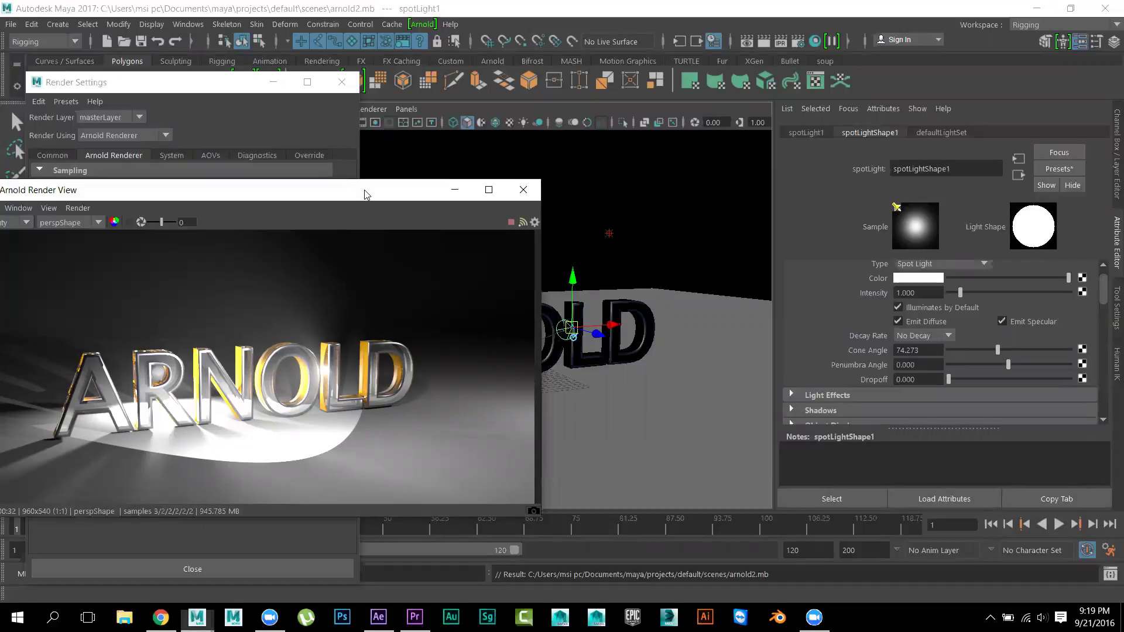
Move the spot light away from the ARNOLD text and raise it above the letter D
{"action": "left_click_drag", "start_coordinate": [365, 194], "coordinate": [388, 176]}
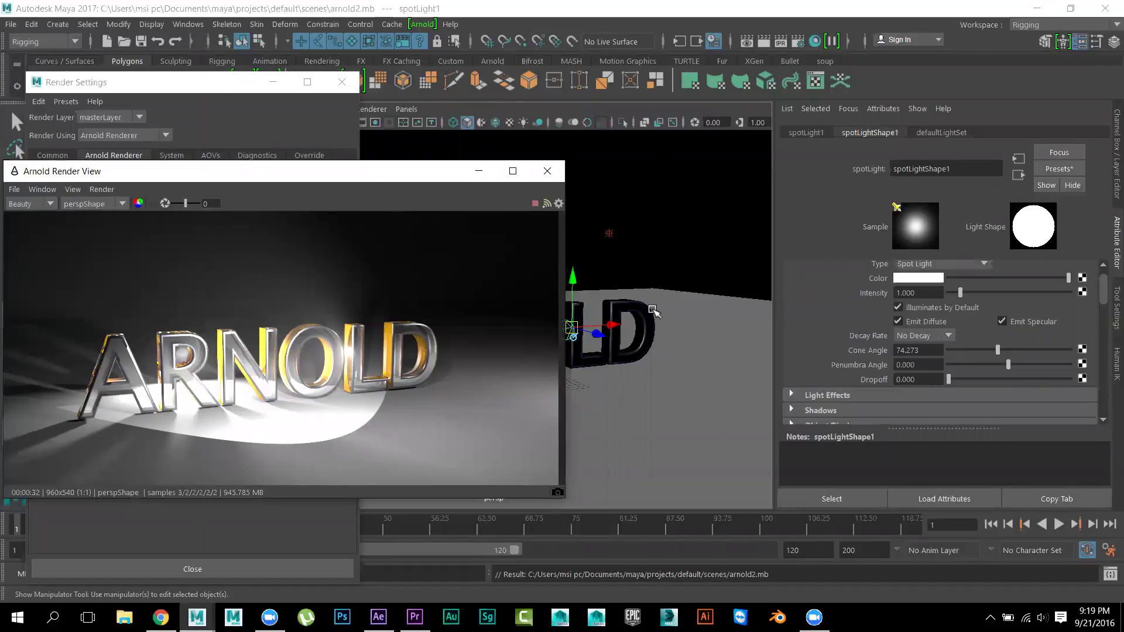
{"action": "left_click_drag", "start_coordinate": [603, 332], "coordinate": [700, 375]}
{"action": "left_click_drag", "start_coordinate": [665, 305], "coordinate": [658, 198]}
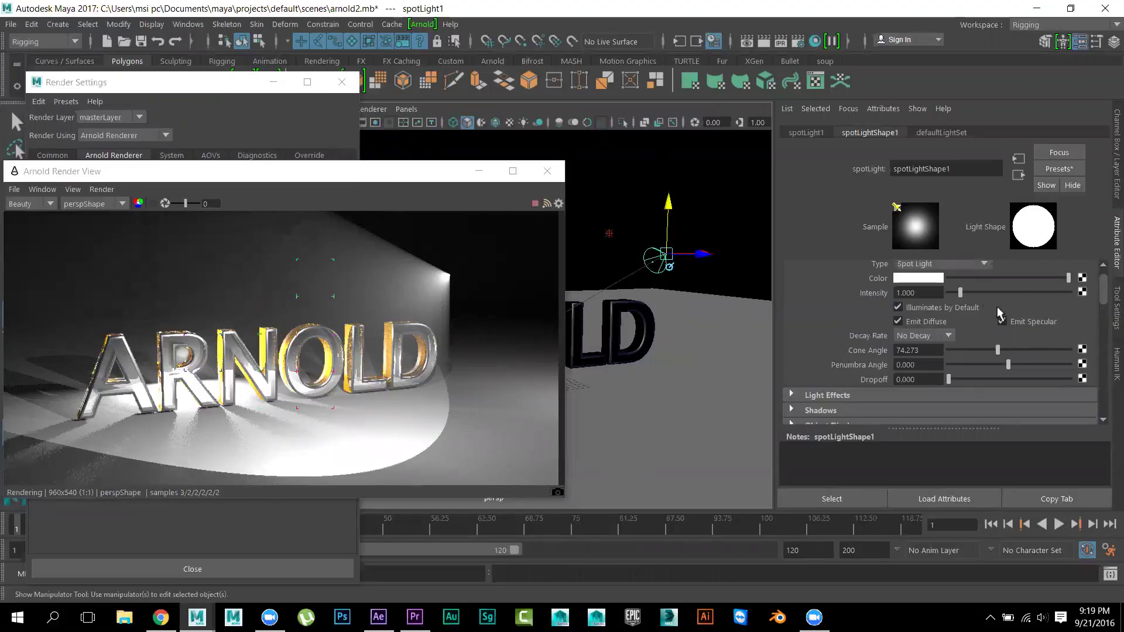
Add an aiGobo light filter to the spot light
{"action": "scroll", "coordinate": [961, 317], "scroll_direction": "down", "scroll_amount": 6}
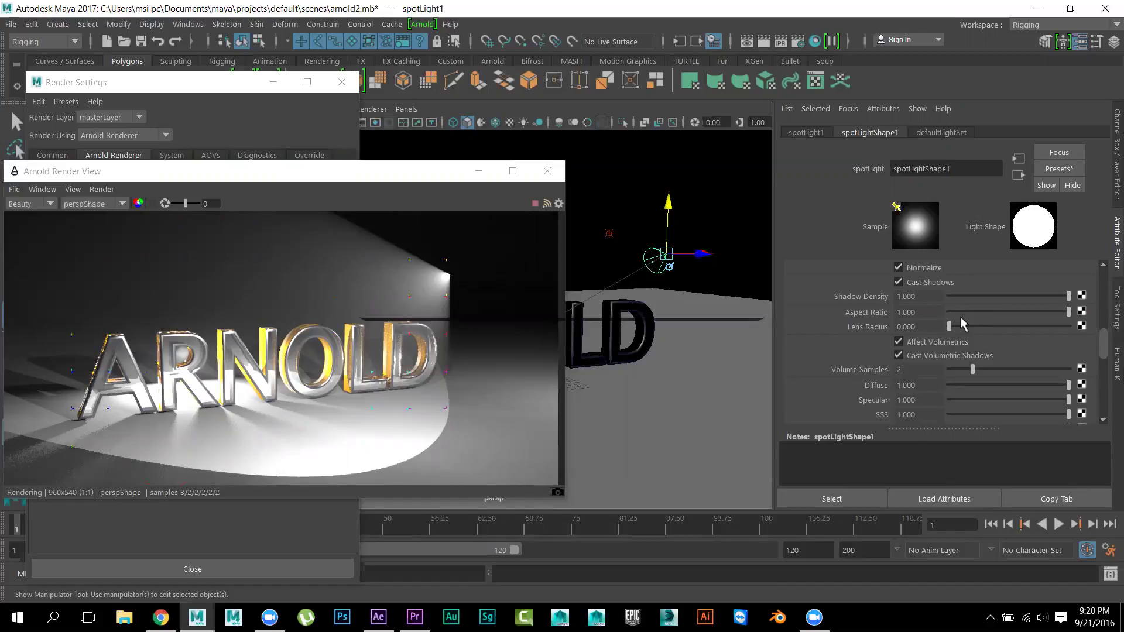
{"action": "scroll", "coordinate": [955, 370], "scroll_direction": "down", "scroll_amount": 3}
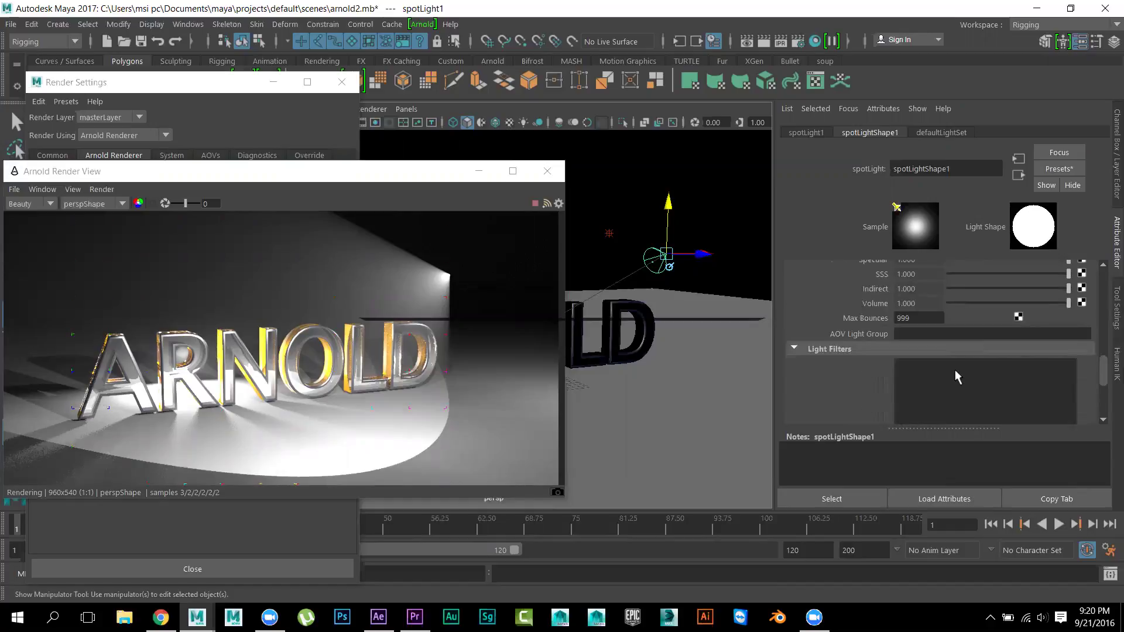
{"action": "scroll", "coordinate": [954, 370], "scroll_direction": "down", "scroll_amount": 2}
{"action": "left_click", "coordinate": [966, 396]}
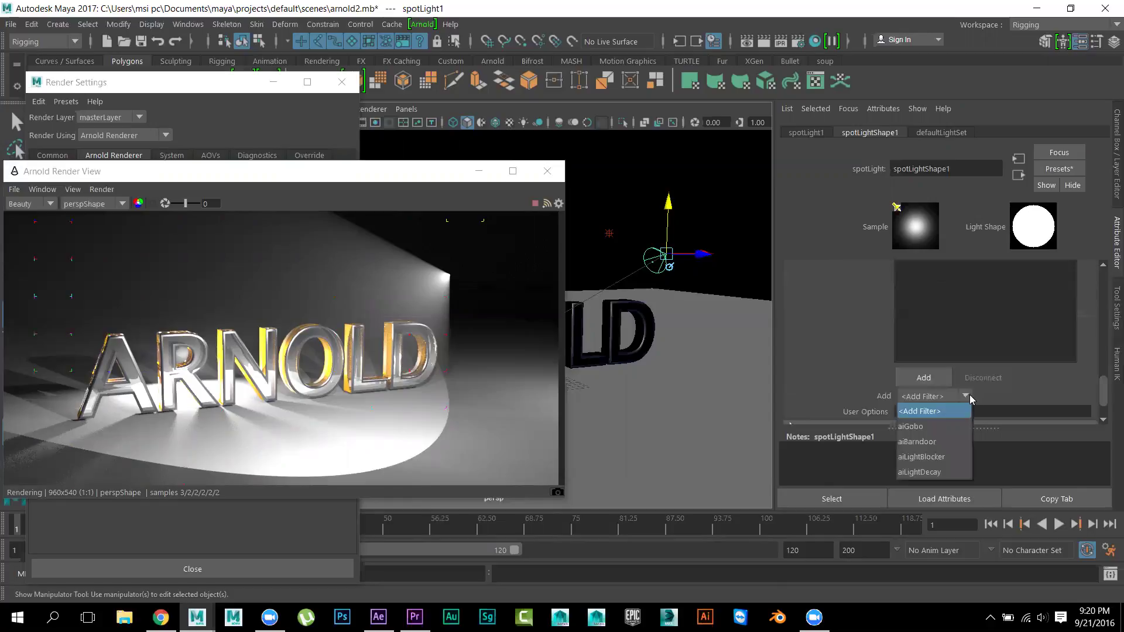
{"action": "left_click", "coordinate": [962, 429]}
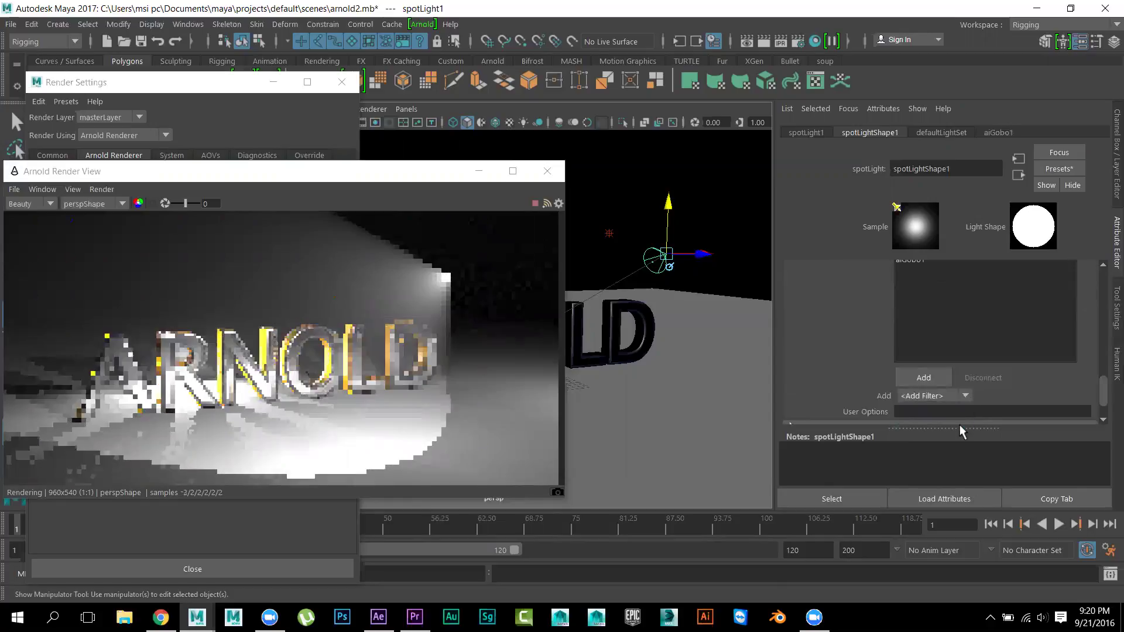
Map a Checker texture to the slide map of the spot light's gobo filter
{"action": "scroll", "coordinate": [921, 340], "scroll_direction": "down", "scroll_amount": 1}
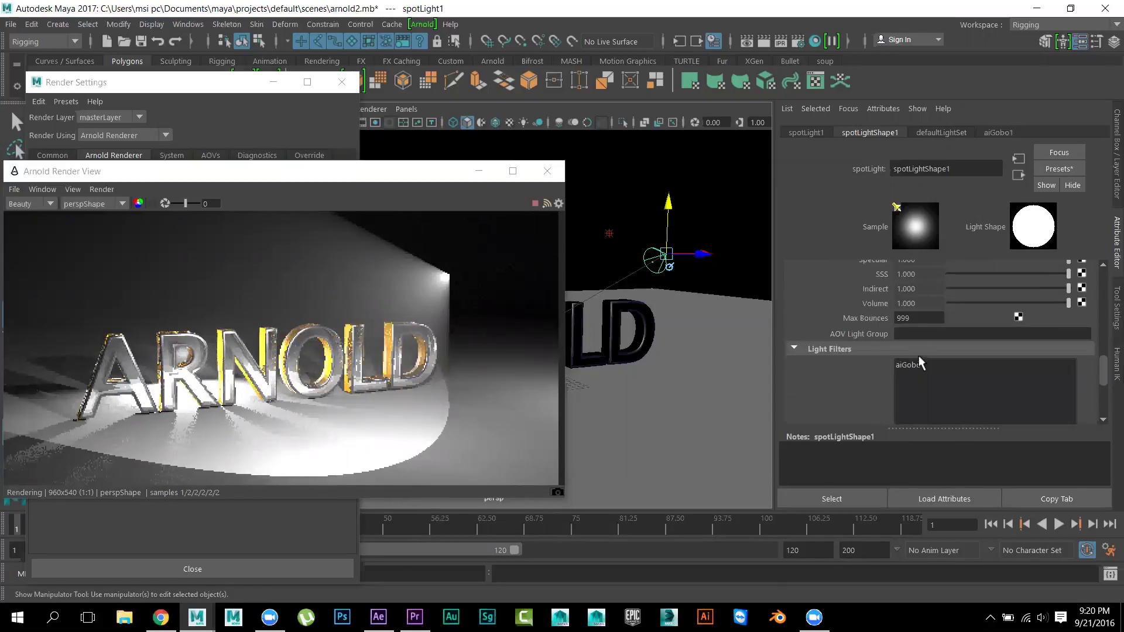
{"action": "left_click", "coordinate": [918, 364]}
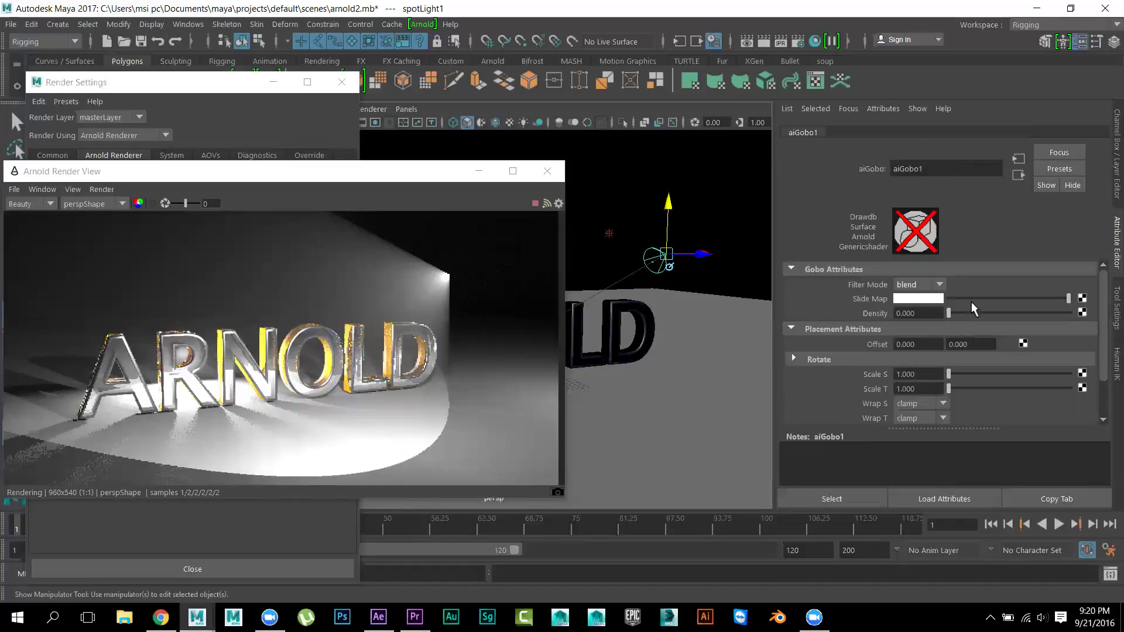
{"action": "left_click", "coordinate": [1082, 299]}
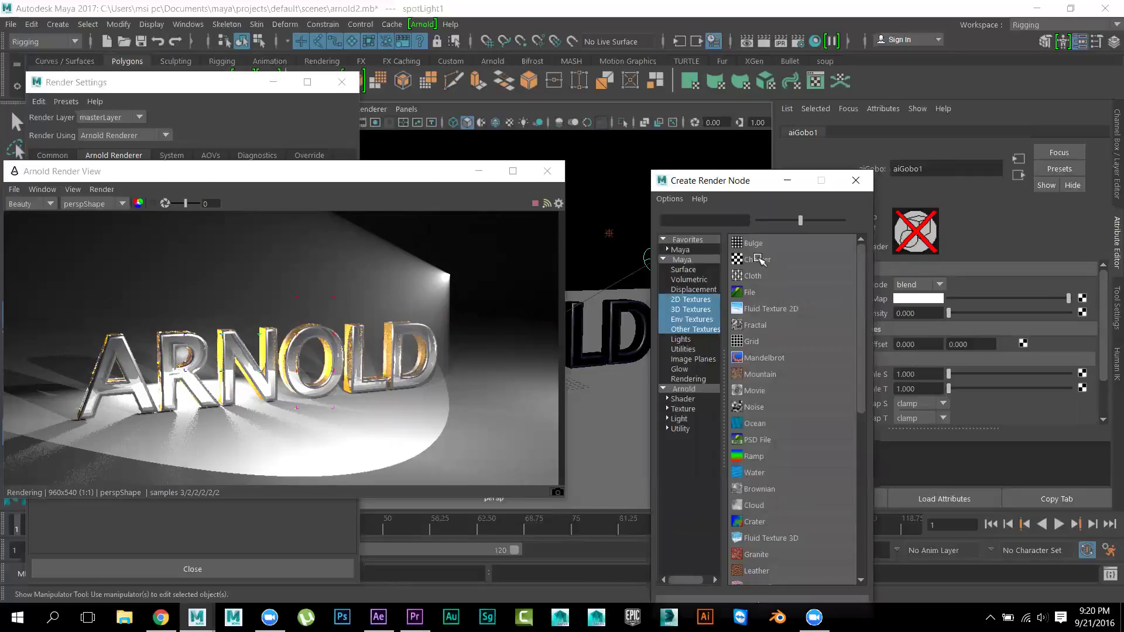
{"action": "left_click", "coordinate": [758, 260]}
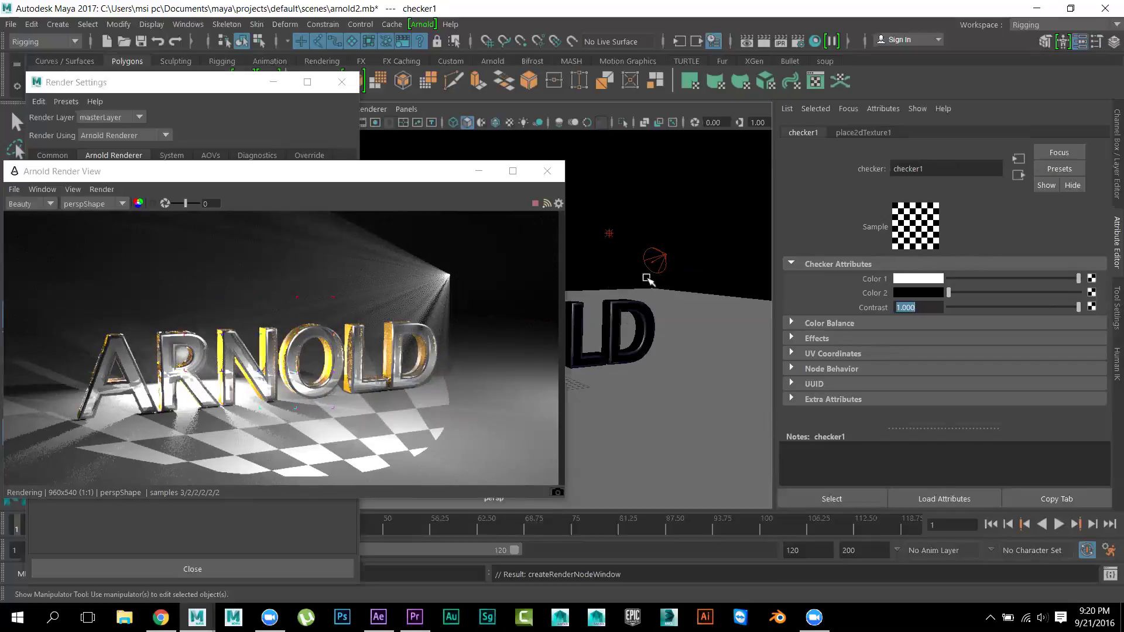
Set the spot light's penumbra angle to about 8.71 and its dropoff to 1.4 to soften the light's edge
{"action": "left_click", "coordinate": [658, 260]}
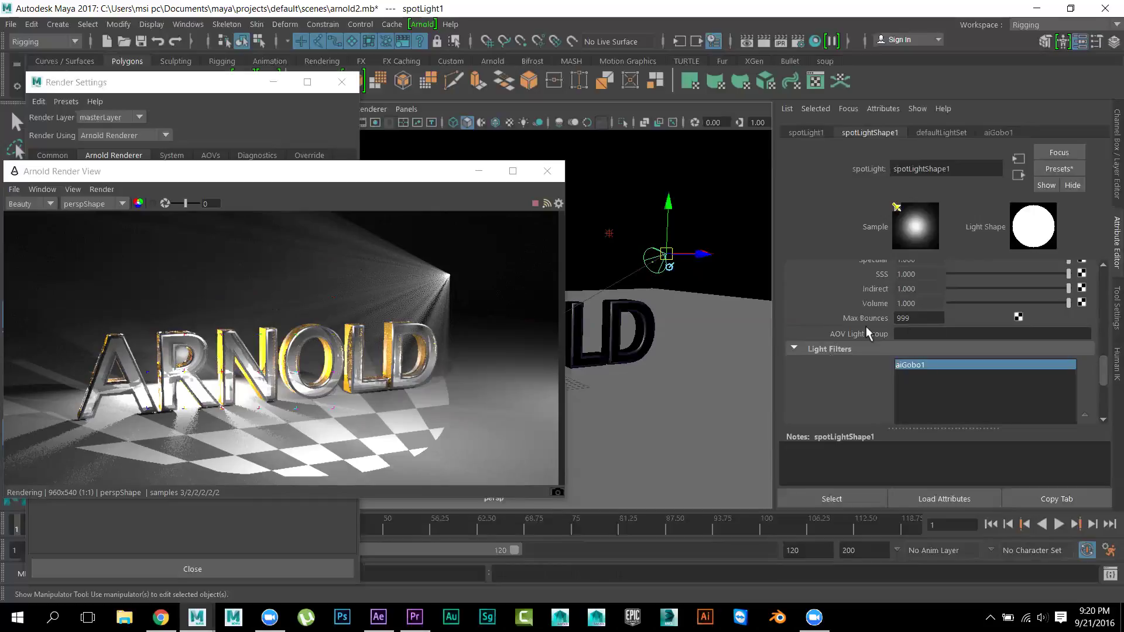
{"action": "scroll", "coordinate": [866, 325], "scroll_direction": "up", "scroll_amount": 5}
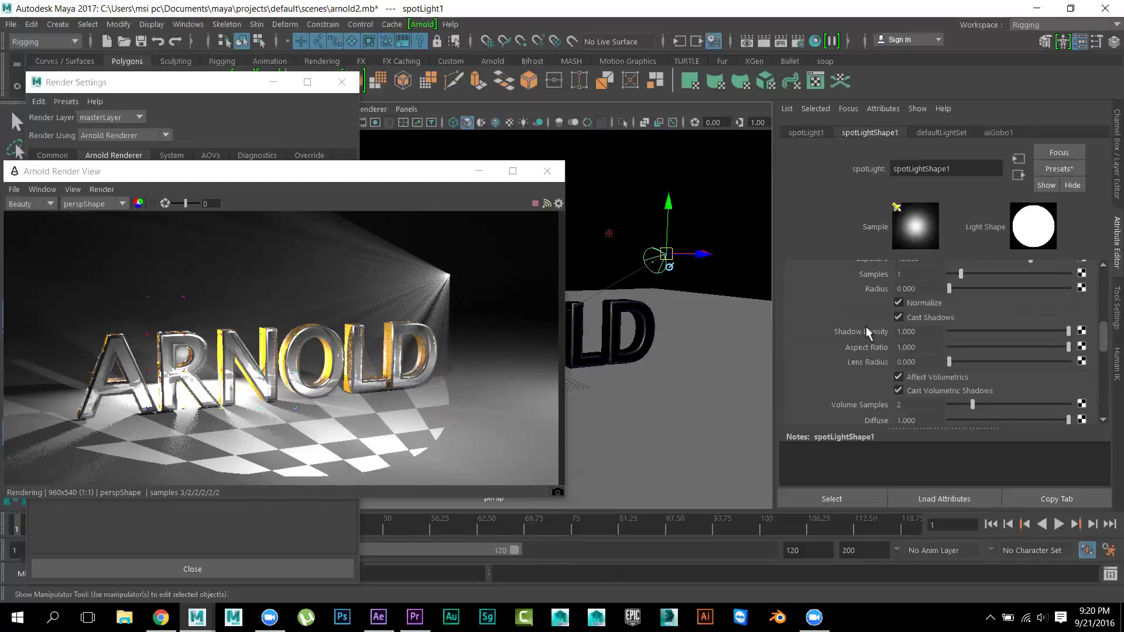
{"action": "scroll", "coordinate": [865, 325], "scroll_direction": "down", "scroll_amount": 5}
{"action": "scroll", "coordinate": [866, 326], "scroll_direction": "up", "scroll_amount": 5}
{"action": "scroll", "coordinate": [865, 326], "scroll_direction": "up", "scroll_amount": 5}
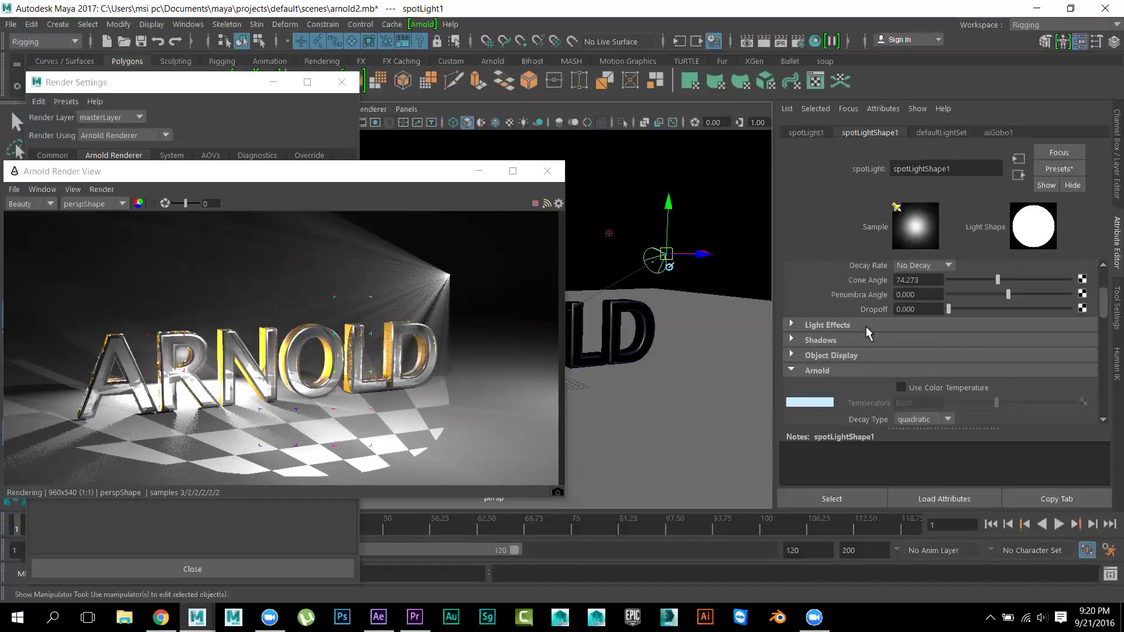
{"action": "left_click_drag", "start_coordinate": [1007, 331], "coordinate": [1059, 332]}
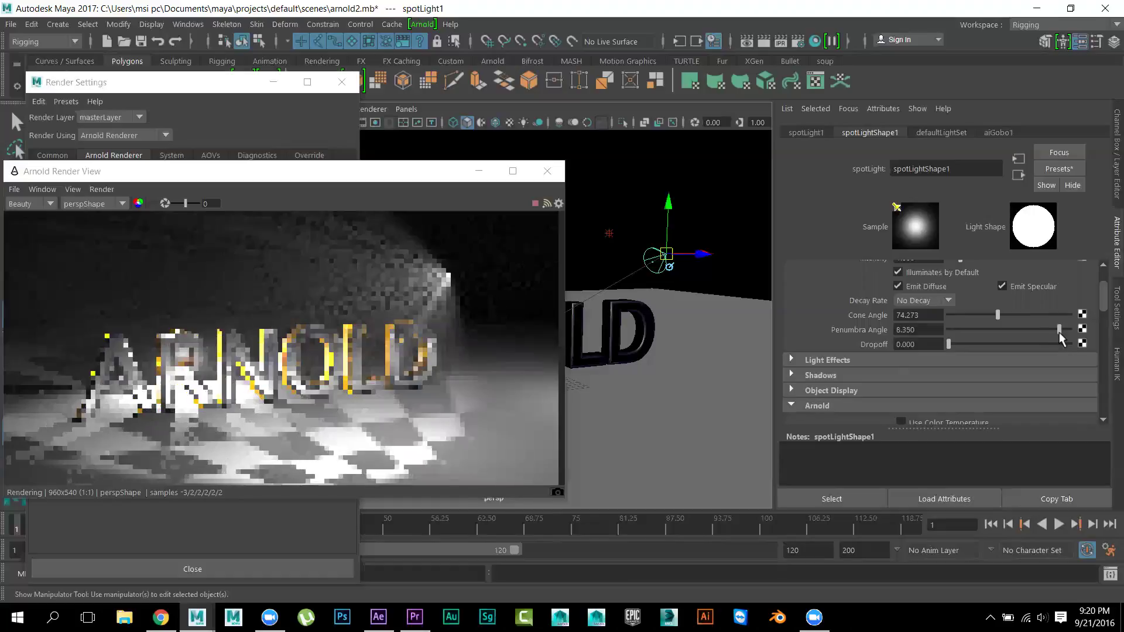
{"action": "left_click", "coordinate": [948, 344]}
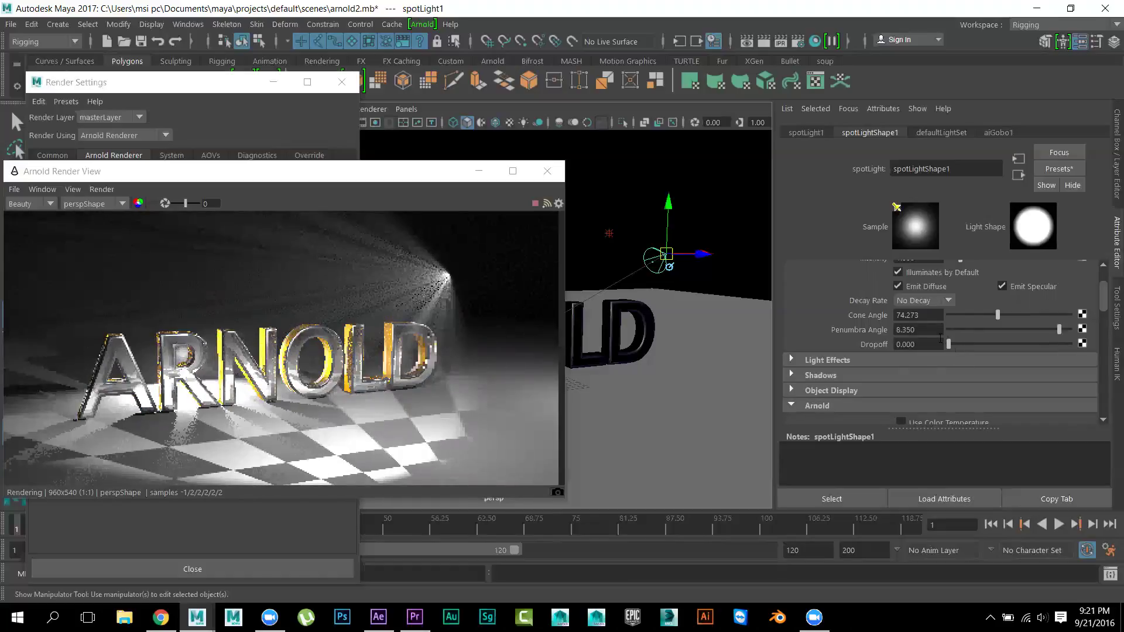
{"action": "left_click_drag", "start_coordinate": [926, 344], "coordinate": [943, 346], "text": "ctrl"}
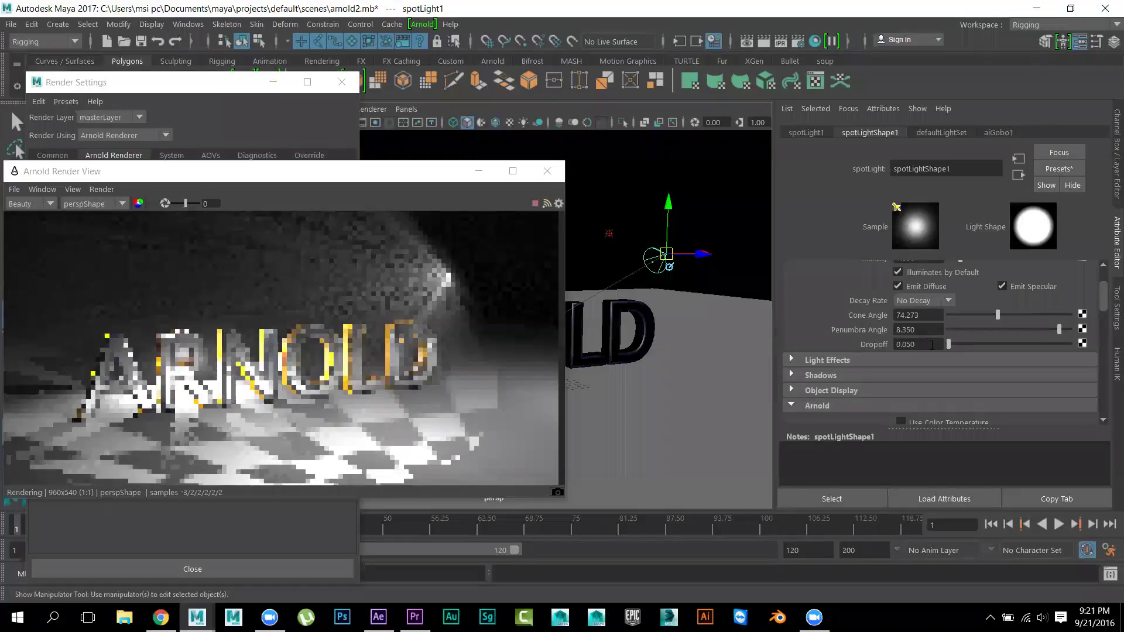
{"action": "left_click_drag", "start_coordinate": [943, 346], "coordinate": [996, 351], "text": "ctrl"}
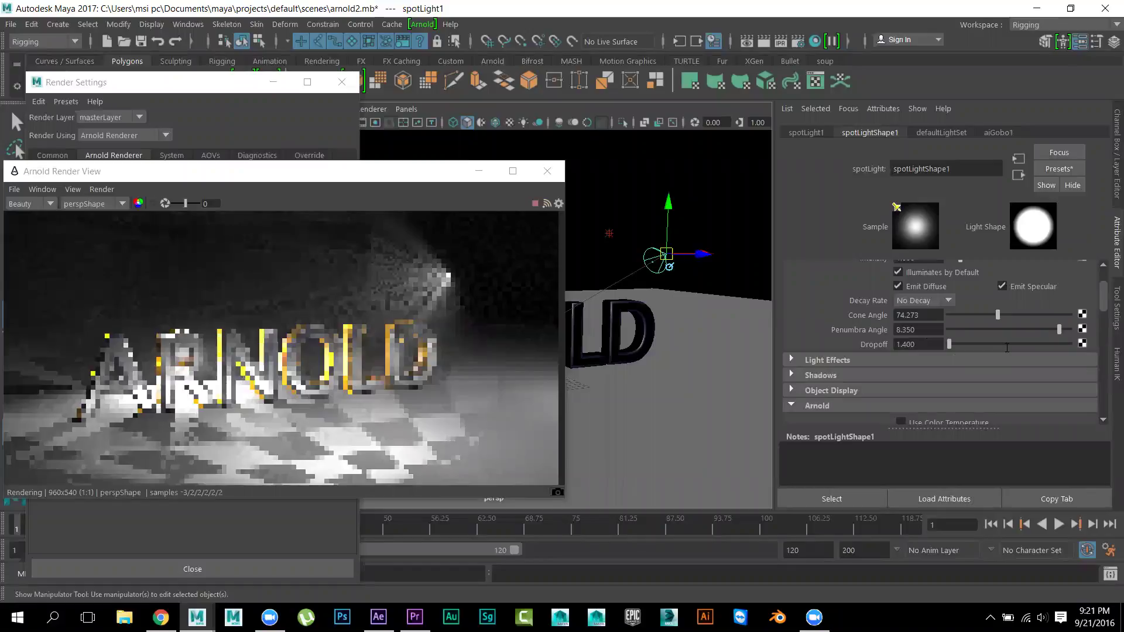
{"action": "left_click_drag", "start_coordinate": [924, 329], "coordinate": [972, 343], "text": "ctrl"}
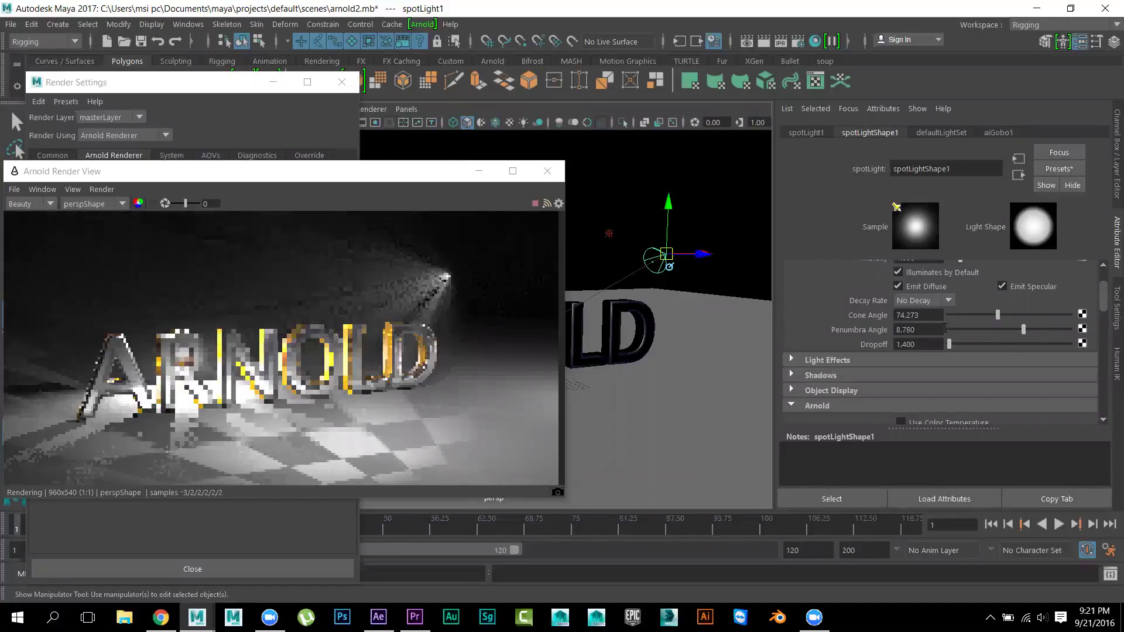
Assign a new aiStandard material to the floor plane
{"action": "left_click", "coordinate": [692, 323]}
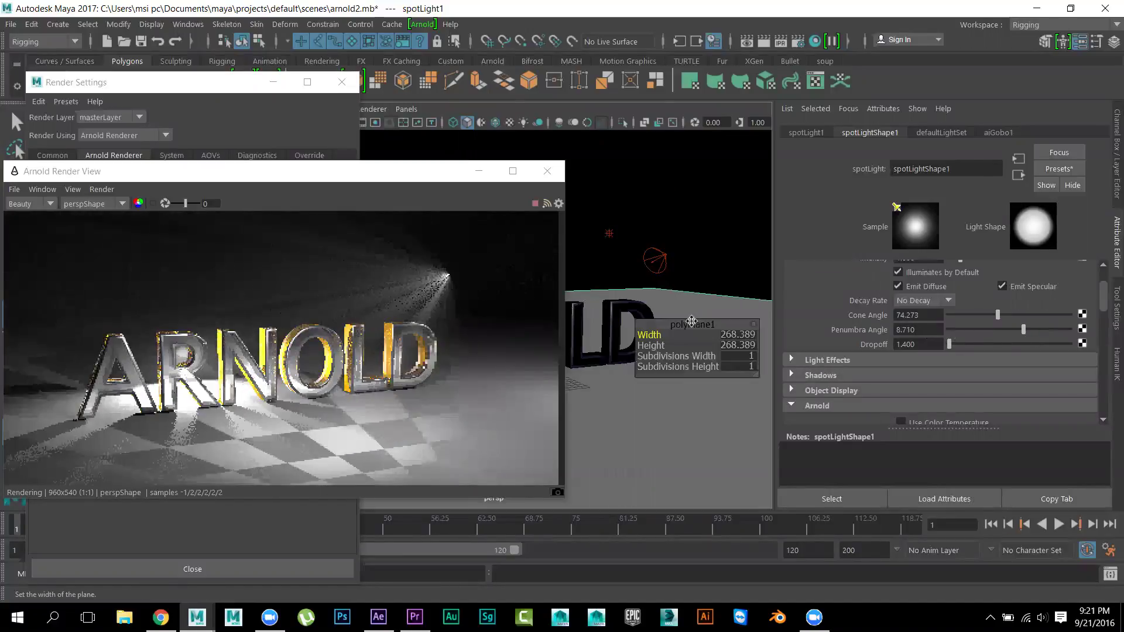
{"action": "right_click_drag", "start_coordinate": [693, 303], "coordinate": [702, 571]}
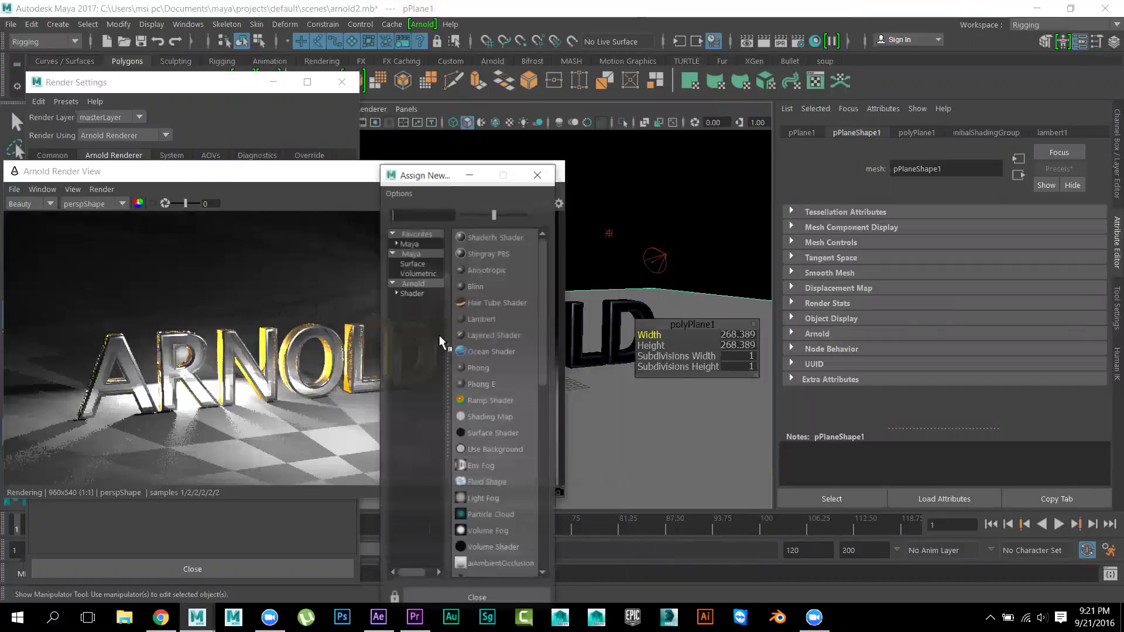
{"action": "left_click", "coordinate": [415, 283]}
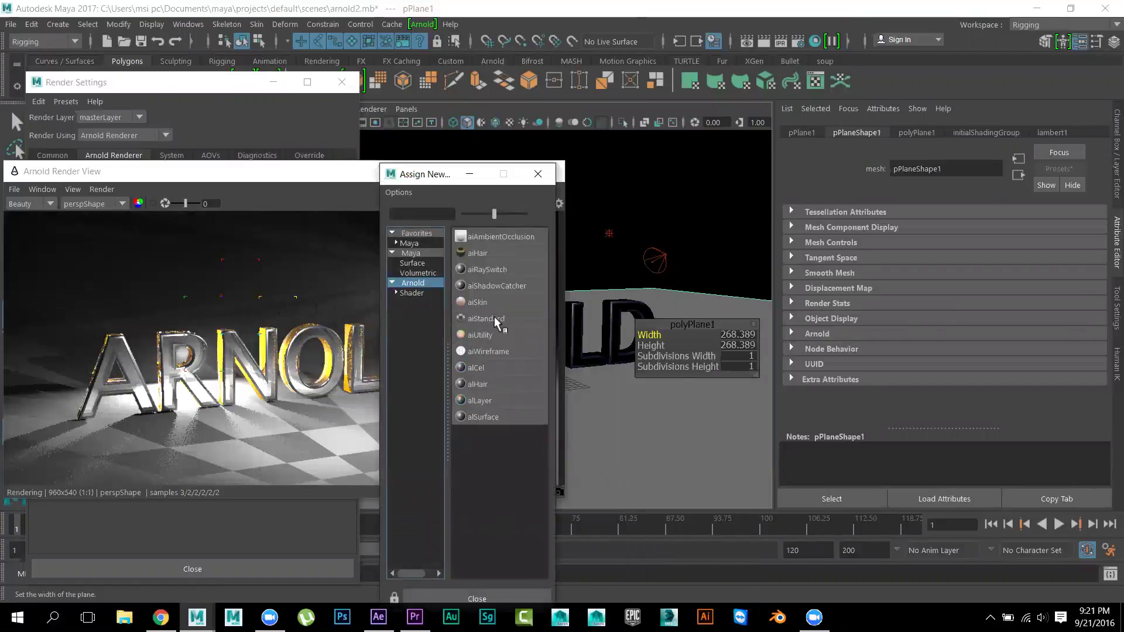
{"action": "left_click", "coordinate": [494, 319]}
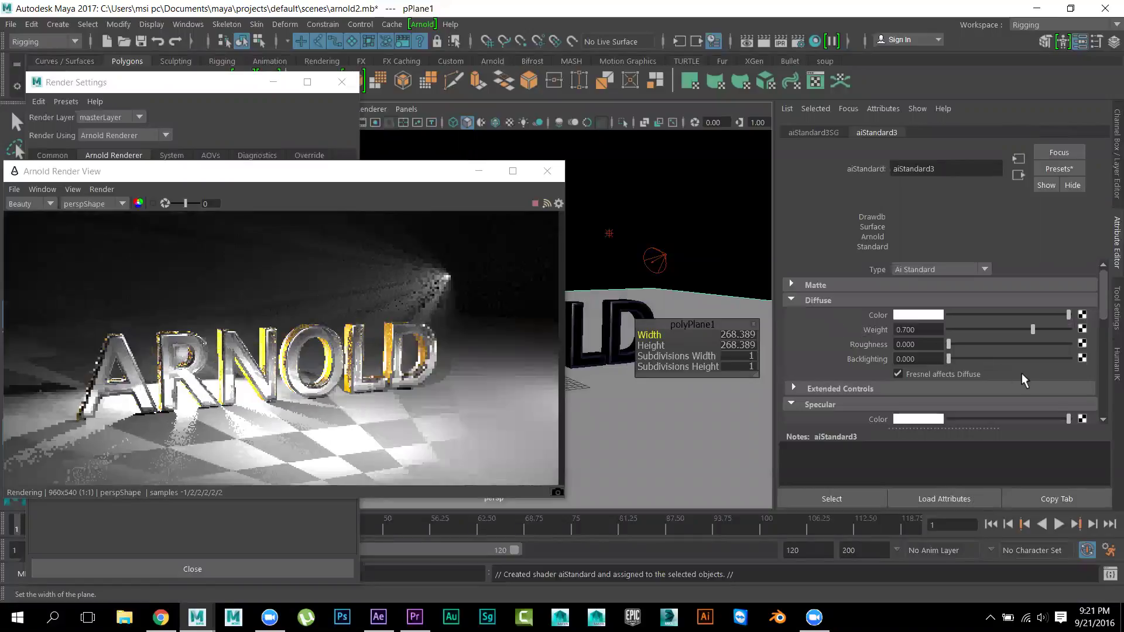
Give the floor material a specular weight of 1, a roughness of 0.167 and a darker grey specular color
{"action": "scroll", "coordinate": [957, 336], "scroll_direction": "down", "scroll_amount": 3}
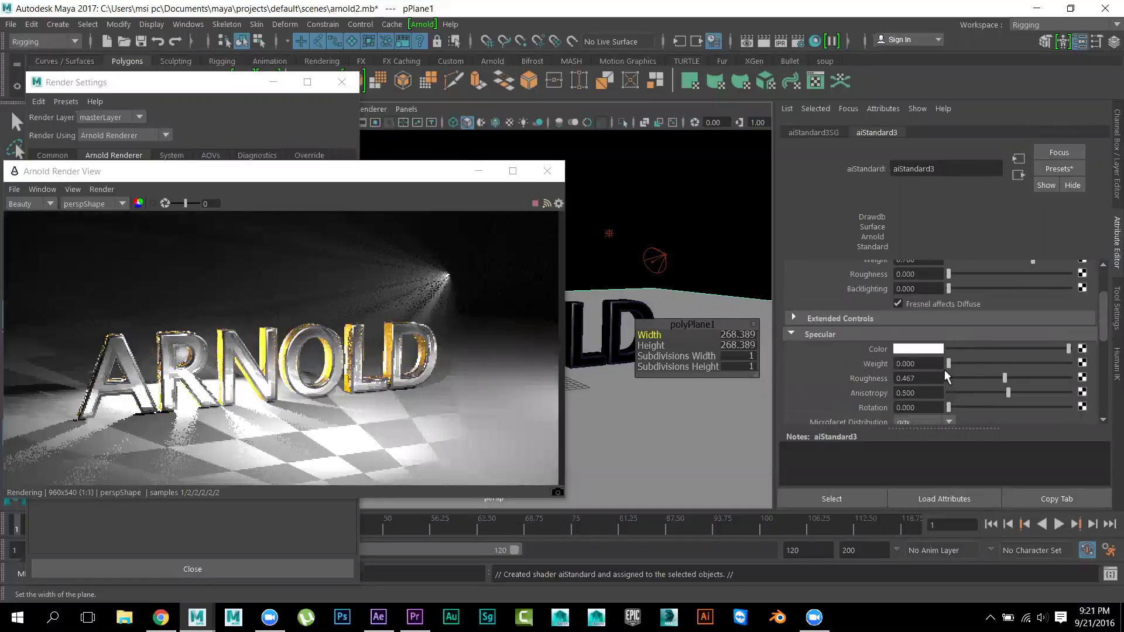
{"action": "left_click_drag", "start_coordinate": [946, 364], "coordinate": [1107, 371]}
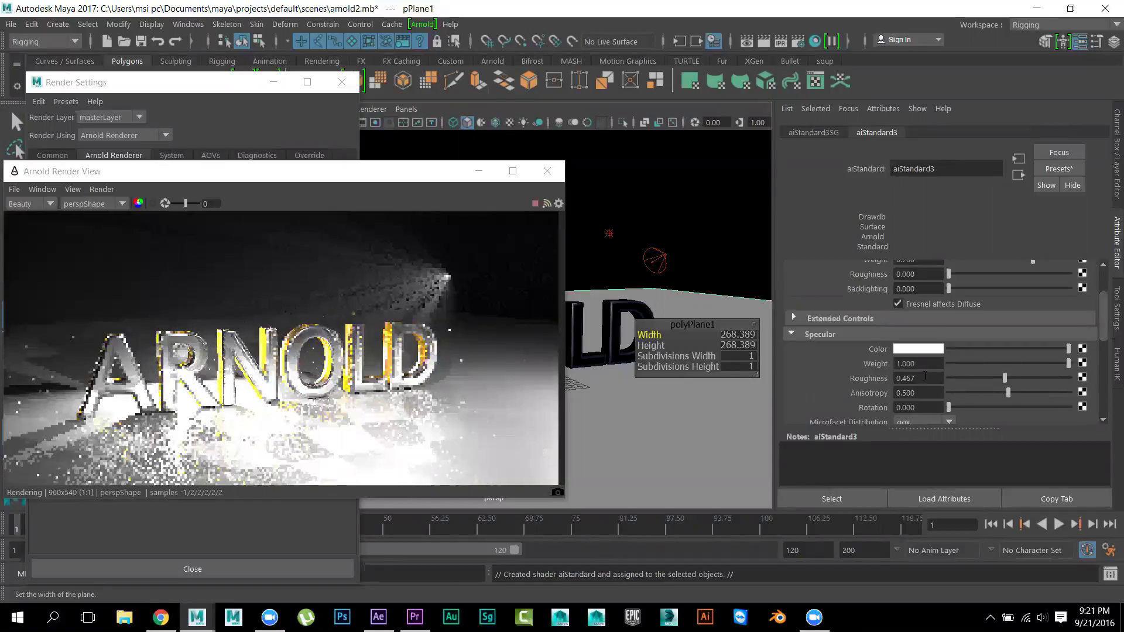
{"action": "left_click_drag", "start_coordinate": [925, 377], "coordinate": [907, 383], "text": "ctrl"}
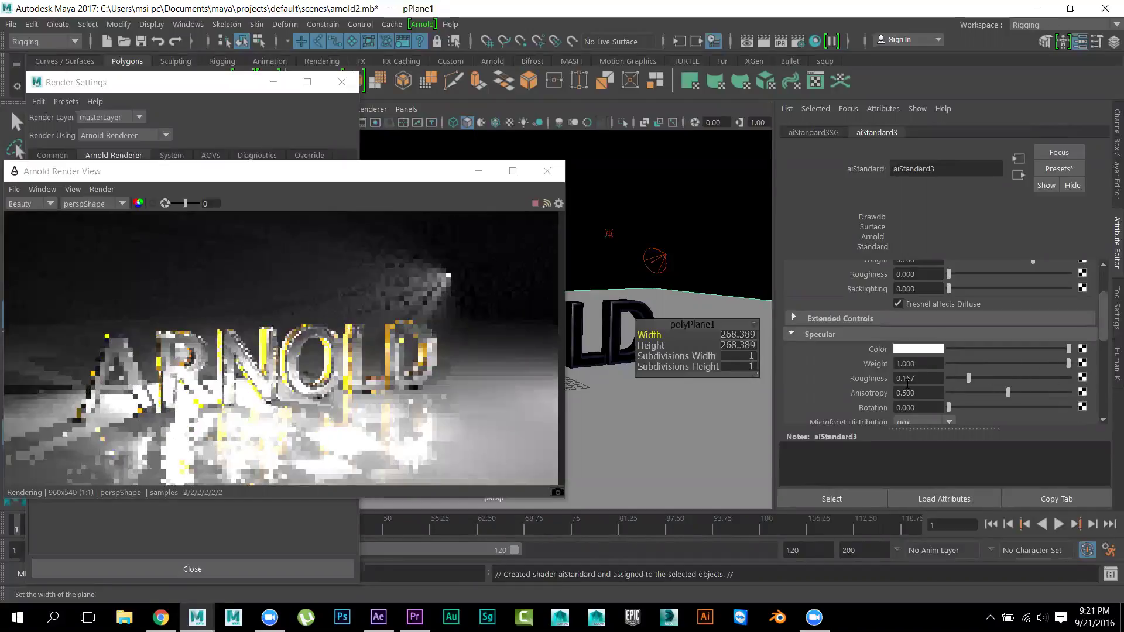
{"action": "left_click_drag", "start_coordinate": [995, 346], "coordinate": [973, 350]}
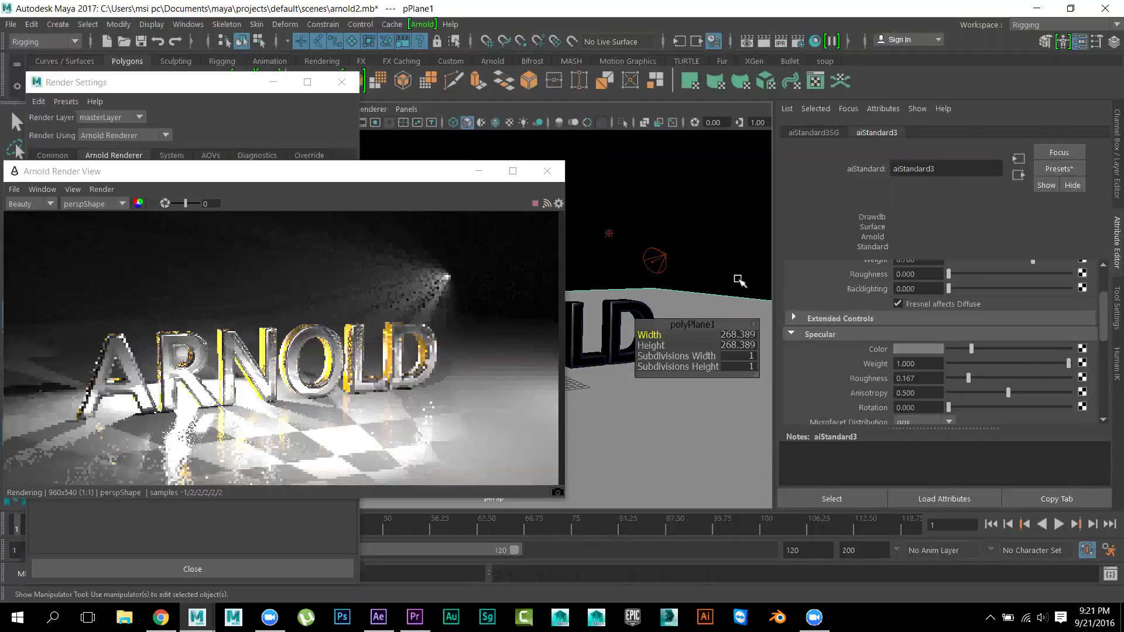
Reduce the spot light's exposure to 10.8 and raise the light further above the ARNOLD text
{"action": "left_click", "coordinate": [664, 257]}
{"action": "scroll", "coordinate": [915, 317], "scroll_direction": "down", "scroll_amount": 5}
{"action": "scroll", "coordinate": [915, 317], "scroll_direction": "down", "scroll_amount": 1}
{"action": "left_click_drag", "start_coordinate": [905, 350], "coordinate": [829, 346], "text": "ctrl"}
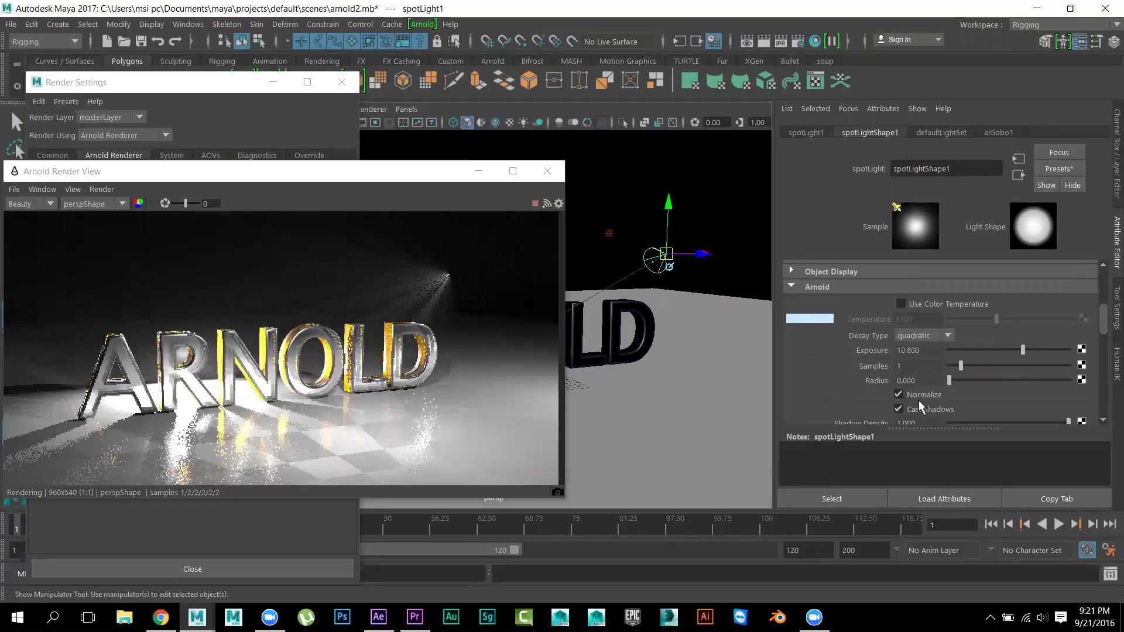
{"action": "left_click_drag", "start_coordinate": [671, 209], "coordinate": [684, 140]}
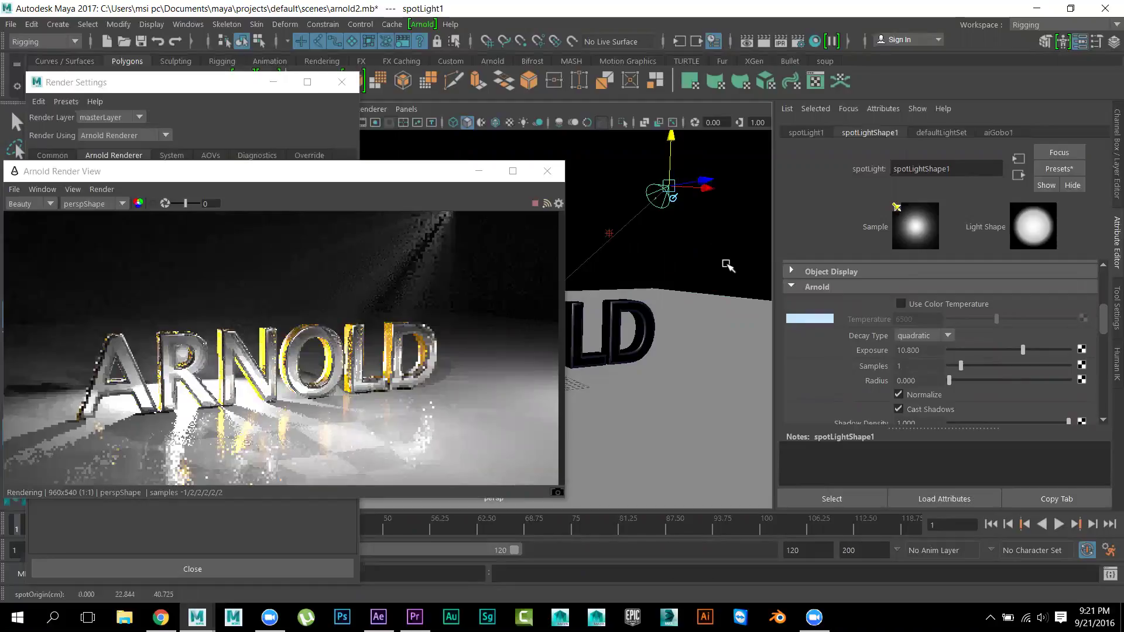
Set the floor material's specular roughness to 0 for sharp reflections
{"action": "left_click", "coordinate": [741, 370]}
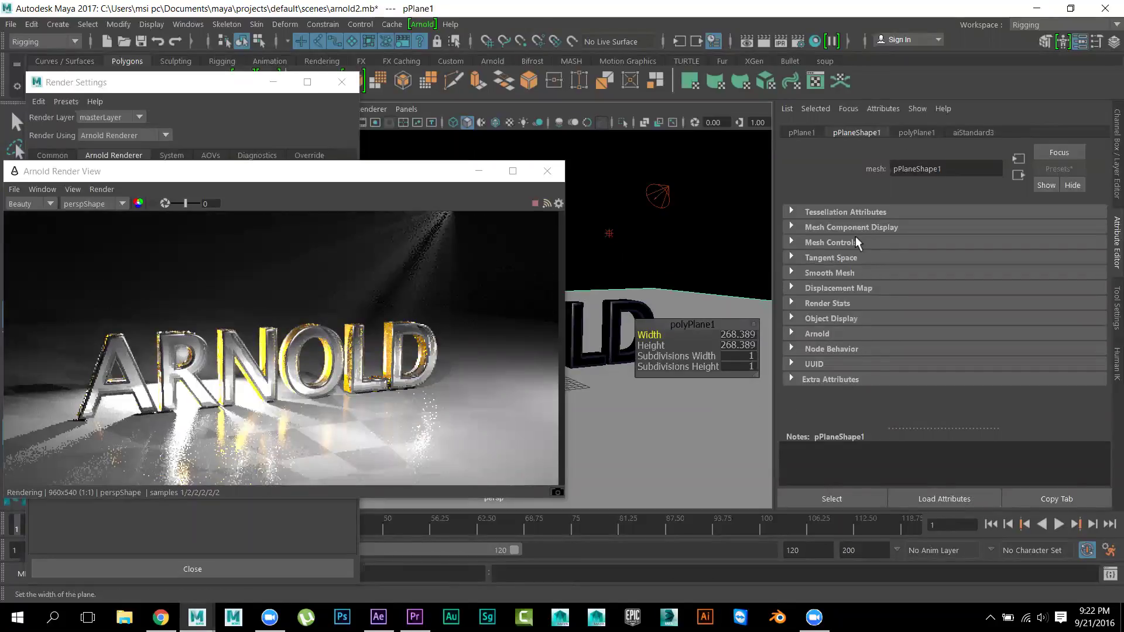
{"action": "left_click", "coordinate": [971, 131]}
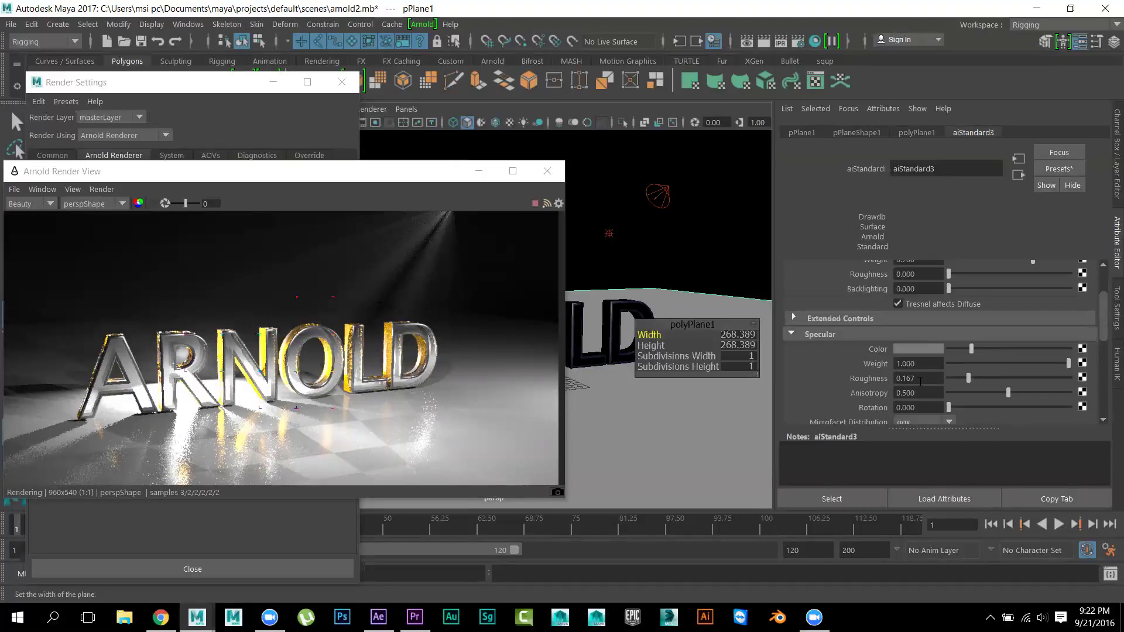
{"action": "left_click_drag", "start_coordinate": [924, 378], "coordinate": [864, 390], "text": "ctrl"}
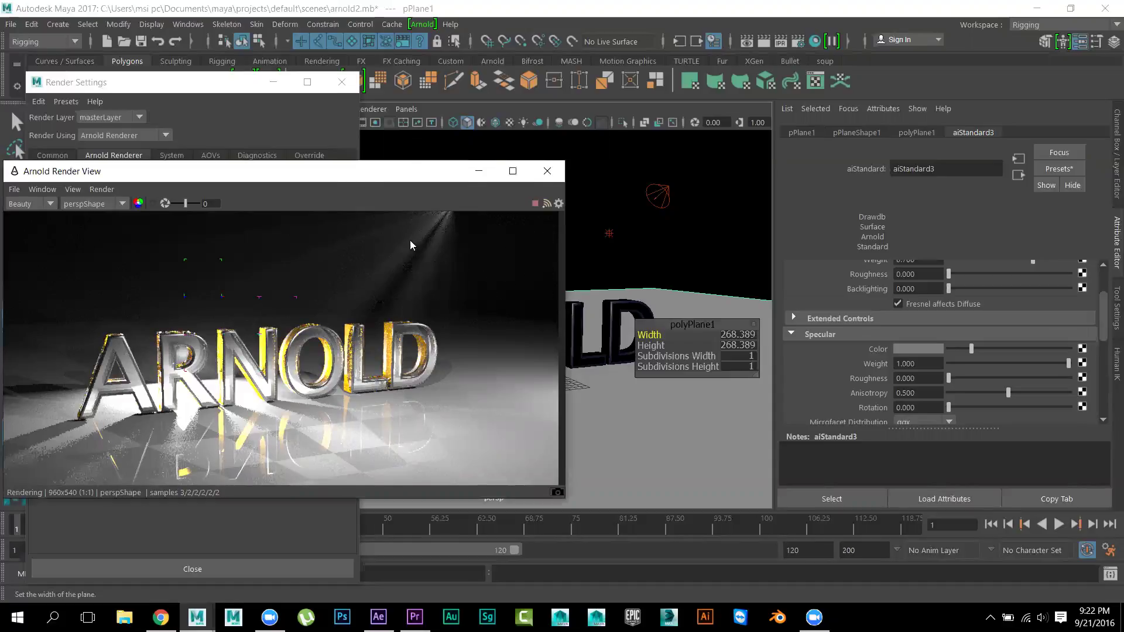
Close the render settings and orbit the scene to examine the live render of the text from another angle, with nothing selected
{"action": "left_click_drag", "start_coordinate": [414, 168], "coordinate": [465, 129]}
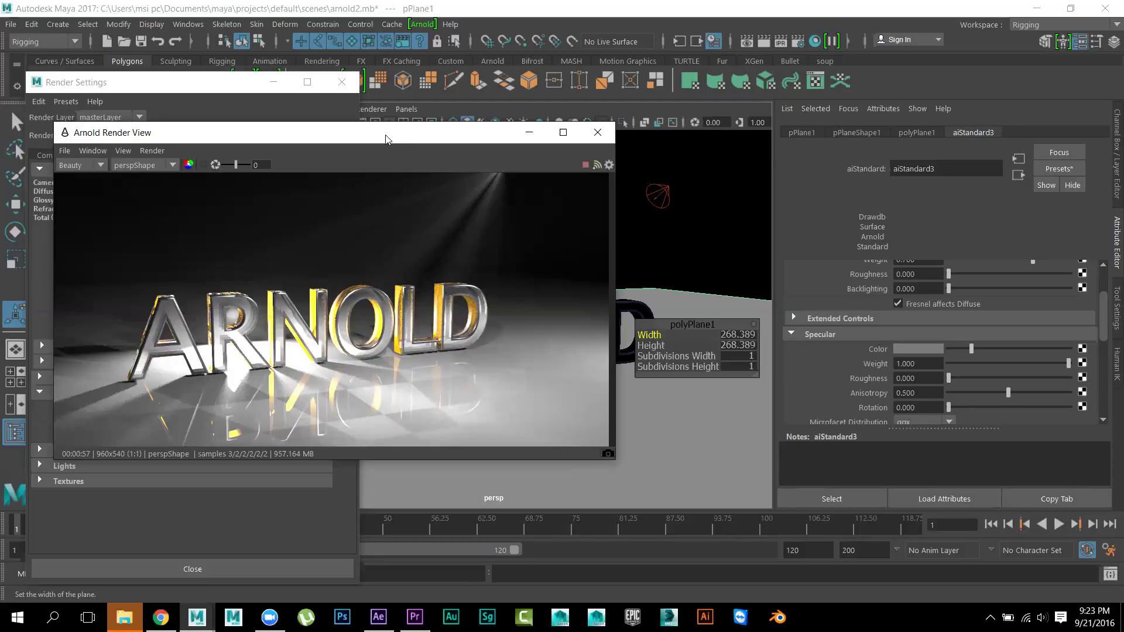
{"action": "left_click_drag", "start_coordinate": [385, 138], "coordinate": [841, 163]}
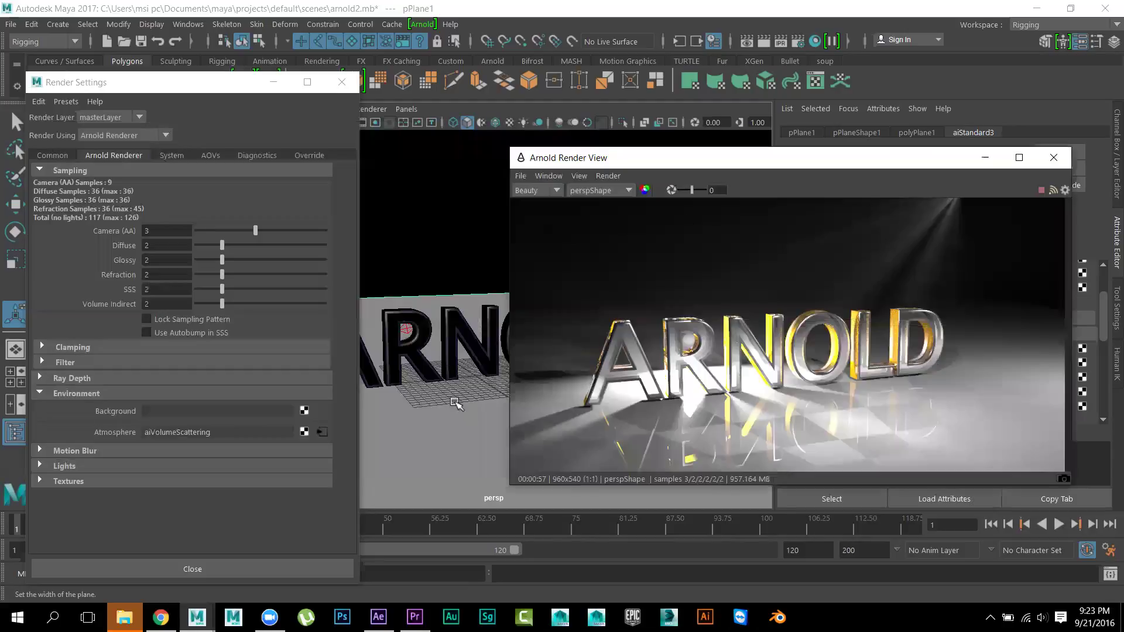
{"action": "left_click", "coordinate": [341, 82]}
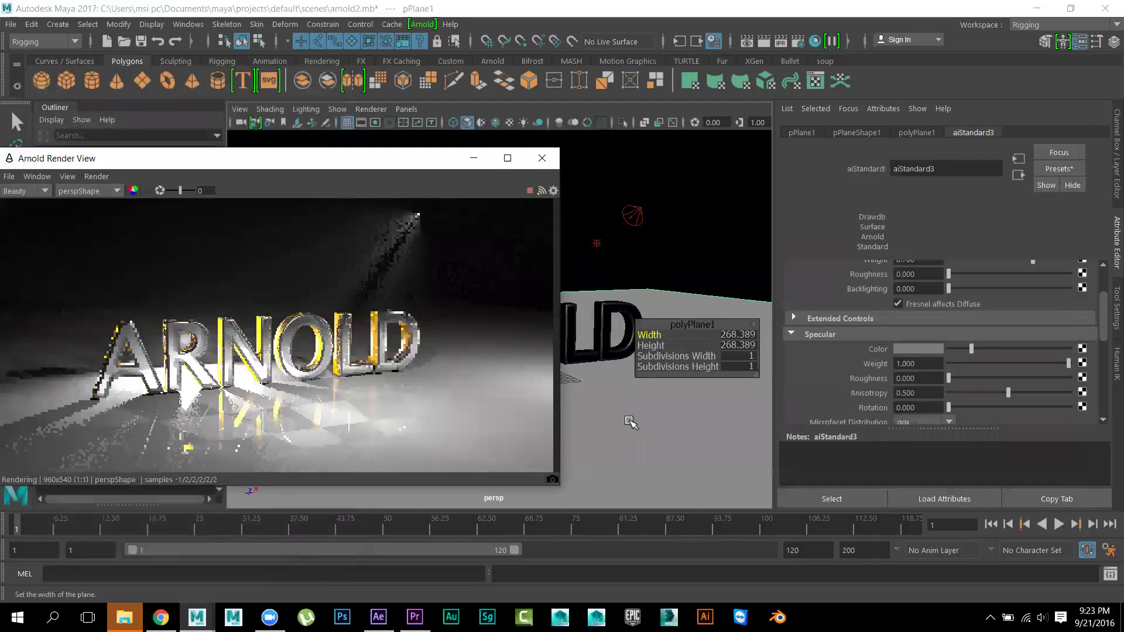
{"action": "mouse_move", "coordinate": [627, 419]}
{"action": "left_mouse_down", "text": "alt"}
{"action": "mouse_move", "coordinate": [557, 422]}
{"action": "mouse_move", "coordinate": [622, 439]}
{"action": "mouse_move", "coordinate": [613, 427]}
{"action": "left_mouse_up", "text": "alt"}
{"action": "left_click", "coordinate": [612, 426]}
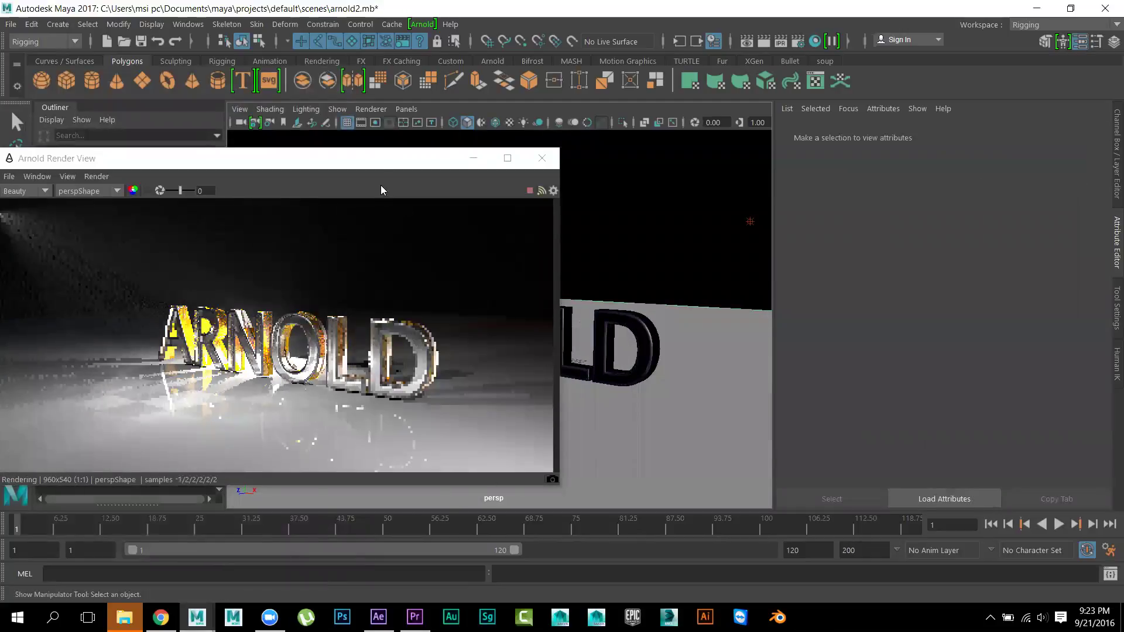
Duplicate the floor plane and rotate the copy upright as a back wall behind the ARNOLD text
{"action": "left_click_drag", "start_coordinate": [380, 158], "coordinate": [269, 156]}
{"action": "left_click", "coordinate": [749, 351]}
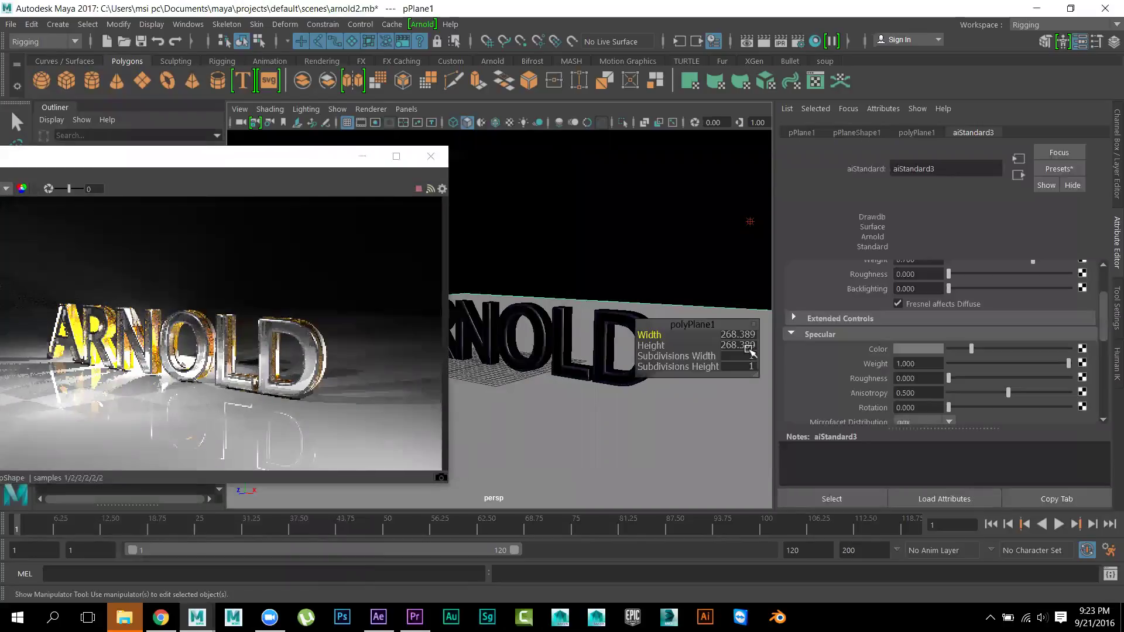
{"action": "left_click", "coordinate": [754, 324]}
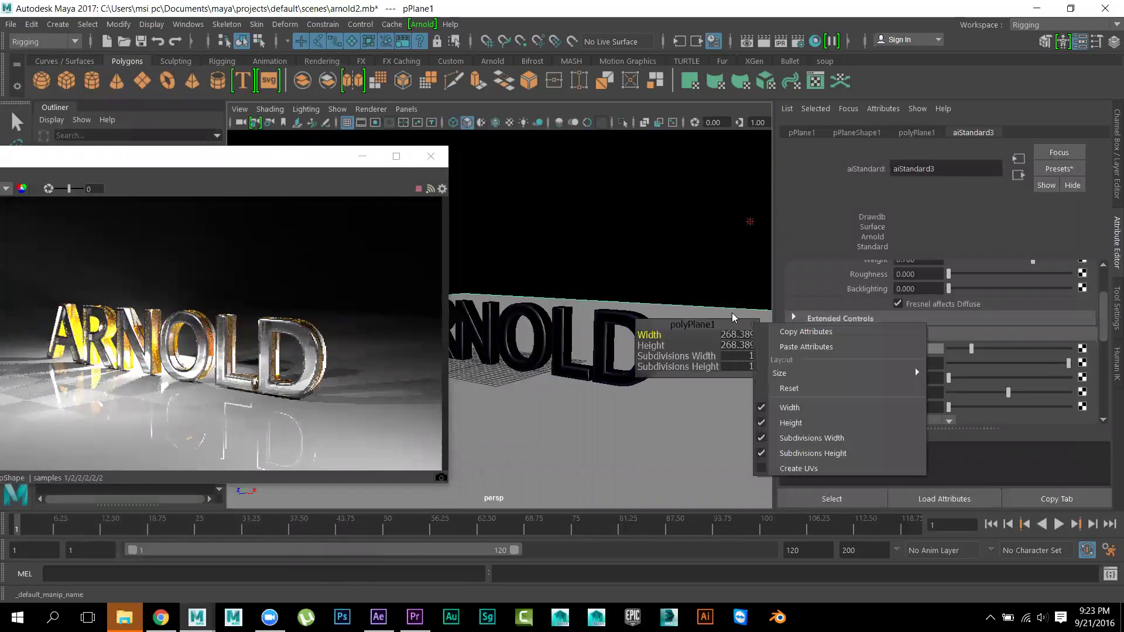
{"action": "left_click", "coordinate": [715, 287]}
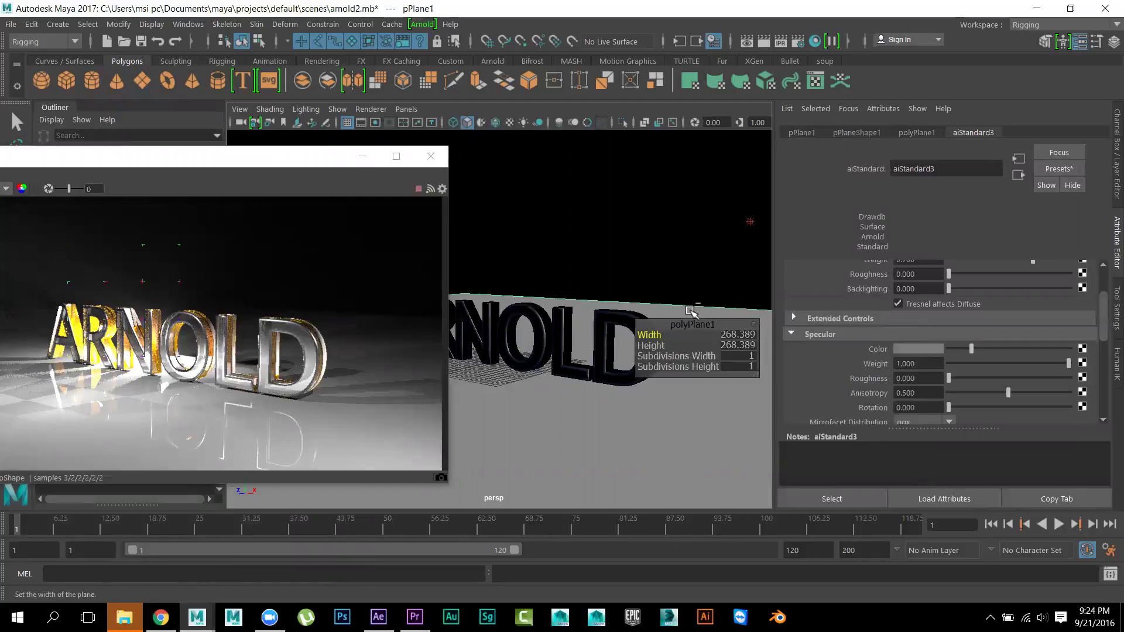
{"action": "key", "text": "ctrl+d"}
{"action": "key", "text": "w"}
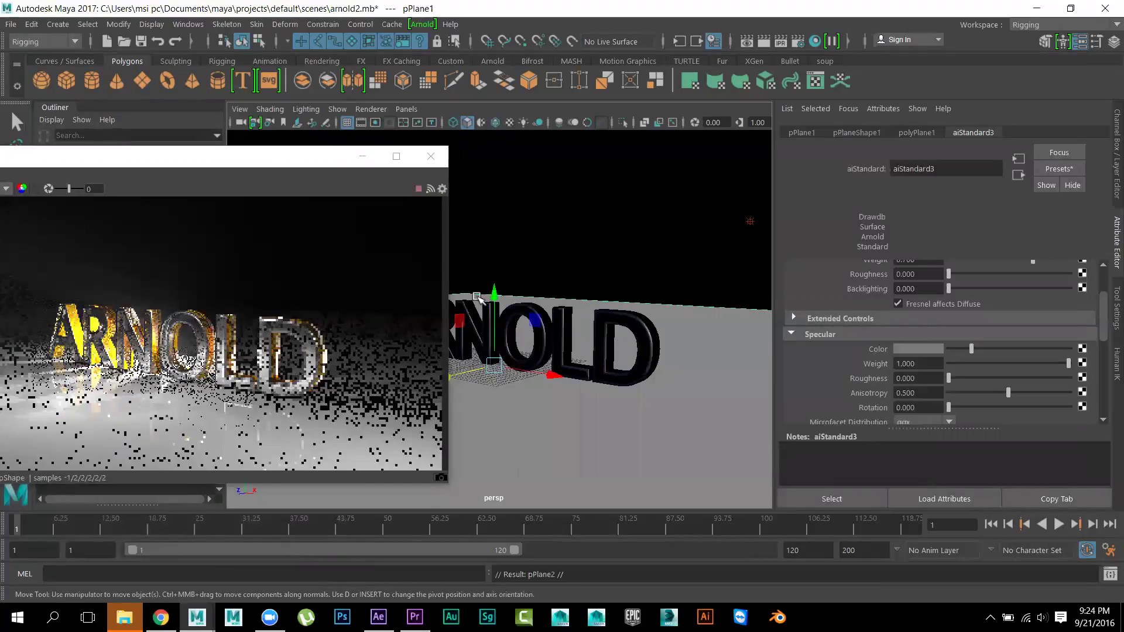
{"action": "left_click_drag", "start_coordinate": [496, 289], "coordinate": [466, 359]}
{"action": "key", "text": "e"}
{"action": "key", "text": "w"}
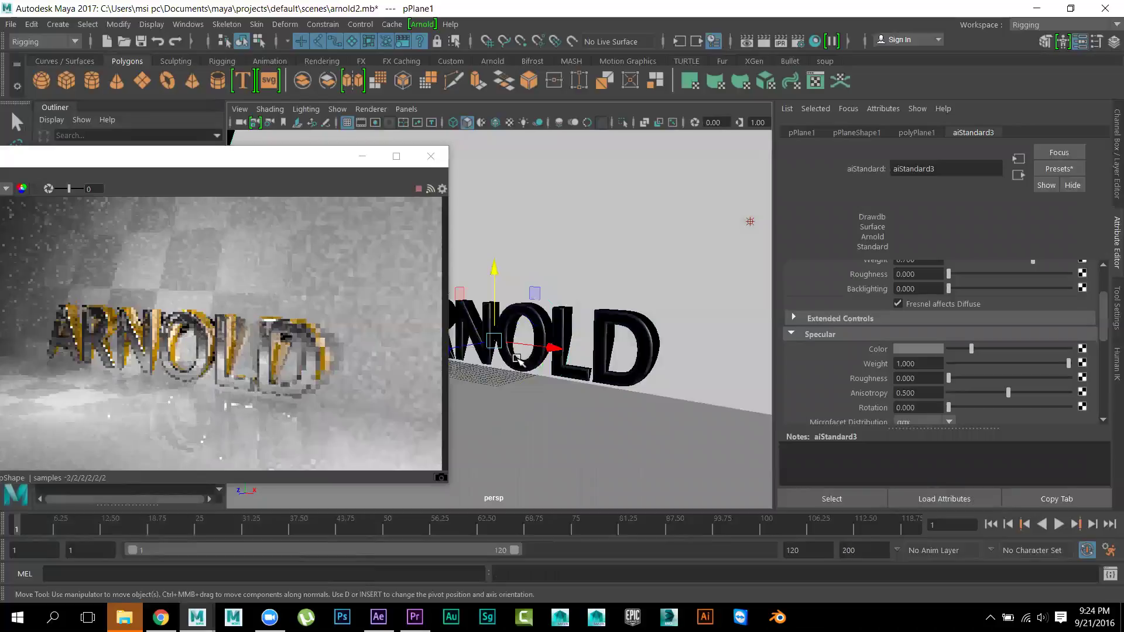
Try the wall in front of the ARNOLD text and place it back just behind the letters
{"action": "left_click_drag", "start_coordinate": [475, 347], "coordinate": [406, 404]}
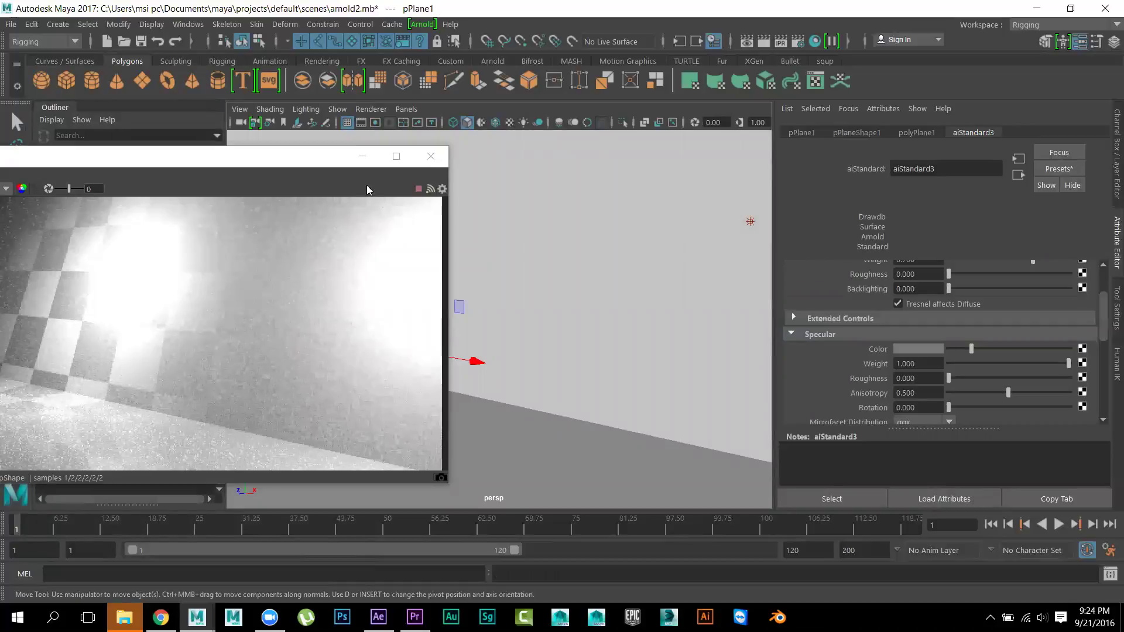
{"action": "left_click", "coordinate": [310, 166]}
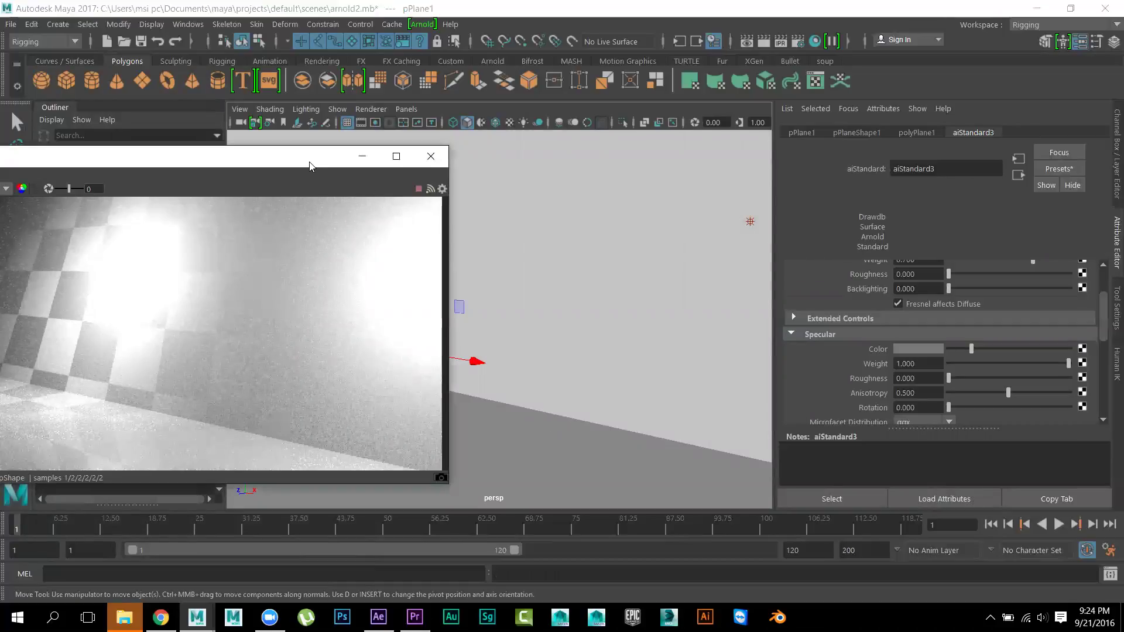
{"action": "left_click_drag", "start_coordinate": [243, 170], "coordinate": [174, 174]}
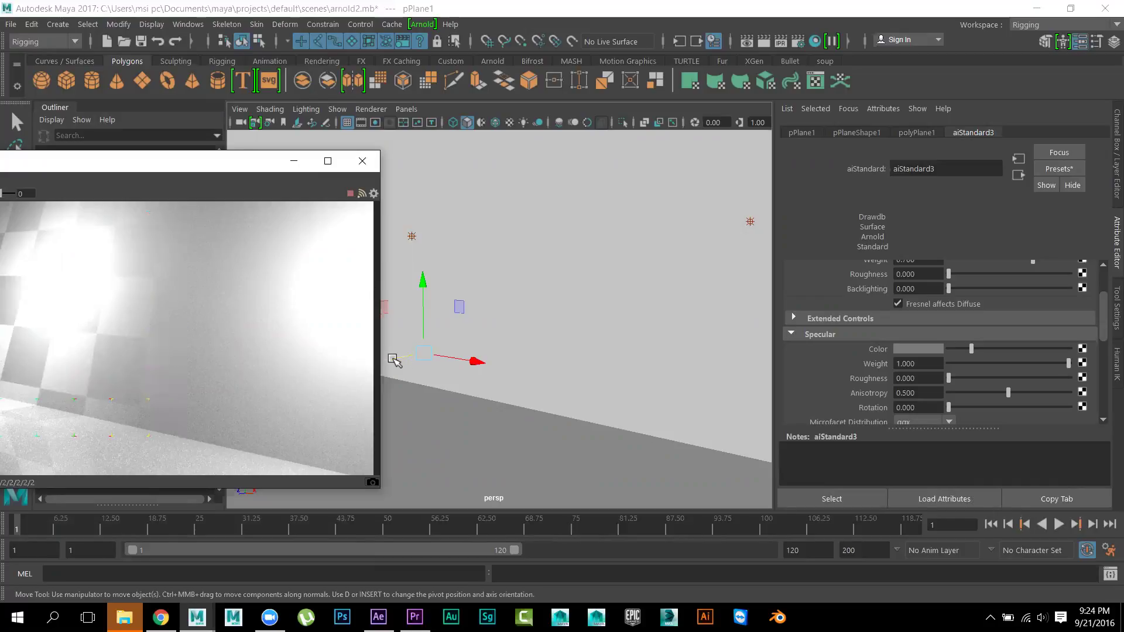
{"action": "left_click_drag", "start_coordinate": [395, 361], "coordinate": [504, 353]}
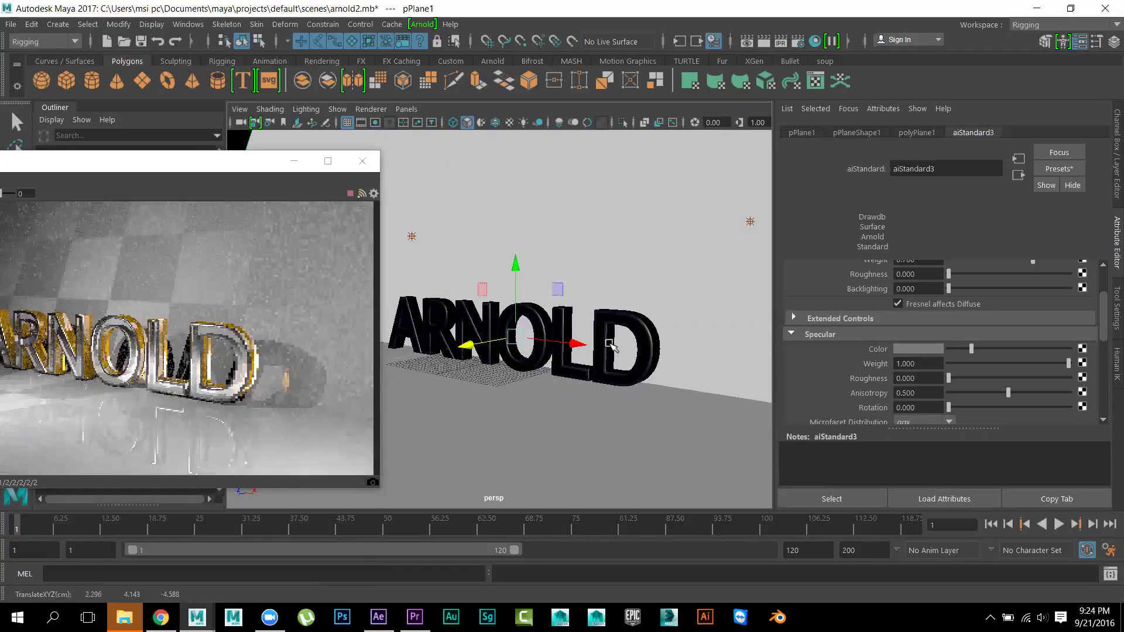
Try the Legacy Default Viewport renderer on the selected text and return to shaded Viewport 2.0
{"action": "left_click", "coordinate": [612, 345]}
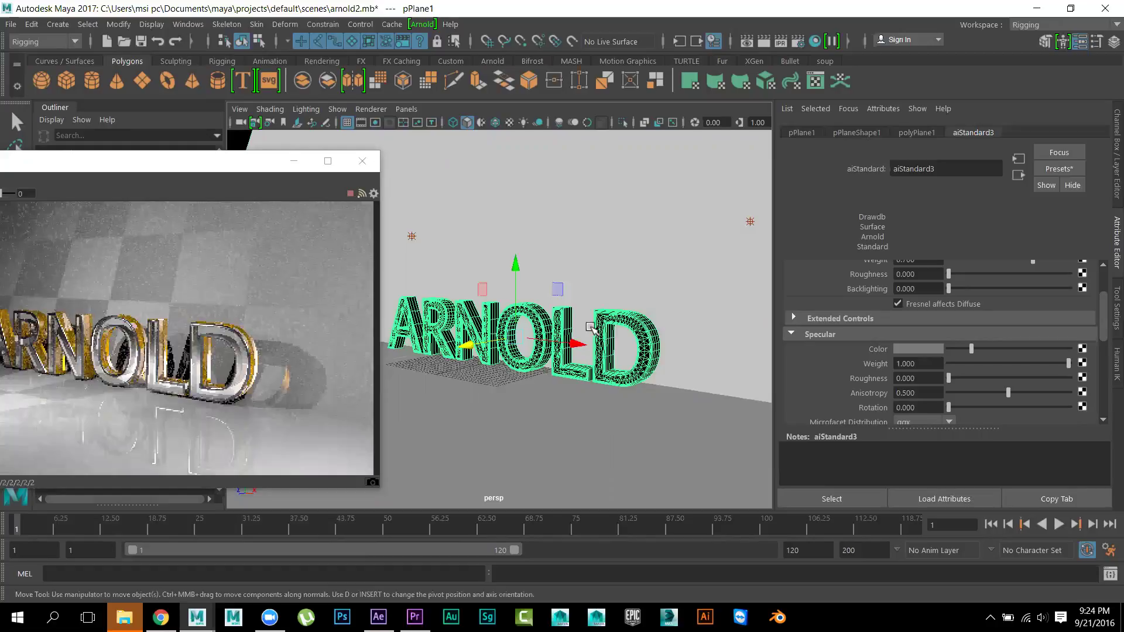
{"action": "left_click", "coordinate": [371, 110]}
{"action": "left_click", "coordinate": [381, 155]}
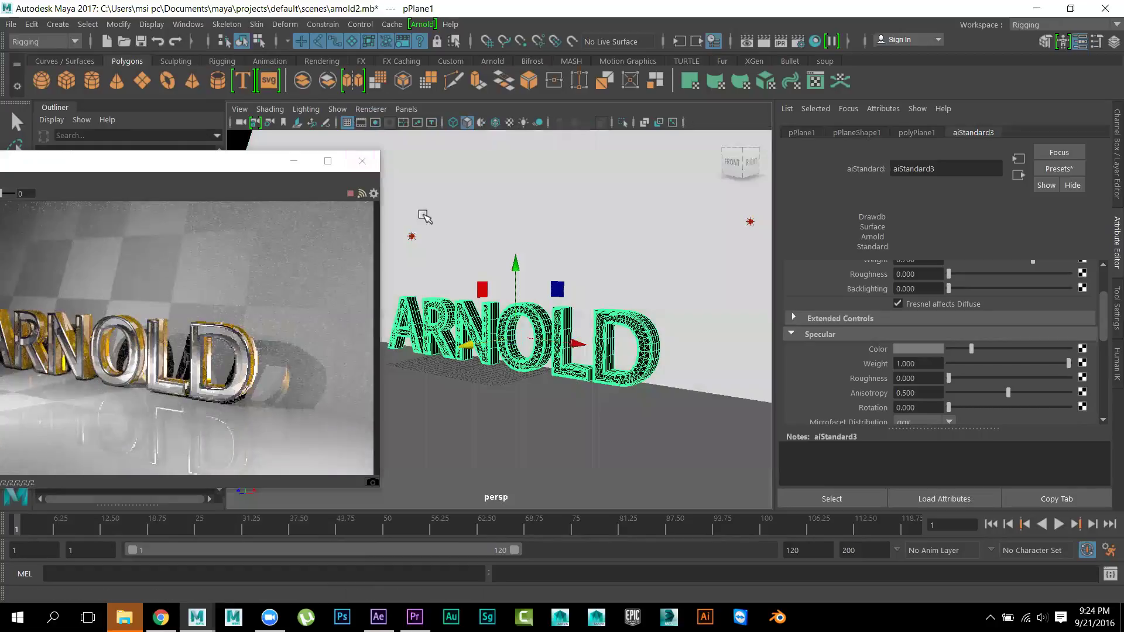
{"action": "left_click", "coordinate": [555, 420]}
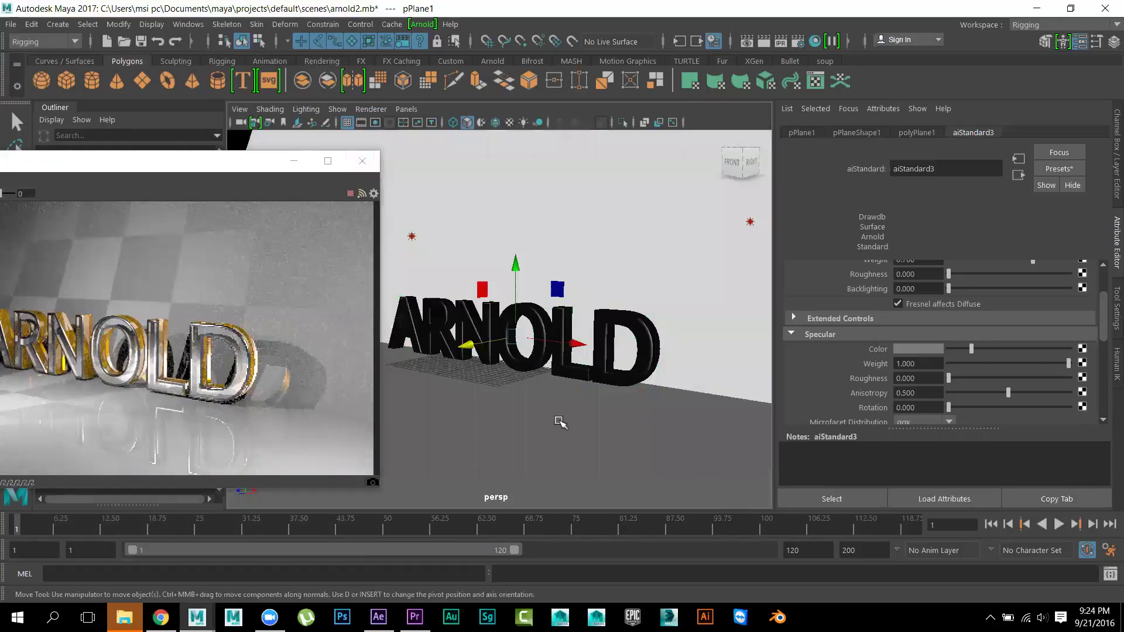
{"action": "left_click", "coordinate": [655, 362]}
{"action": "right_click_drag", "start_coordinate": [591, 389], "coordinate": [609, 412], "text": "alt"}
{"action": "left_click_drag", "start_coordinate": [609, 412], "coordinate": [610, 414], "text": "alt"}
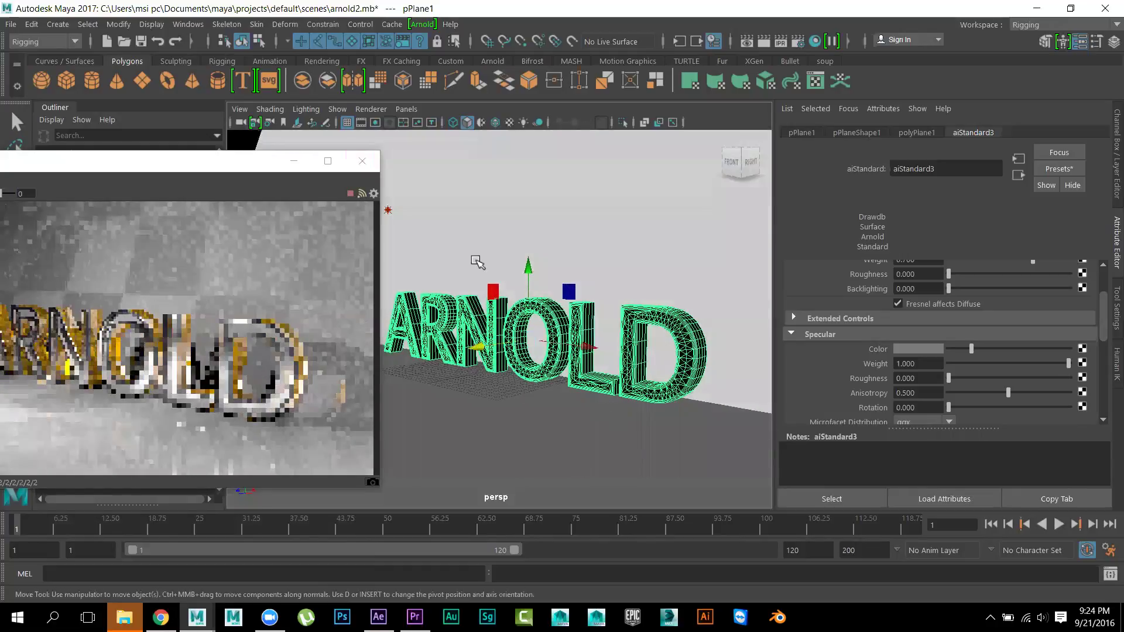
{"action": "left_click", "coordinate": [371, 109]}
{"action": "left_click", "coordinate": [390, 136]}
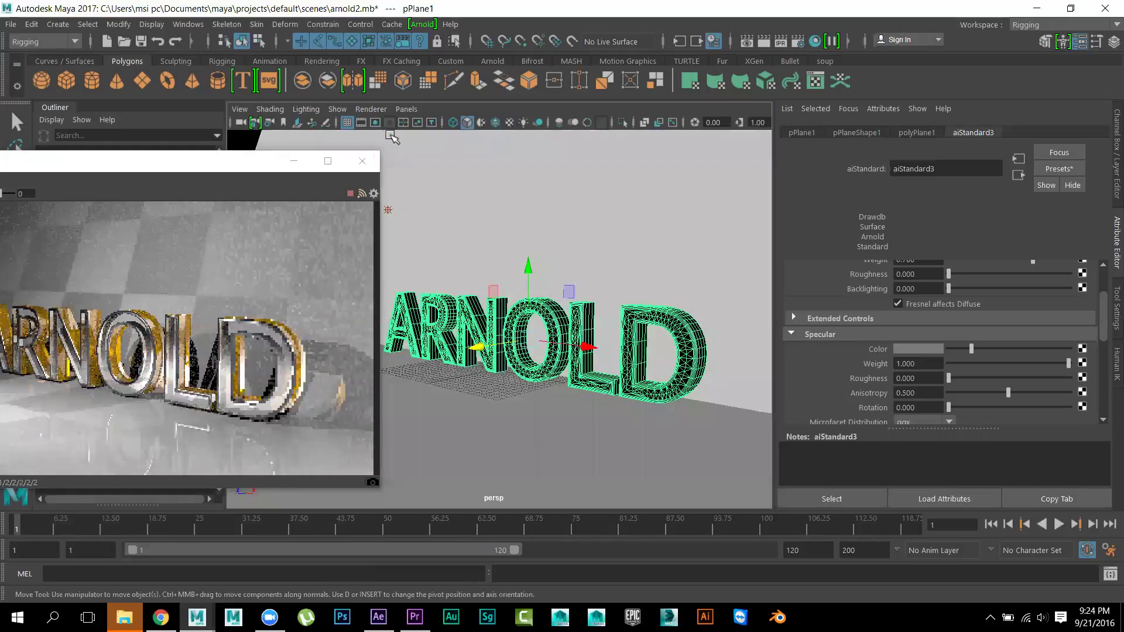
{"action": "left_click_drag", "start_coordinate": [557, 425], "coordinate": [556, 427], "text": "alt"}
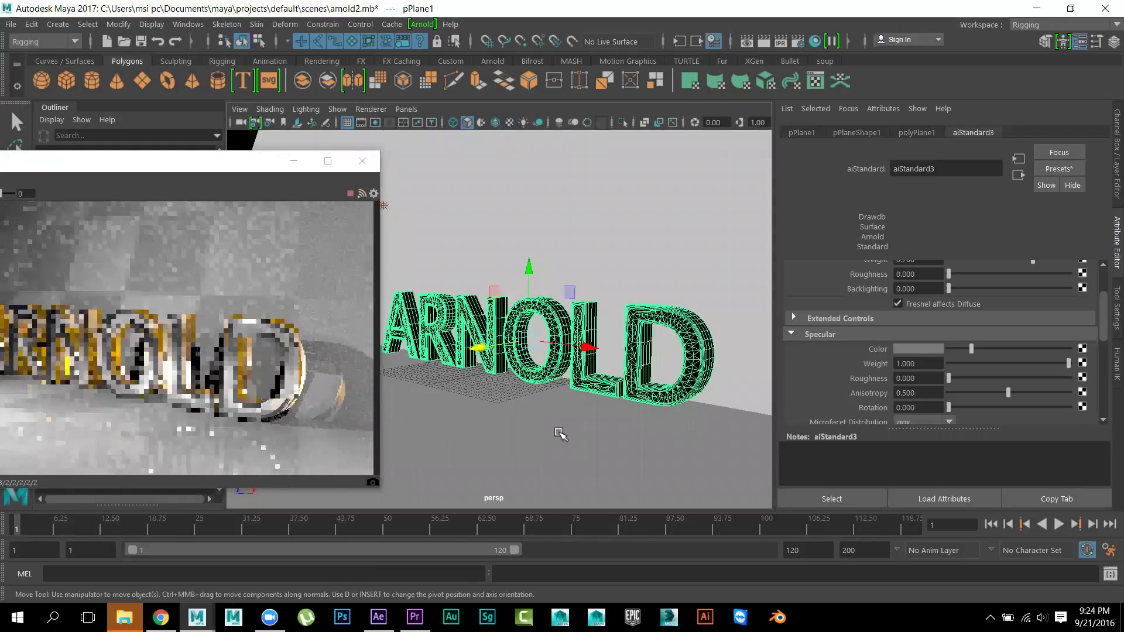
{"action": "key", "text": "5"}
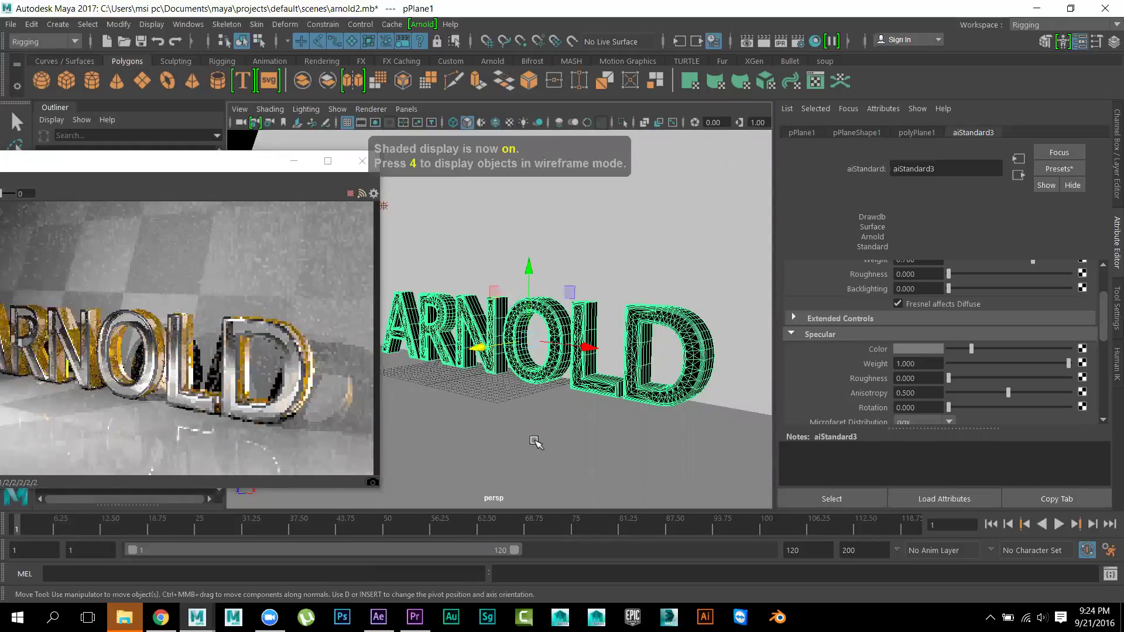
Try the Legacy Default Viewport renderer again and switch the perspective view to Legacy High Quality Viewport
{"action": "left_click", "coordinate": [371, 111]}
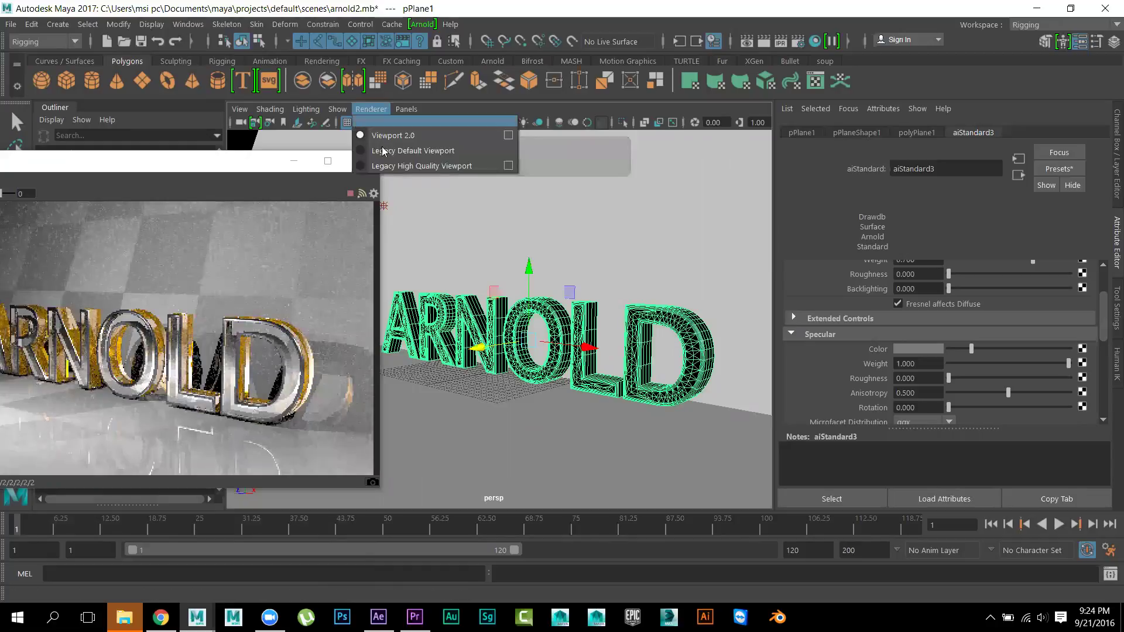
{"action": "left_click", "coordinate": [398, 150]}
{"action": "right_click_drag", "start_coordinate": [501, 430], "coordinate": [522, 452], "text": "alt"}
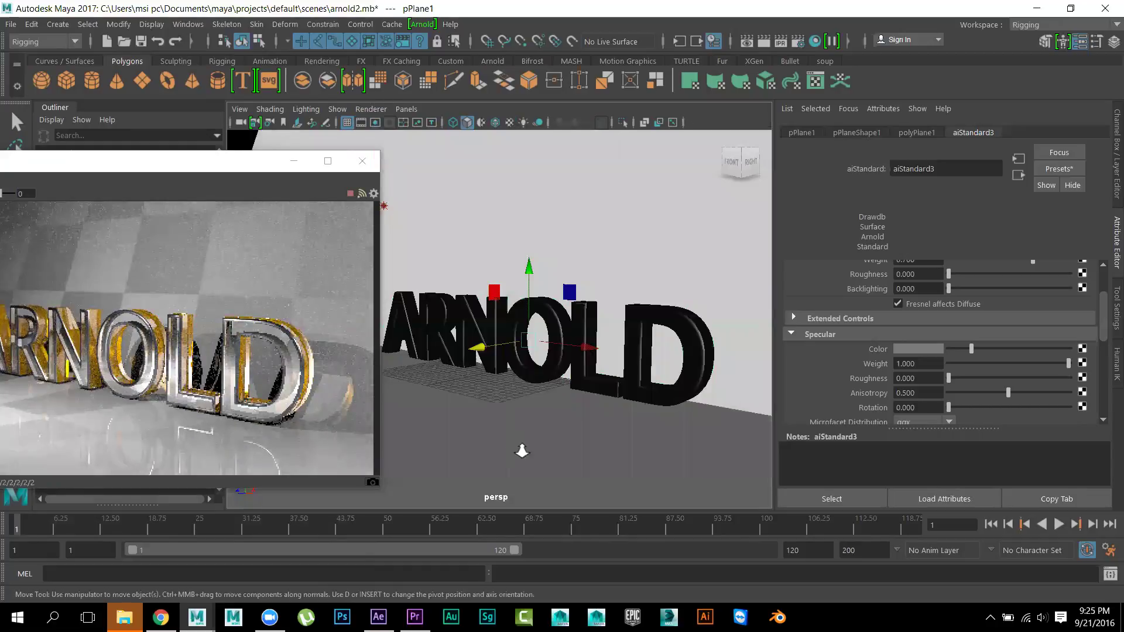
{"action": "left_click", "coordinate": [371, 109]}
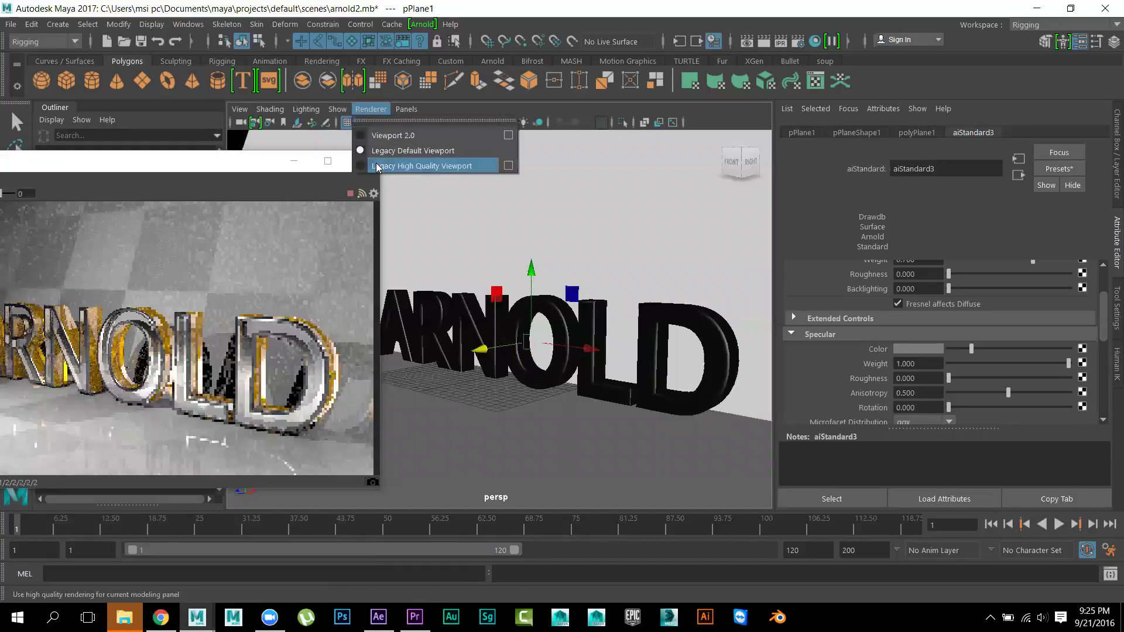
{"action": "left_click", "coordinate": [422, 165]}
{"action": "mouse_move", "coordinate": [544, 402]}
{"action": "left_mouse_down", "text": "alt"}
{"action": "mouse_move", "coordinate": [477, 395]}
{"action": "mouse_move", "coordinate": [564, 395]}
{"action": "mouse_move", "coordinate": [542, 403]}
{"action": "mouse_move", "coordinate": [527, 394]}
{"action": "mouse_move", "coordinate": [536, 397]}
{"action": "left_mouse_up", "text": "alt"}
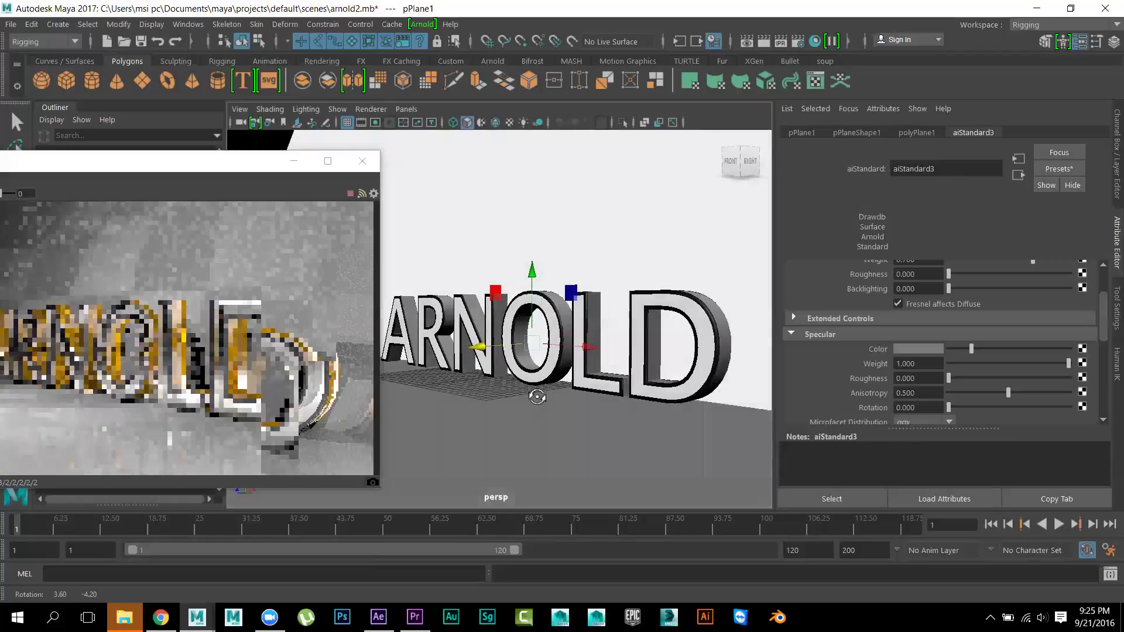
{"action": "left_click", "coordinate": [365, 110]}
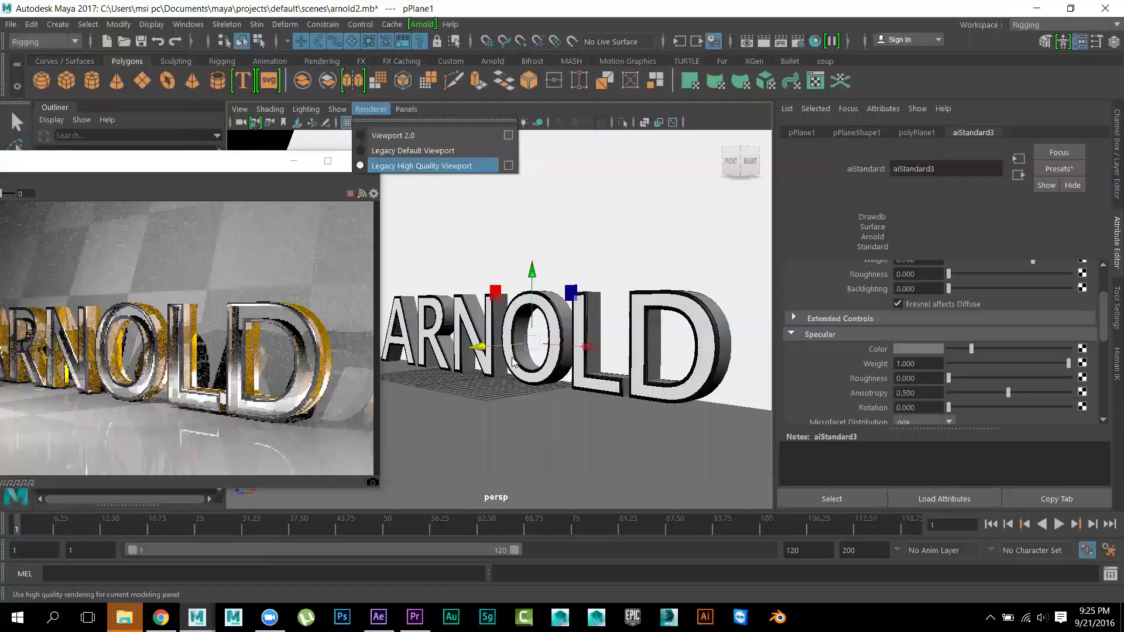
{"action": "left_click_drag", "start_coordinate": [554, 406], "coordinate": [531, 399], "text": "alt"}
{"action": "middle_click_drag", "start_coordinate": [531, 398], "coordinate": [512, 402], "text": "alt"}
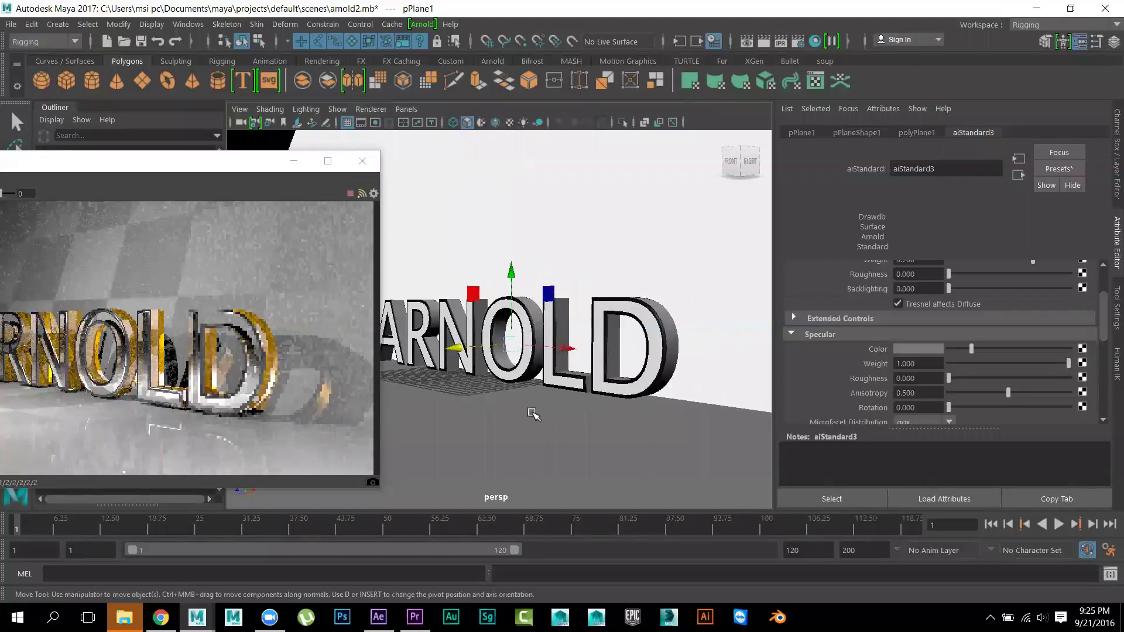
Try displaying the viewport with all scene lights and return it to textured shading with default lighting
{"action": "key", "text": "5"}
{"action": "key", "text": "6"}
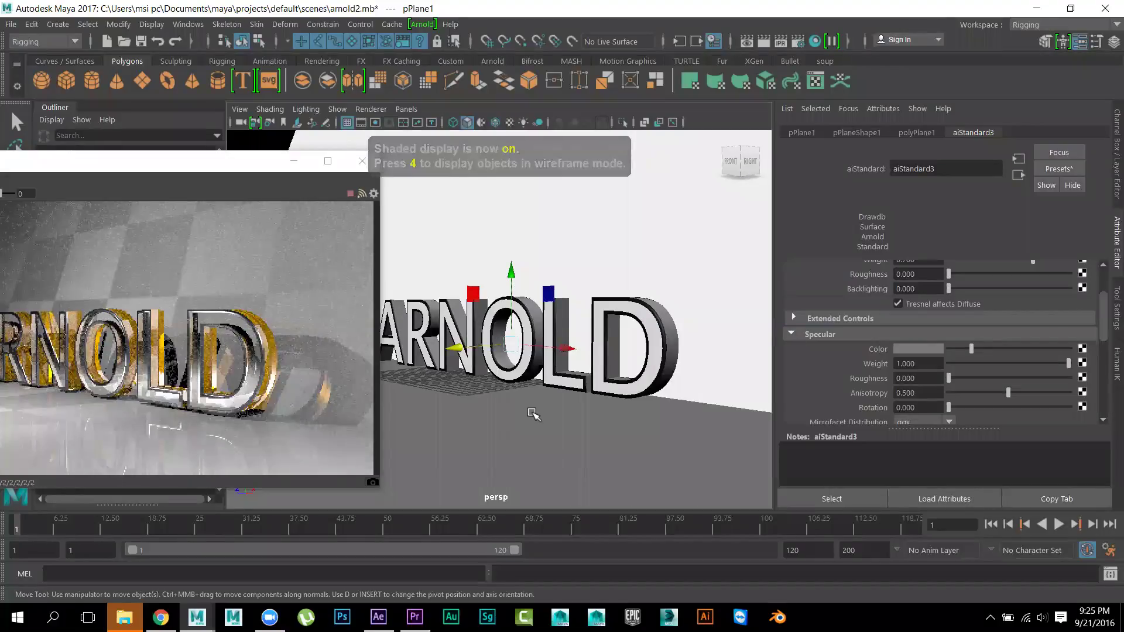
{"action": "key", "text": "7"}
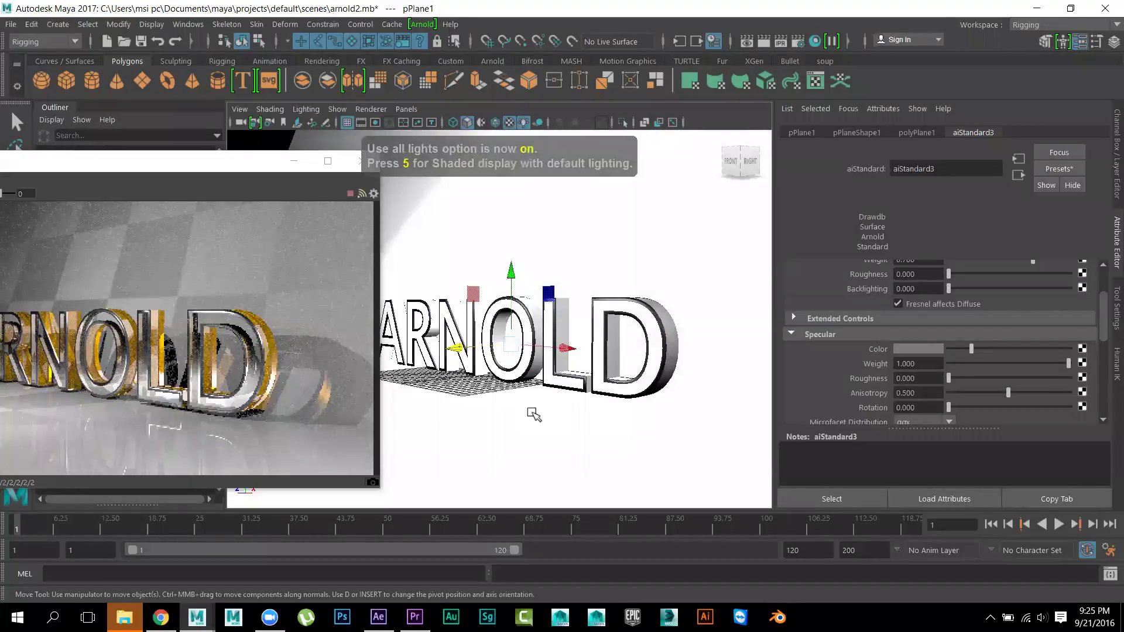
{"action": "key", "text": "6"}
{"action": "scroll", "coordinate": [536, 437], "scroll_direction": "up", "scroll_amount": 1}
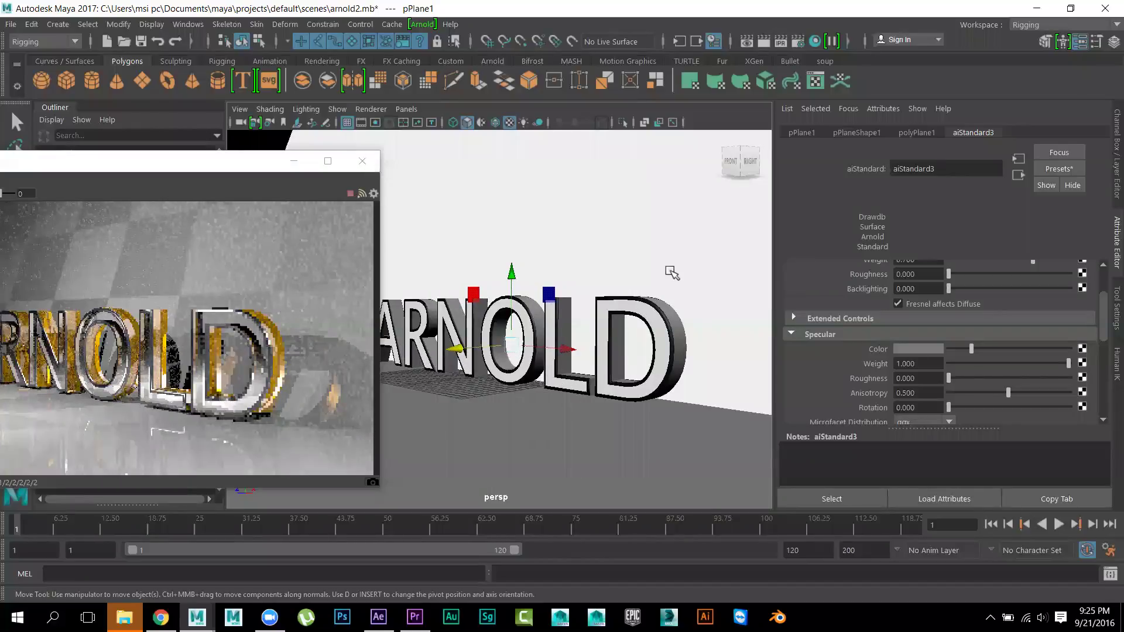
Move the wall forward in front of the ARNOLD text and assign it a new aiStandard material
{"action": "left_click_drag", "start_coordinate": [455, 349], "coordinate": [357, 390]}
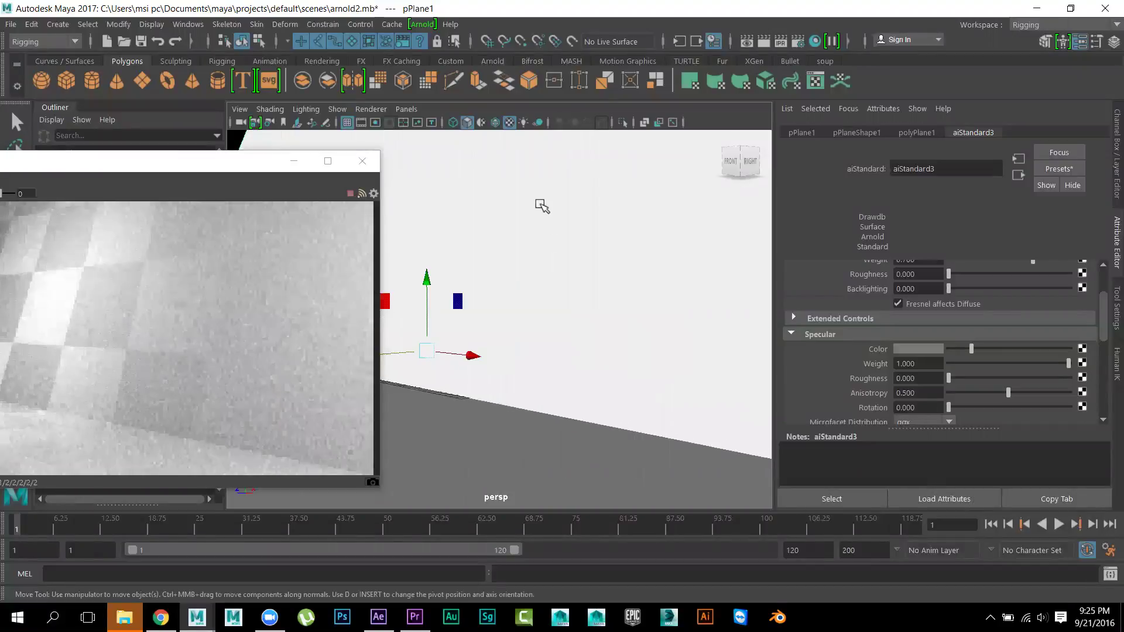
{"action": "right_click", "coordinate": [541, 181]}
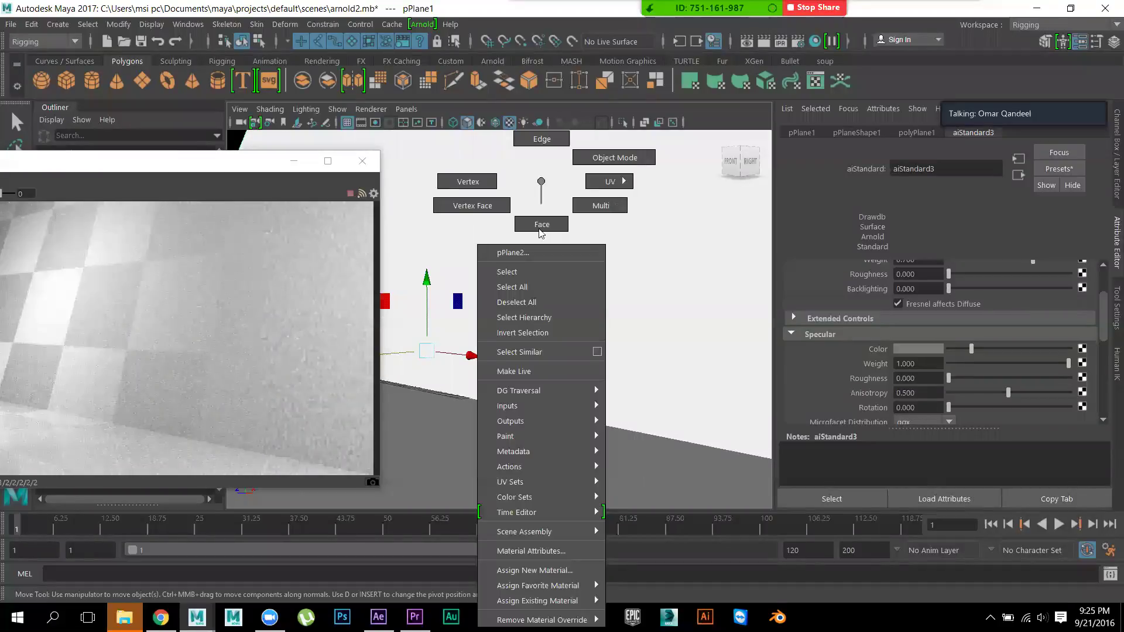
{"action": "left_click", "coordinate": [557, 569]}
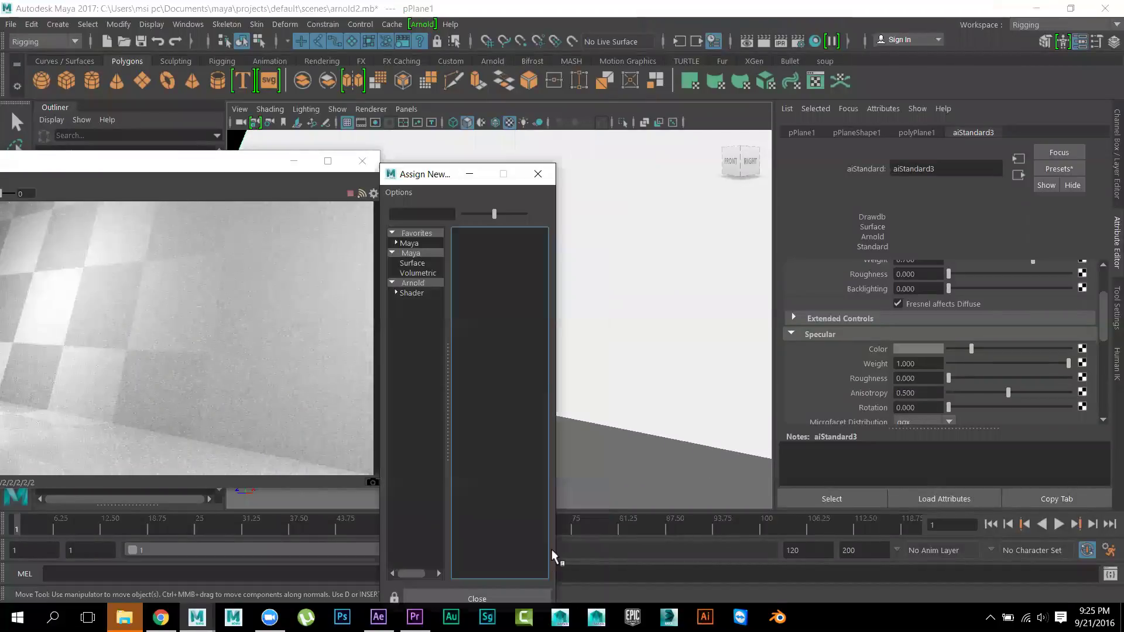
{"action": "left_click", "coordinate": [422, 283]}
{"action": "left_click", "coordinate": [497, 318]}
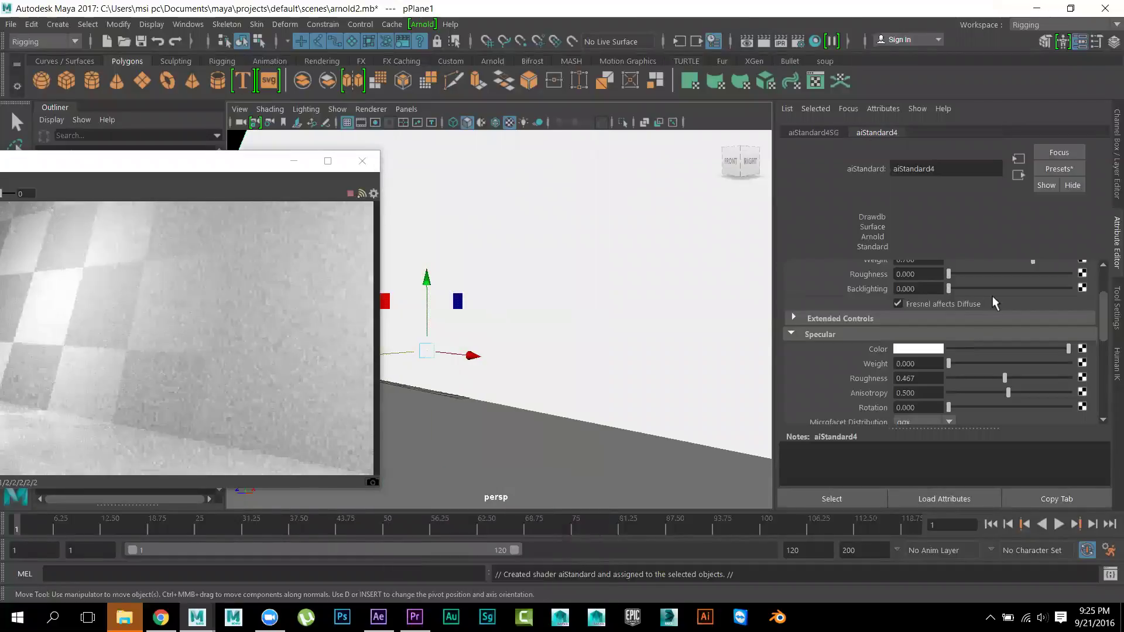
Map a Checker texture to the diffuse color of the wall's new aiStandard material
{"action": "scroll", "coordinate": [1000, 287], "scroll_direction": "up", "scroll_amount": 3}
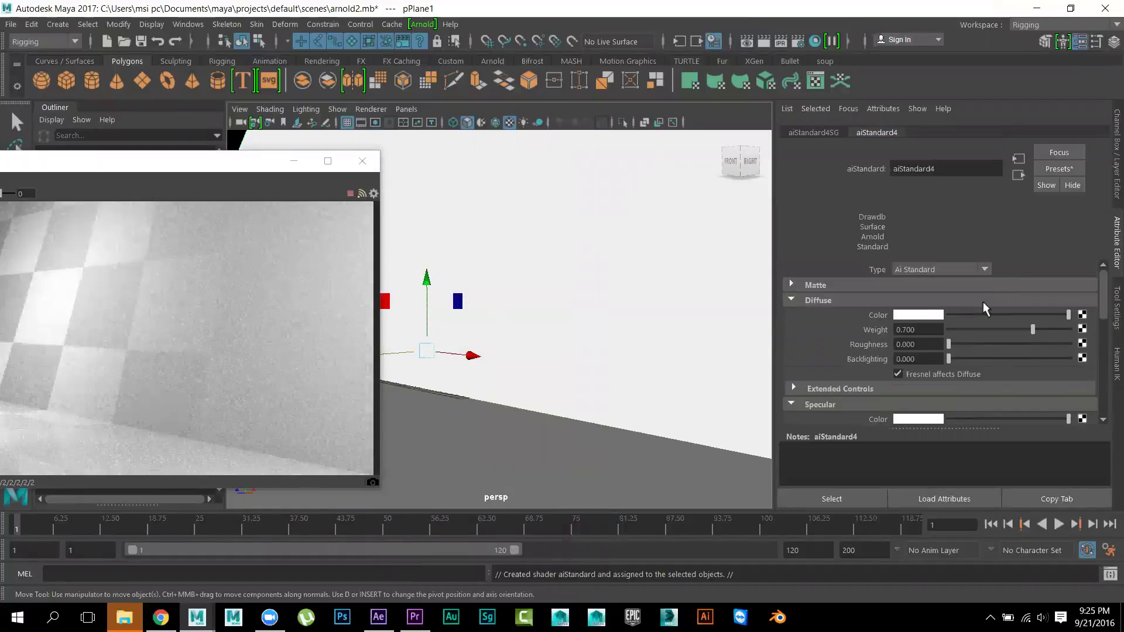
{"action": "left_click", "coordinate": [1082, 316]}
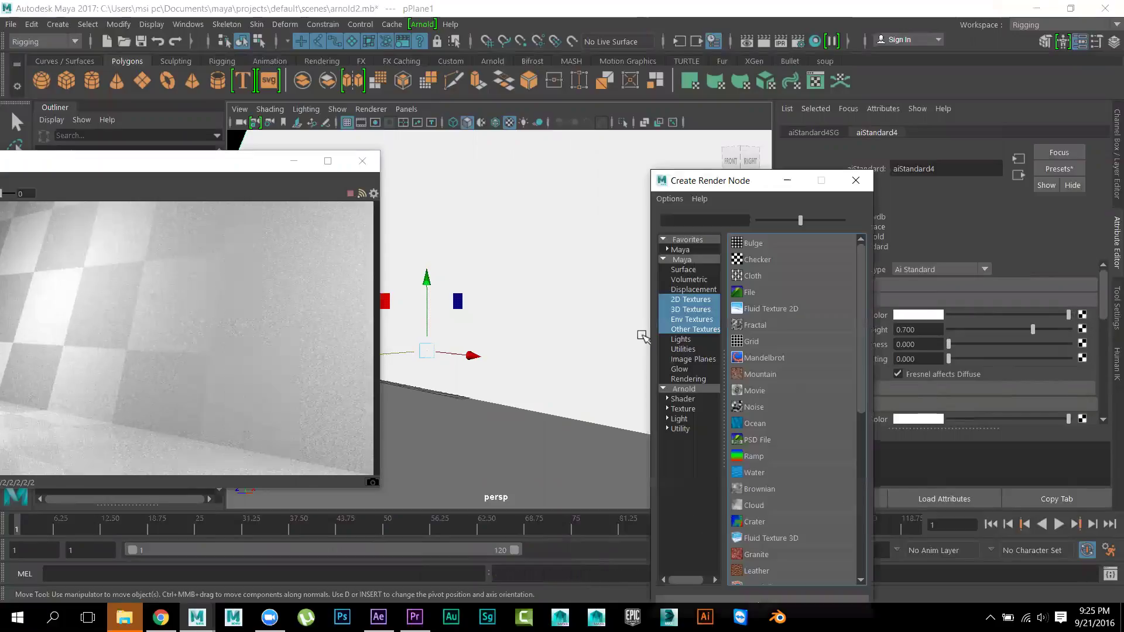
{"action": "left_click", "coordinate": [767, 261]}
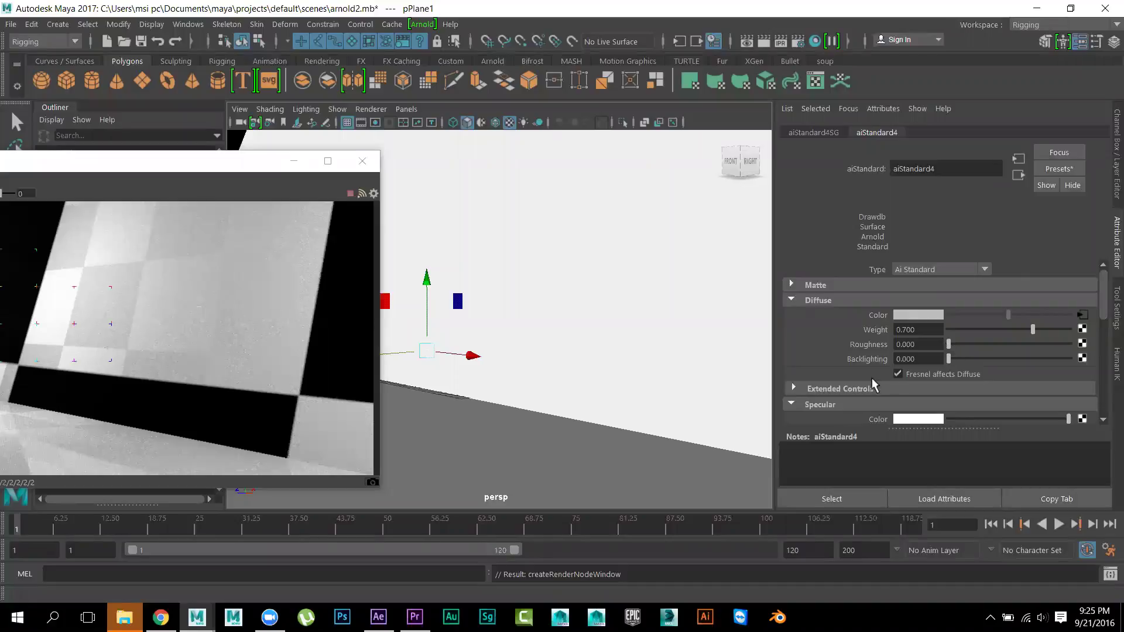
Break the checker connection on the wall material's diffuse color and set that color to the orange from the color history
{"action": "scroll", "coordinate": [872, 378], "scroll_direction": "down", "scroll_amount": 4}
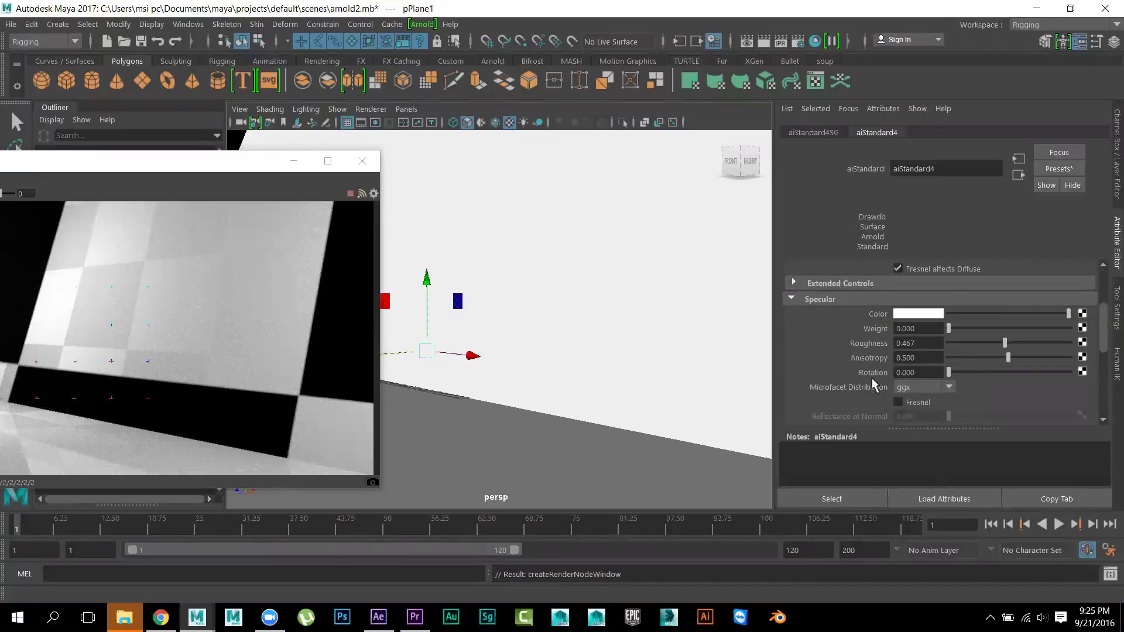
{"action": "scroll", "coordinate": [873, 378], "scroll_direction": "up", "scroll_amount": 3}
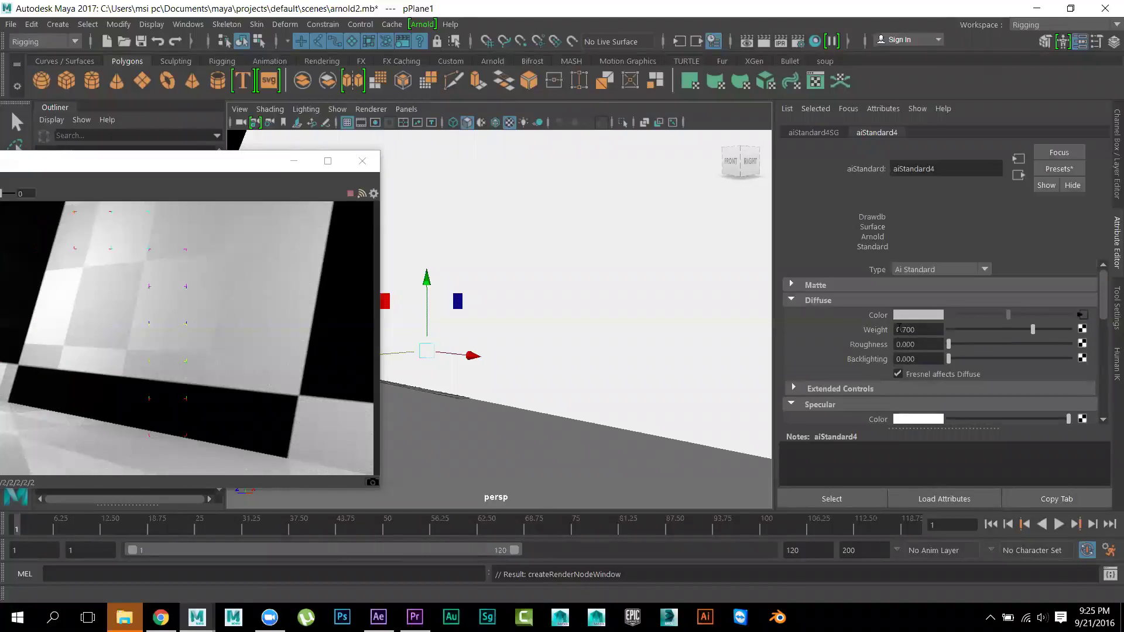
{"action": "right_click", "coordinate": [880, 317]}
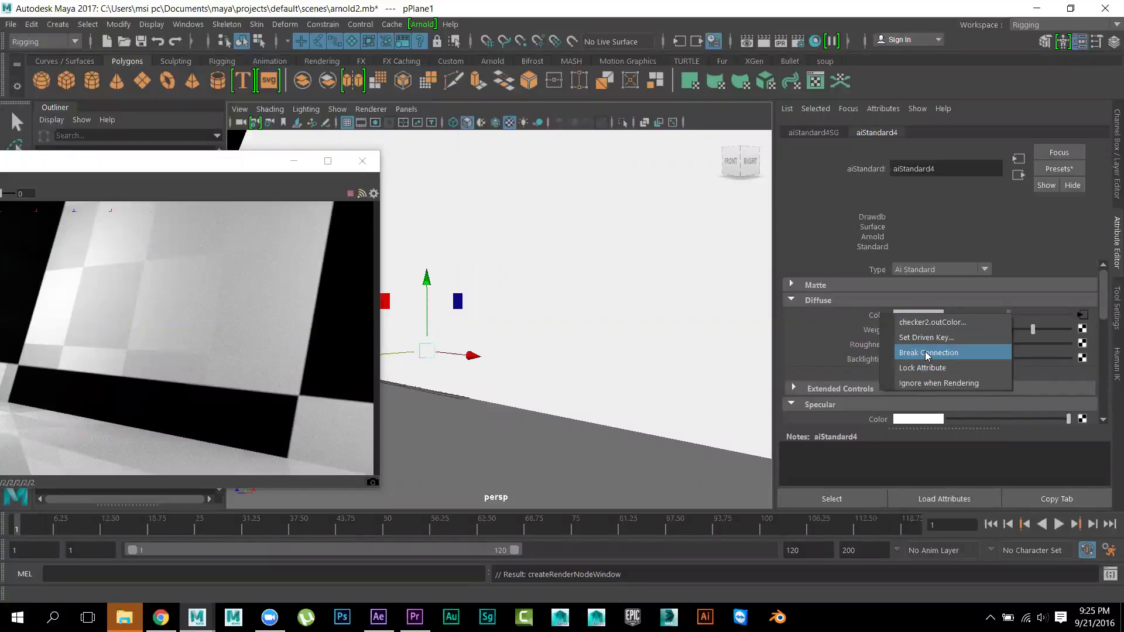
{"action": "left_click", "coordinate": [927, 355]}
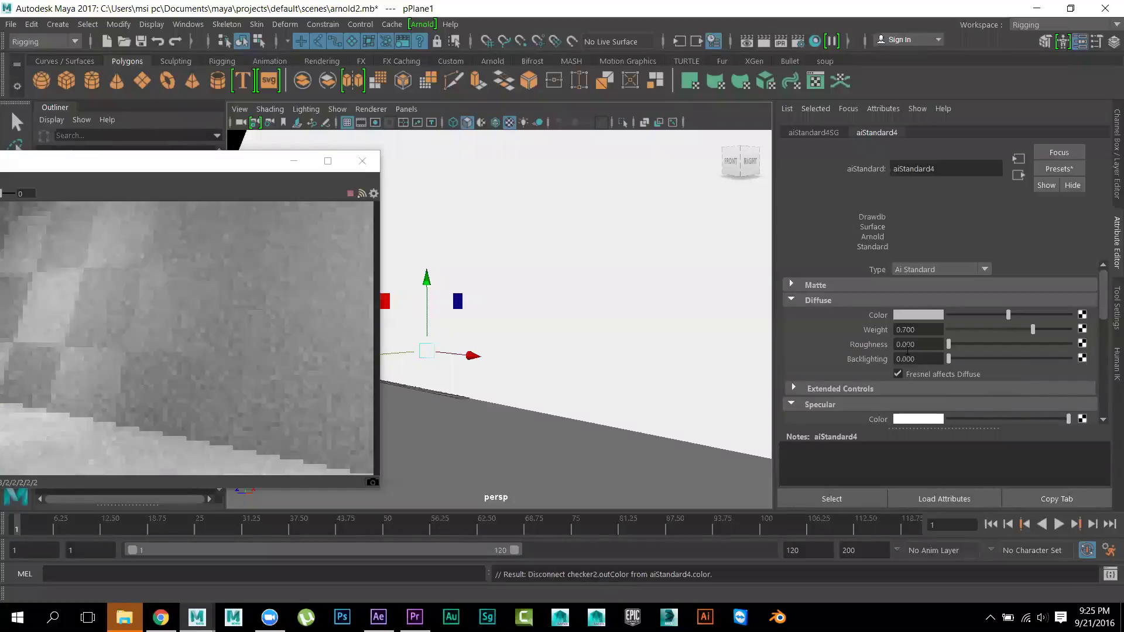
{"action": "left_click", "coordinate": [924, 319]}
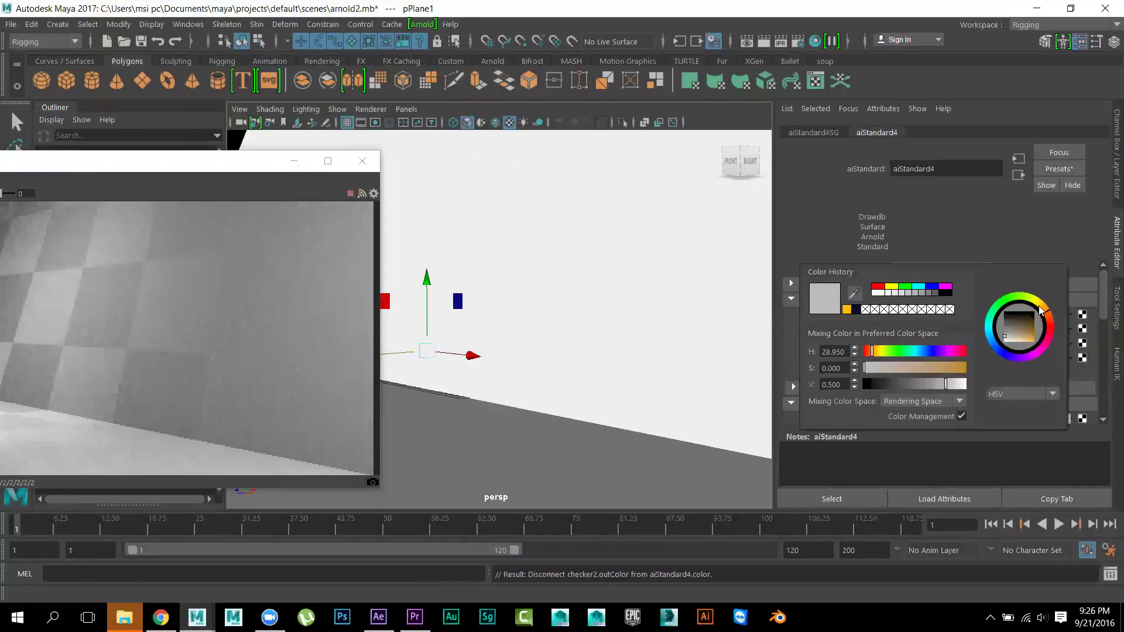
{"action": "left_click", "coordinate": [847, 309]}
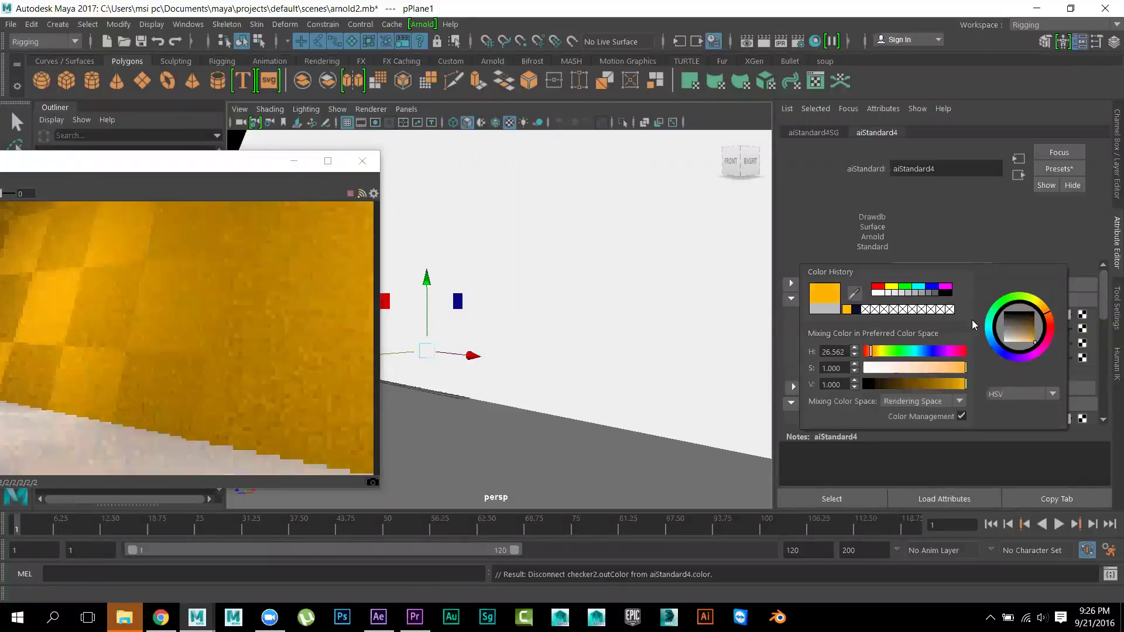
Map a Checker texture to the refraction opacity of the wall's aiStandard material
{"action": "scroll", "coordinate": [881, 371], "scroll_direction": "down", "scroll_amount": 6}
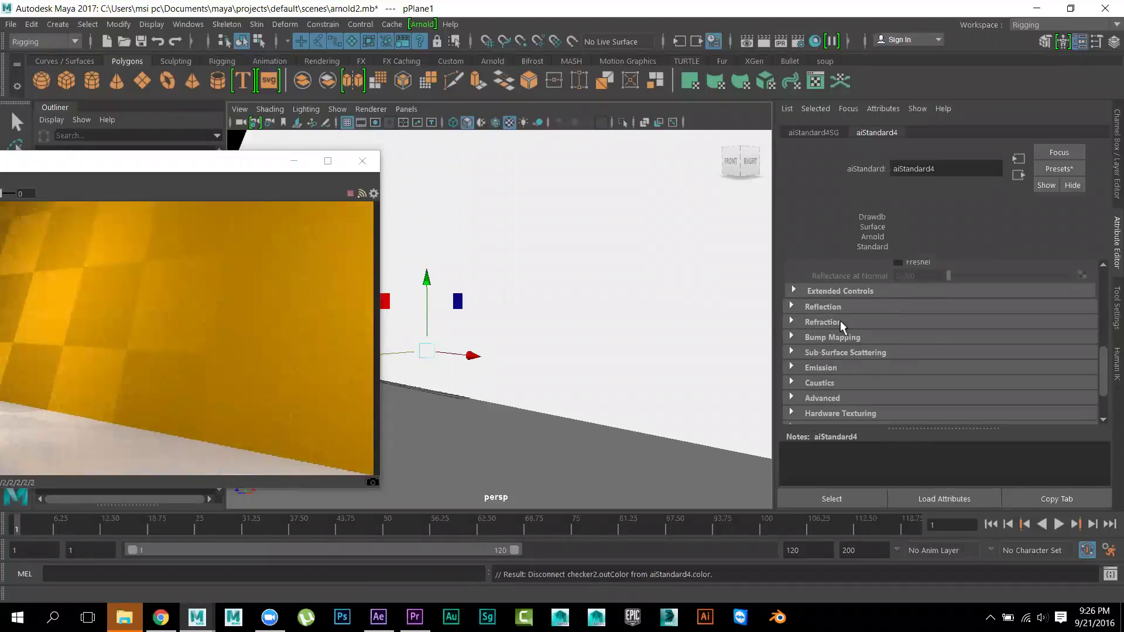
{"action": "left_click", "coordinate": [829, 323]}
{"action": "scroll", "coordinate": [873, 379], "scroll_direction": "down", "scroll_amount": 3}
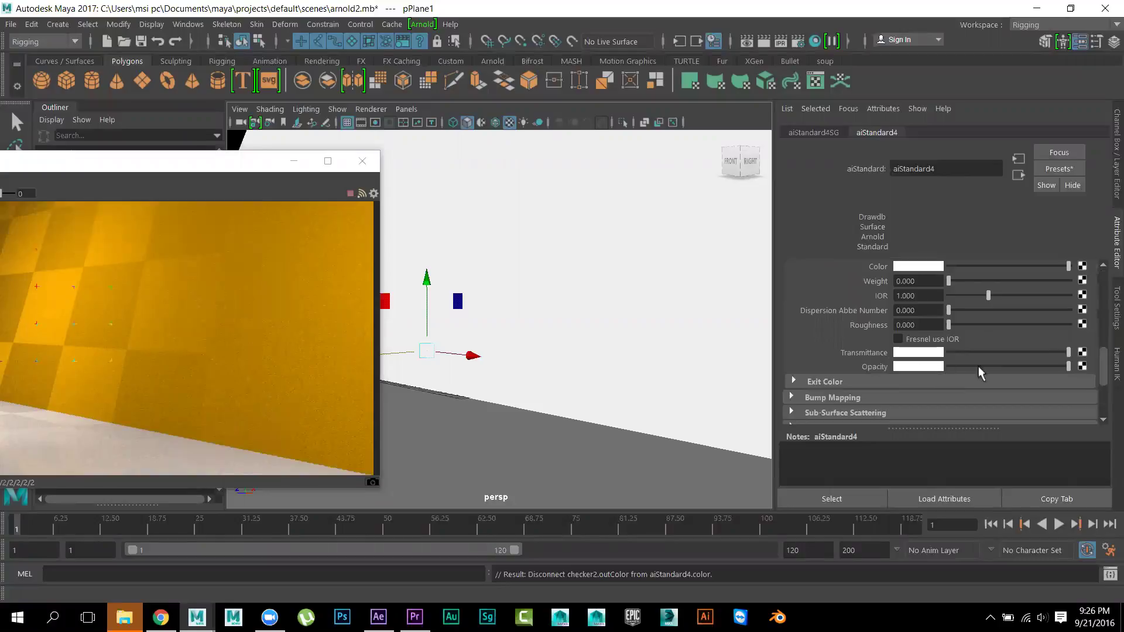
{"action": "left_click", "coordinate": [1082, 367]}
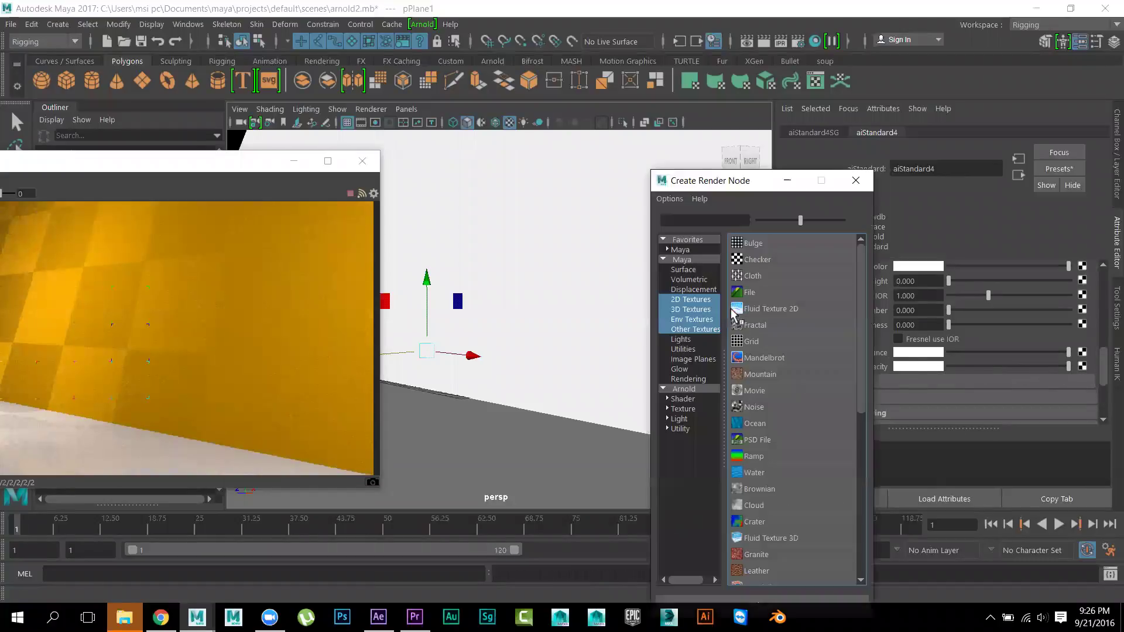
{"action": "left_click", "coordinate": [756, 262]}
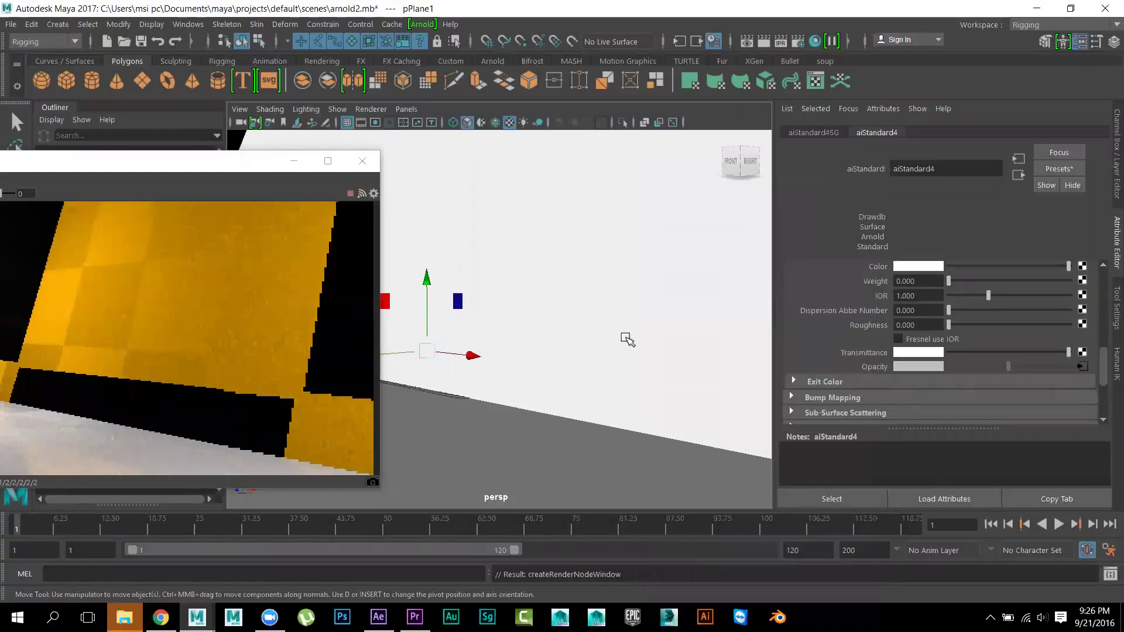
Open the opacity checker's 2D placement attributes and set its Repeat UV to 8 by 8
{"action": "left_click", "coordinate": [1083, 367]}
{"action": "left_click", "coordinate": [881, 133]}
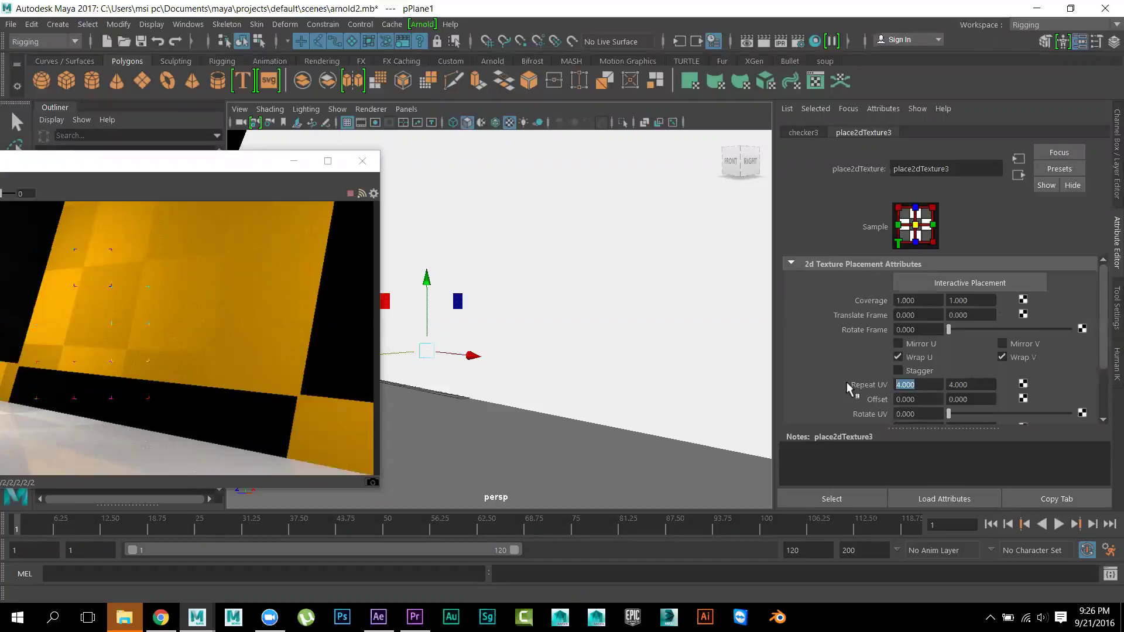
{"action": "type", "text": "8"}
{"action": "key", "text": "Tab"}
{"action": "type", "text": "8"}
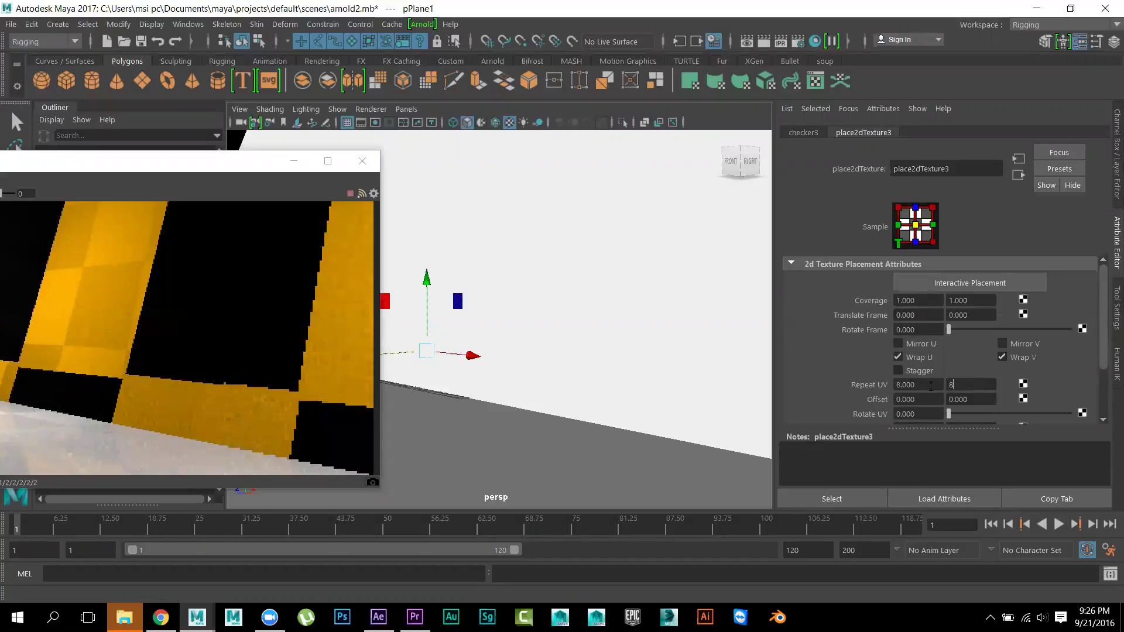
{"action": "key", "text": "Return"}
Try a Repeat UV of 11 by 11 on the opacity checker's placement
{"action": "left_click", "coordinate": [901, 385]}
{"action": "type", "text": "11"}
{"action": "key", "text": "Tab"}
{"action": "type", "text": "11"}
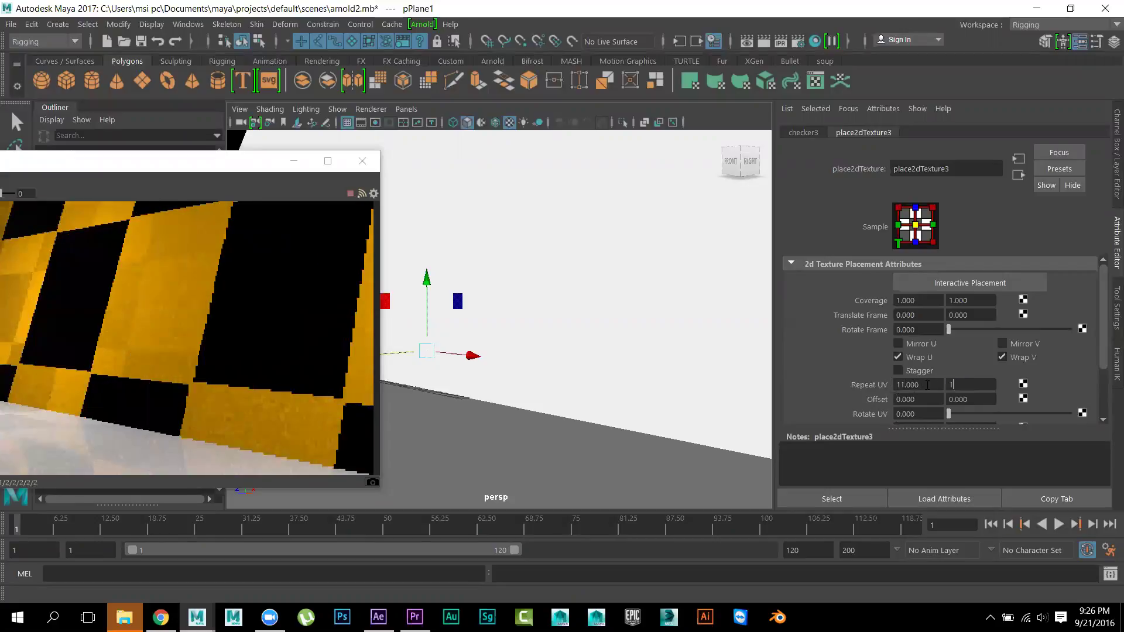
{"action": "key", "text": "Return"}
Set the Repeat UV of the opacity checker's placement to 22 by 22
{"action": "left_click", "coordinate": [907, 385]}
{"action": "type", "text": "22"}
{"action": "key", "text": "Tab"}
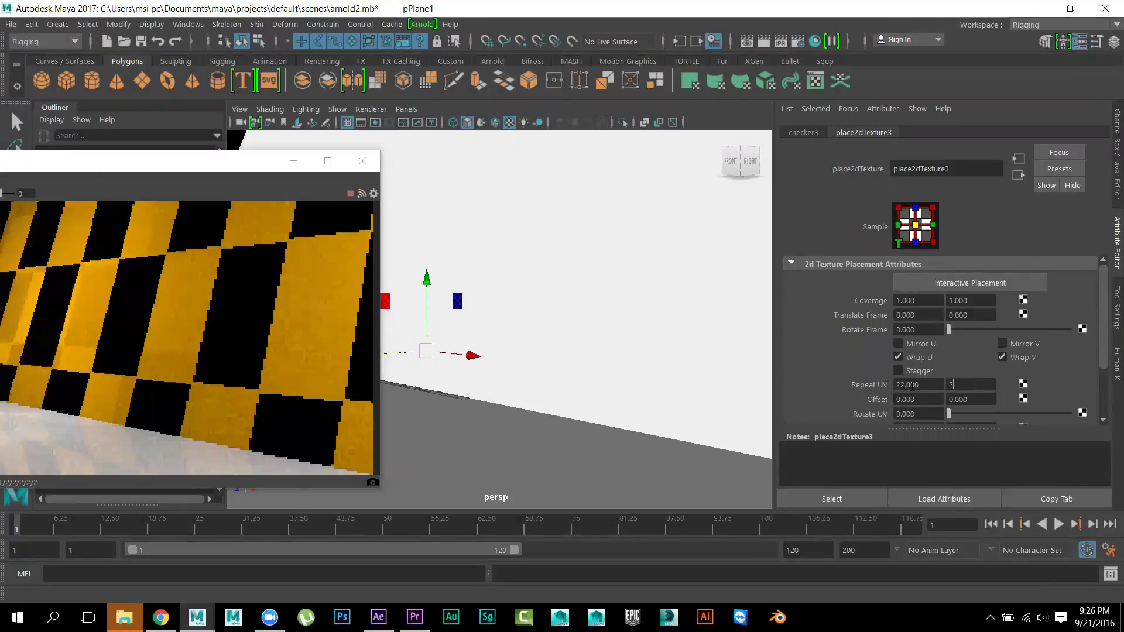
{"action": "type", "text": "22"}
{"action": "key", "text": "Return"}
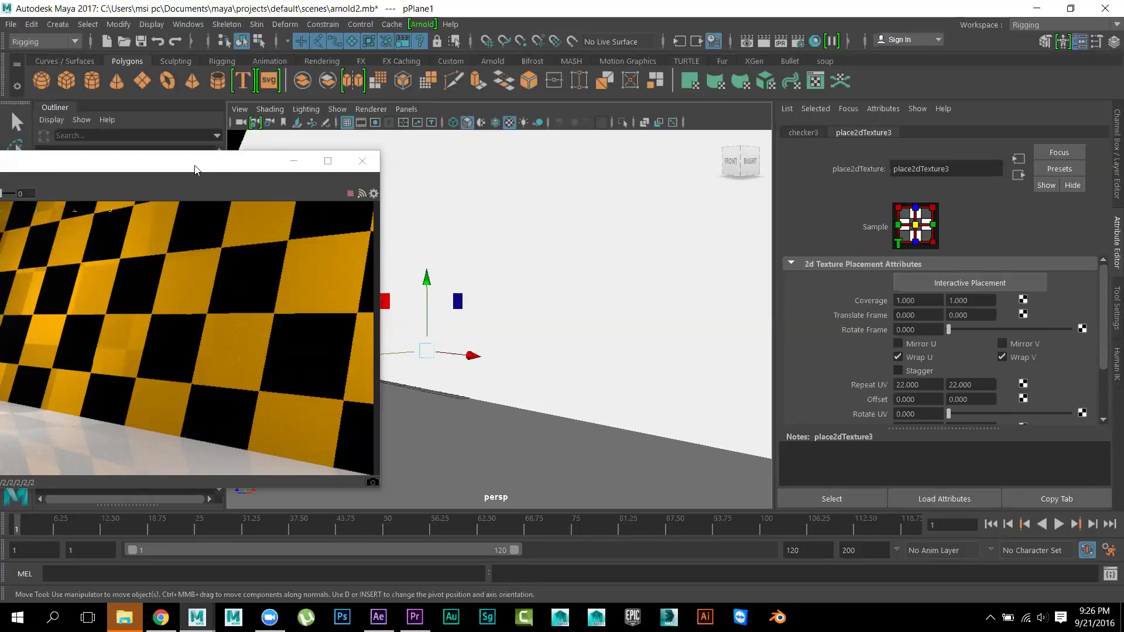
Move the Arnold Render View away from the Outliner and select the text mesh typeMesh1
{"action": "left_click_drag", "start_coordinate": [195, 169], "coordinate": [449, 431]}
{"action": "left_click", "coordinate": [98, 305]}
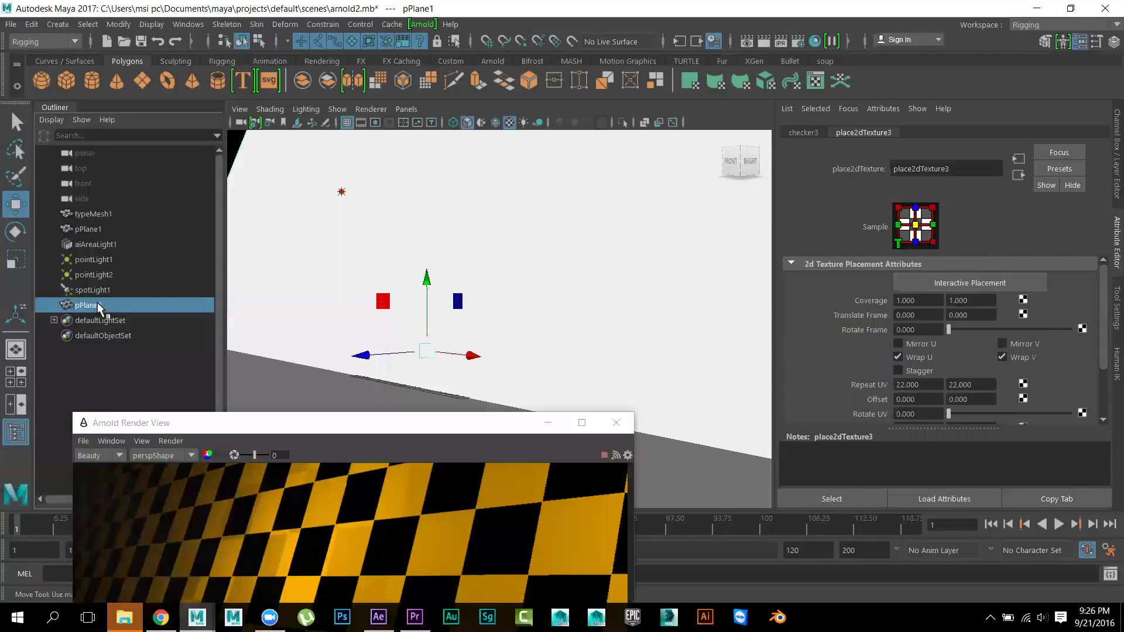
{"action": "left_click", "coordinate": [91, 228]}
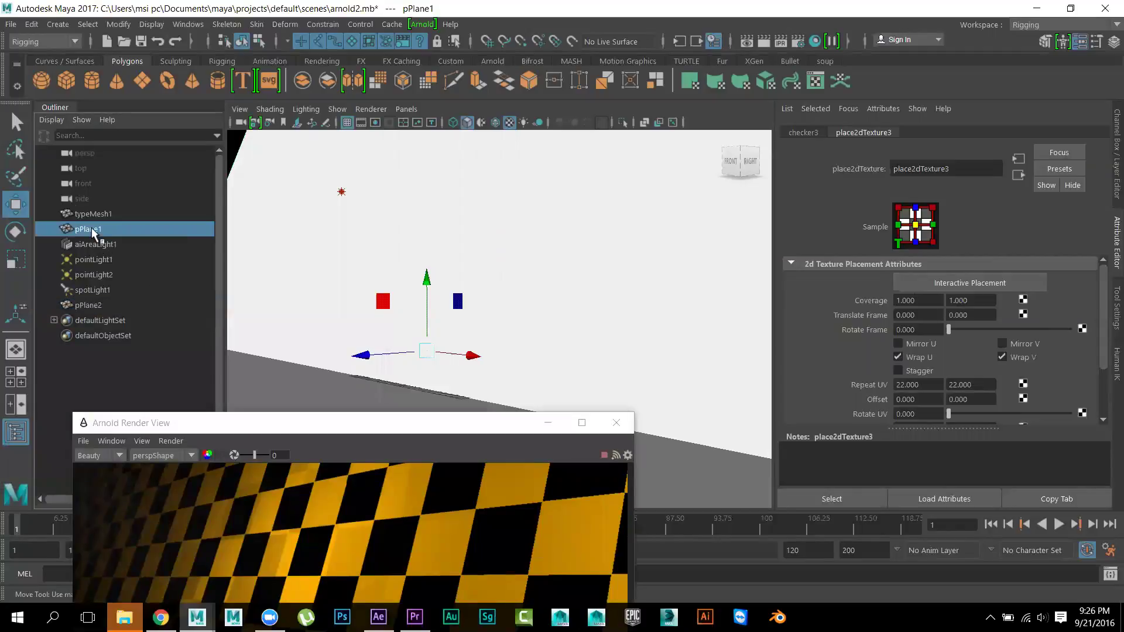
{"action": "left_click", "coordinate": [94, 214]}
{"action": "left_click", "coordinate": [788, 110]}
{"action": "left_click", "coordinate": [788, 109]}
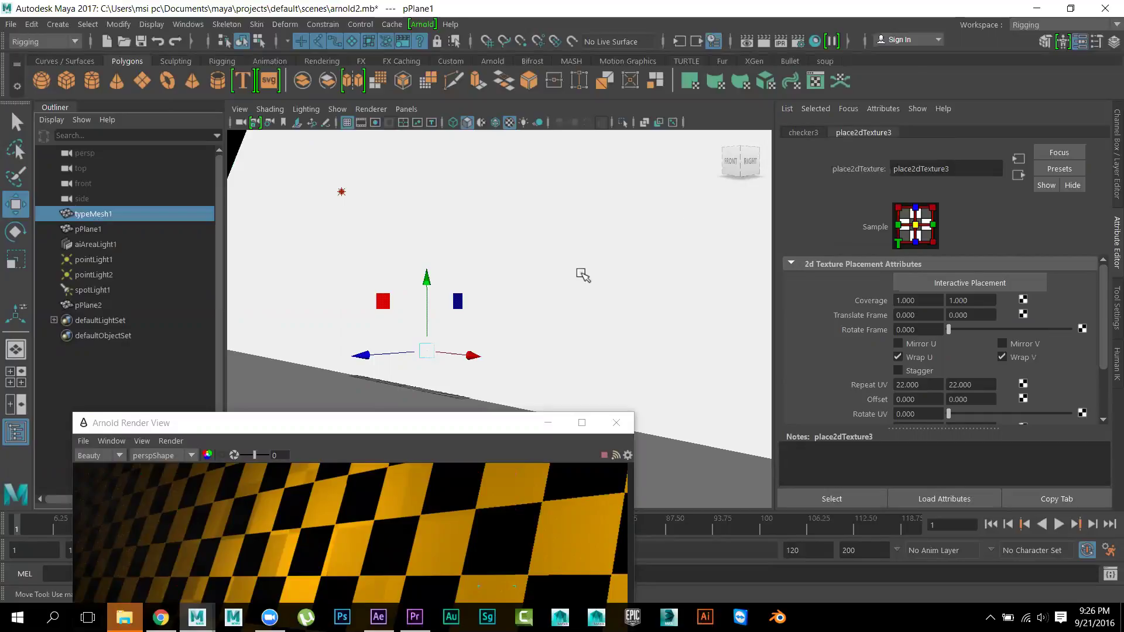
Examine the checkered wall and the floor from several angles and close the Arnold Render View
{"action": "left_click_drag", "start_coordinate": [582, 276], "coordinate": [582, 275], "text": "alt"}
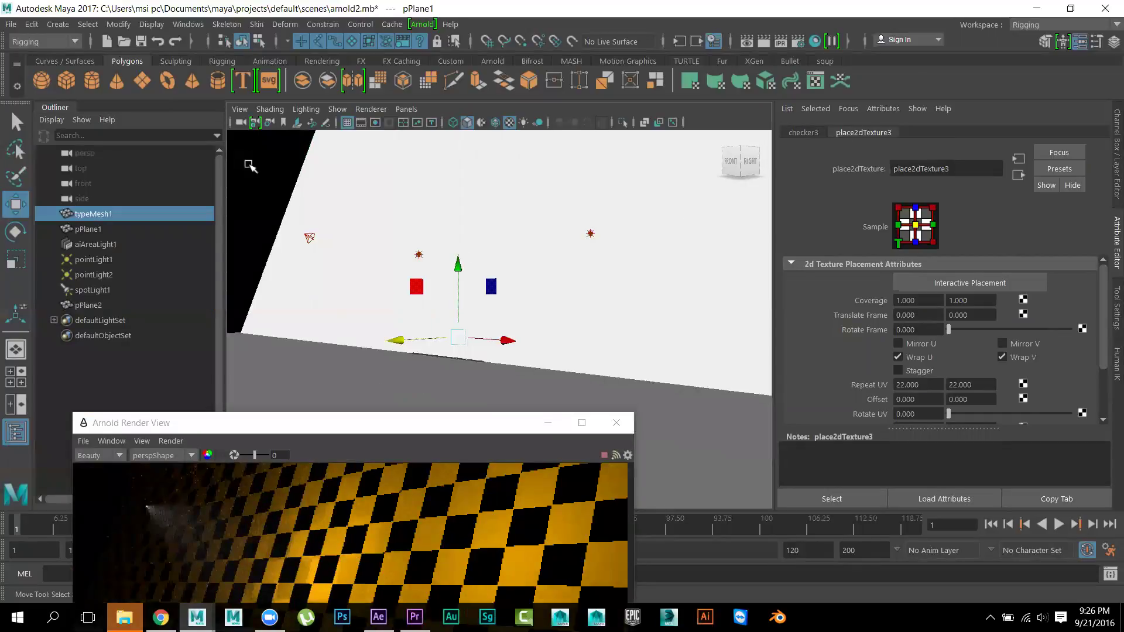
{"action": "left_click_drag", "start_coordinate": [359, 244], "coordinate": [431, 221], "text": "alt"}
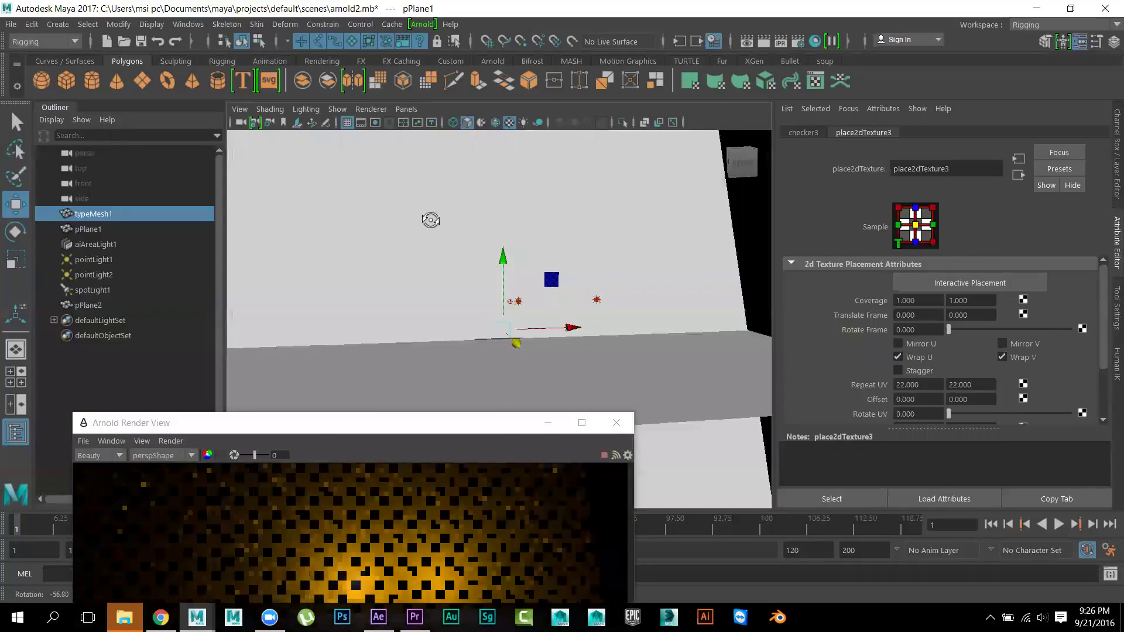
{"action": "left_click_drag", "start_coordinate": [547, 311], "coordinate": [314, 206], "text": "alt"}
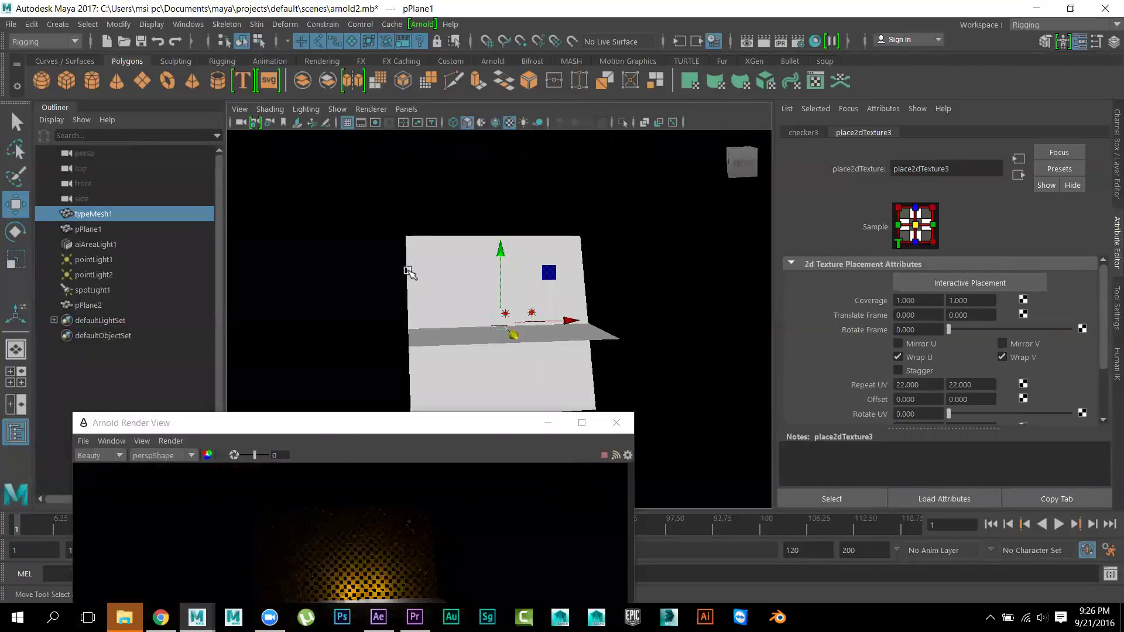
{"action": "left_click_drag", "start_coordinate": [351, 295], "coordinate": [481, 173], "text": "alt"}
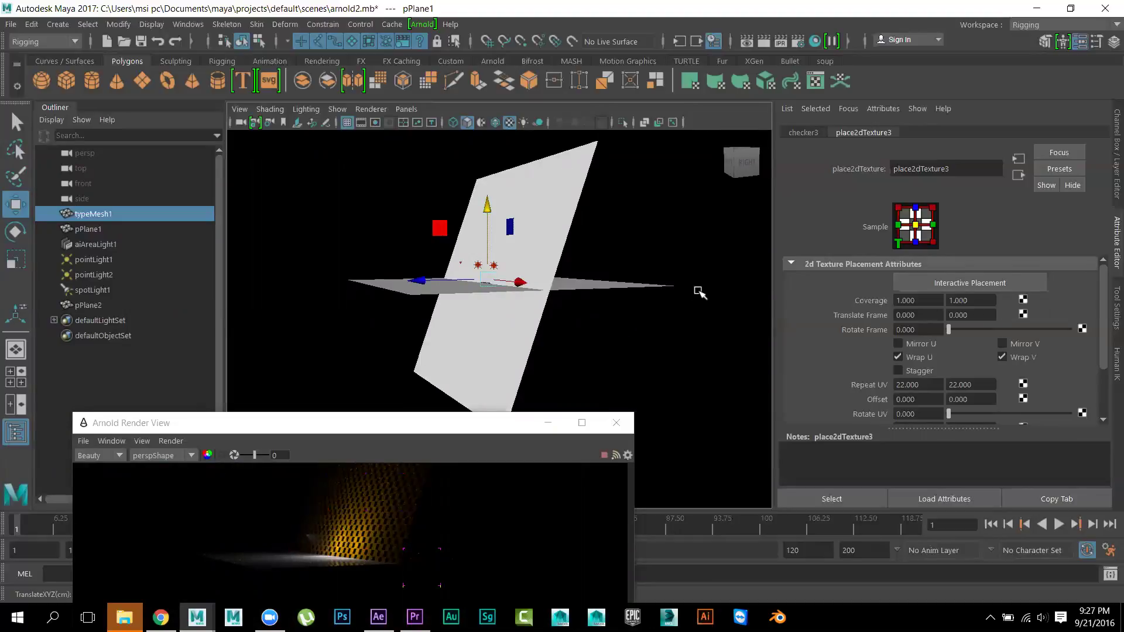
{"action": "left_click_drag", "start_coordinate": [667, 326], "coordinate": [691, 346], "text": "alt"}
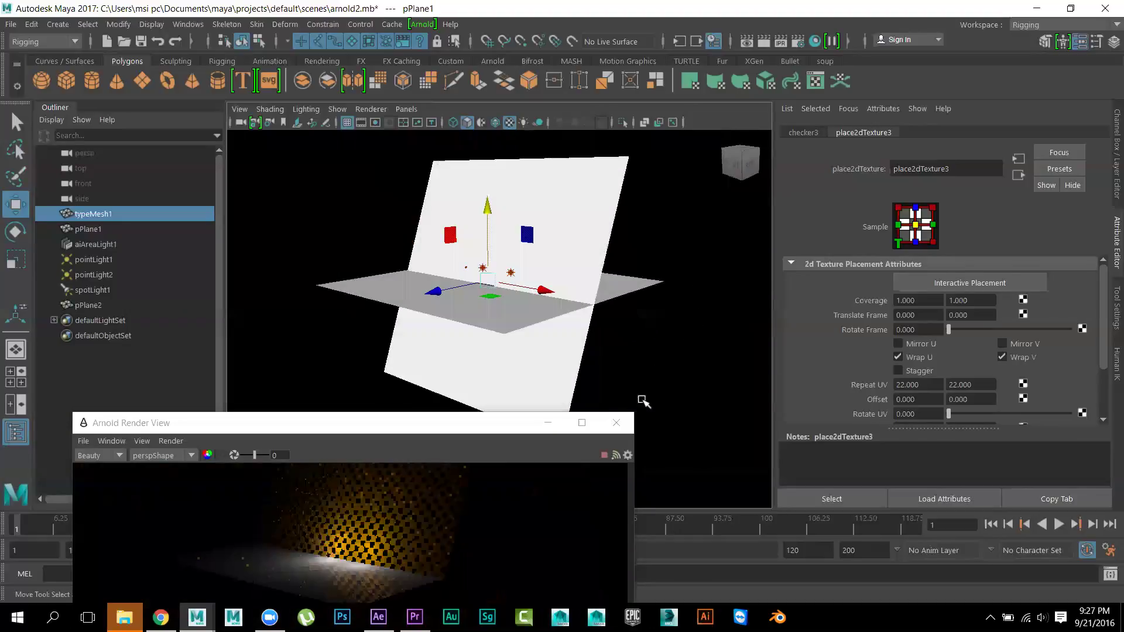
{"action": "left_click", "coordinate": [619, 430]}
{"action": "left_click_drag", "start_coordinate": [618, 429], "coordinate": [697, 421], "text": "alt"}
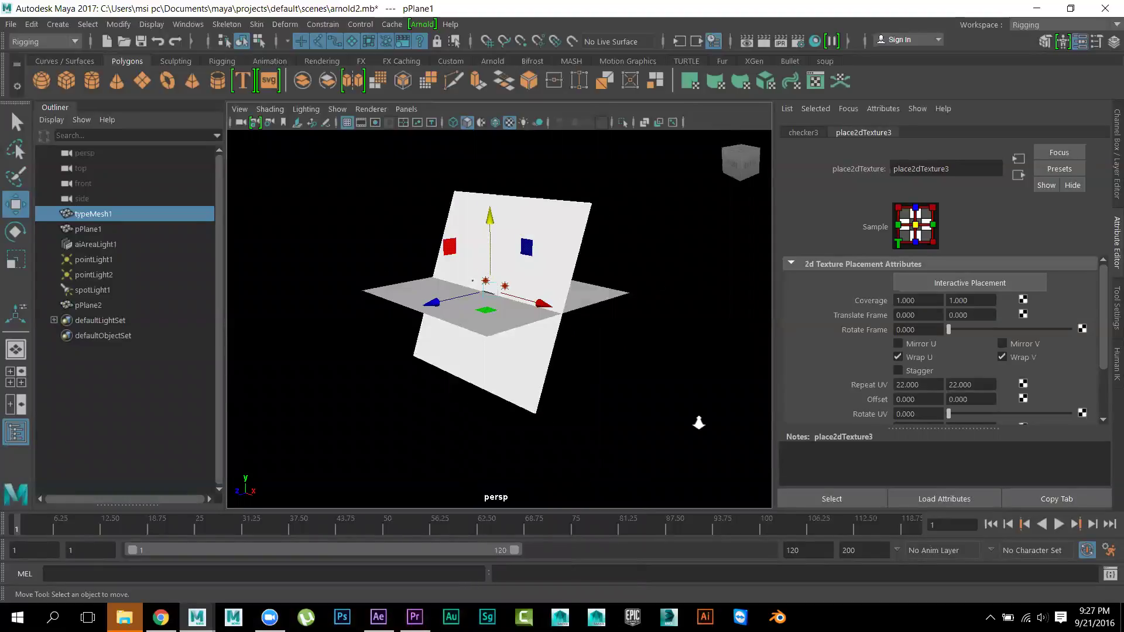
{"action": "scroll", "coordinate": [701, 391], "scroll_direction": "up", "scroll_amount": 5}
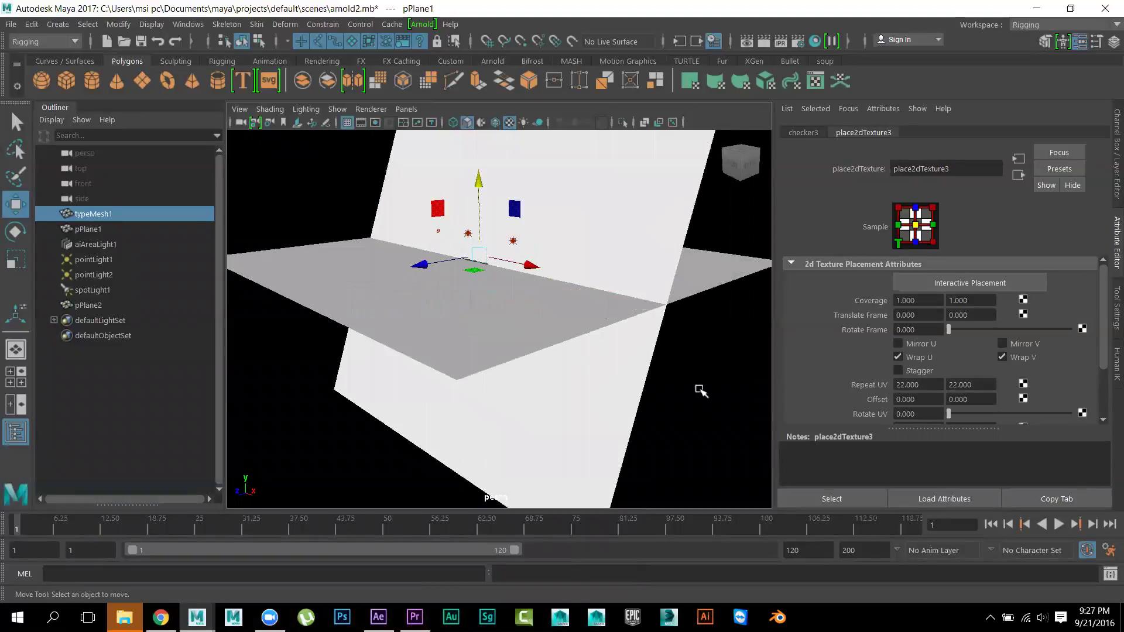
Save the scene, start a new empty one, and reopen arnold2.mb from the recent files
{"action": "left_click", "coordinate": [142, 41]}
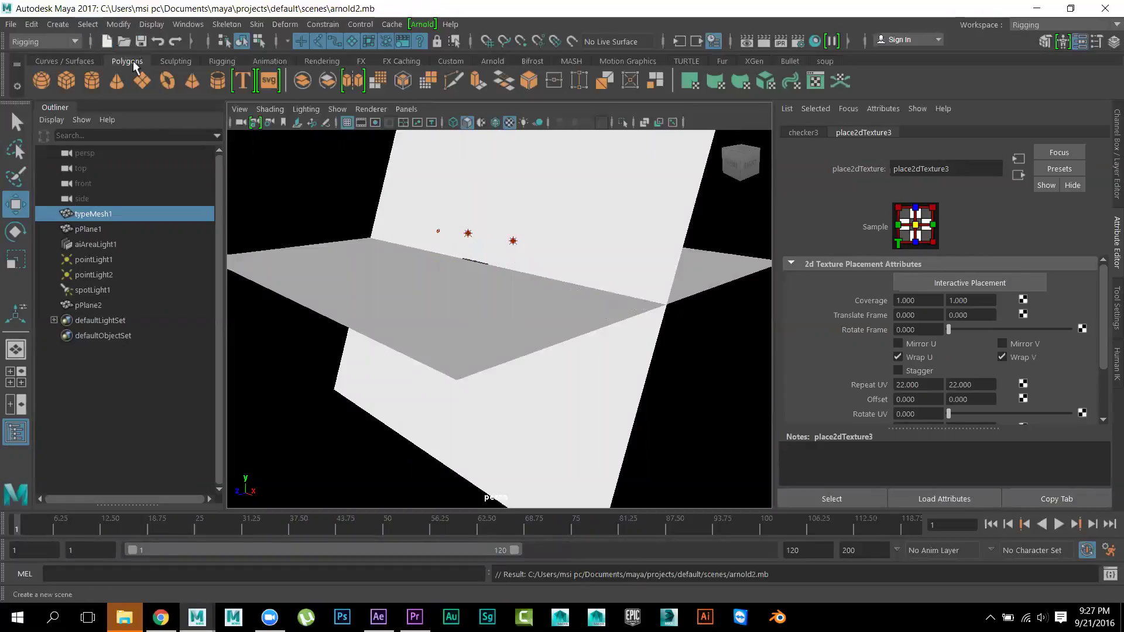
{"action": "key", "text": "ctrl+n"}
{"action": "left_click", "coordinate": [11, 25]}
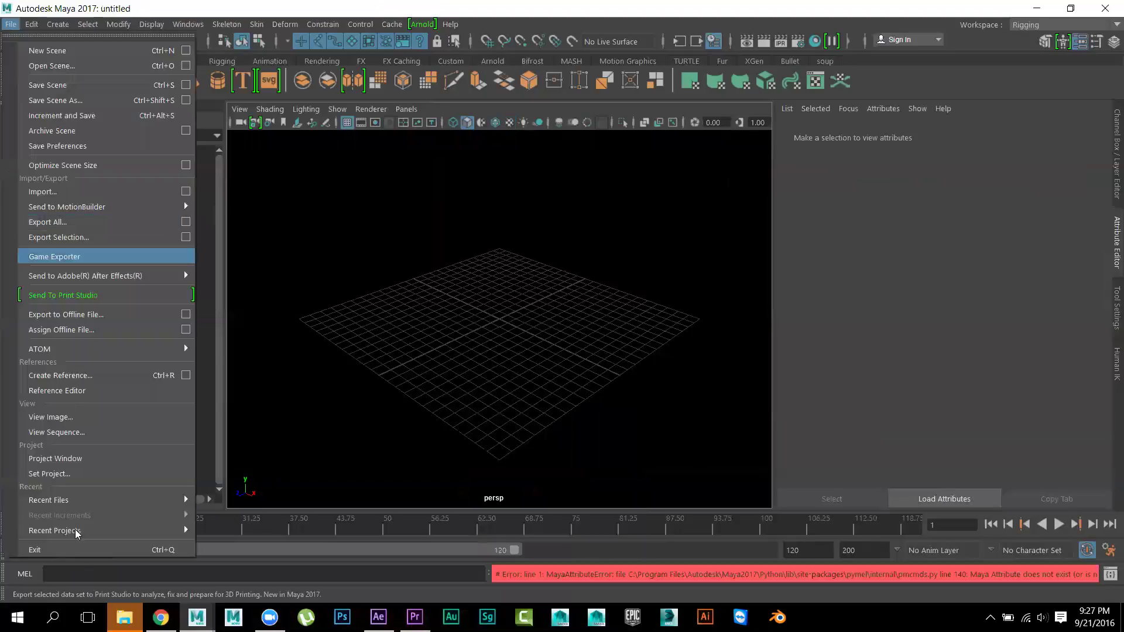
{"action": "mouse_move", "coordinate": [105, 499]}
{"action": "left_click", "coordinate": [325, 486]}
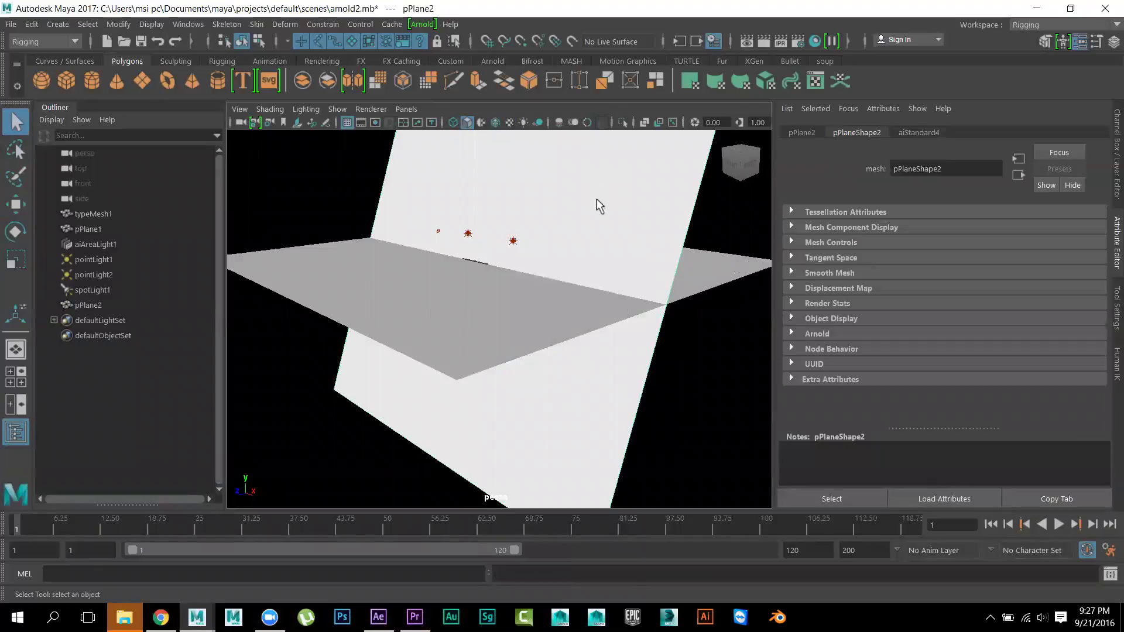
Turn off Opaque in the Arnold attributes of the wall plane's shape, pPlaneShape2
{"action": "right_click_drag", "start_coordinate": [555, 291], "coordinate": [578, 298], "text": "alt"}
{"action": "key", "text": "r"}
{"action": "key", "text": "w"}
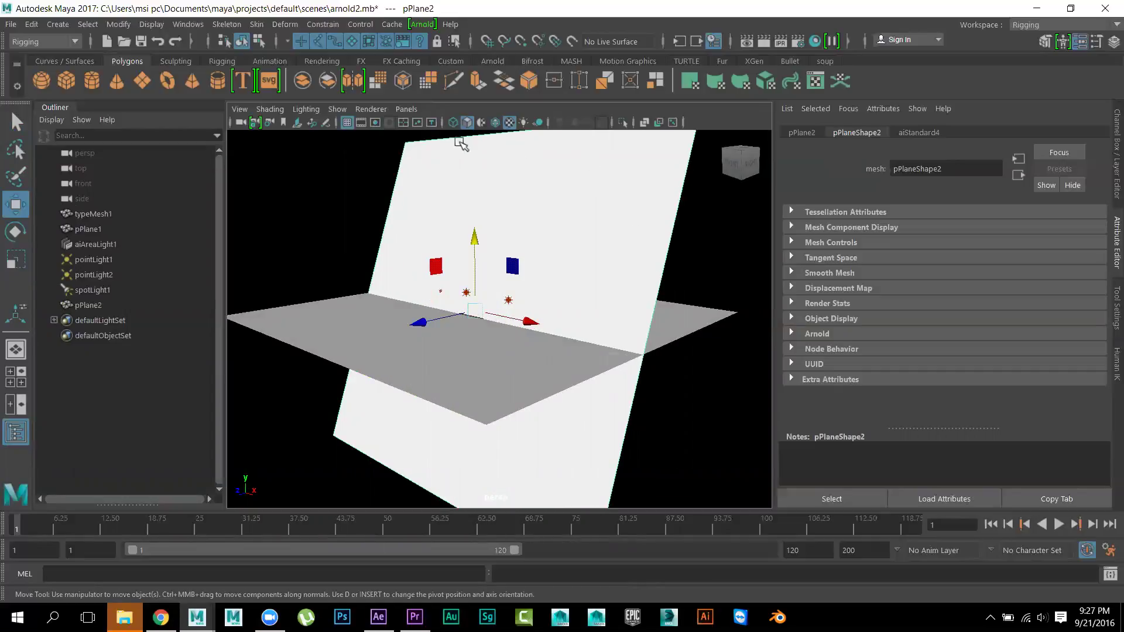
{"action": "left_click", "coordinate": [917, 132]}
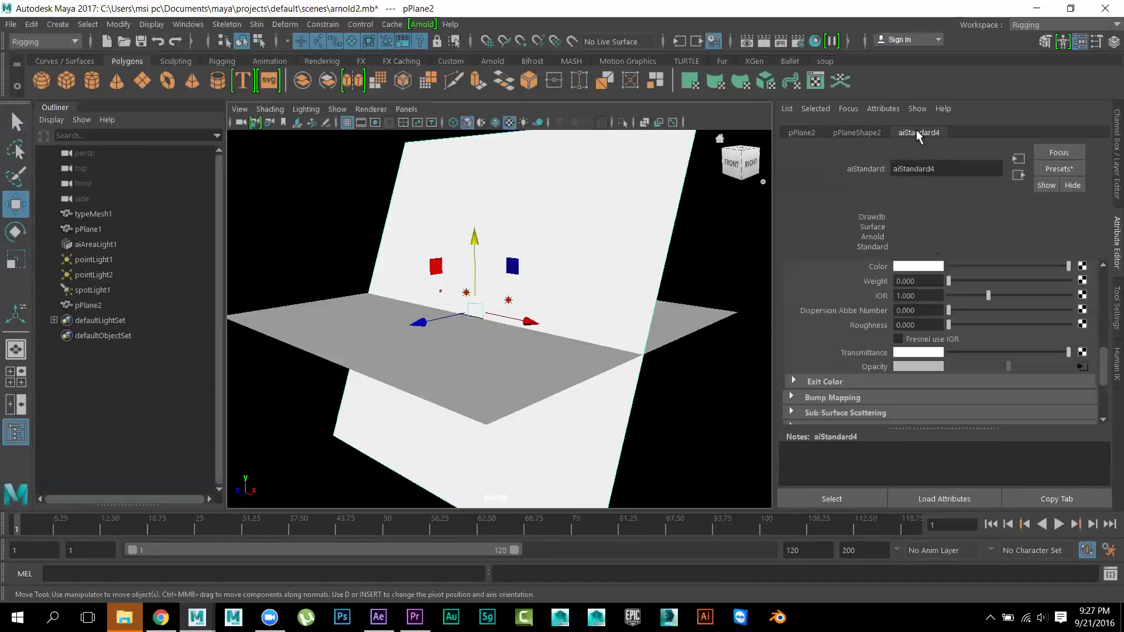
{"action": "scroll", "coordinate": [947, 303], "scroll_direction": "down", "scroll_amount": 5}
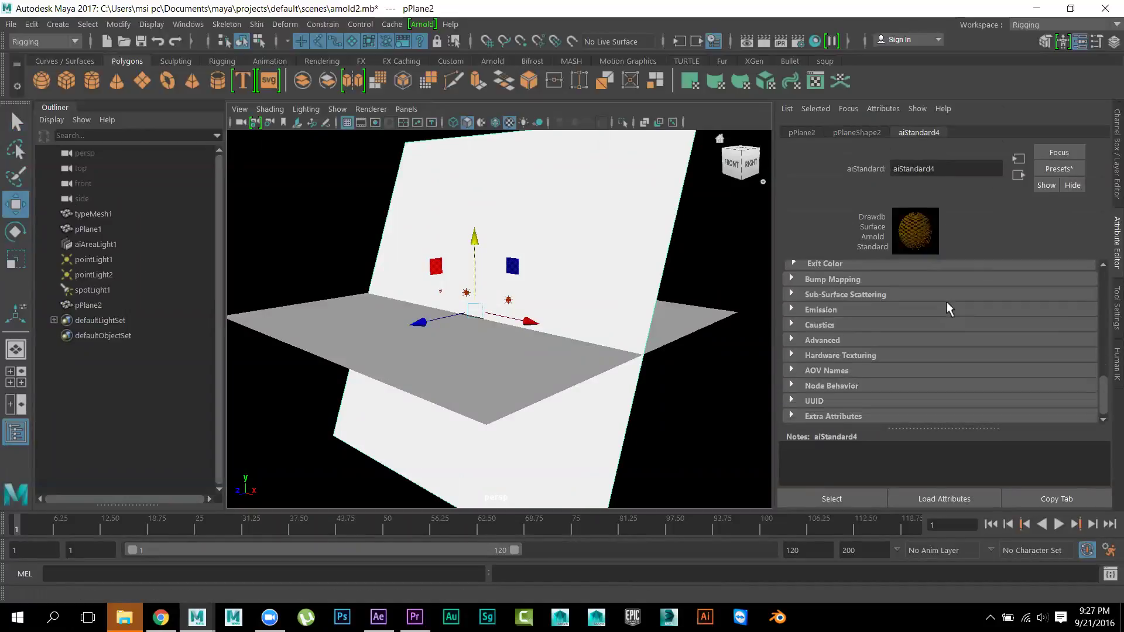
{"action": "scroll", "coordinate": [946, 301], "scroll_direction": "up", "scroll_amount": 1}
{"action": "left_click", "coordinate": [845, 134]}
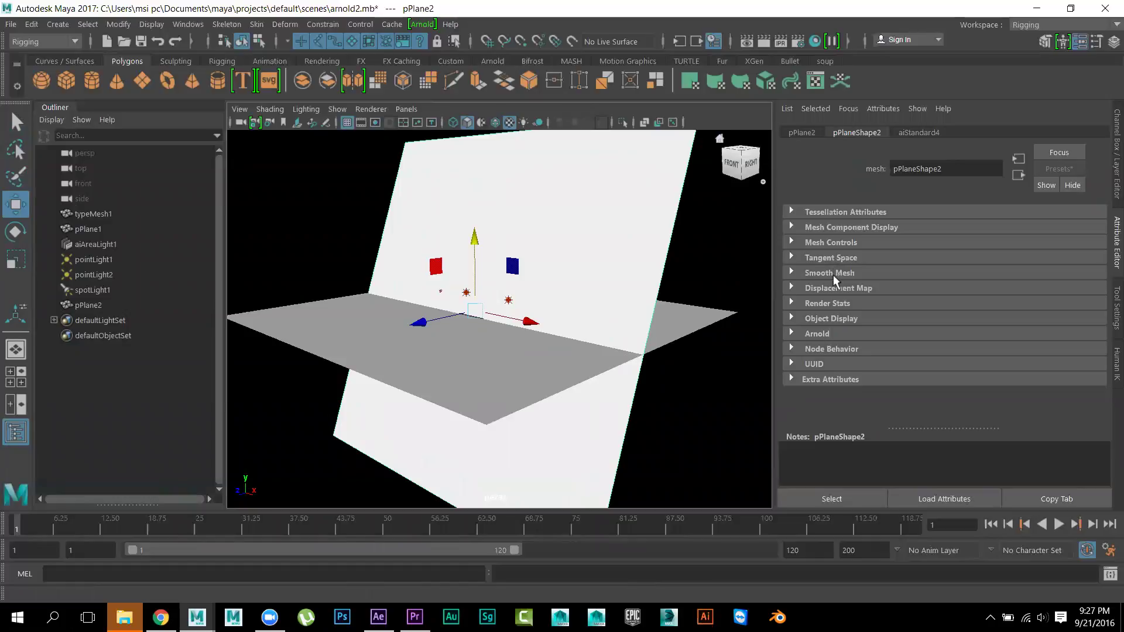
{"action": "left_click", "coordinate": [817, 334]}
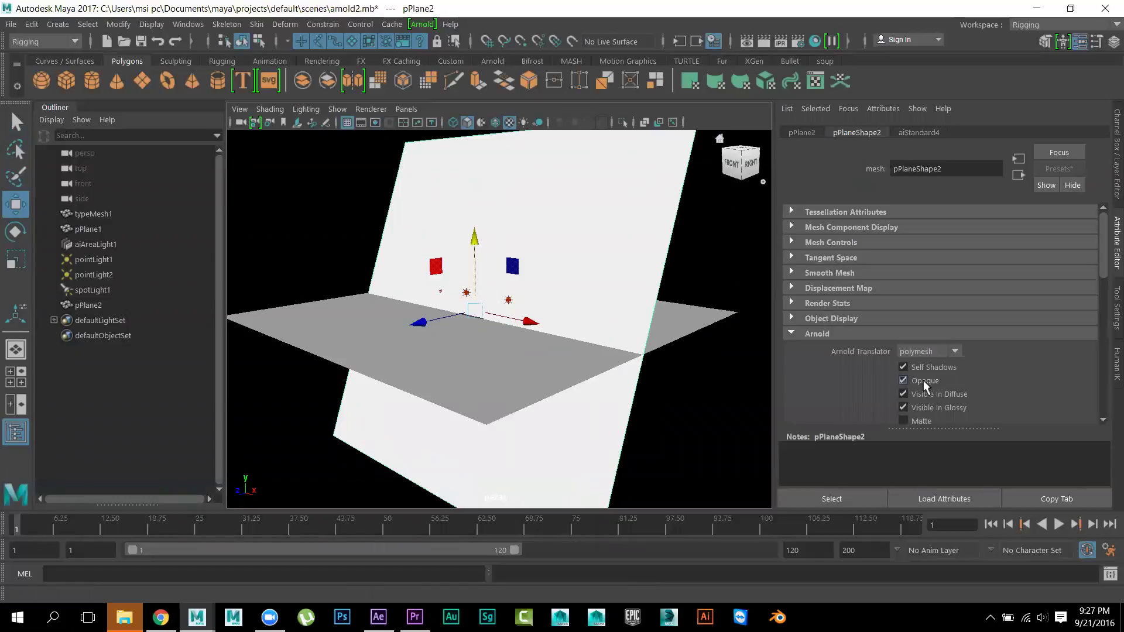
Turn on textured shading in the perspective view and switch its renderer to Viewport 2.0
{"action": "right_click_drag", "start_coordinate": [542, 367], "coordinate": [568, 426], "text": "alt"}
{"action": "key", "text": "6"}
{"action": "mouse_move", "coordinate": [547, 409]}
{"action": "left_mouse_down", "text": "alt"}
{"action": "mouse_move", "coordinate": [493, 438]}
{"action": "mouse_move", "coordinate": [459, 362]}
{"action": "left_mouse_up", "text": "alt"}
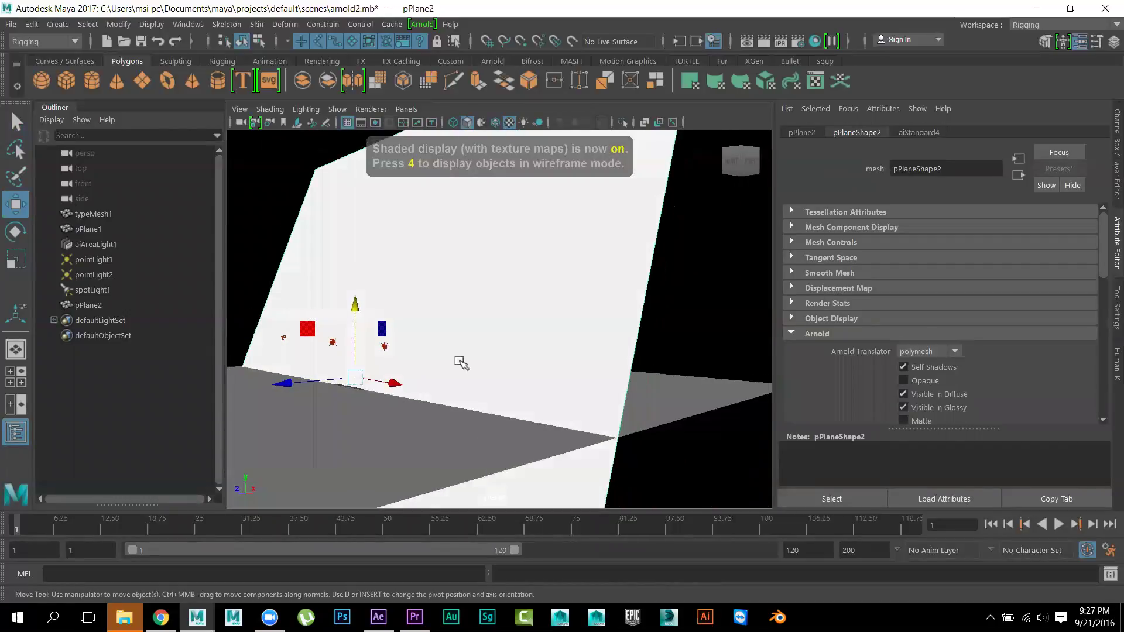
{"action": "left_click", "coordinate": [371, 109]}
{"action": "left_click", "coordinate": [385, 135]}
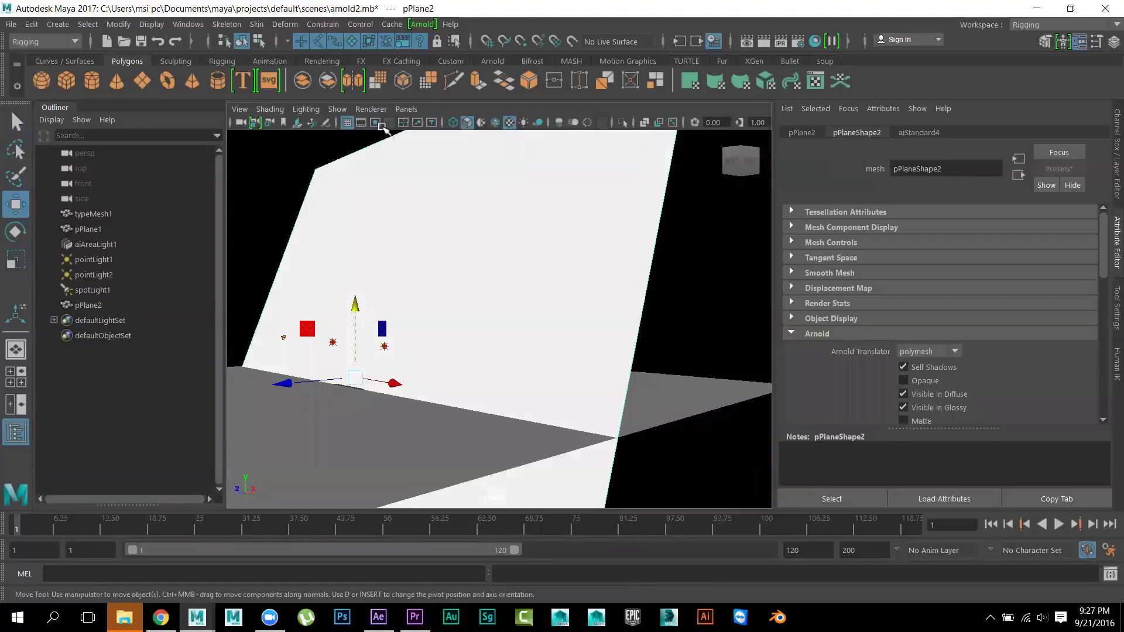
Switch the perspective view's renderer to Legacy Default Viewport and bring the ARNOLD text behind the checkered wall into closer view
{"action": "left_click", "coordinate": [371, 109]}
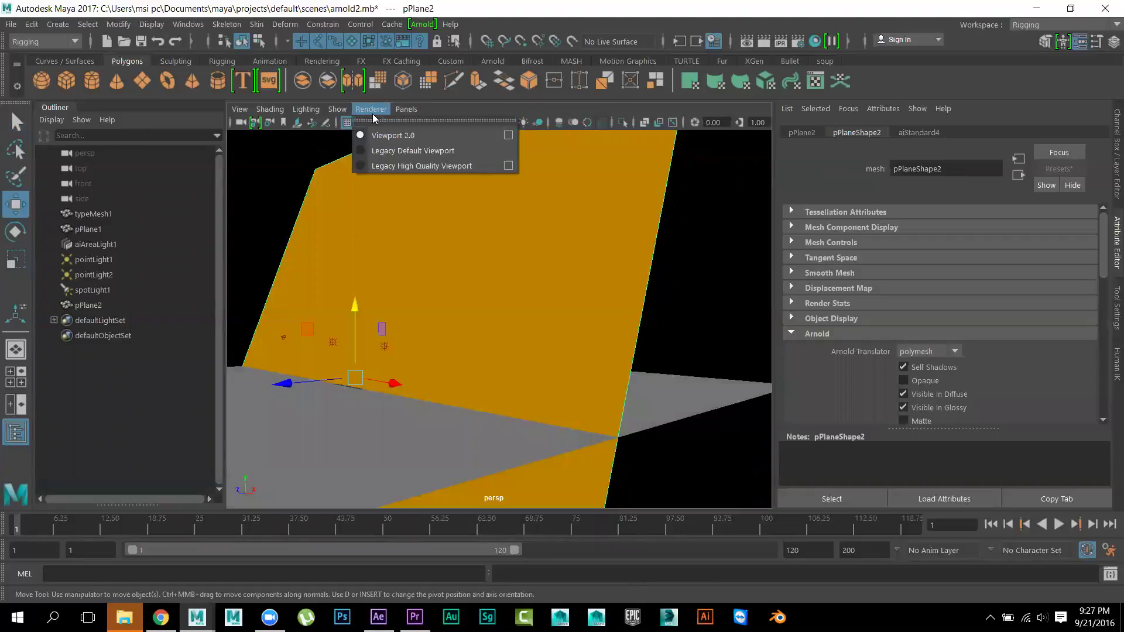
{"action": "left_click", "coordinate": [385, 152]}
{"action": "scroll", "coordinate": [421, 291], "scroll_direction": "up", "scroll_amount": 6}
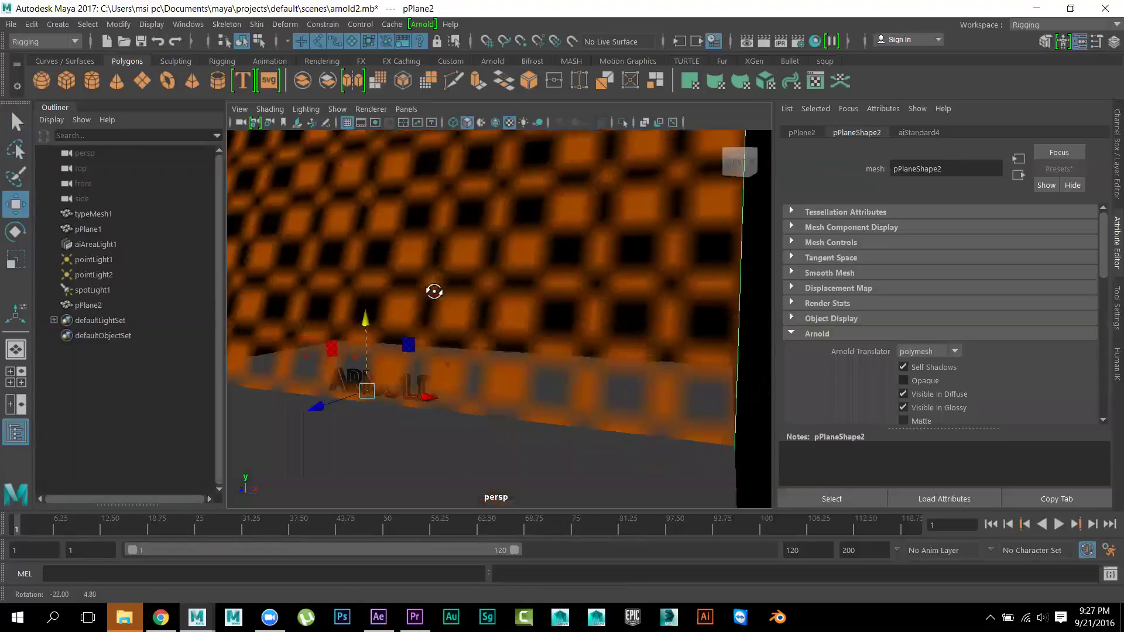
{"action": "left_click_drag", "start_coordinate": [530, 350], "coordinate": [607, 326], "text": "alt"}
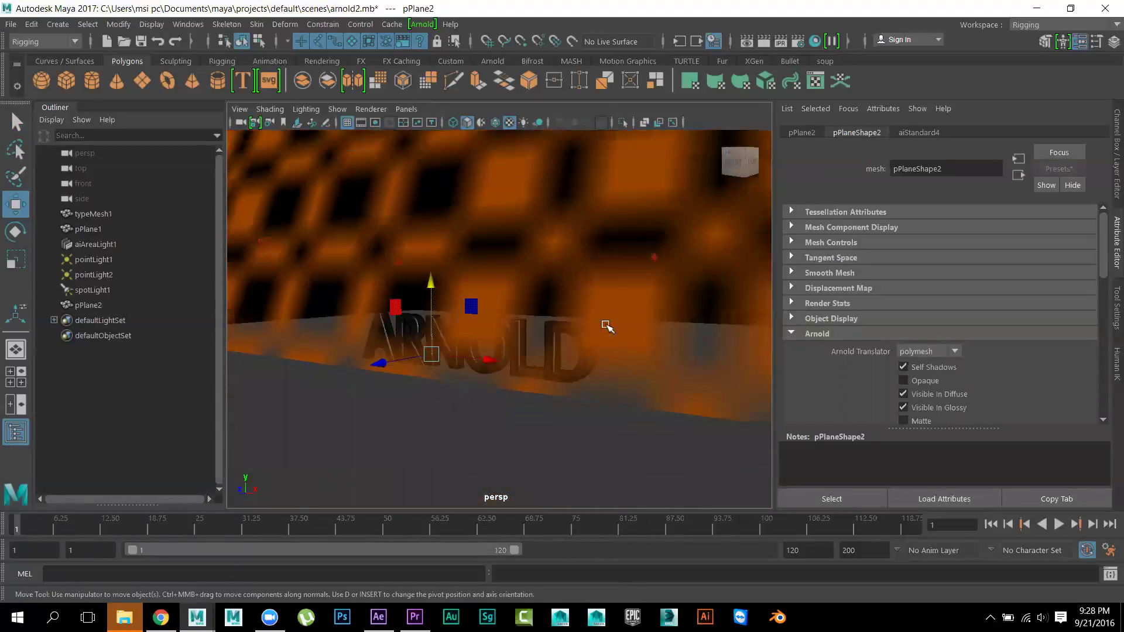
Open the Arnold RenderView and preview the ARNOLD text through the checkered wall from a close angle
{"action": "left_click", "coordinate": [422, 24]}
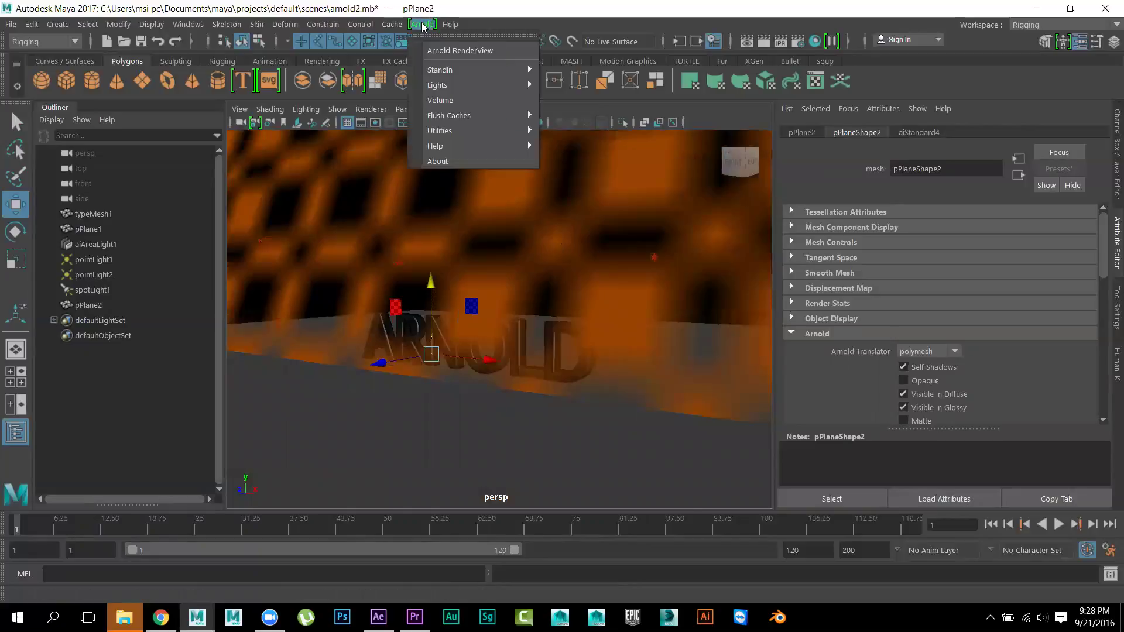
{"action": "left_click", "coordinate": [447, 50]}
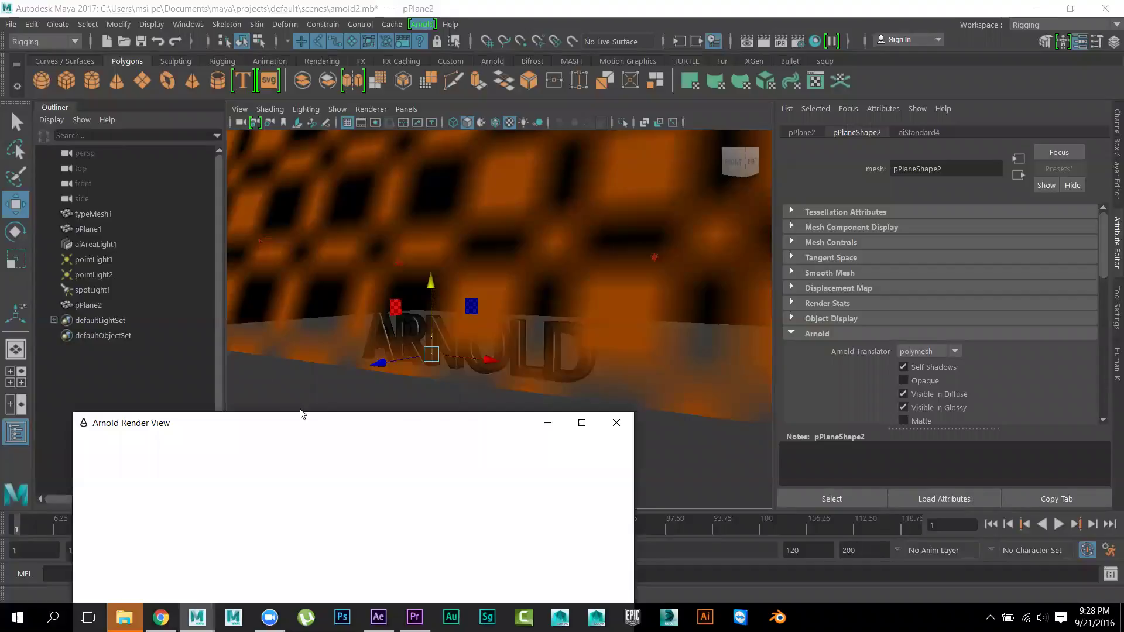
{"action": "left_click_drag", "start_coordinate": [328, 427], "coordinate": [224, 311]}
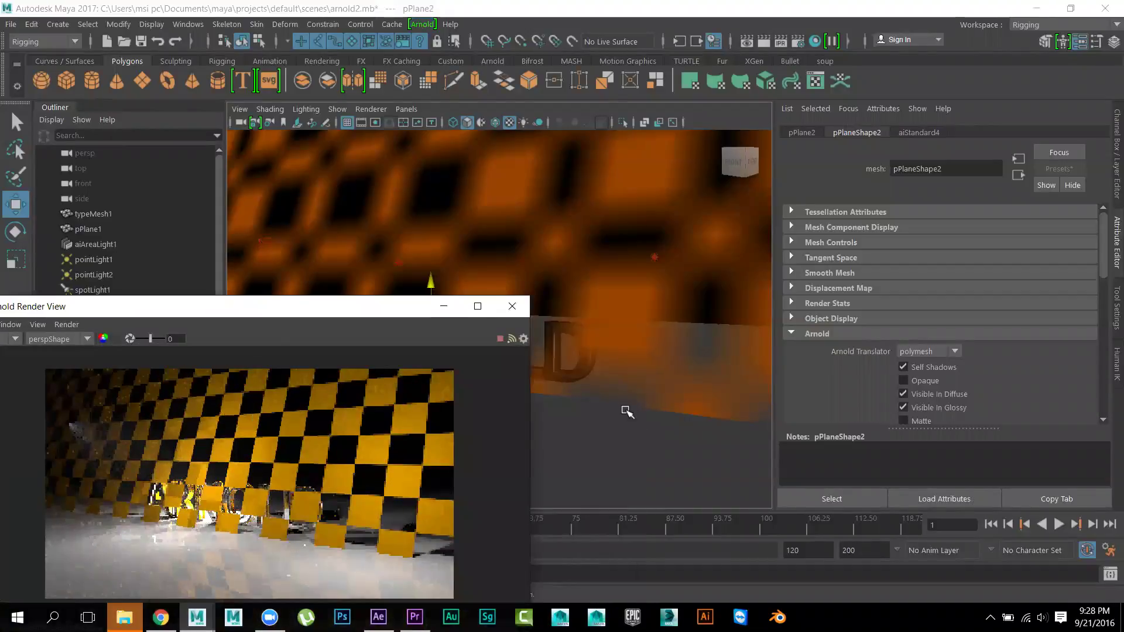
{"action": "left_click_drag", "start_coordinate": [692, 457], "coordinate": [639, 410], "text": "alt"}
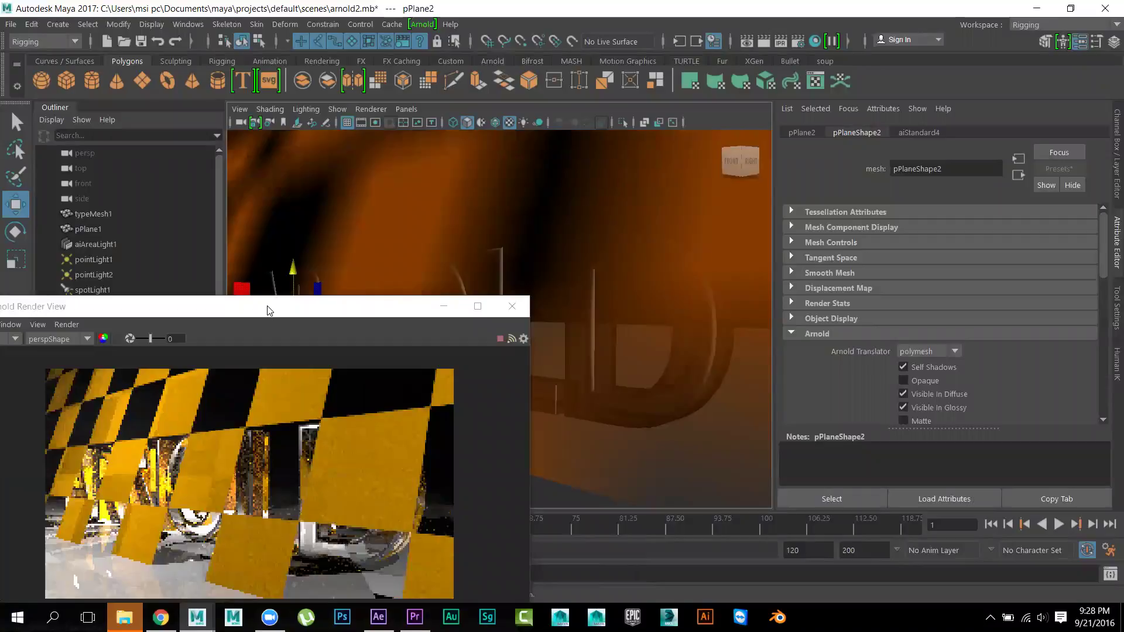
{"action": "left_click_drag", "start_coordinate": [267, 311], "coordinate": [375, 270]}
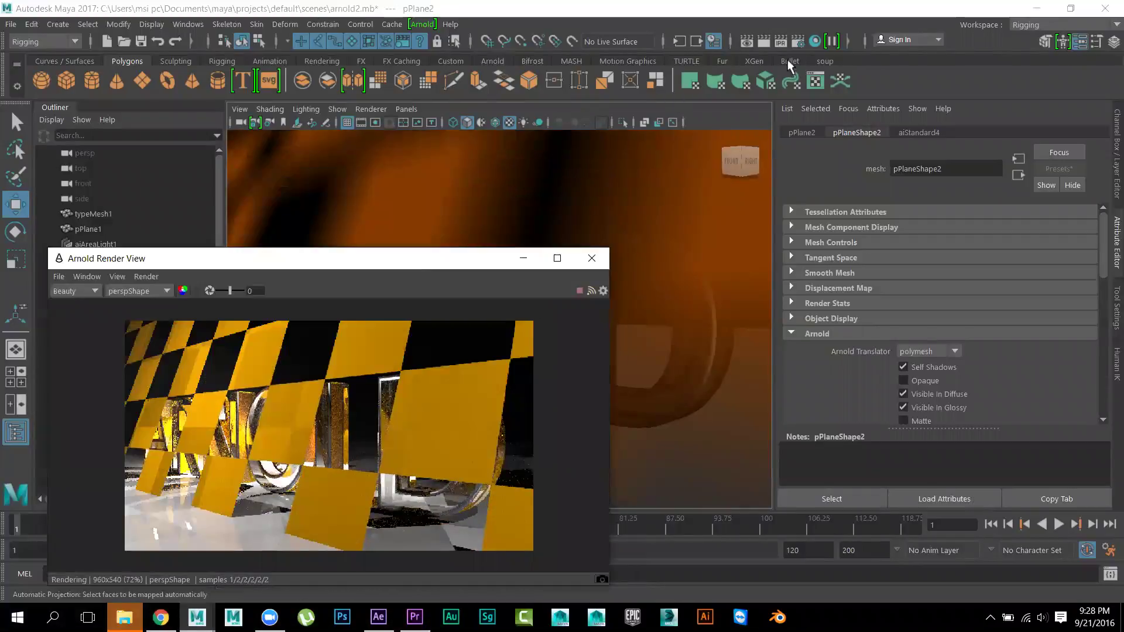
Add a custom AOV named occ in the Arnold render settings
{"action": "left_click", "coordinate": [796, 41]}
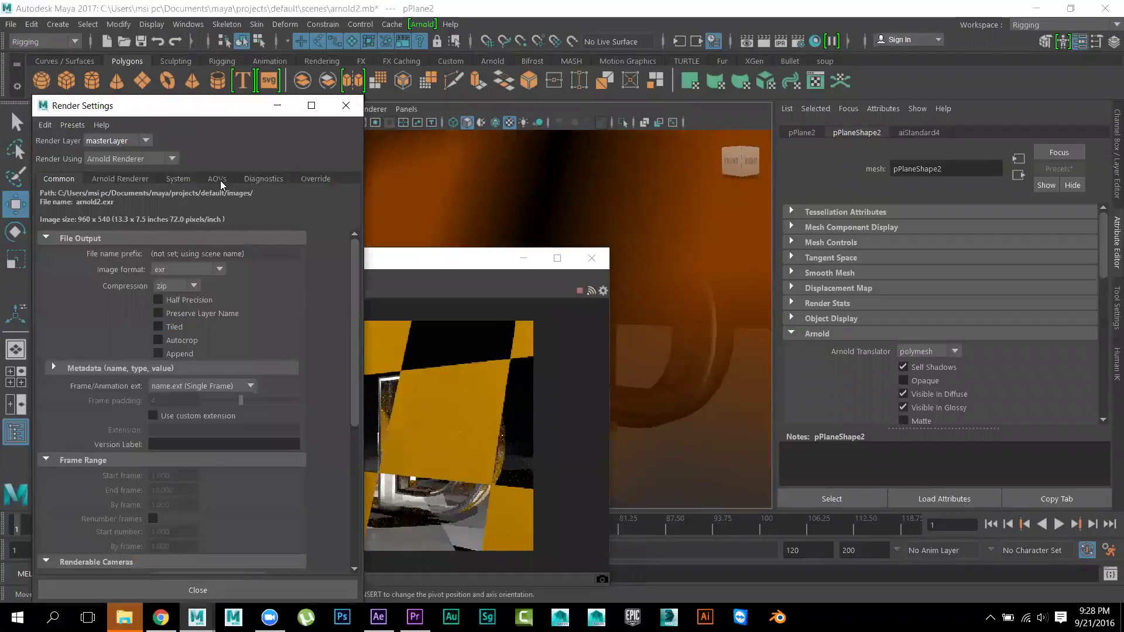
{"action": "left_click", "coordinate": [217, 180]}
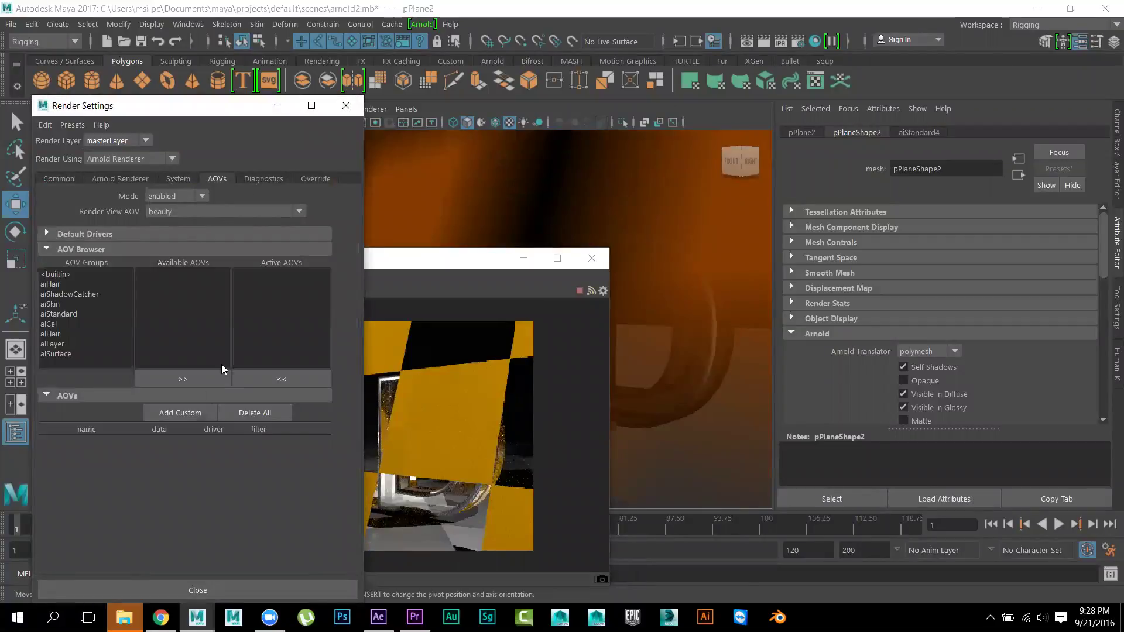
{"action": "left_click", "coordinate": [179, 413]}
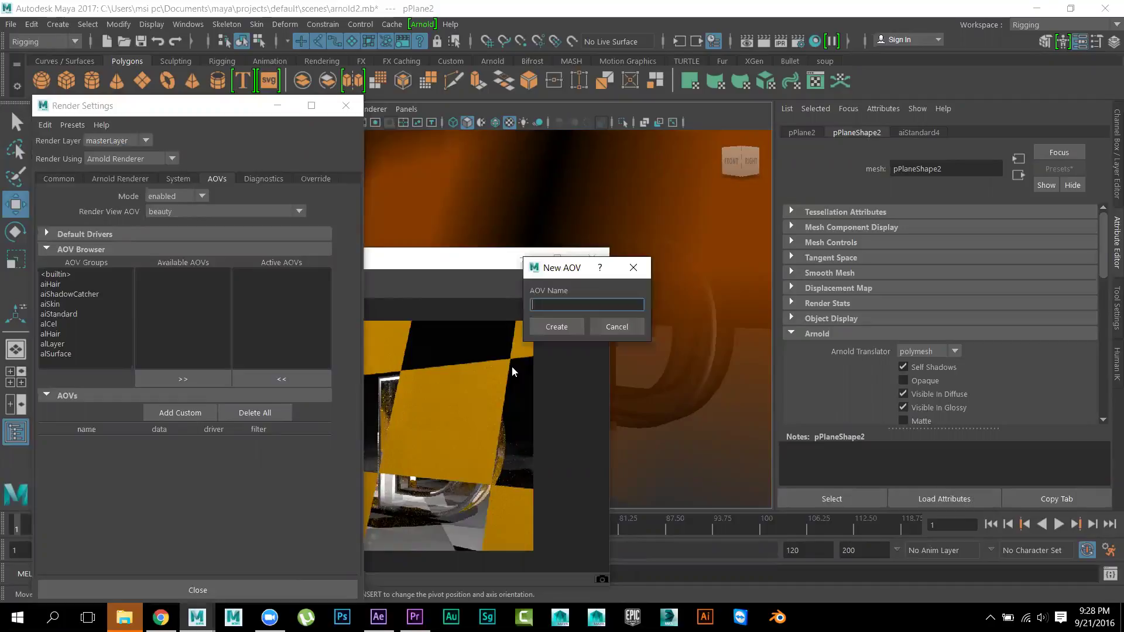
{"action": "type", "text": "occ"}
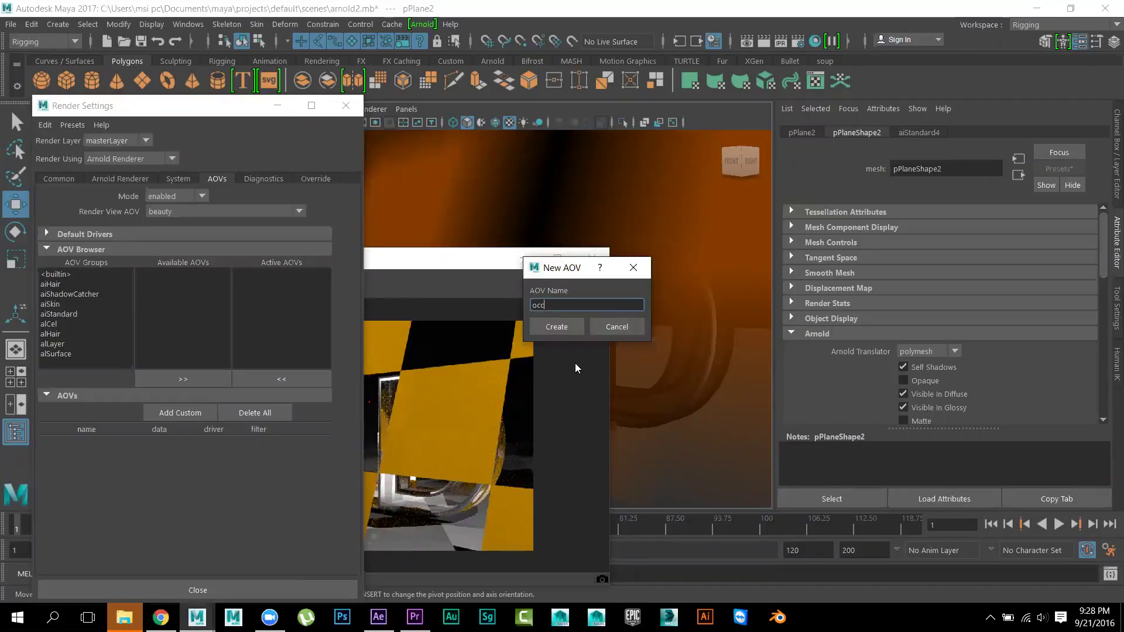
{"action": "left_click", "coordinate": [563, 325]}
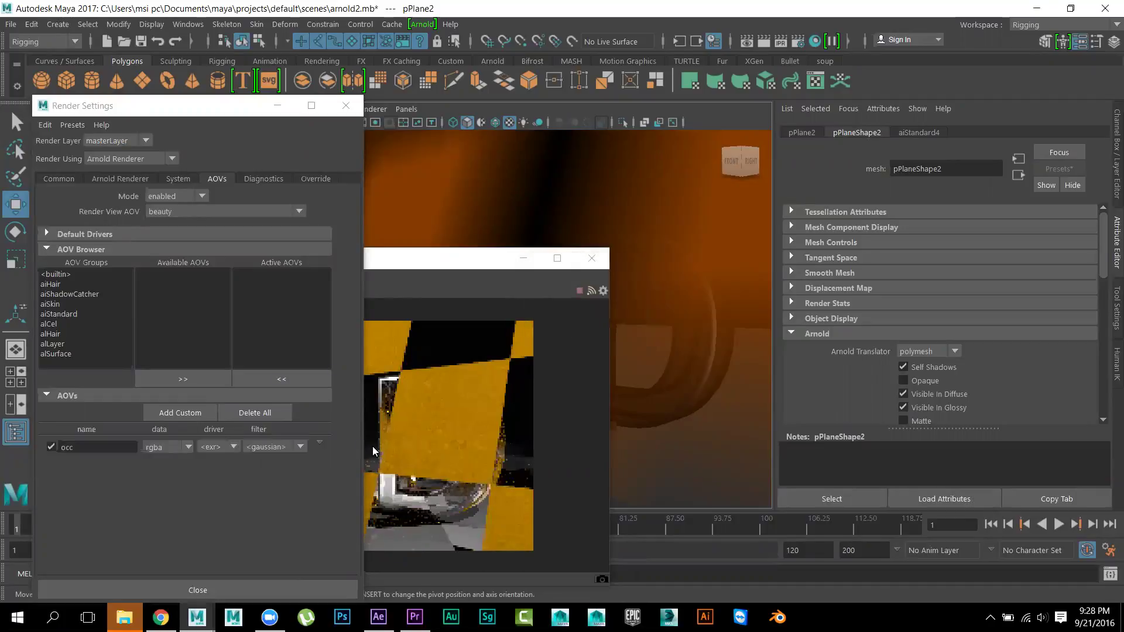
Select the occ AOV's node so that its attributes are shown for editing
{"action": "left_click", "coordinate": [320, 442]}
{"action": "left_click", "coordinate": [359, 452]}
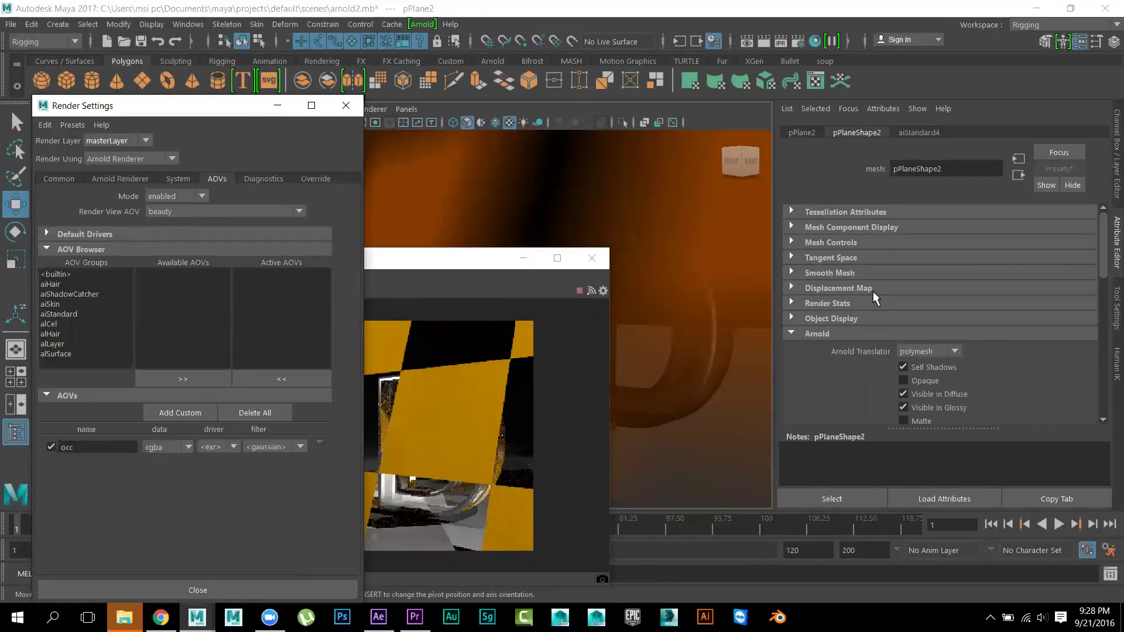
{"action": "left_click", "coordinate": [320, 443]}
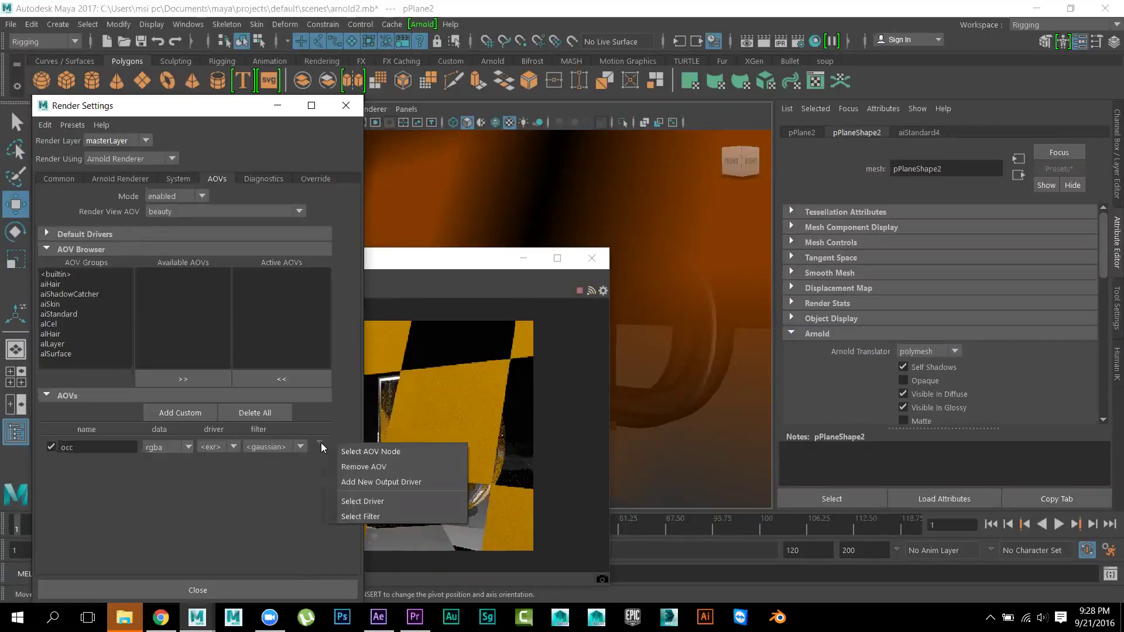
{"action": "left_click", "coordinate": [358, 453]}
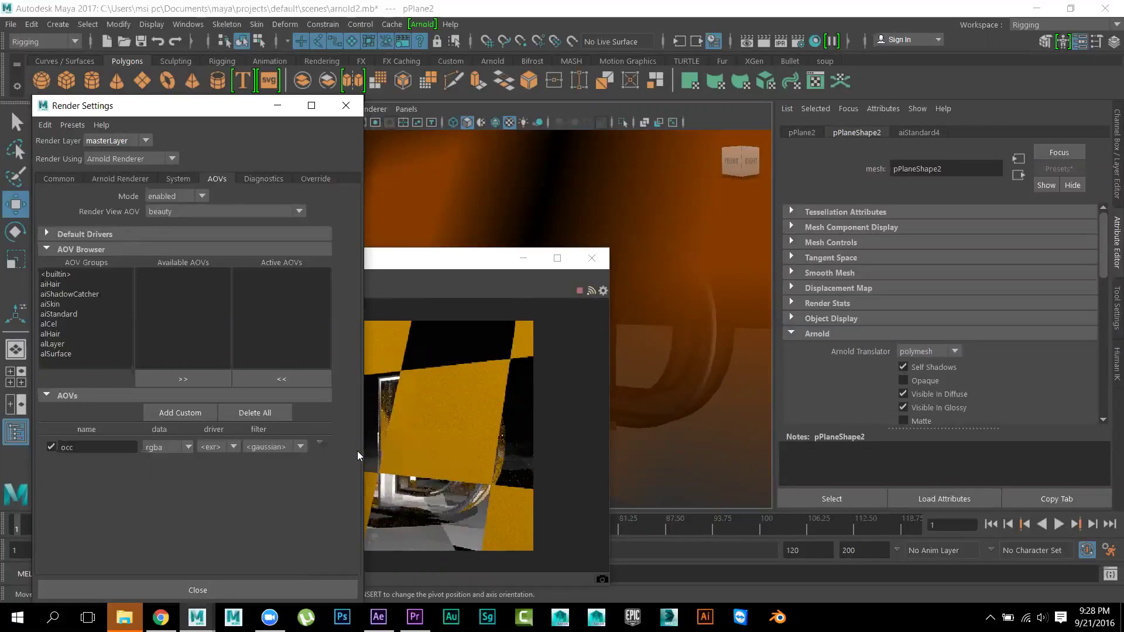
{"action": "left_click", "coordinate": [788, 113]}
{"action": "left_click", "coordinate": [796, 124]}
{"action": "left_click", "coordinate": [785, 108]}
{"action": "left_click", "coordinate": [795, 122]}
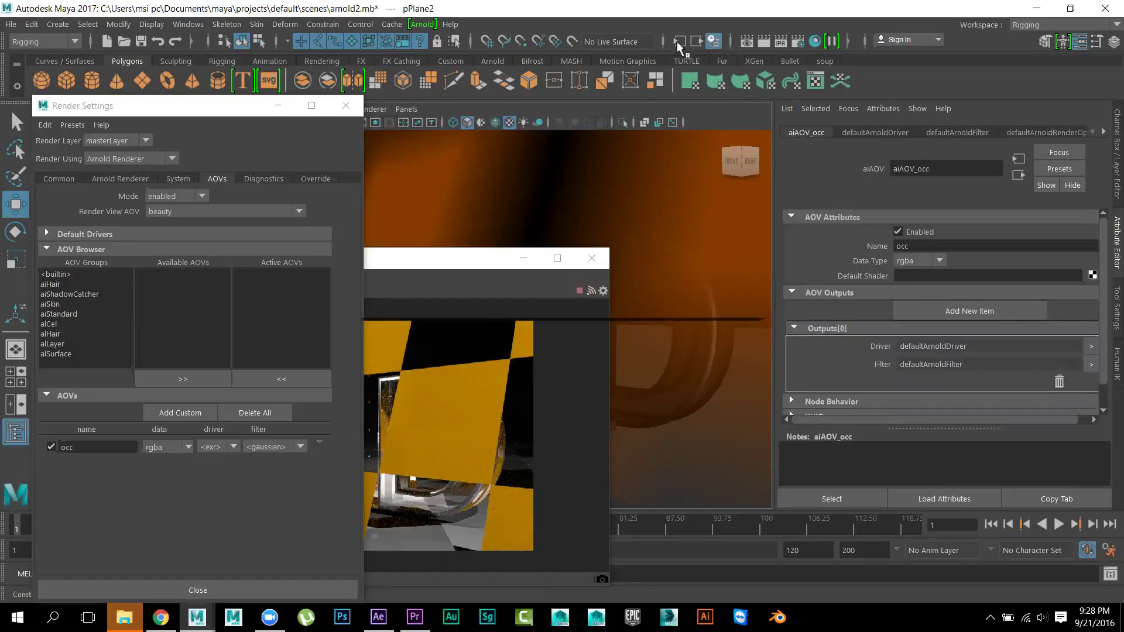
Open the Hypershade, close its Material Viewer and Property Editor, and widen the node creation list beside the AOV attributes
{"action": "left_click", "coordinate": [815, 41]}
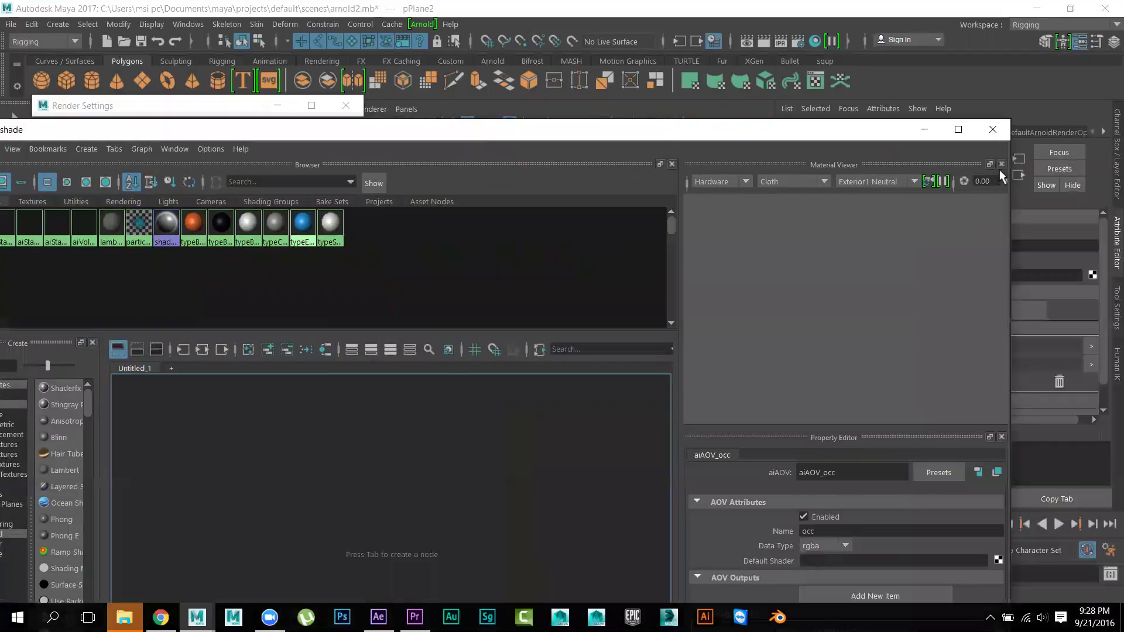
{"action": "left_click", "coordinate": [1000, 165]}
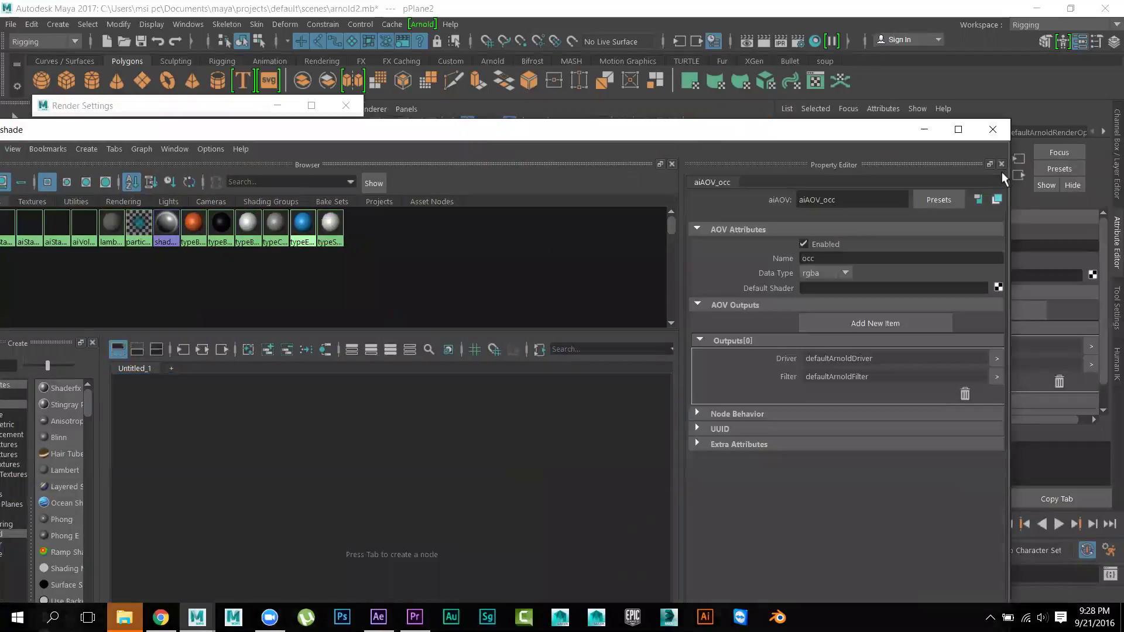
{"action": "left_click", "coordinate": [1001, 165]}
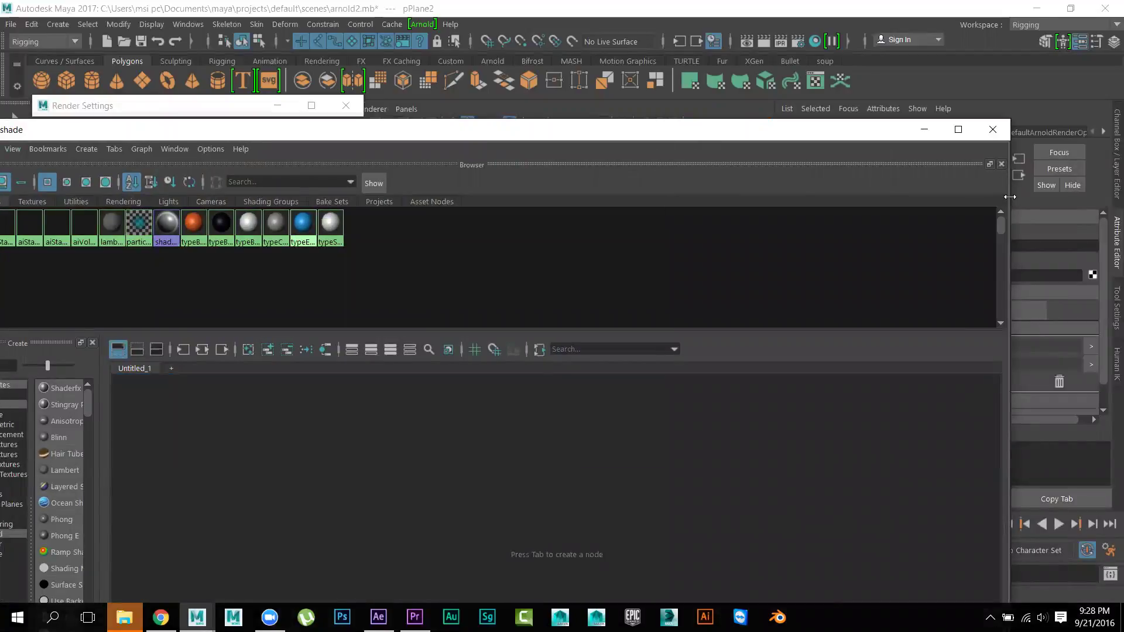
{"action": "left_click_drag", "start_coordinate": [296, 134], "coordinate": [398, 90]}
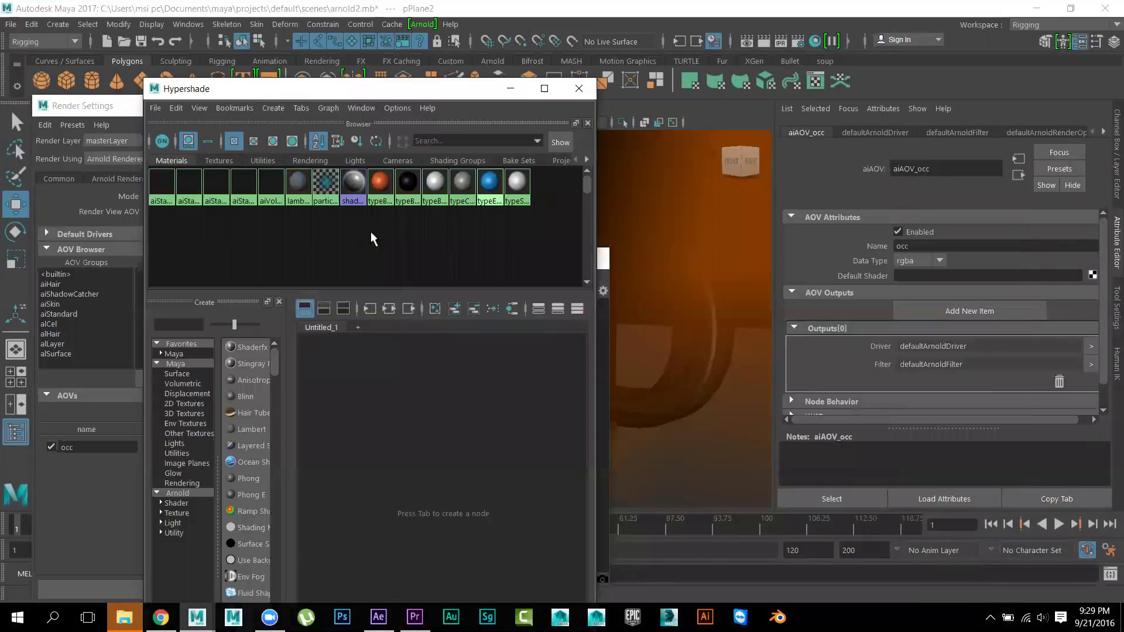
{"action": "left_click_drag", "start_coordinate": [313, 394], "coordinate": [433, 395]}
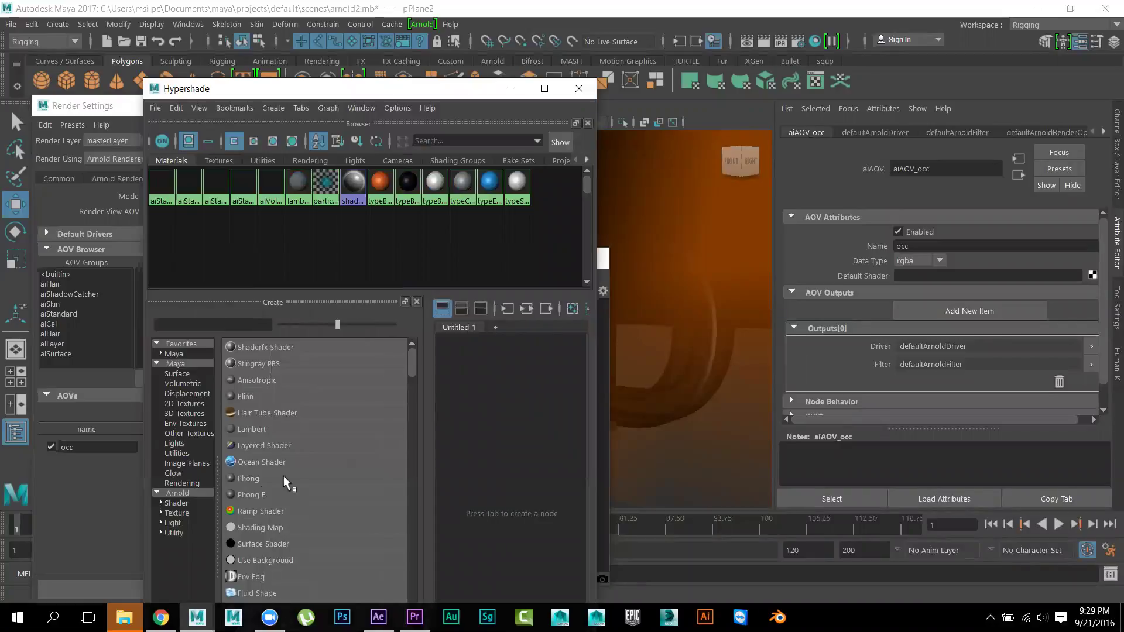
Create an aiAmbientOcclusion shader from the Arnold shaders and assign it as the occ AOV's Default Shader
{"action": "left_click", "coordinate": [177, 493]}
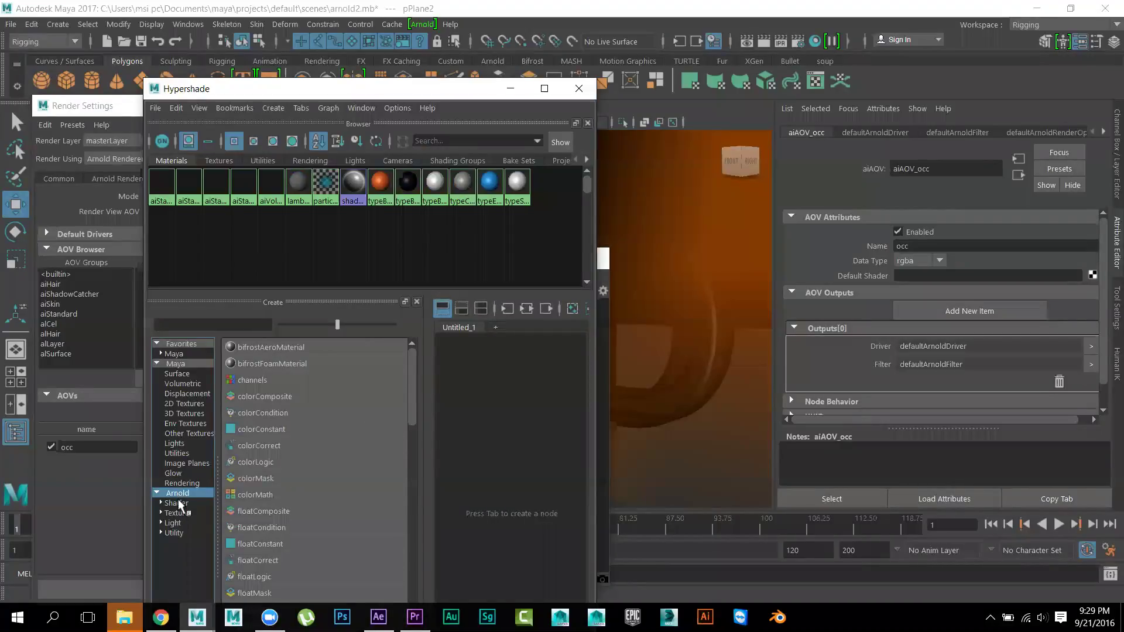
{"action": "left_click", "coordinate": [181, 503]}
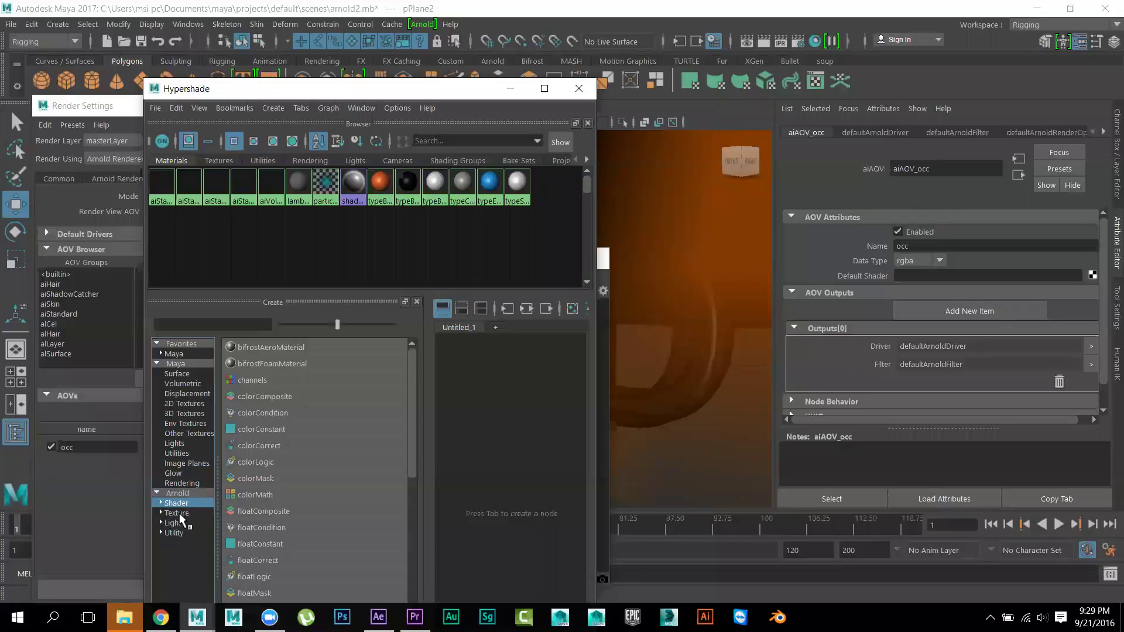
{"action": "left_click", "coordinate": [181, 512]}
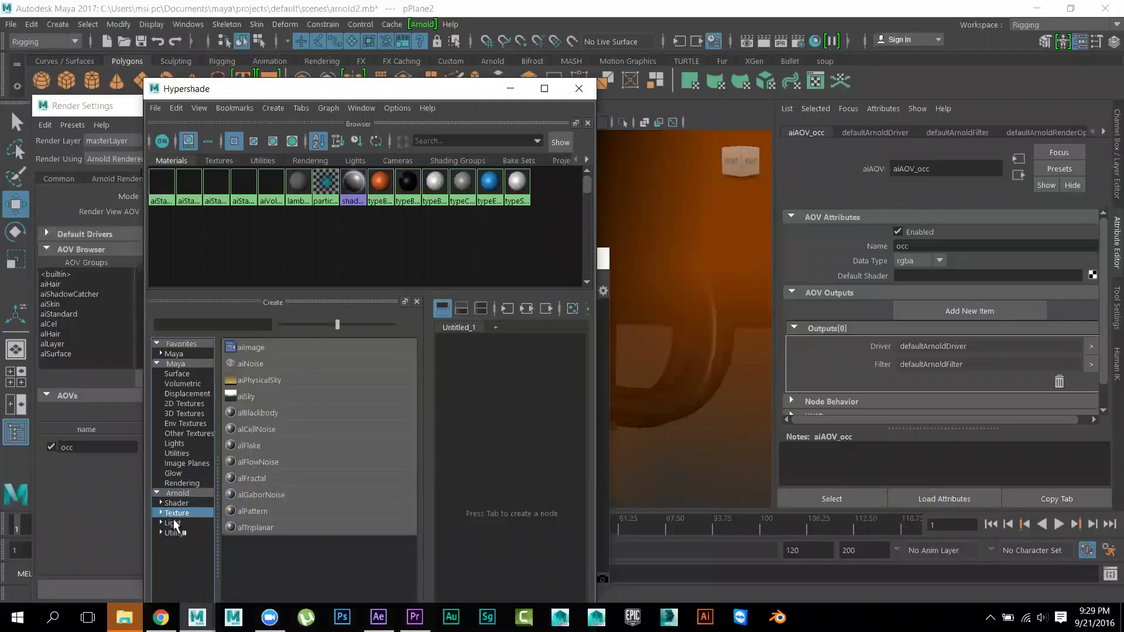
{"action": "left_click", "coordinate": [175, 523]}
{"action": "left_click", "coordinate": [175, 533]}
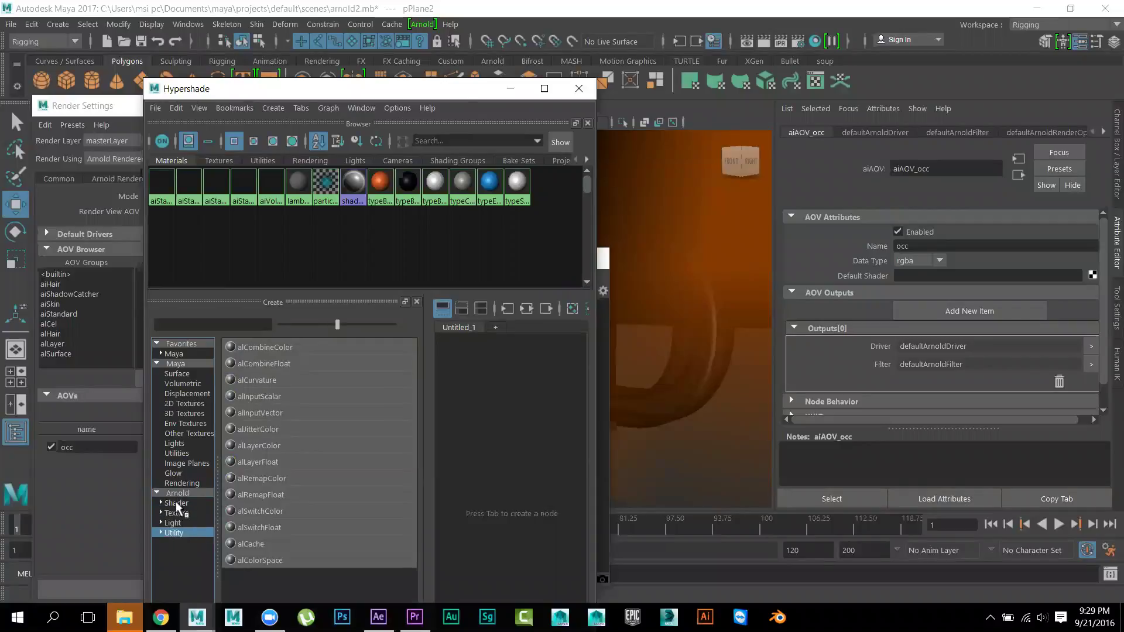
{"action": "left_click", "coordinate": [178, 504]}
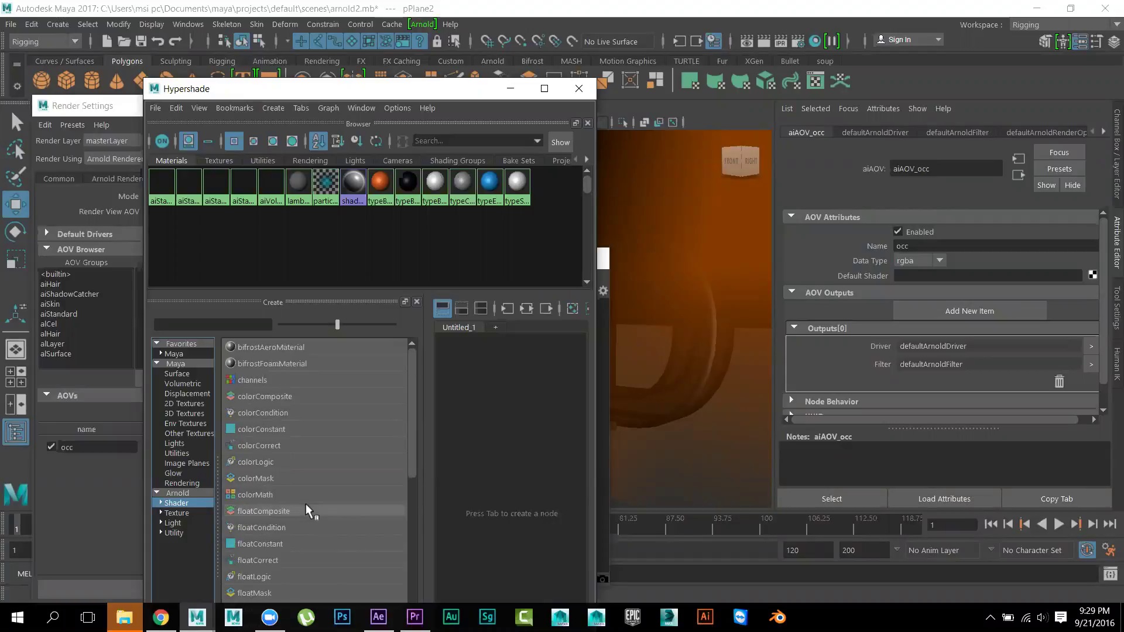
{"action": "scroll", "coordinate": [305, 511], "scroll_direction": "down", "scroll_amount": 2}
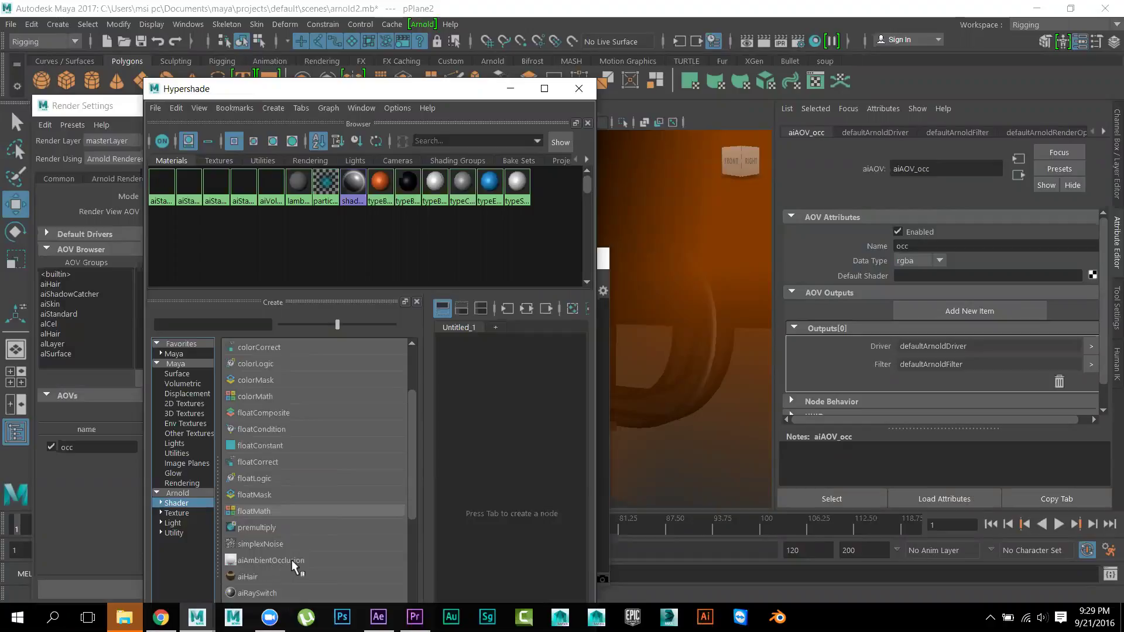
{"action": "middle_click_drag", "start_coordinate": [291, 559], "coordinate": [892, 355]}
{"action": "middle_click_drag", "start_coordinate": [864, 278], "coordinate": [864, 275]}
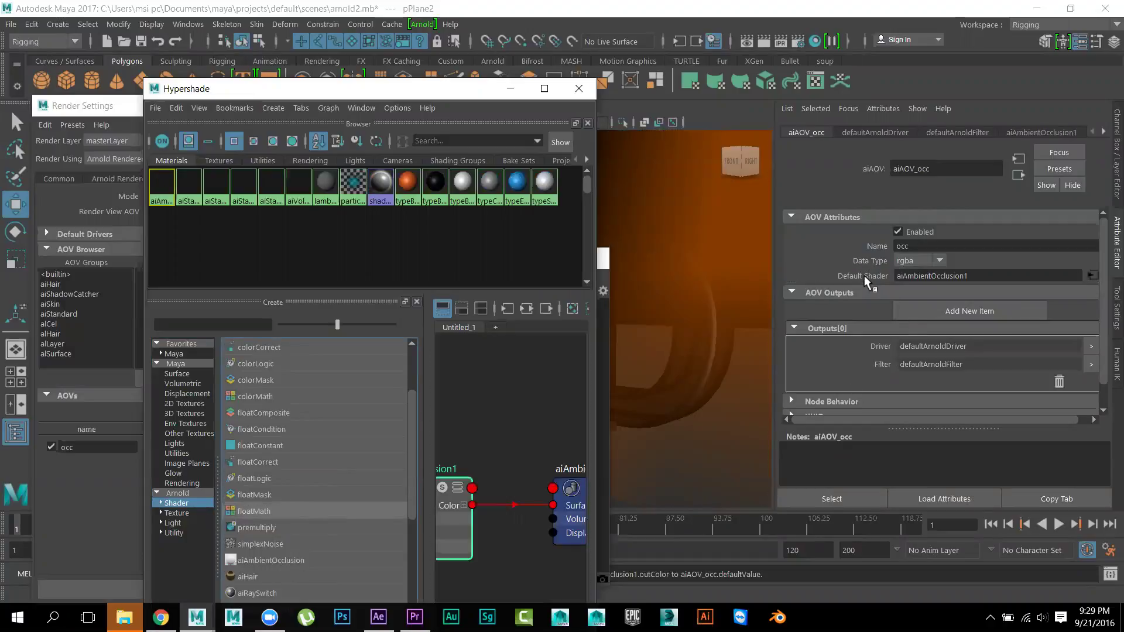
Minimize the Hypershade and display the occ AOV instead of Beauty in the Arnold Render View
{"action": "left_click", "coordinate": [509, 89]}
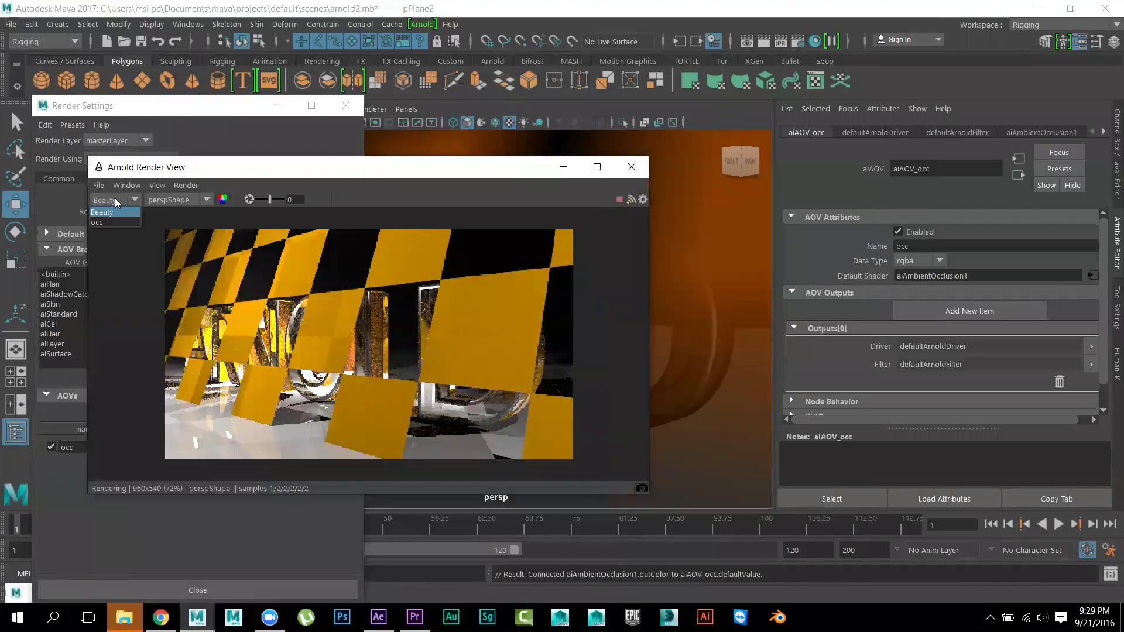
{"action": "left_click", "coordinate": [113, 223]}
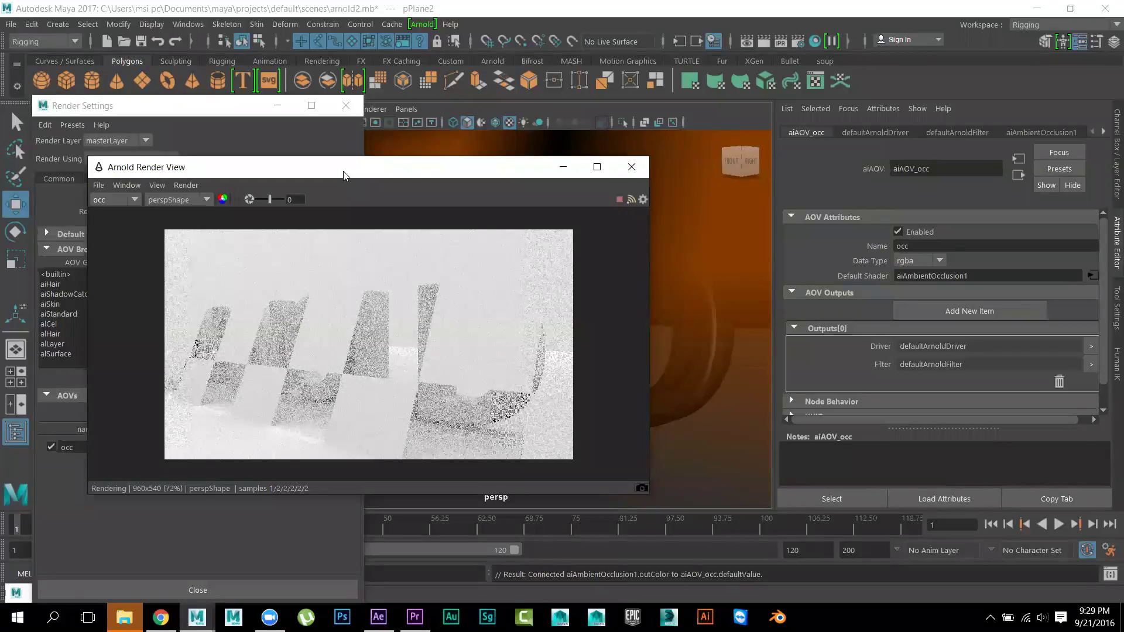
{"action": "left_click_drag", "start_coordinate": [343, 175], "coordinate": [261, 258]}
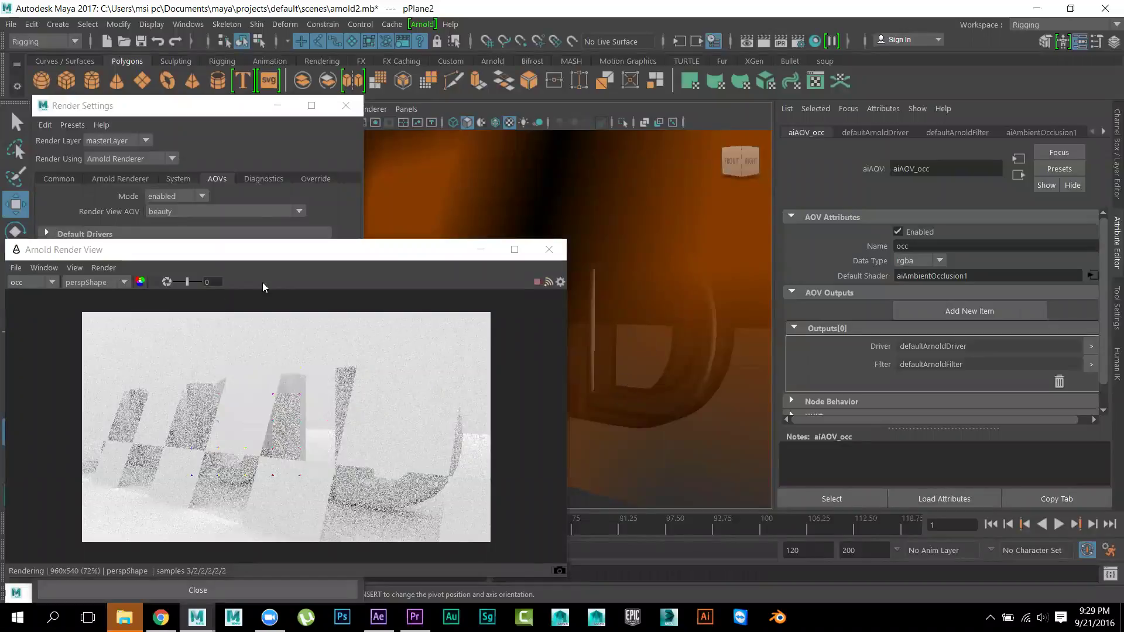
Move the Render Settings and Arnold Render View windows clear of the Outliner, select pPlane2 and frame it in the perspective view
{"action": "left_click_drag", "start_coordinate": [175, 114], "coordinate": [317, 343]}
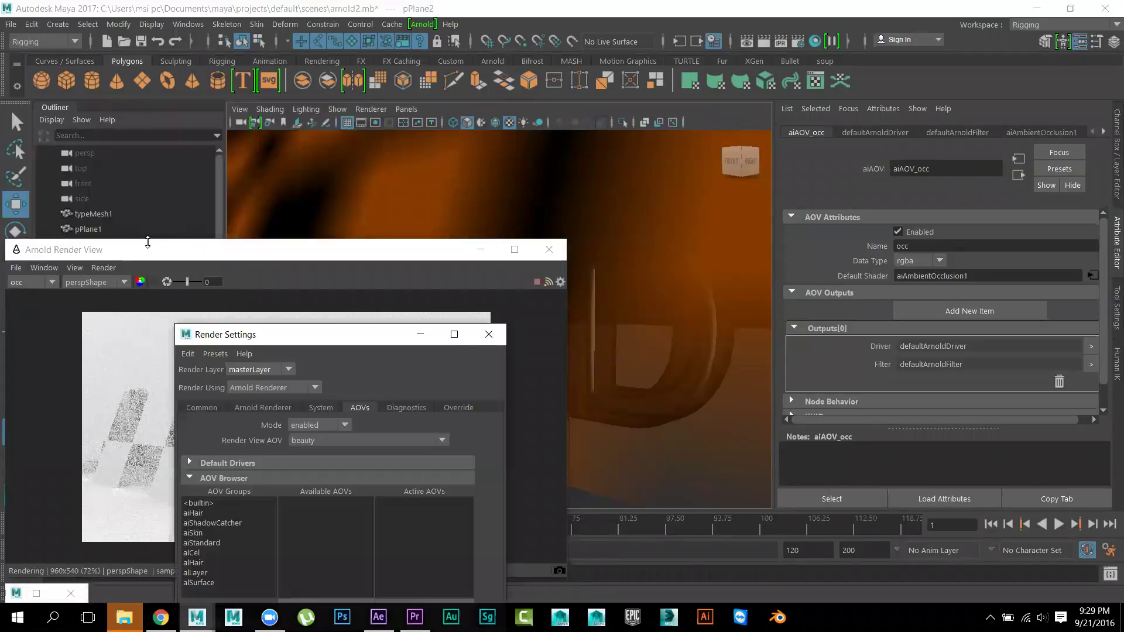
{"action": "left_click_drag", "start_coordinate": [126, 242], "coordinate": [294, 354]}
{"action": "left_click", "coordinate": [93, 303]}
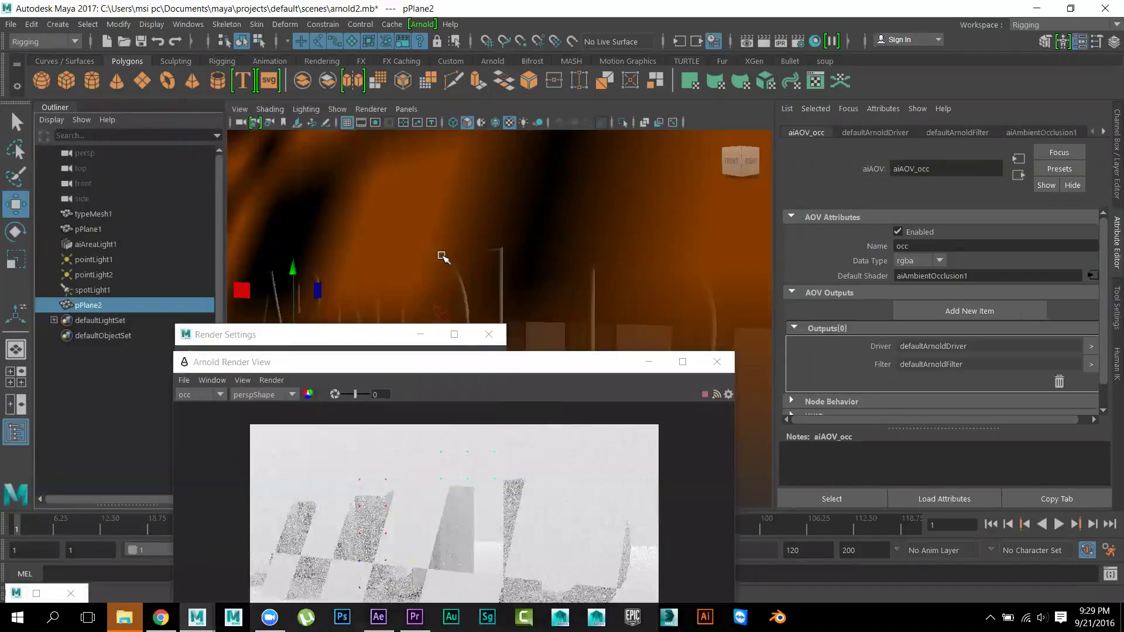
{"action": "key", "text": "f"}
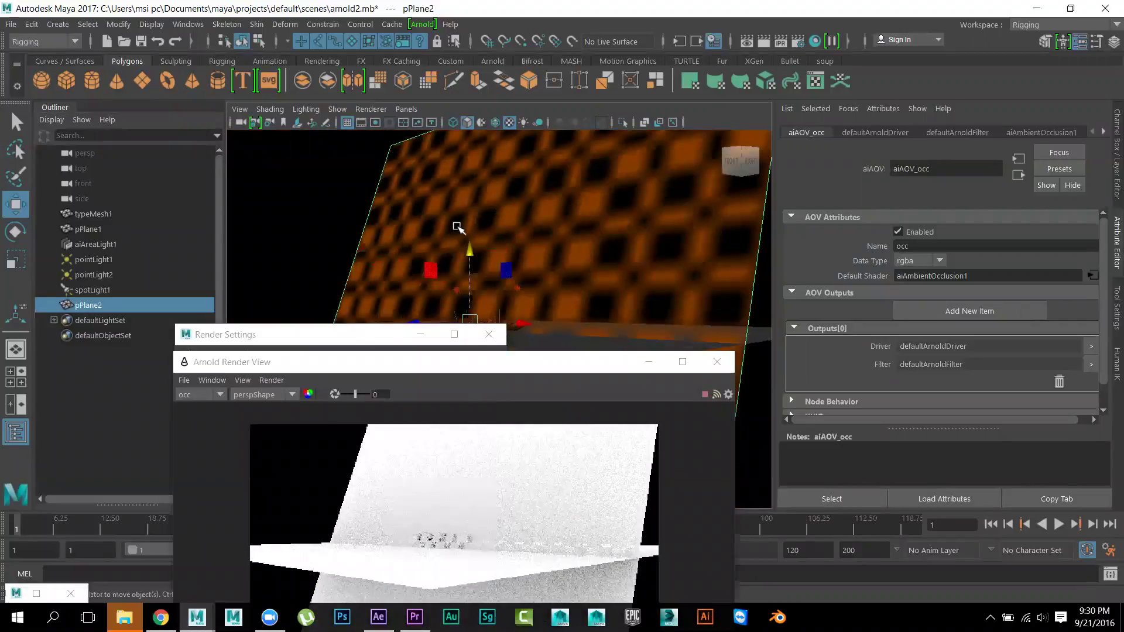
Show the aiStandard4 material of pPlane2 in the attributes and expand its AOV Names section
{"action": "left_click", "coordinate": [785, 111]}
{"action": "left_click", "coordinate": [793, 118]}
{"action": "left_click", "coordinate": [790, 112]}
{"action": "left_click", "coordinate": [798, 127]}
{"action": "left_click", "coordinate": [924, 333]}
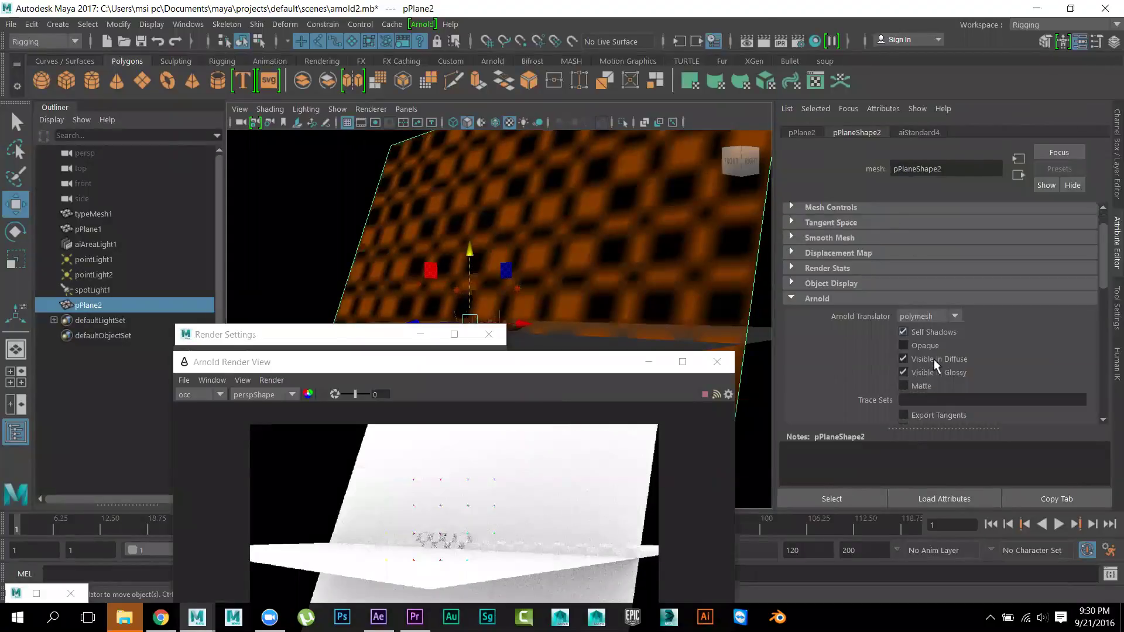
{"action": "left_click", "coordinate": [908, 132]}
{"action": "scroll", "coordinate": [883, 332], "scroll_direction": "down", "scroll_amount": 2}
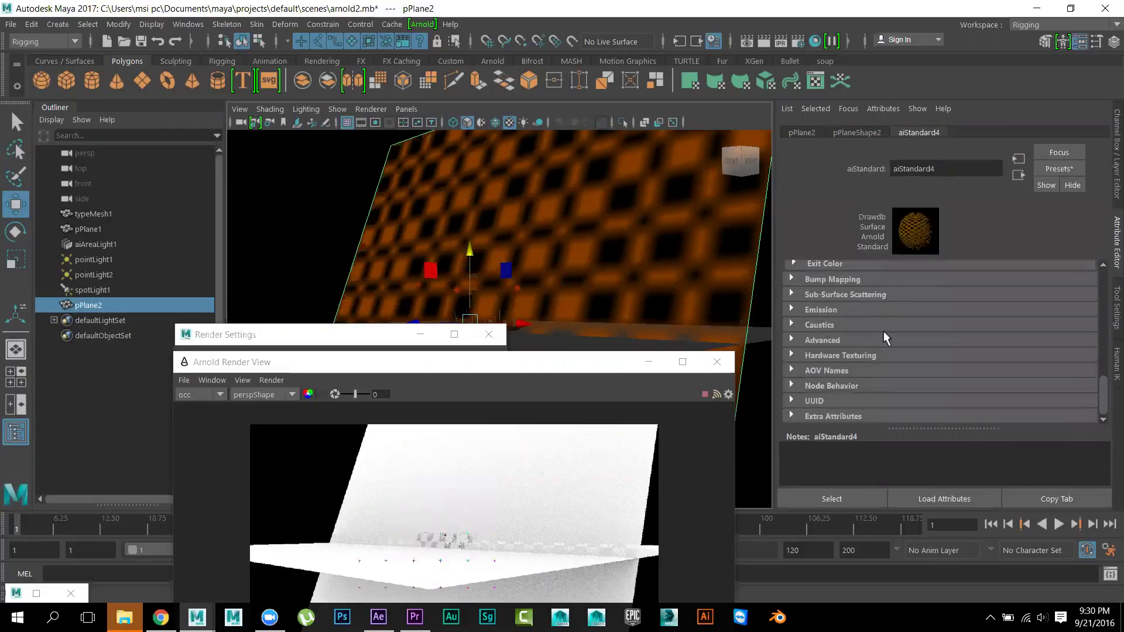
{"action": "left_click", "coordinate": [827, 371]}
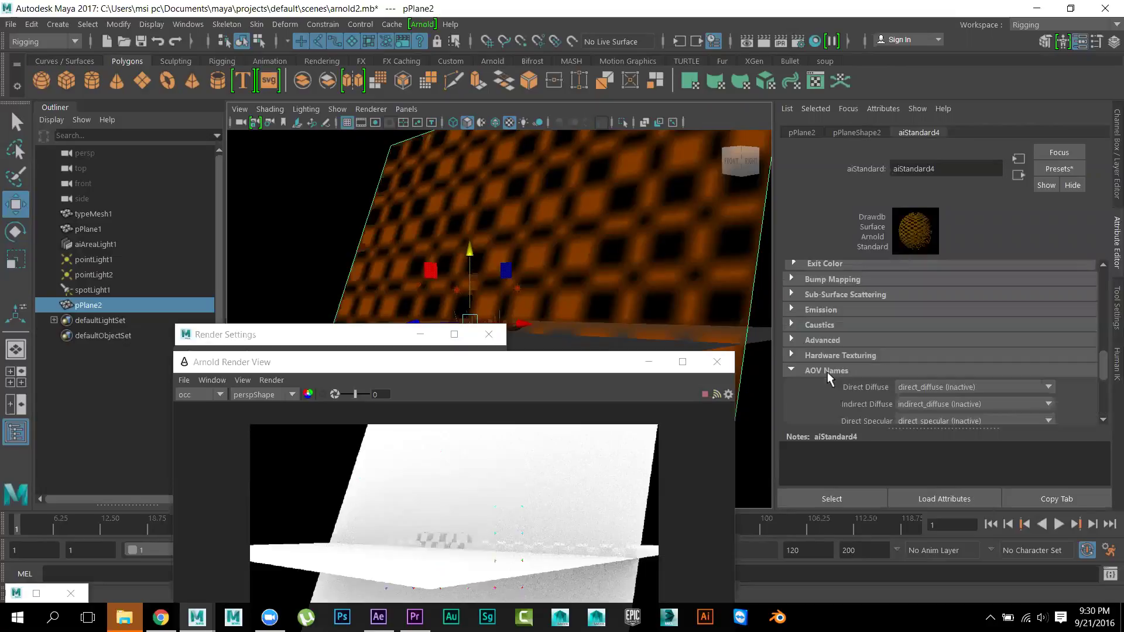
{"action": "scroll", "coordinate": [866, 395], "scroll_direction": "down", "scroll_amount": 3}
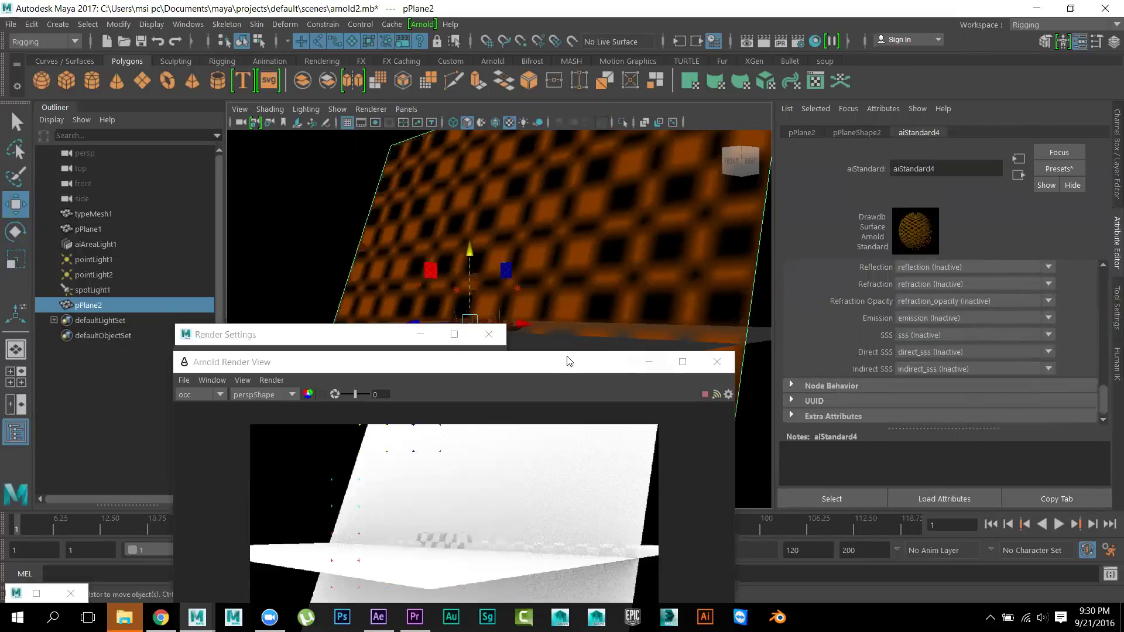
Move the Arnold Render View clear of the lower screen area and zoom the perspective view in on the ARNOLD text
{"action": "left_click_drag", "start_coordinate": [562, 369], "coordinate": [477, 155]}
{"action": "scroll", "coordinate": [714, 322], "scroll_direction": "up", "scroll_amount": 3}
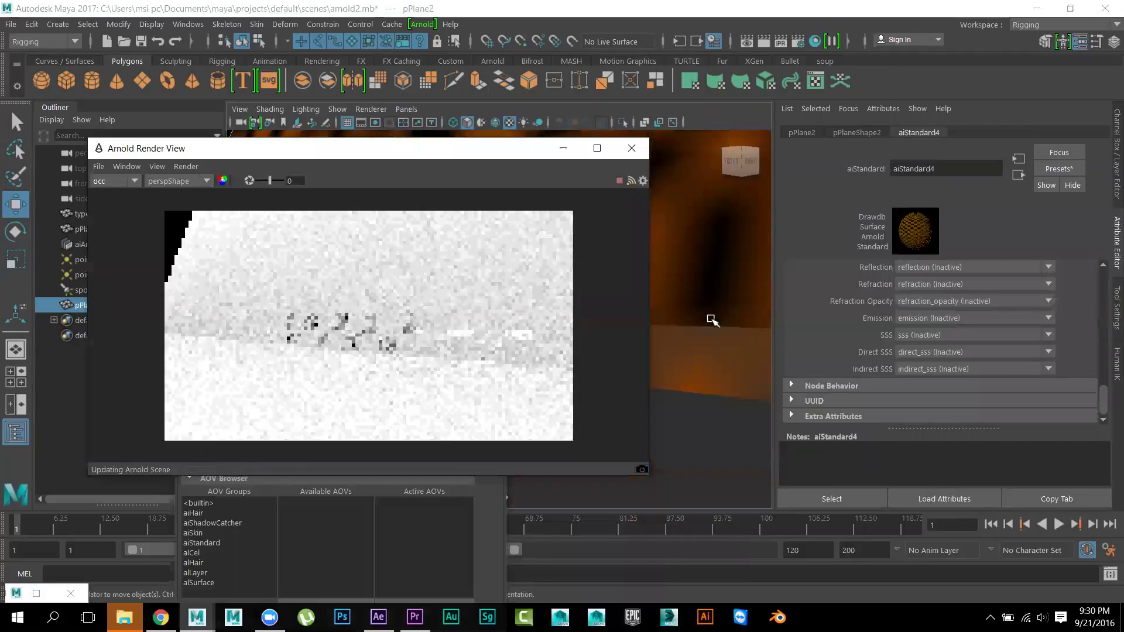
{"action": "scroll", "coordinate": [713, 320], "scroll_direction": "down", "scroll_amount": 3}
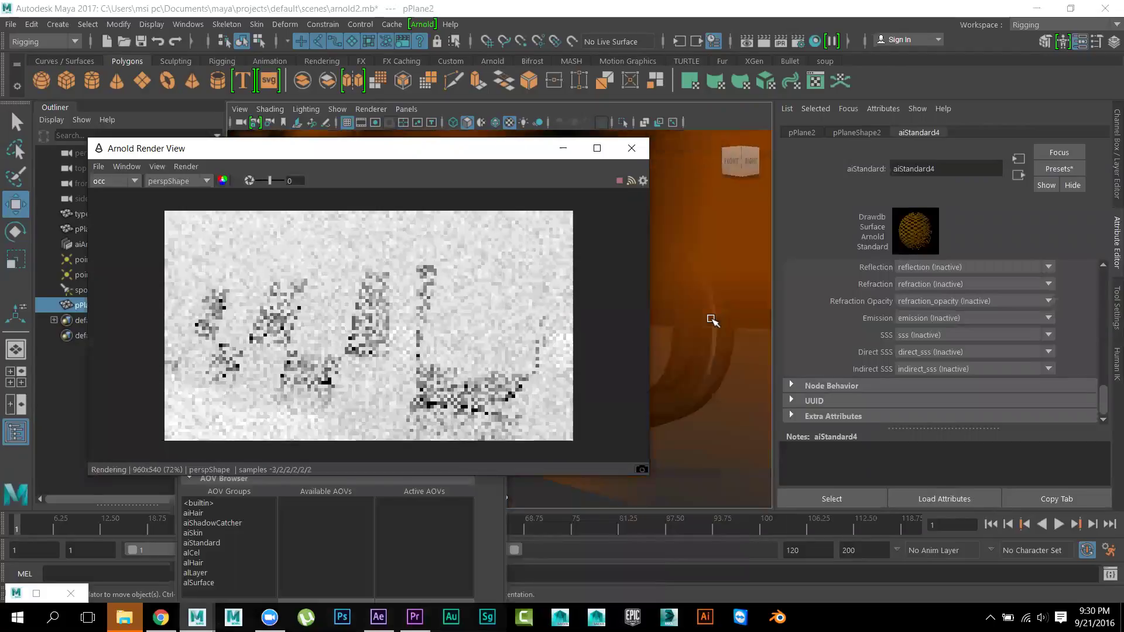
{"action": "scroll", "coordinate": [713, 320], "scroll_direction": "down", "scroll_amount": 2}
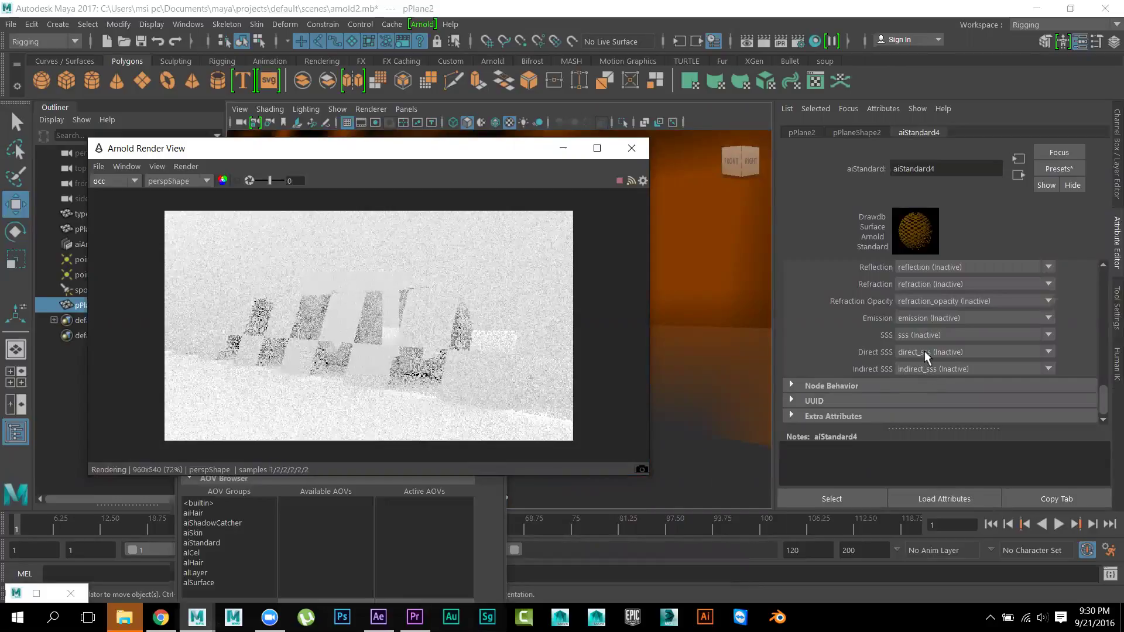
Assign the occ AOV to aiStandard4's Indirect SSS and Direct SSS, and set Indirect SSS back to indirect_sss
{"action": "left_click", "coordinate": [926, 366]}
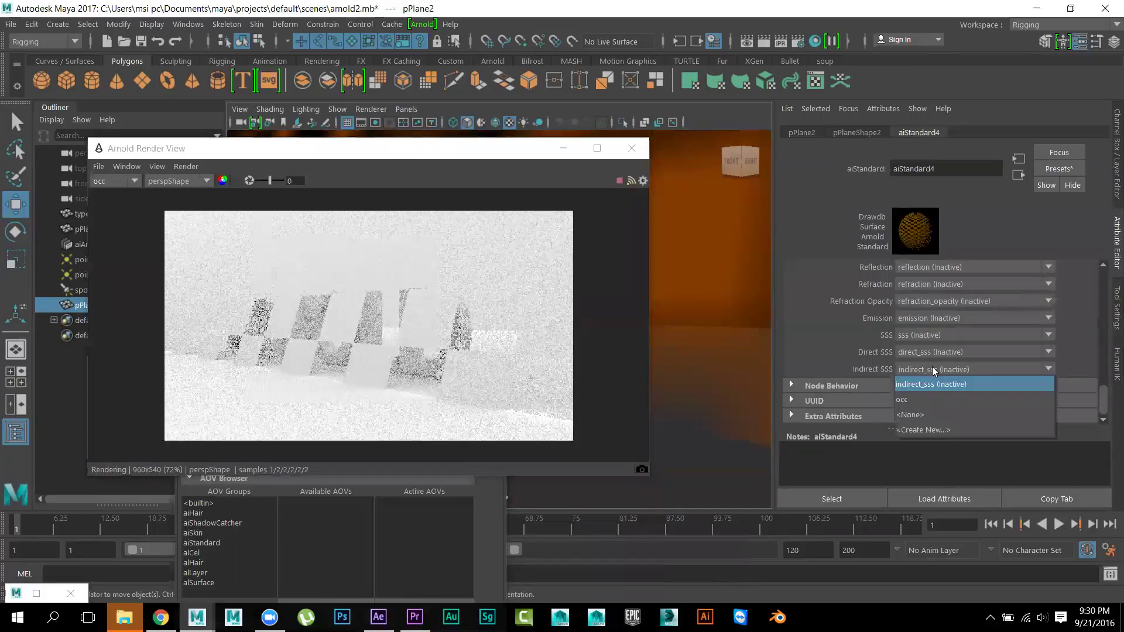
{"action": "left_click", "coordinate": [936, 400]}
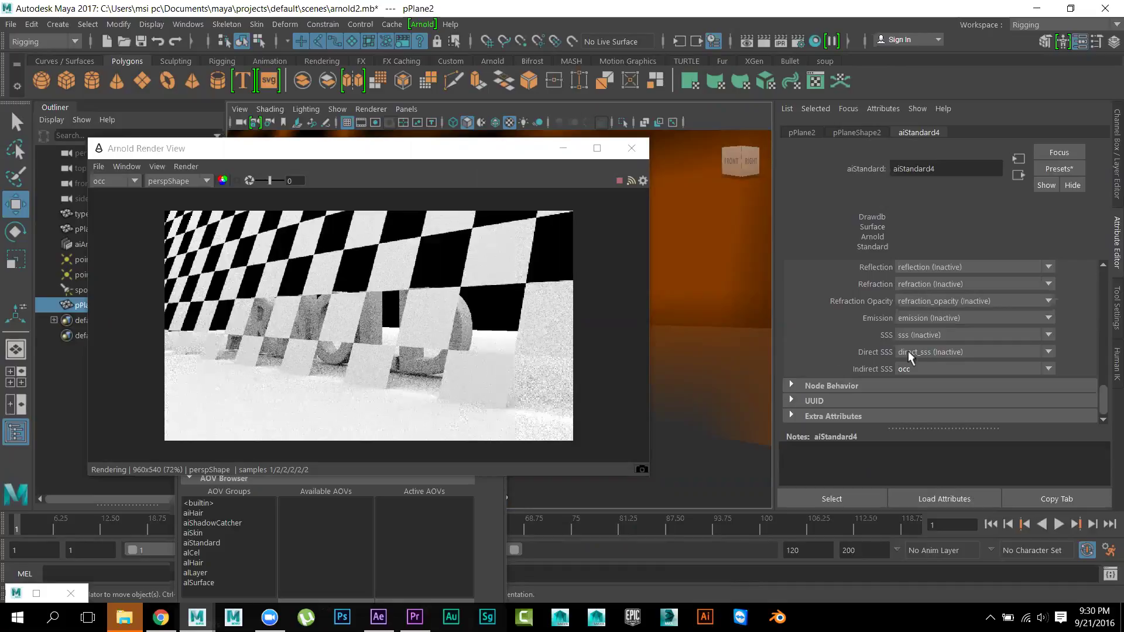
{"action": "left_click", "coordinate": [930, 350]}
{"action": "left_click", "coordinate": [929, 377]}
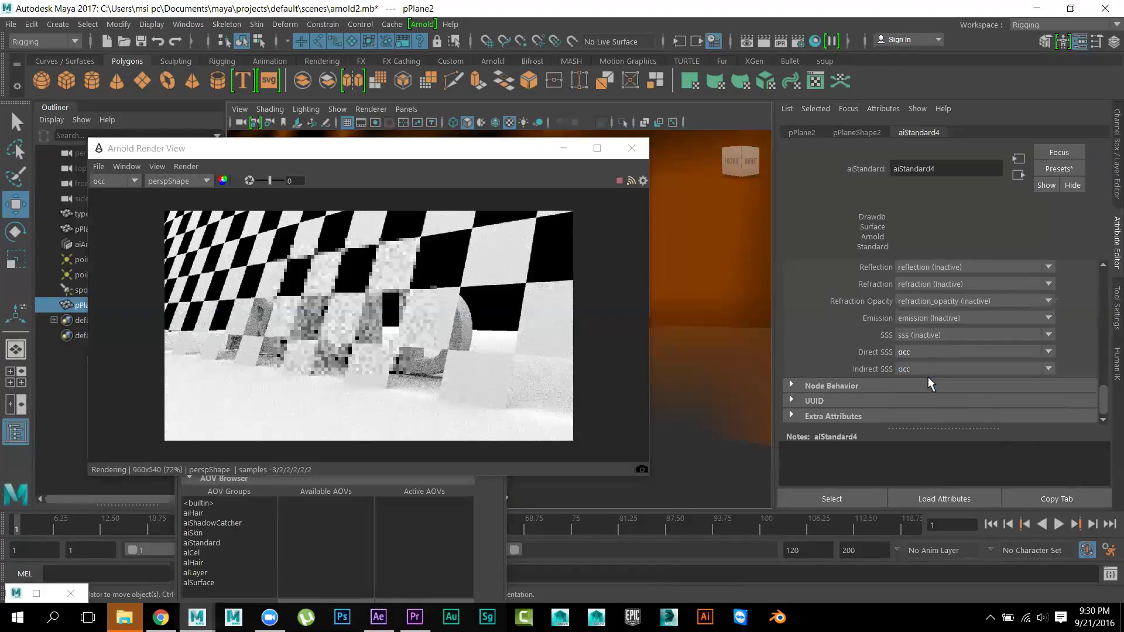
{"action": "left_click", "coordinate": [913, 368]}
{"action": "left_click", "coordinate": [914, 381]}
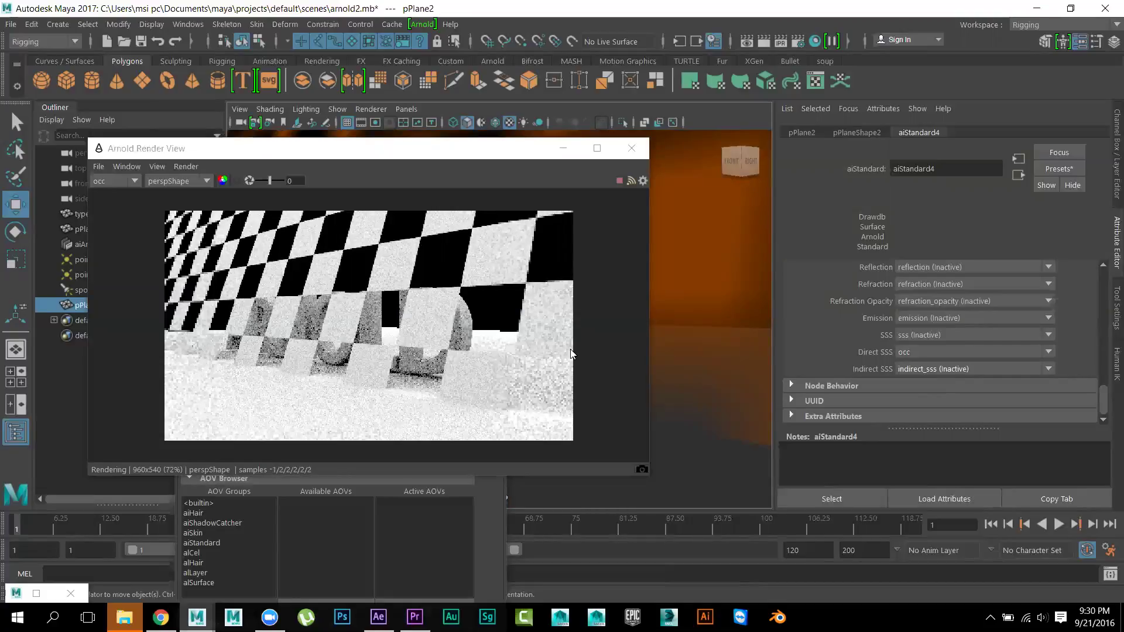
Display the occ render at real size in an enlarged Arnold Render View and check its alpha channel
{"action": "left_click", "coordinate": [130, 167]}
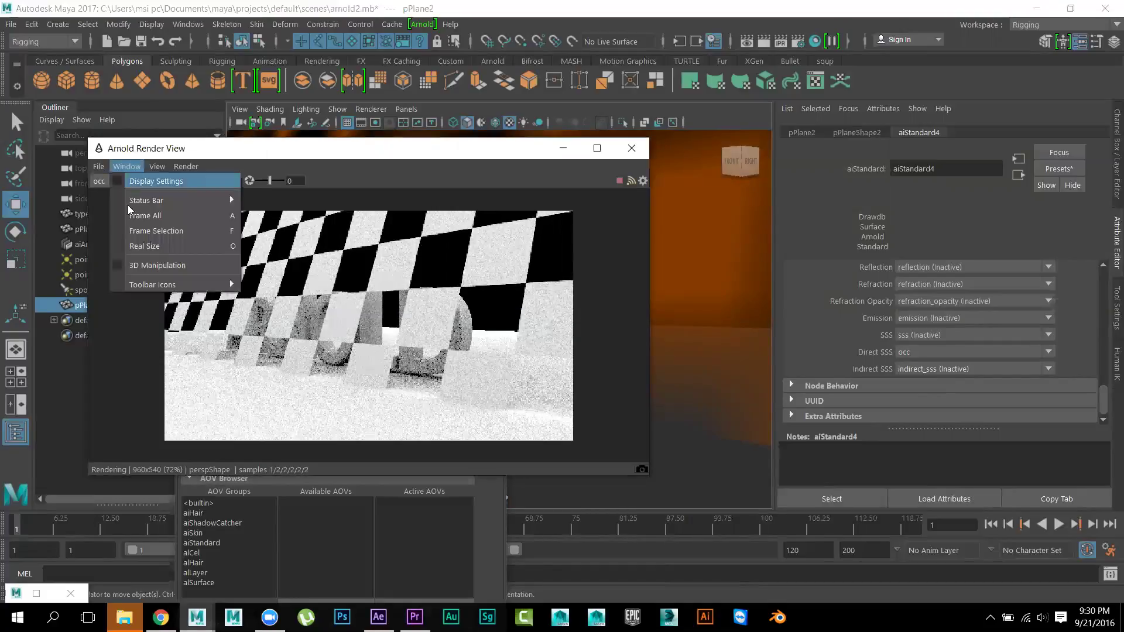
{"action": "left_click", "coordinate": [144, 246]}
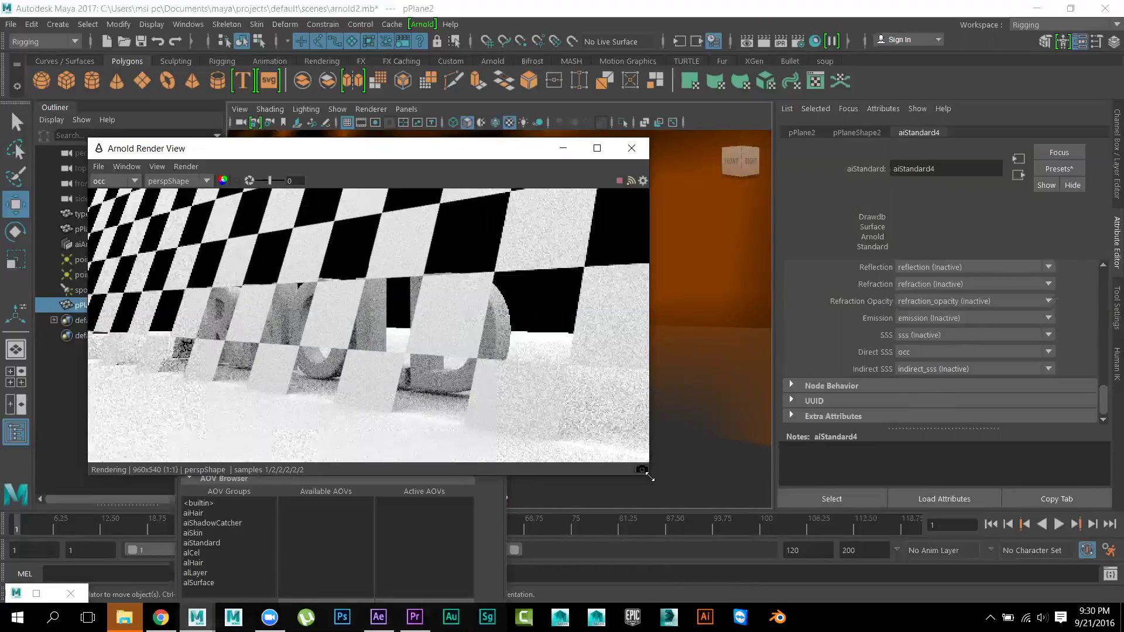
{"action": "left_click_drag", "start_coordinate": [650, 476], "coordinate": [729, 552]}
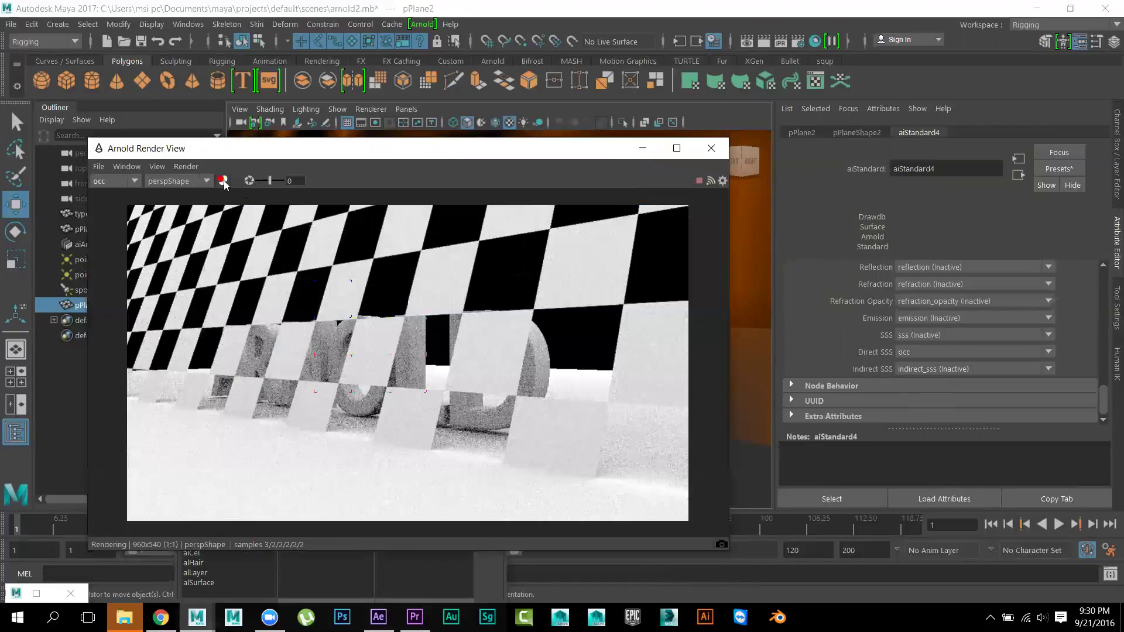
{"action": "left_click", "coordinate": [223, 180]}
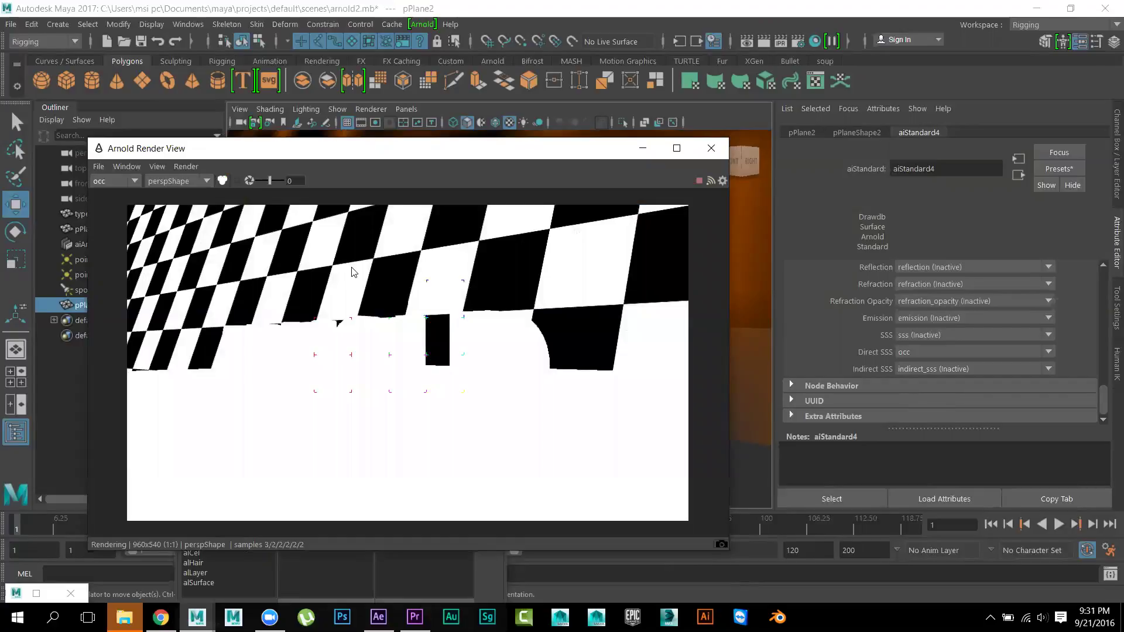
{"action": "left_click", "coordinate": [222, 181]}
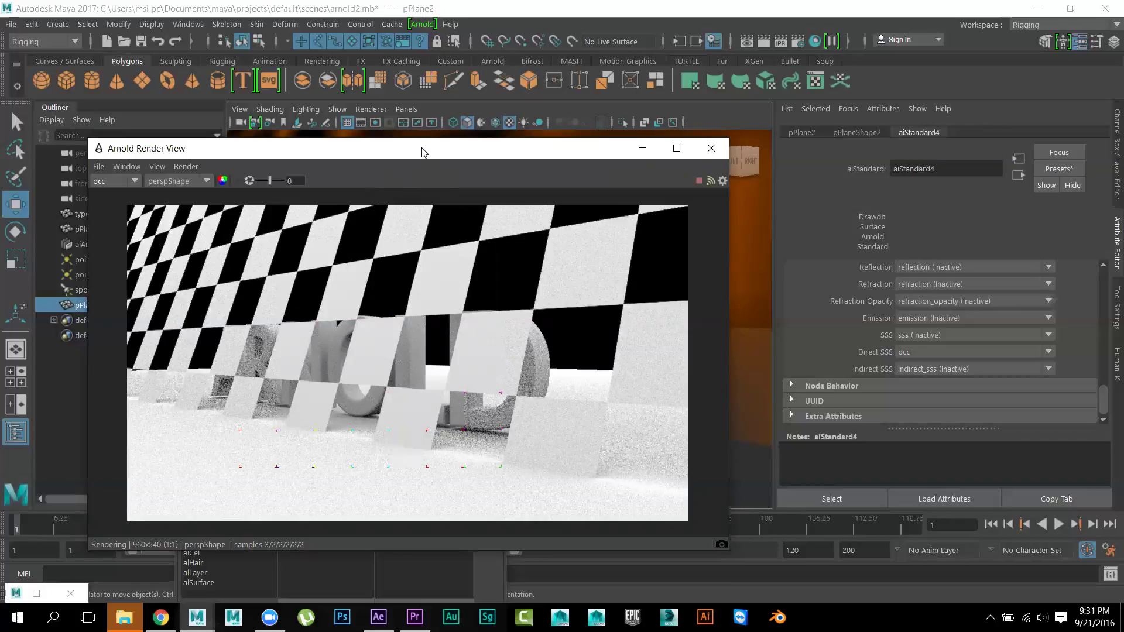
Arrange the Arnold Render View and Render Settings windows to expose the AOV list, and set the occ AOV's driver to png
{"action": "left_click_drag", "start_coordinate": [631, 148], "coordinate": [868, 204]}
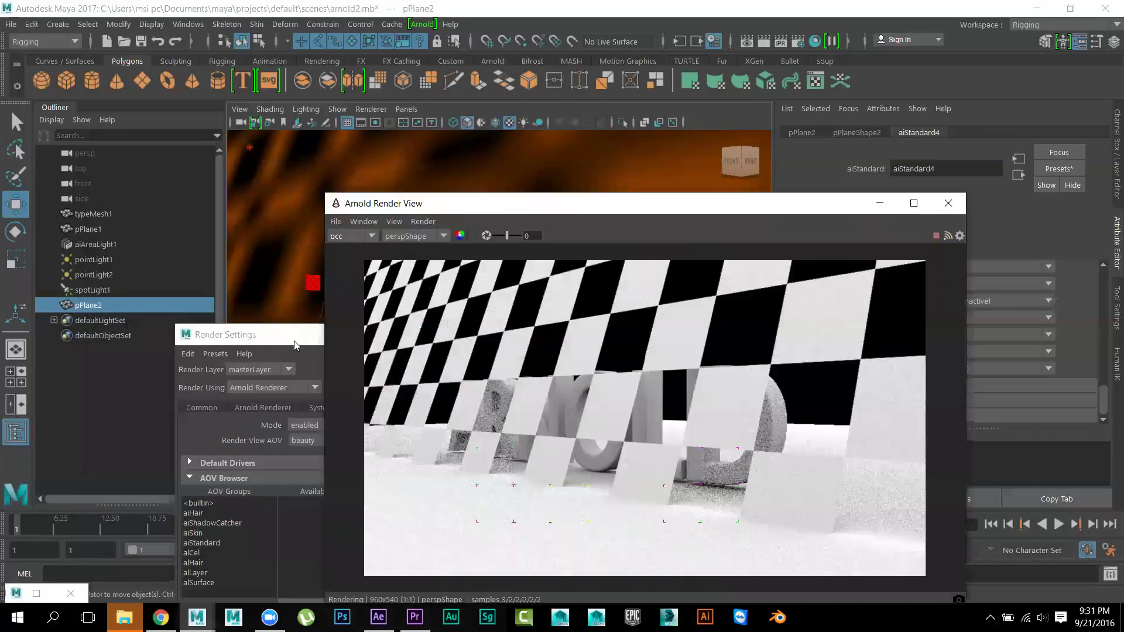
{"action": "left_click_drag", "start_coordinate": [295, 341], "coordinate": [161, 161]}
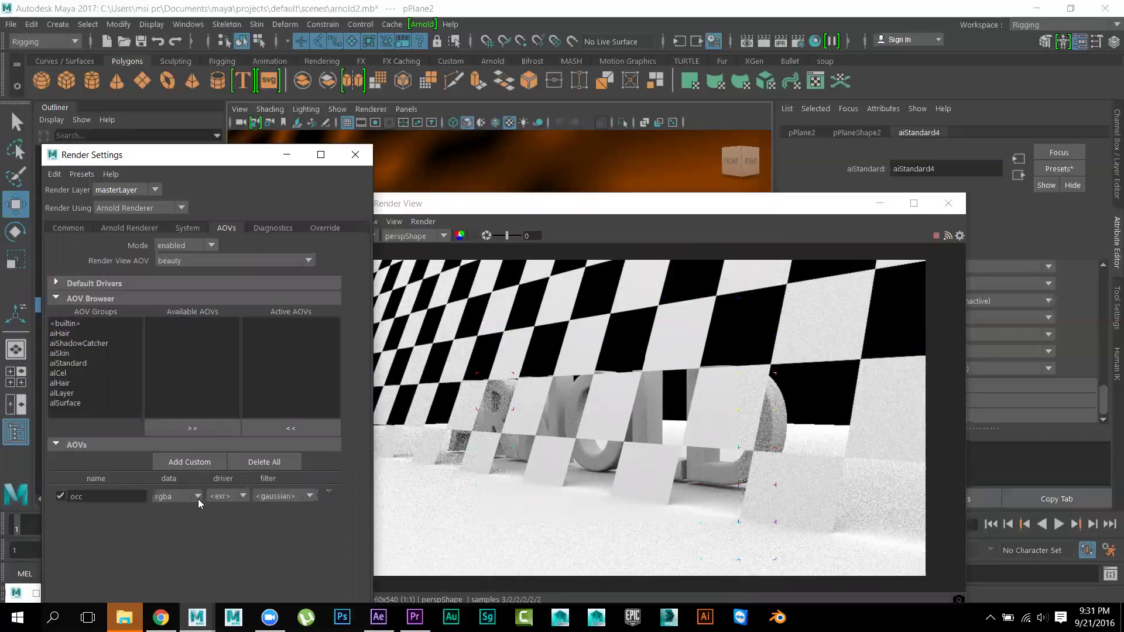
{"action": "left_click", "coordinate": [244, 498]}
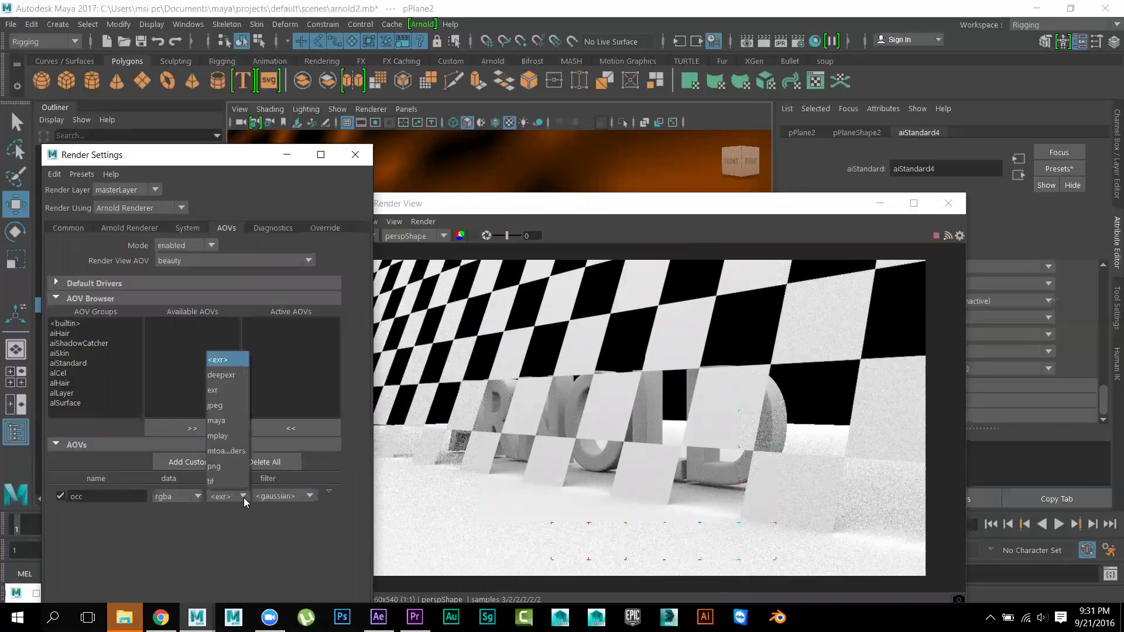
{"action": "left_click", "coordinate": [244, 498]}
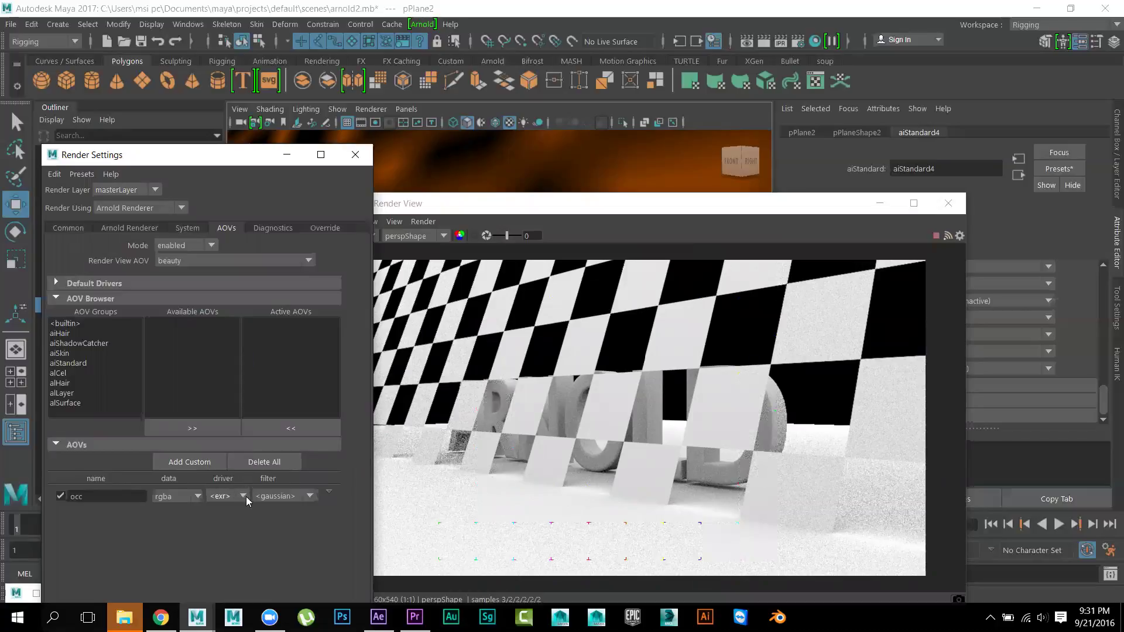
{"action": "left_click", "coordinate": [246, 497]}
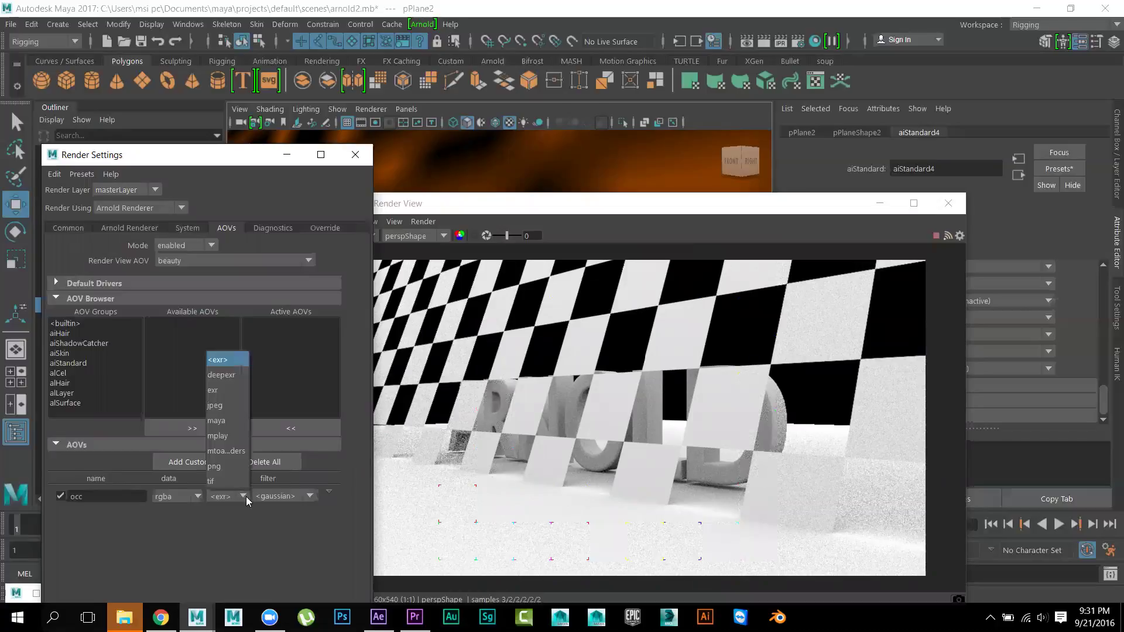
{"action": "left_click", "coordinate": [228, 467]}
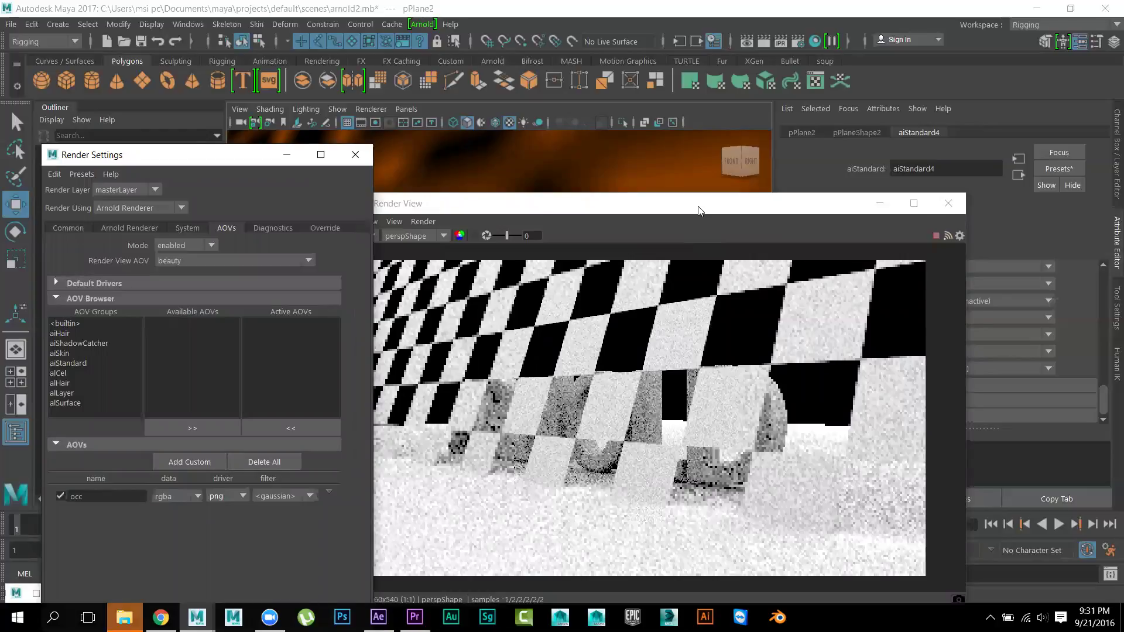
Show the Common render settings with the image output path and open a new File Explorer window
{"action": "left_click_drag", "start_coordinate": [700, 211], "coordinate": [552, 153]}
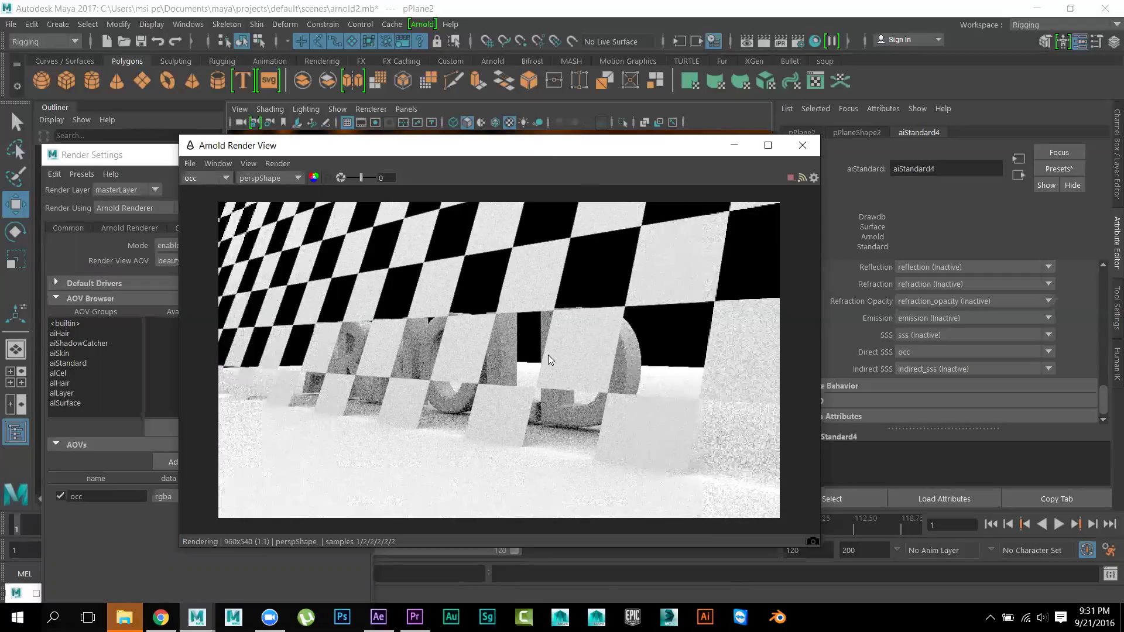
{"action": "left_click", "coordinate": [62, 229]}
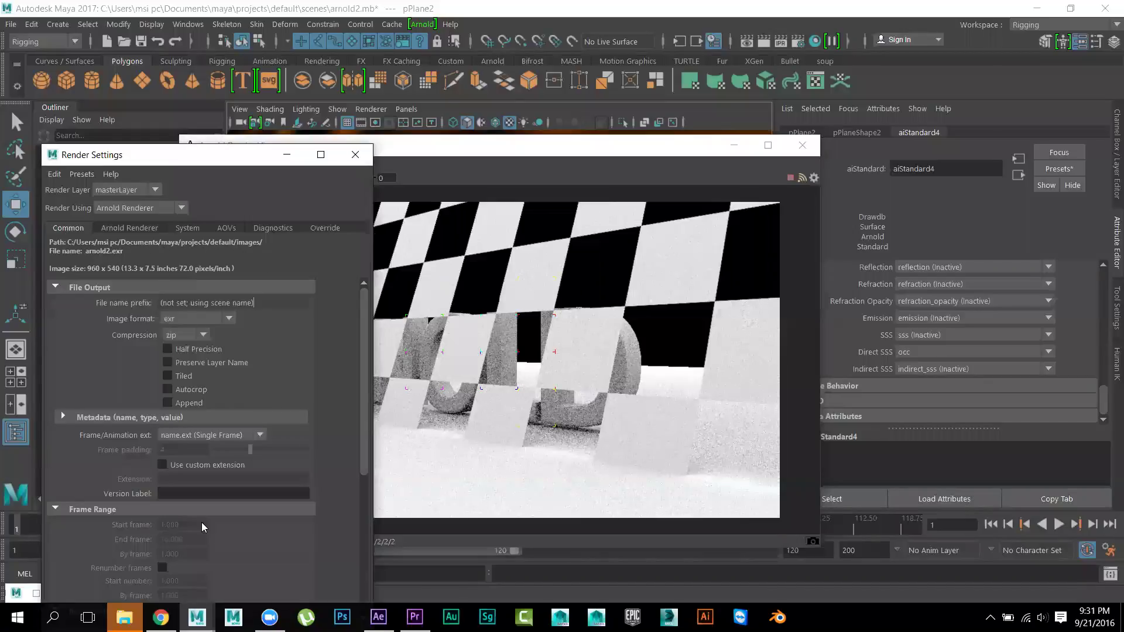
{"action": "mouse_move", "coordinate": [124, 617]}
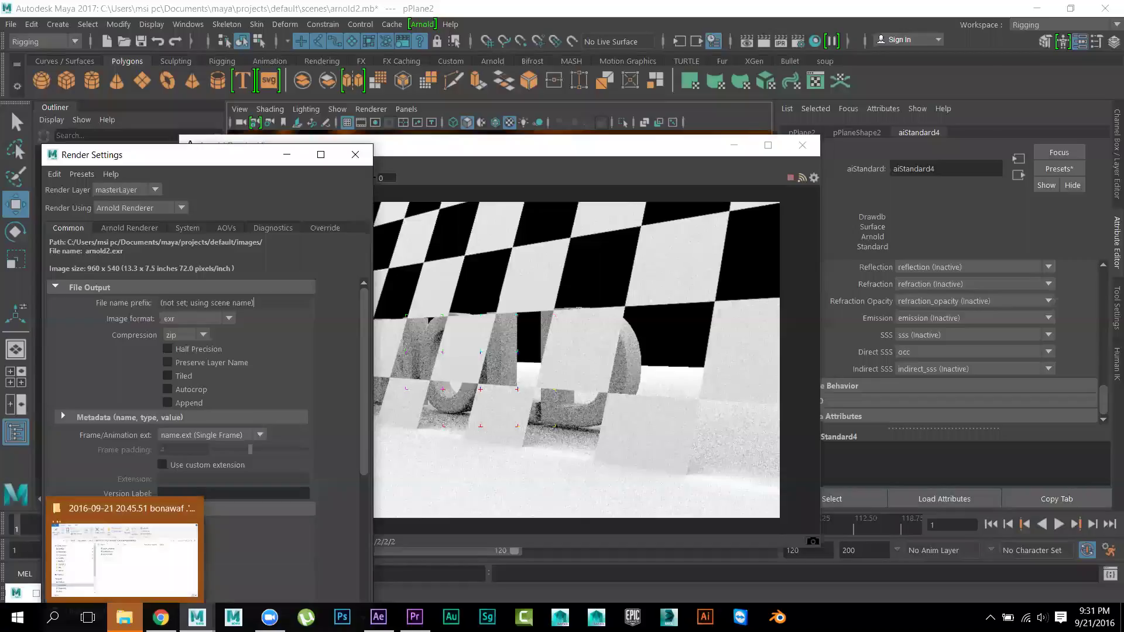
{"action": "left_click", "coordinate": [126, 589]}
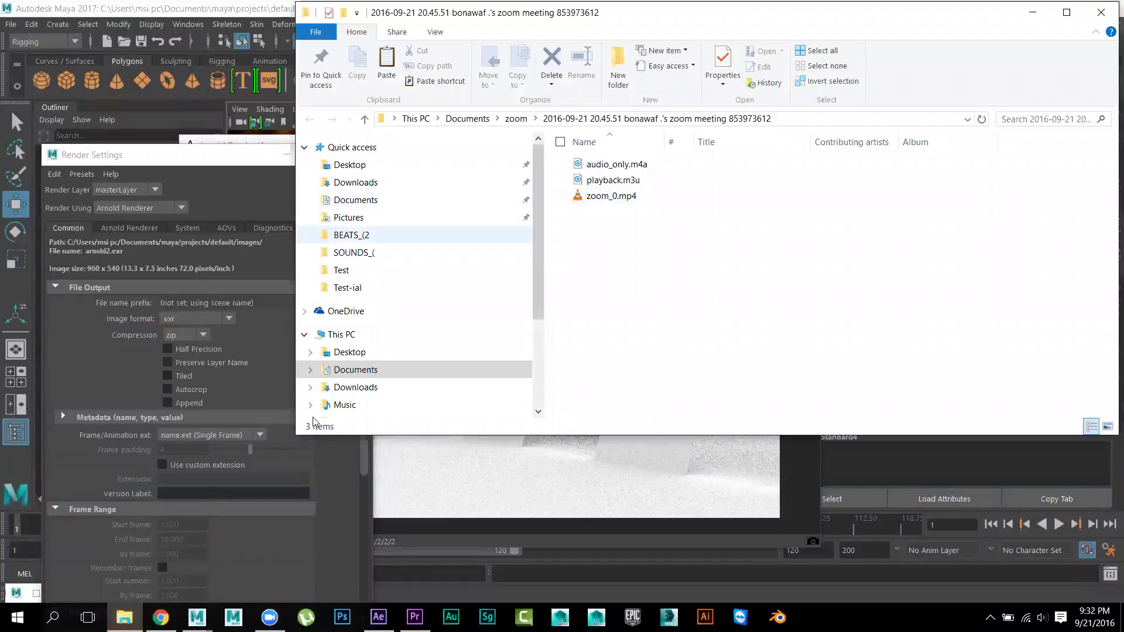
{"action": "right_click", "coordinate": [124, 617]}
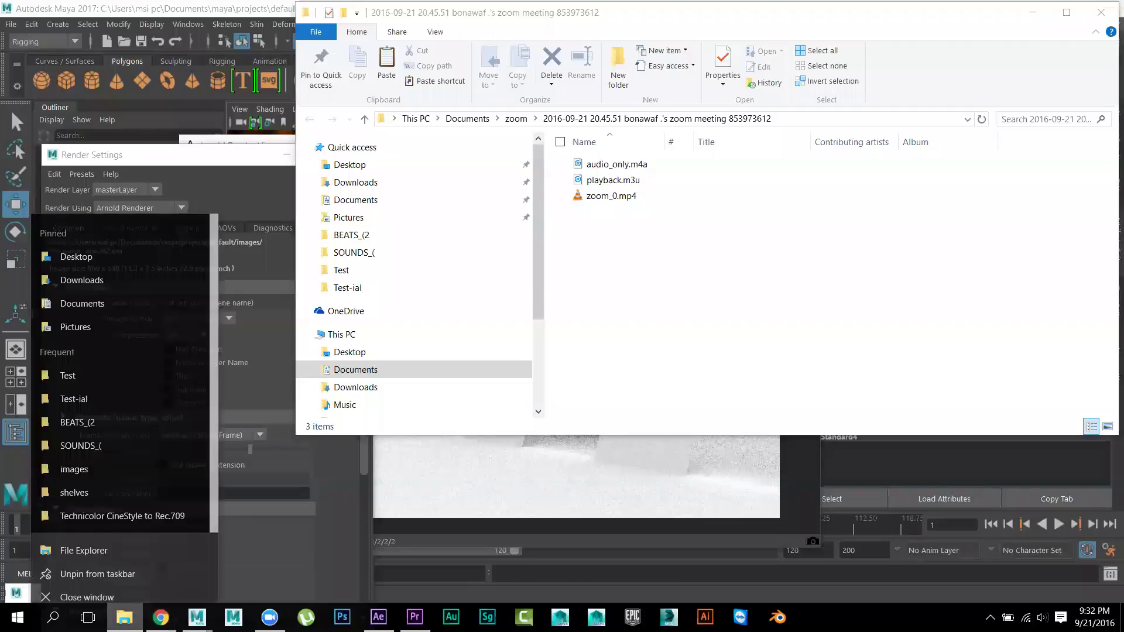
{"action": "left_click", "coordinate": [85, 539]}
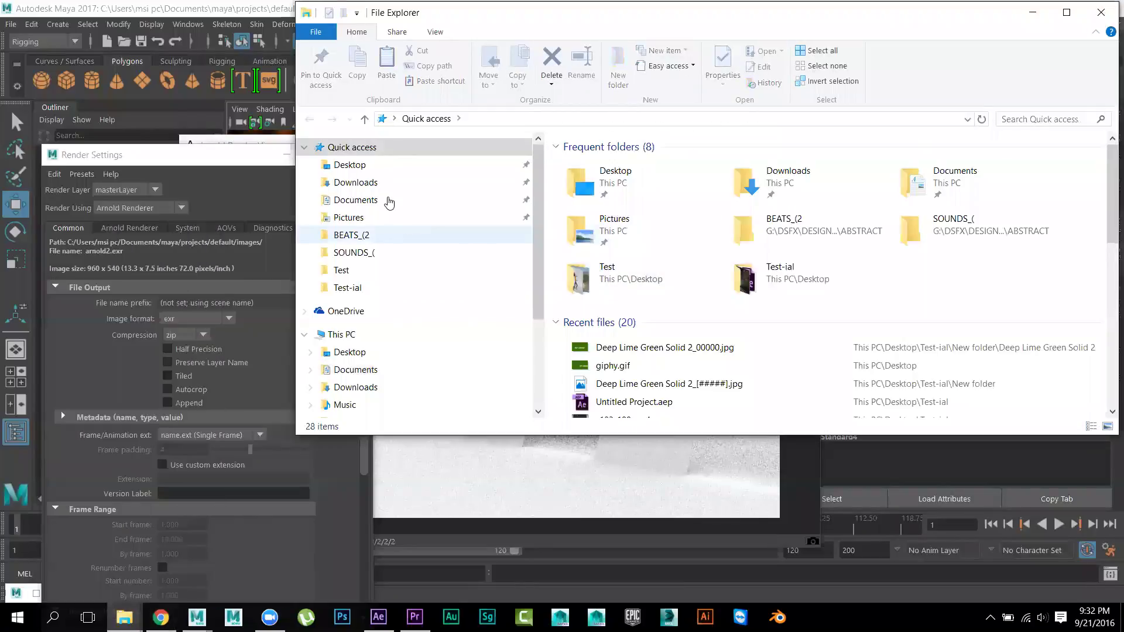
Browse to the Documents > maya > projects > default > images > tmp folder
{"action": "left_click", "coordinate": [420, 201]}
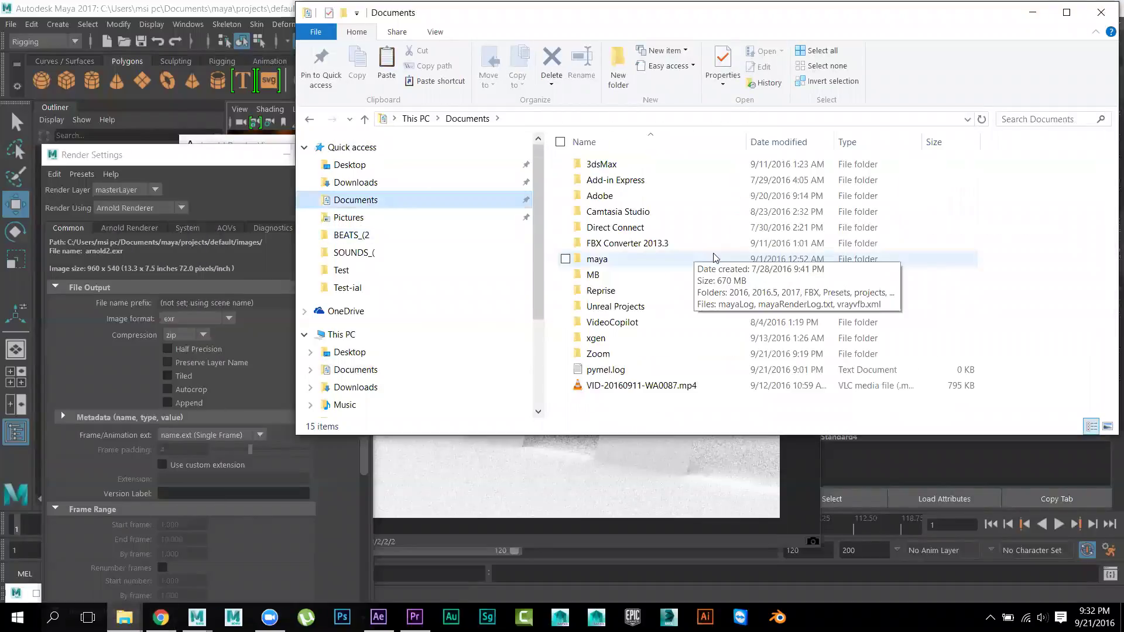
{"action": "left_click", "coordinate": [610, 264]}
{"action": "double_click", "coordinate": [611, 262]}
{"action": "double_click", "coordinate": [608, 243]}
{"action": "double_click", "coordinate": [613, 170]}
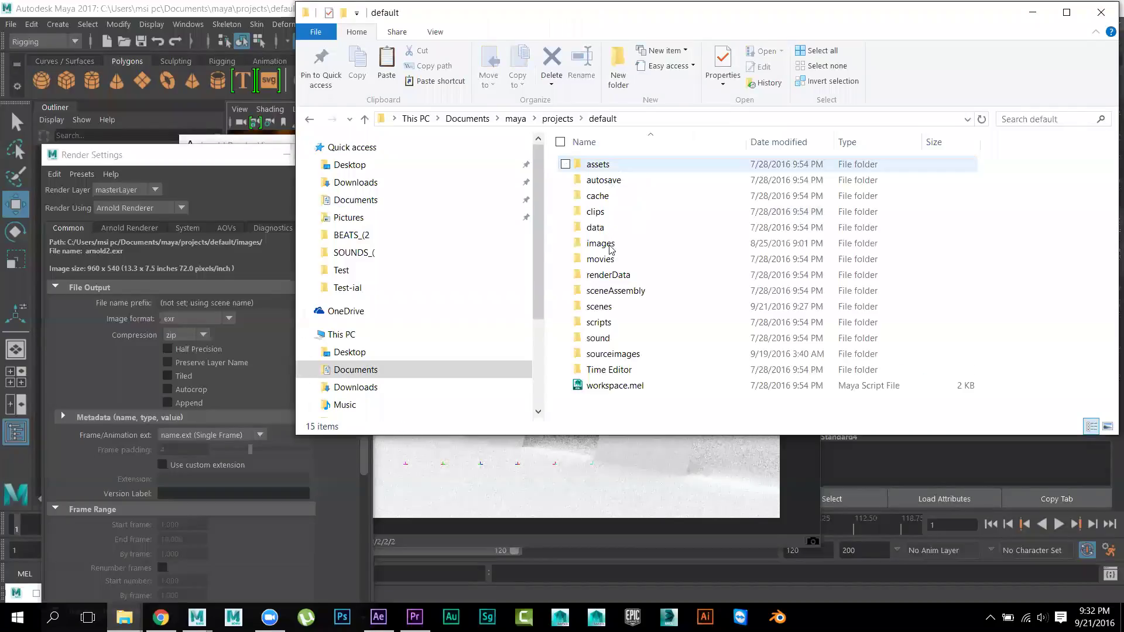
{"action": "left_click", "coordinate": [611, 245]}
{"action": "double_click", "coordinate": [612, 247]}
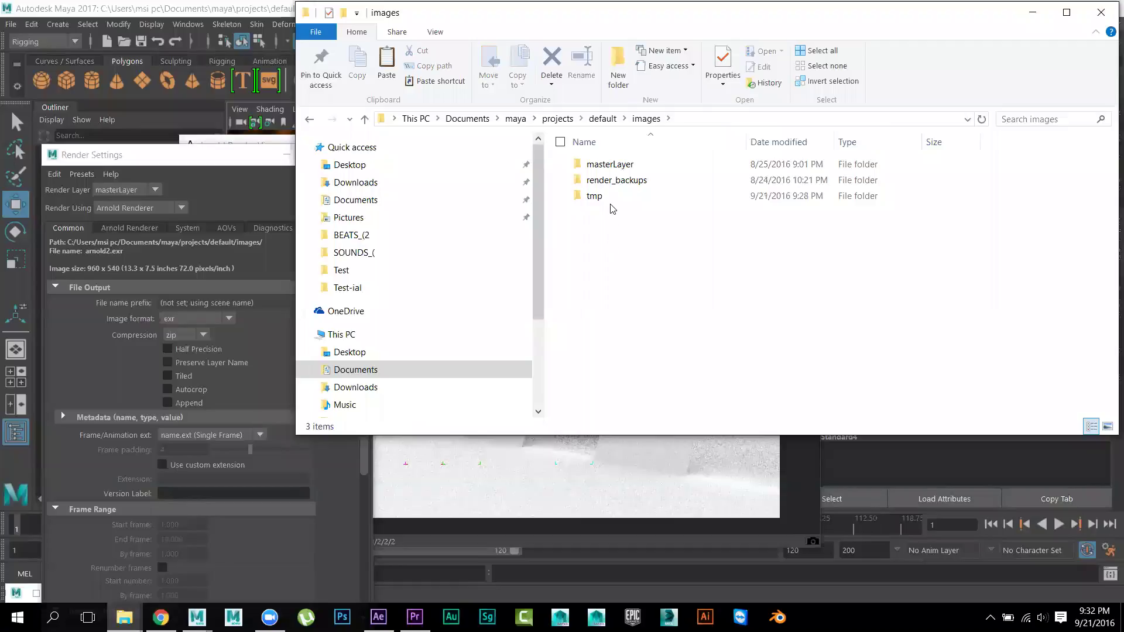
{"action": "double_click", "coordinate": [595, 196]}
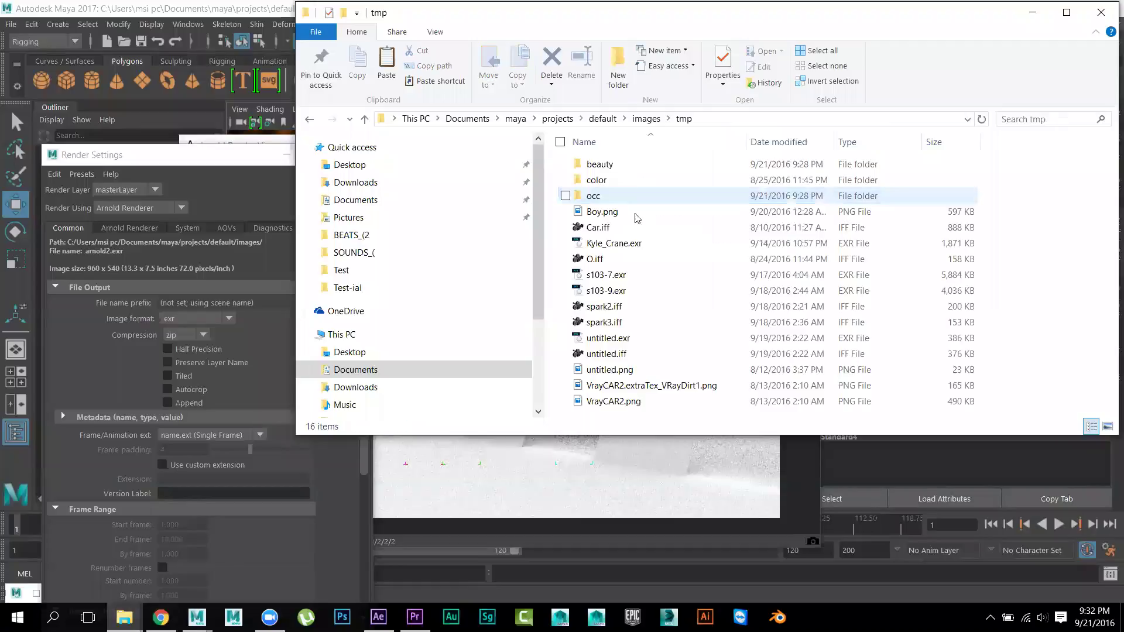
Delete all files and folders in the tmp folder and switch back to Maya
{"action": "left_click", "coordinate": [638, 295]}
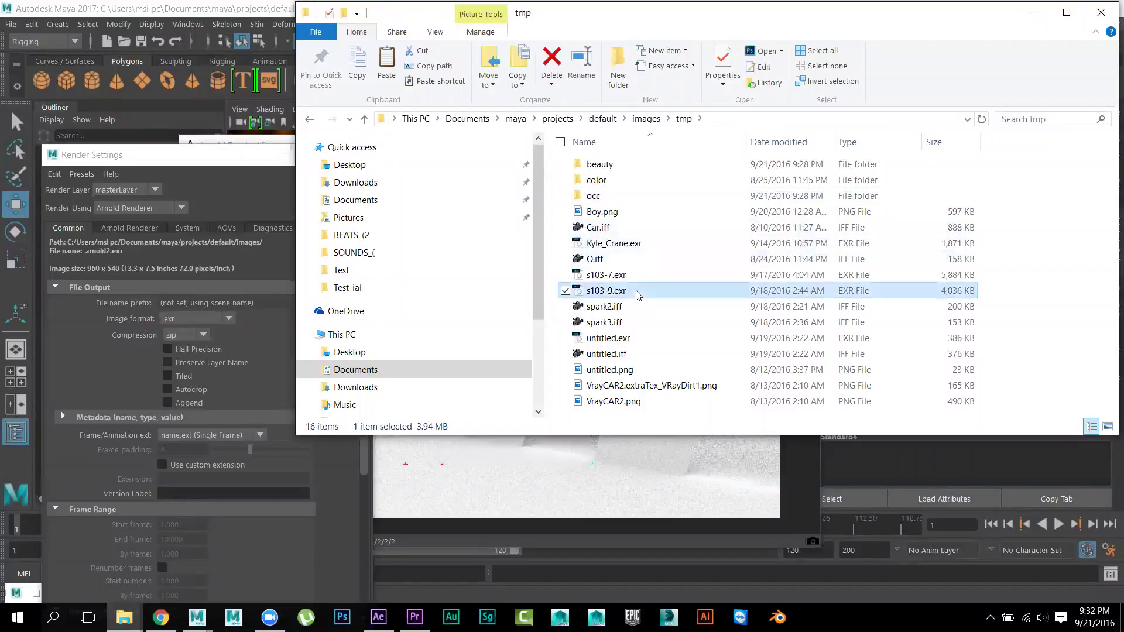
{"action": "key", "text": "ctrl+a"}
{"action": "left_click", "coordinate": [555, 63]}
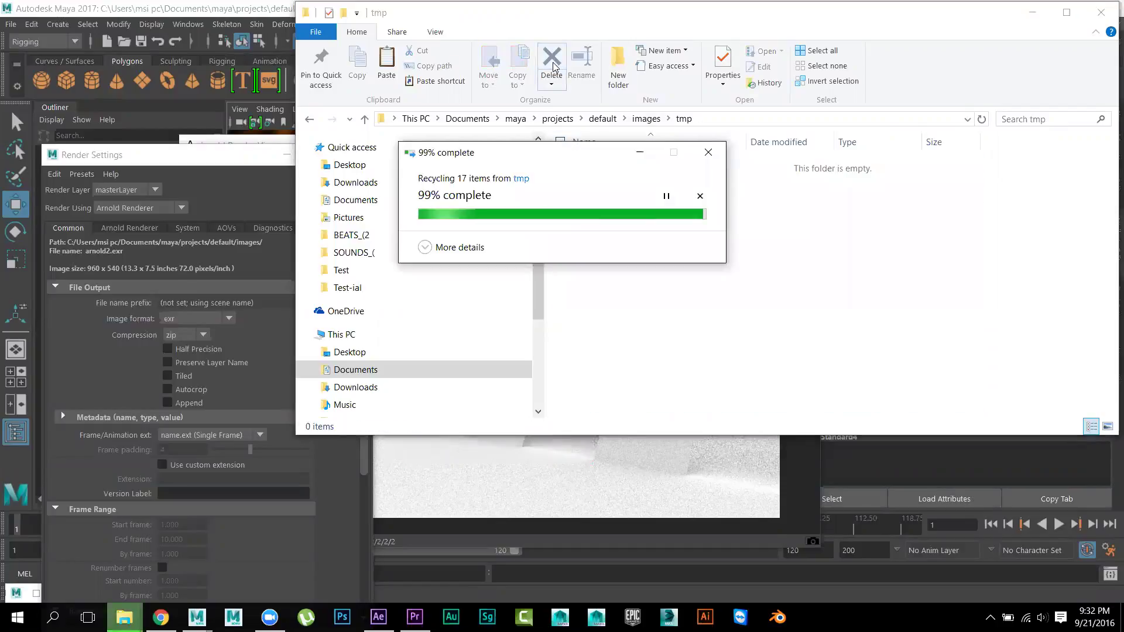
{"action": "left_click", "coordinate": [271, 15]}
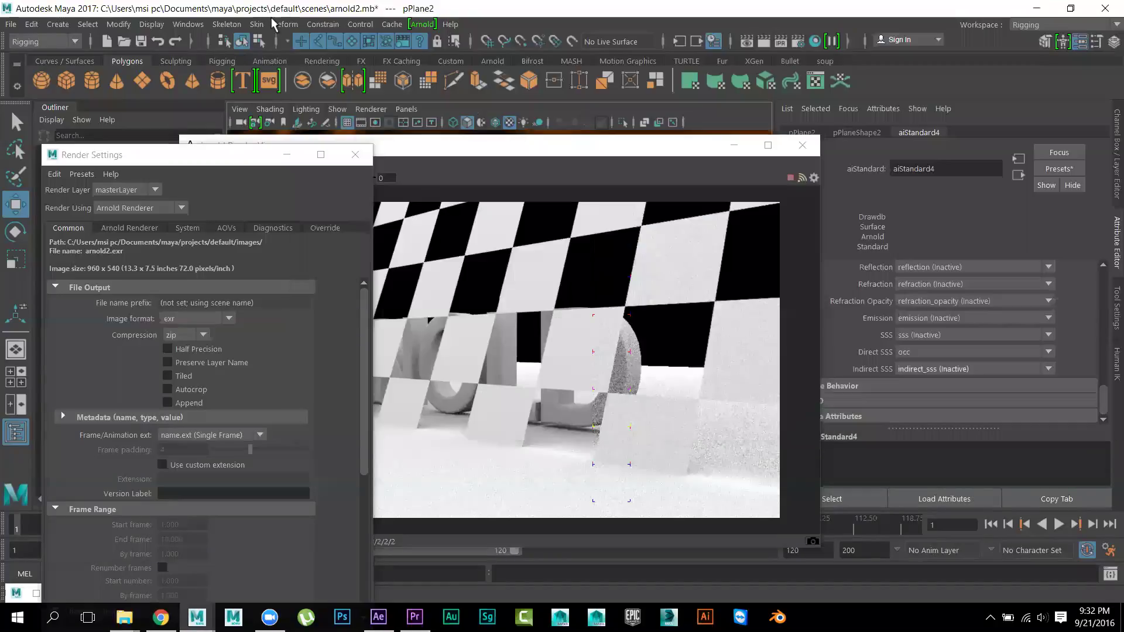
Render the current frame in Maya's Render View to write out the beauty and occ image files
{"action": "left_click", "coordinate": [505, 152]}
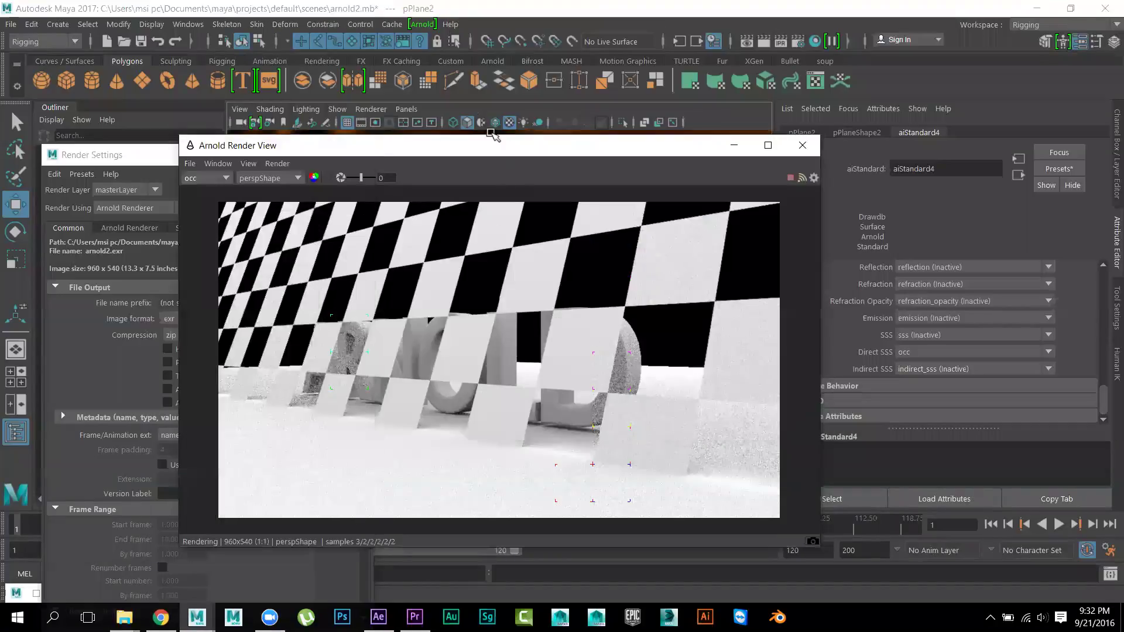
{"action": "left_click", "coordinate": [752, 41]}
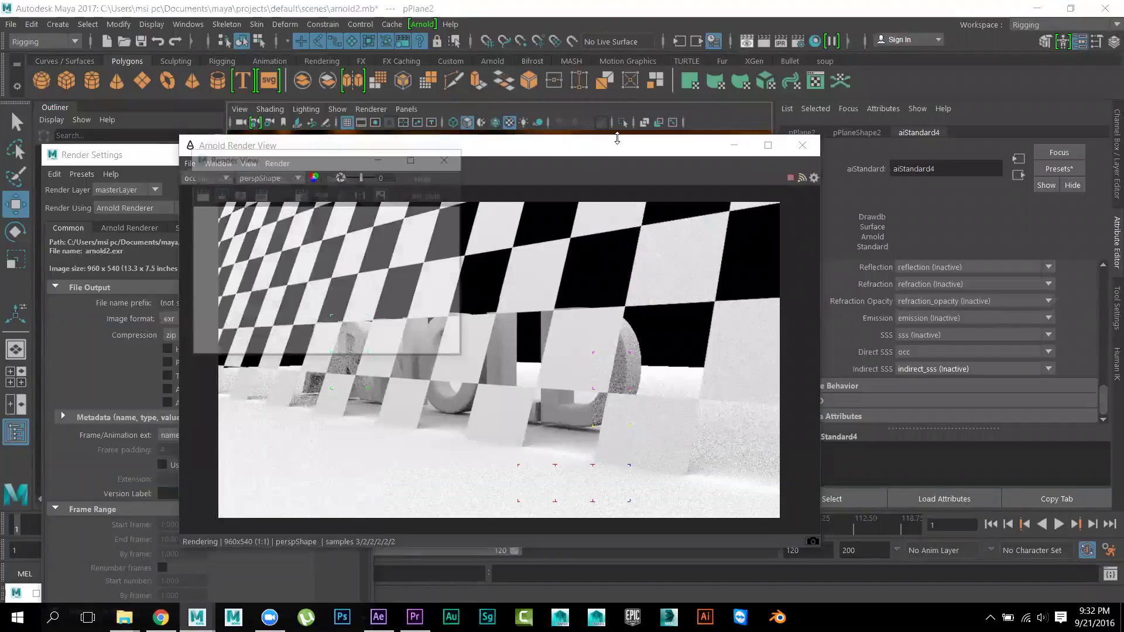
{"action": "left_click", "coordinate": [200, 195]}
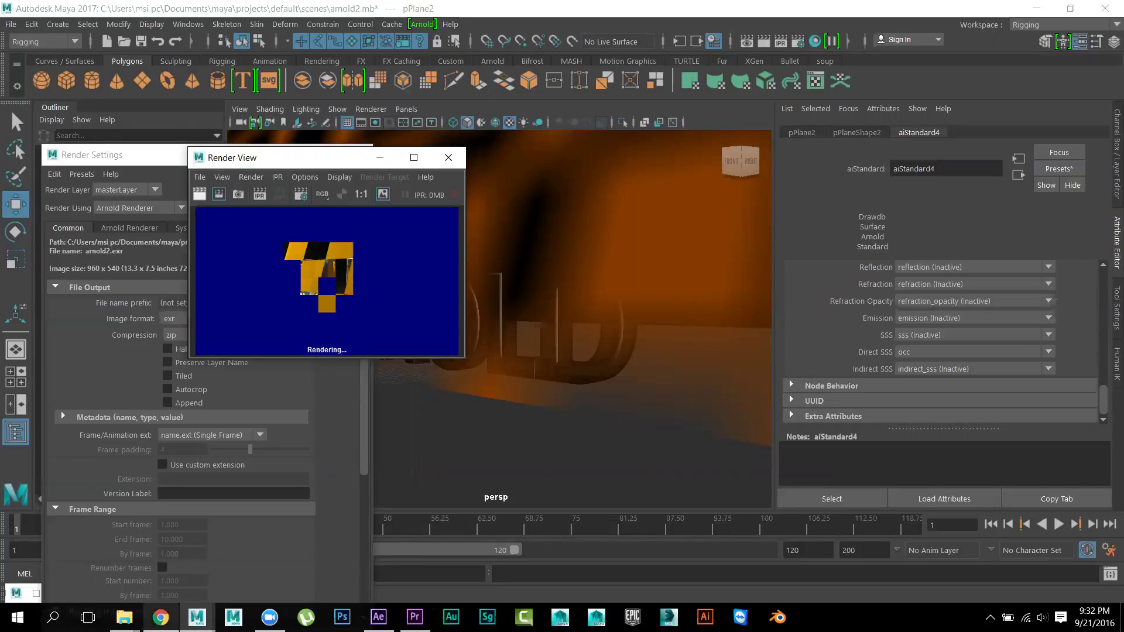
Switch to the tmp folder in File Explorer, inspect its beauty and occ subfolders, and move the window clear of the Render View
{"action": "mouse_move", "coordinate": [124, 618]}
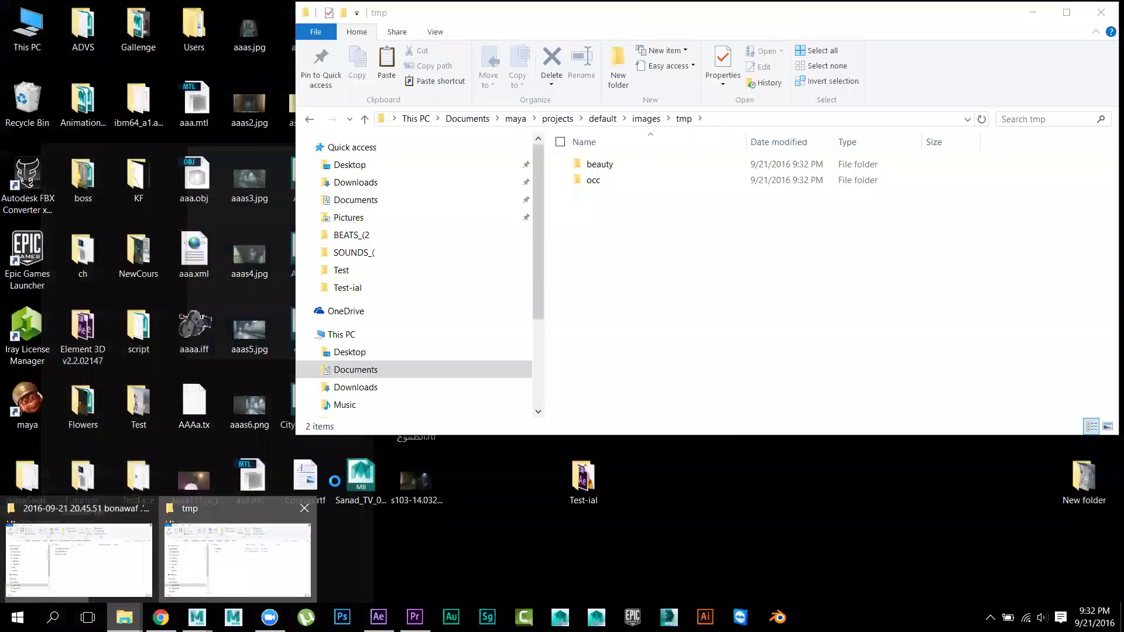
{"action": "left_click", "coordinate": [221, 570]}
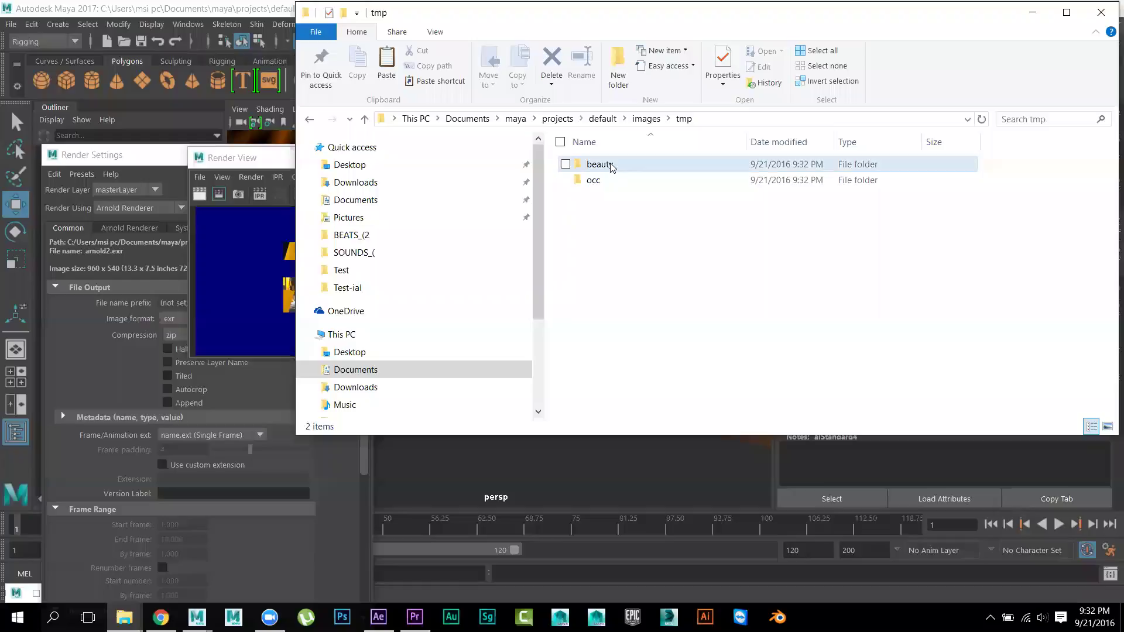
{"action": "double_click", "coordinate": [600, 163]}
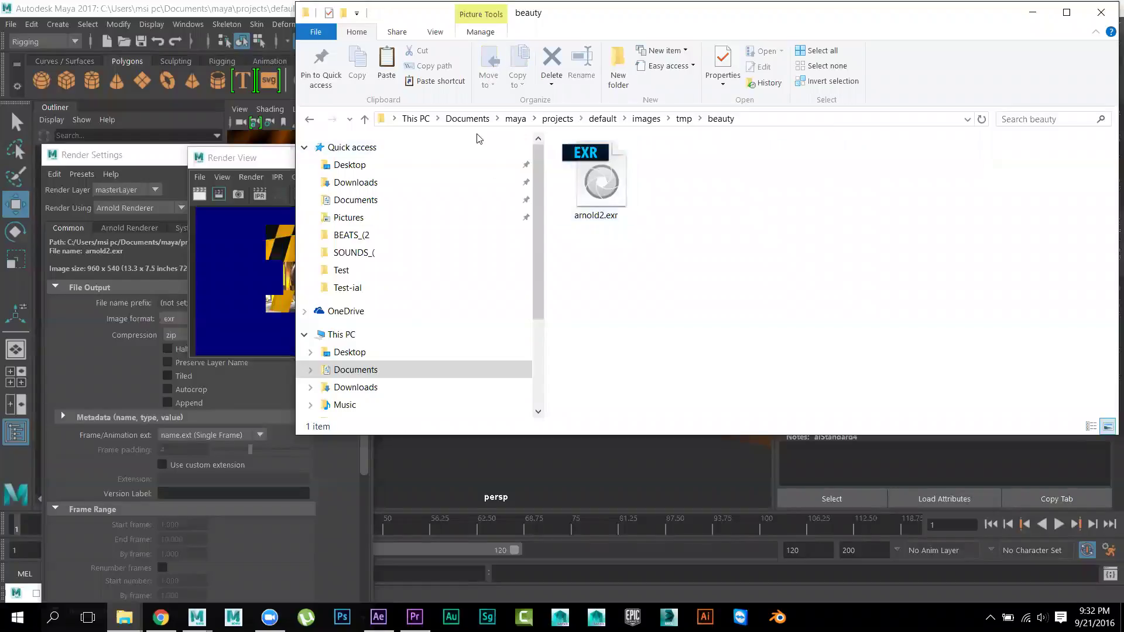
{"action": "left_click", "coordinate": [365, 121]}
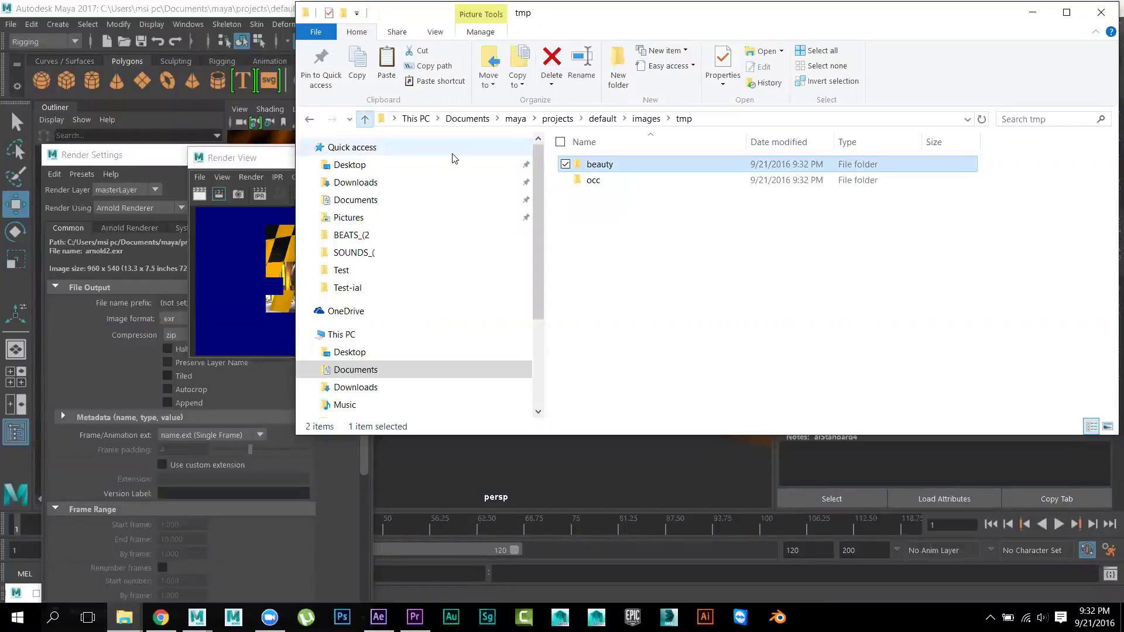
{"action": "double_click", "coordinate": [582, 184]}
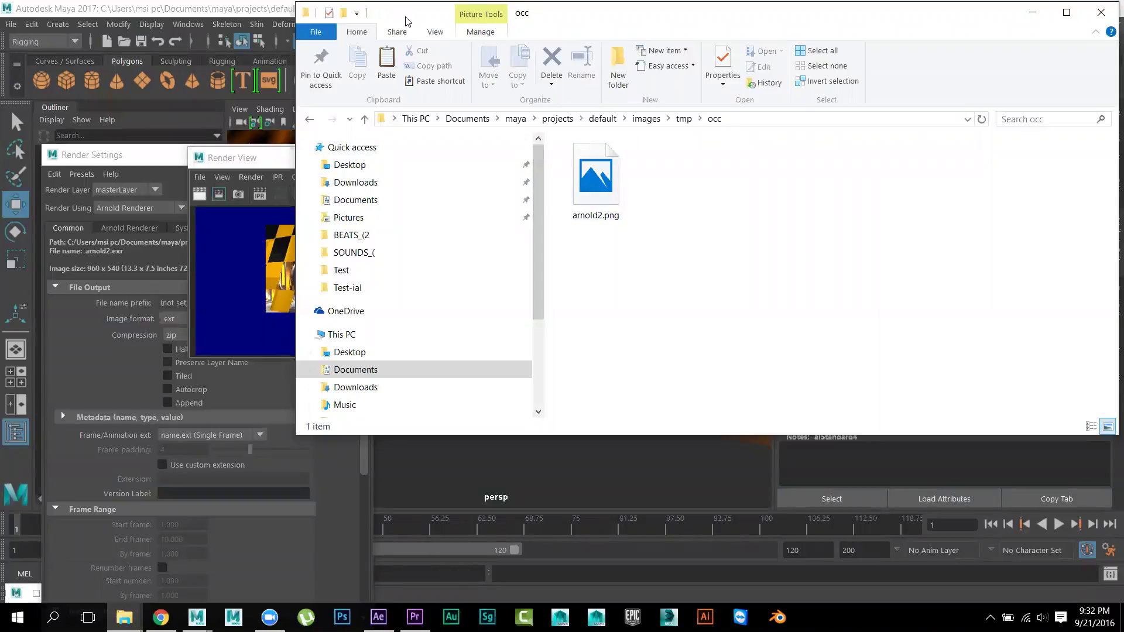
{"action": "left_click_drag", "start_coordinate": [406, 20], "coordinate": [580, 75]}
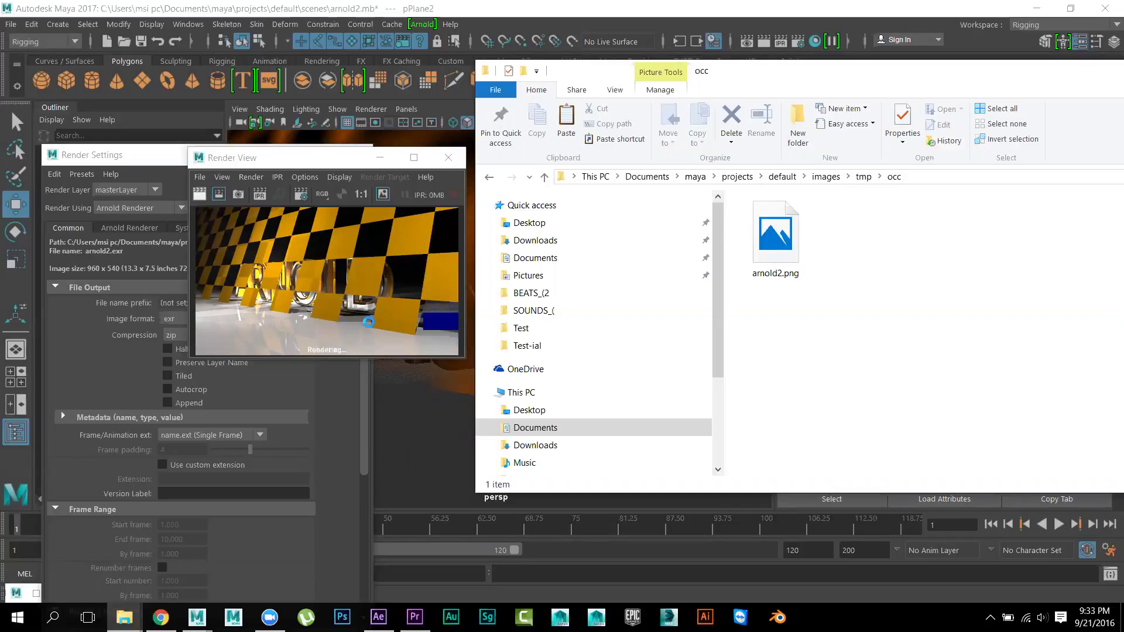
View arnold2.png from the occ folder in the Photos viewer, and close the viewer
{"action": "left_click", "coordinate": [779, 256]}
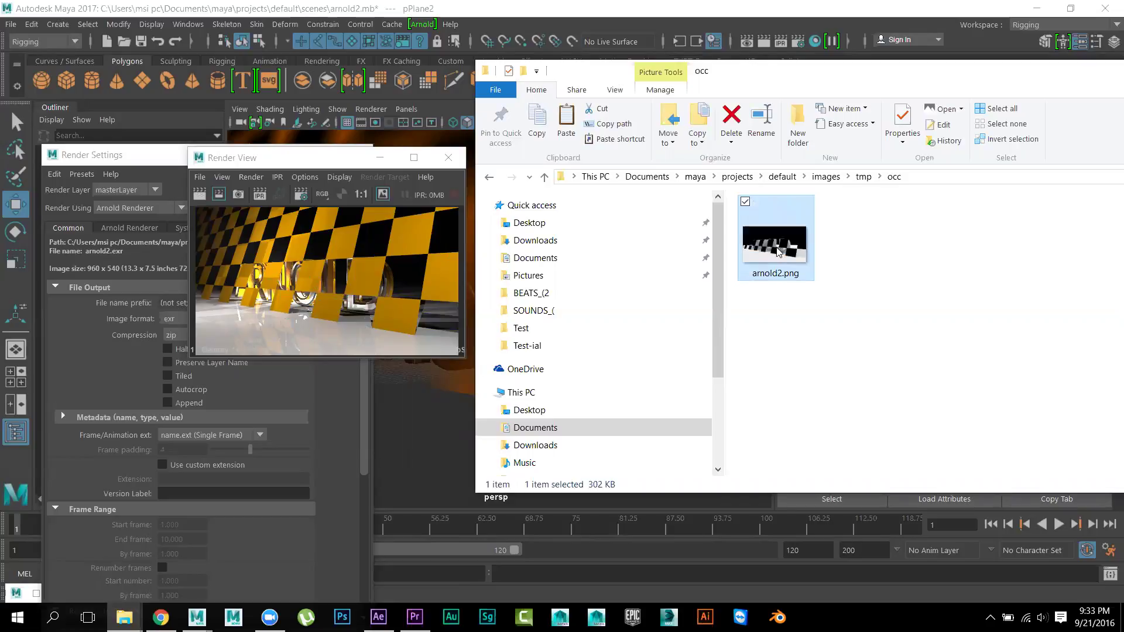
{"action": "double_click", "coordinate": [778, 252]}
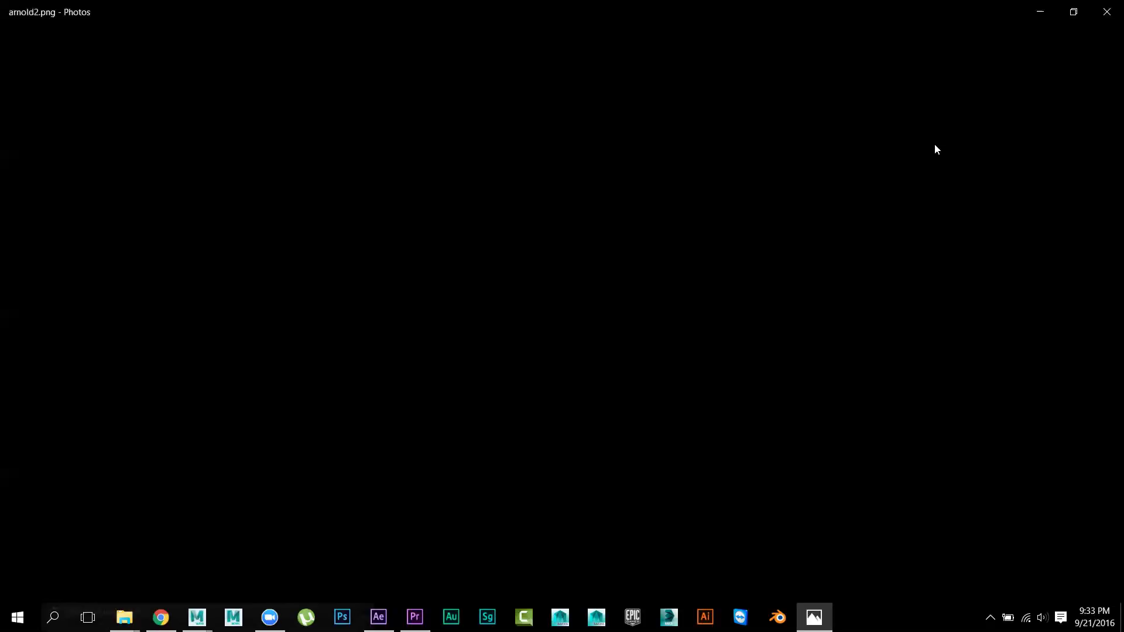
{"action": "left_click", "coordinate": [1107, 12]}
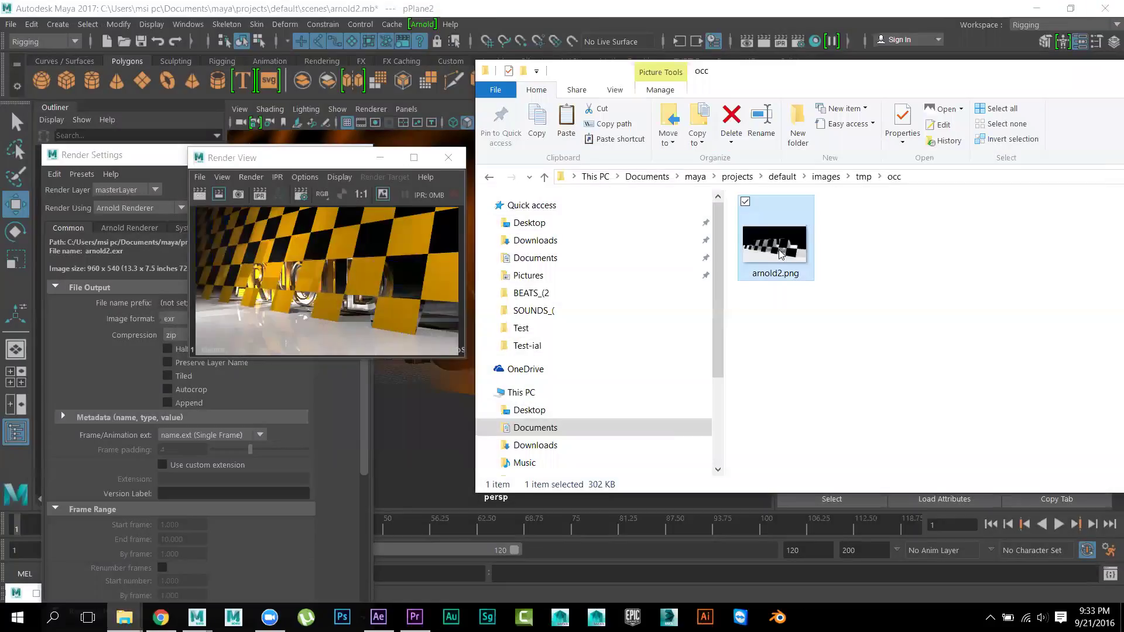
Open arnold2.png with FCheck, check the image's mask channel, and close the viewer
{"action": "right_click", "coordinate": [779, 253]}
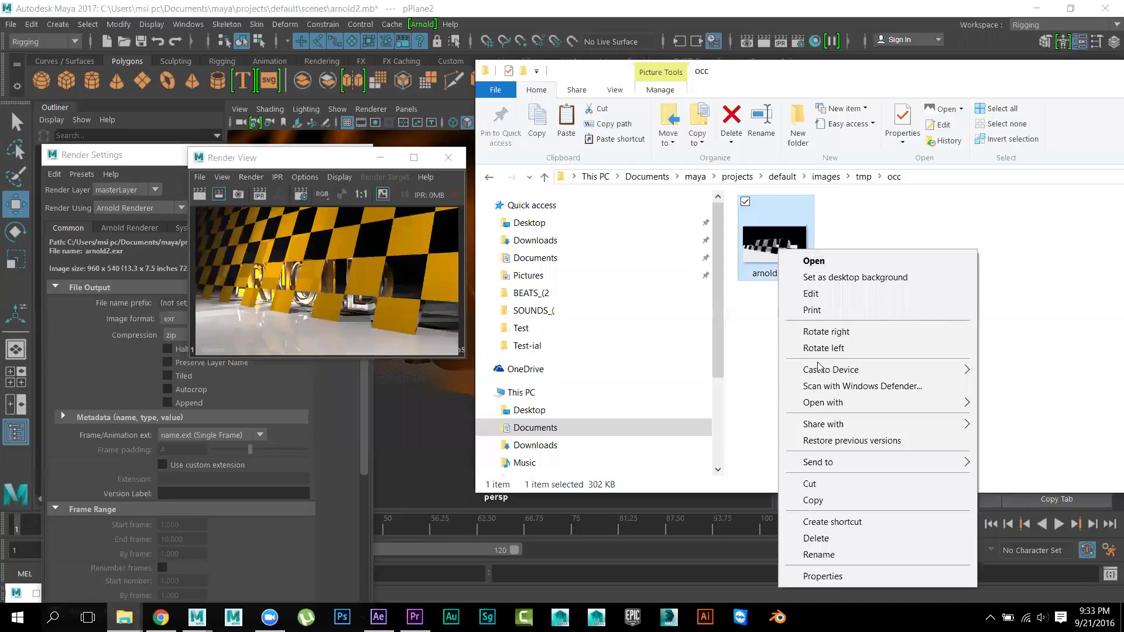
{"action": "mouse_move", "coordinate": [849, 408]}
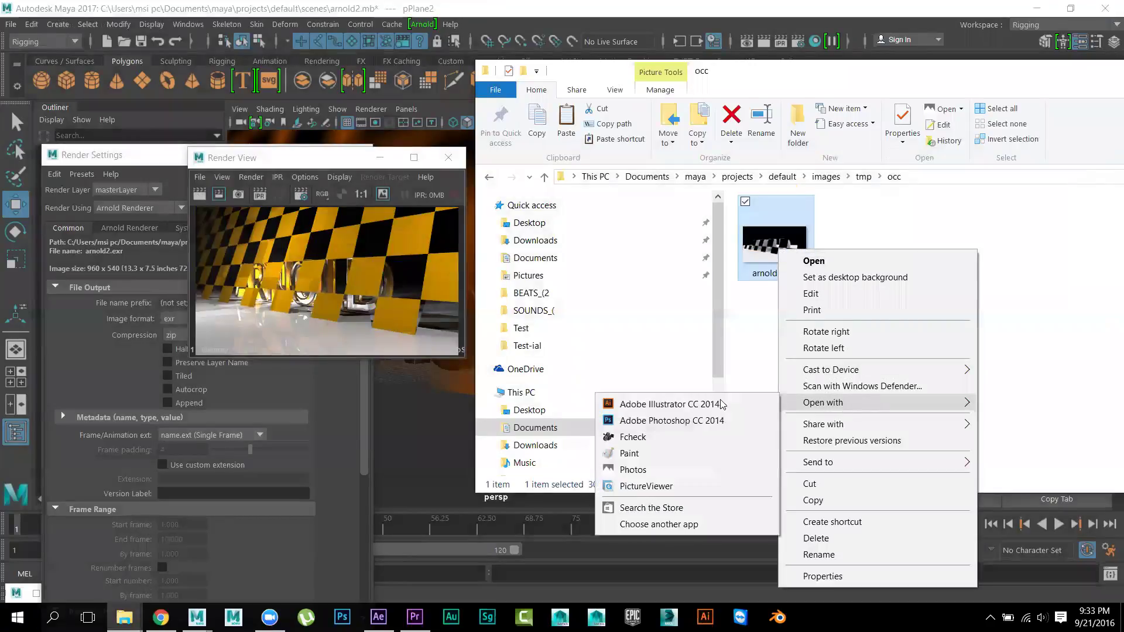
{"action": "left_click", "coordinate": [675, 439]}
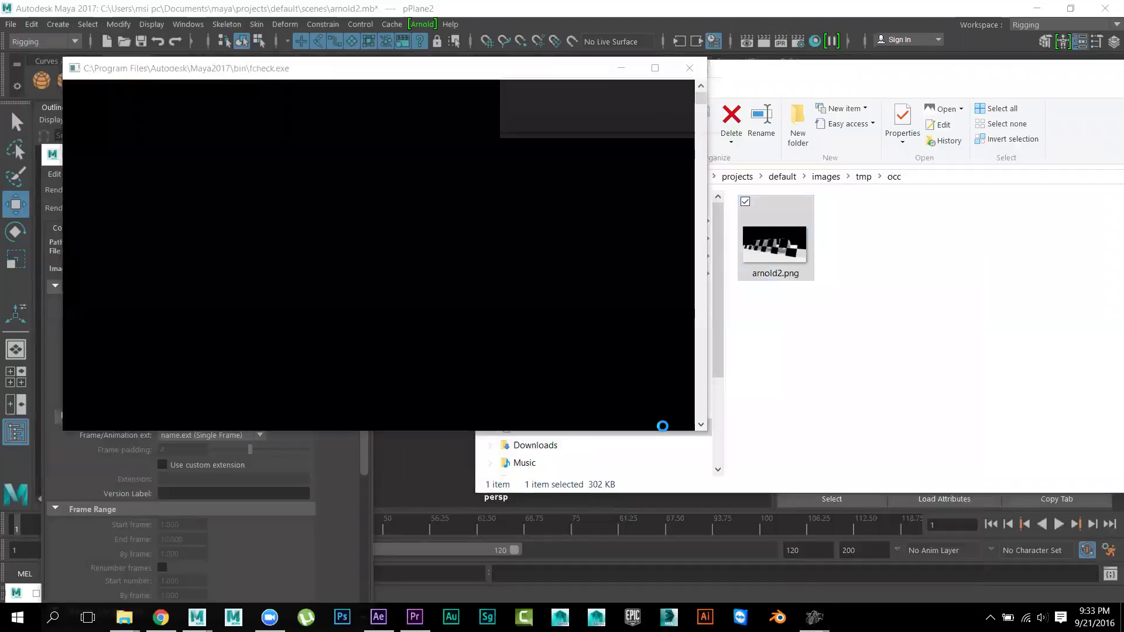
{"action": "left_click", "coordinate": [395, 119]}
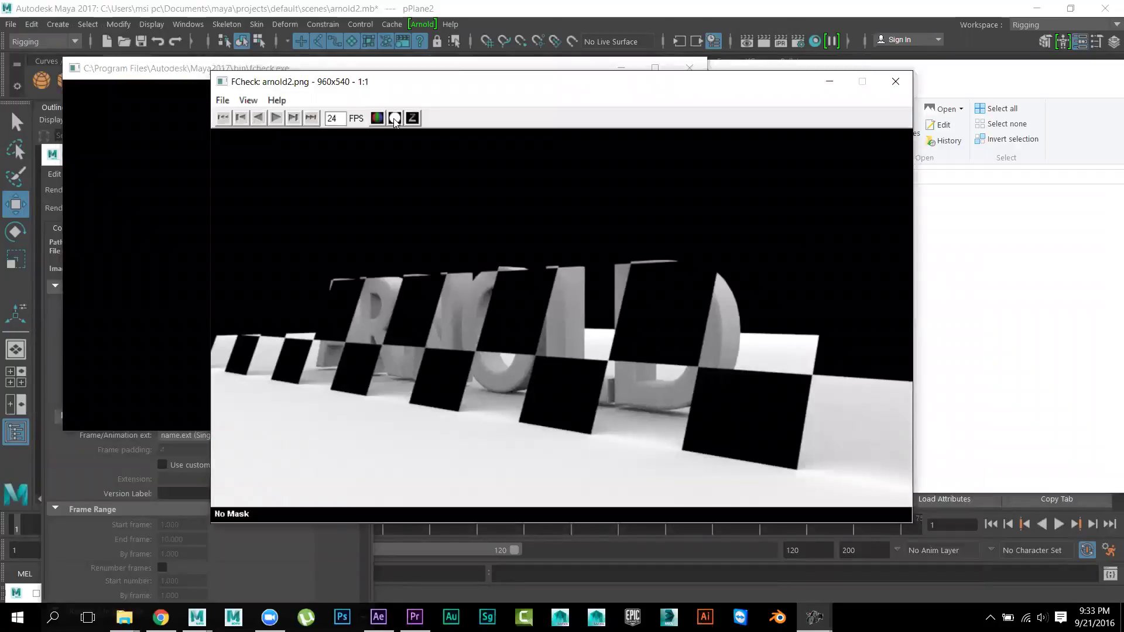
{"action": "left_click", "coordinate": [395, 119]}
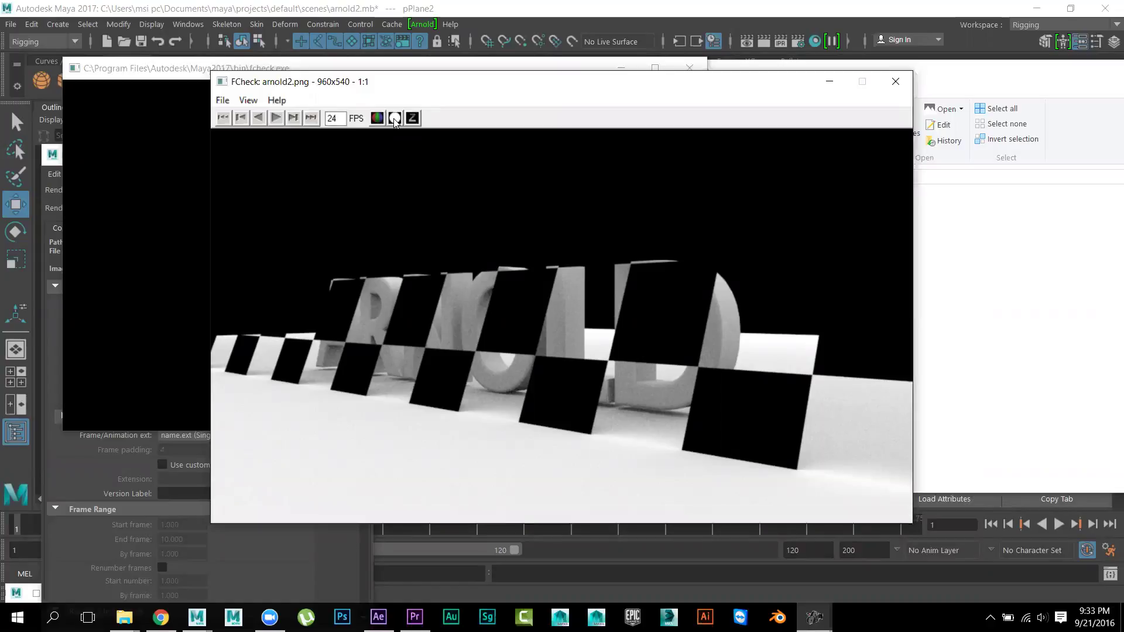
{"action": "left_click", "coordinate": [896, 81]}
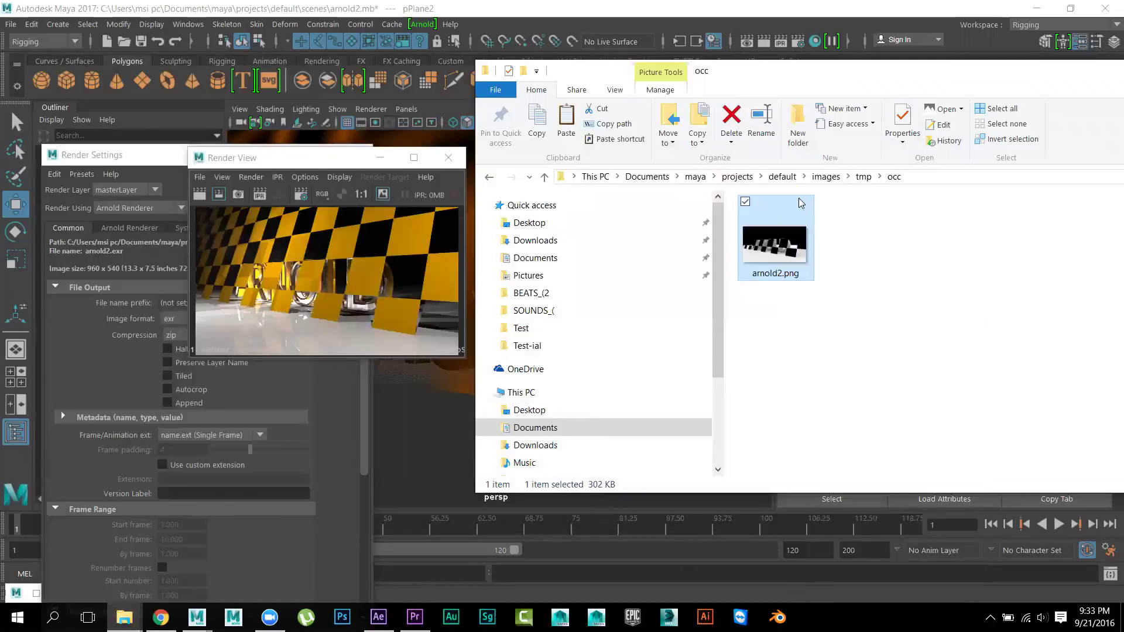
Switch back to Maya and select the occ AOV's node from the AOV list in Render Settings to show its attributes
{"action": "left_click", "coordinate": [152, 158]}
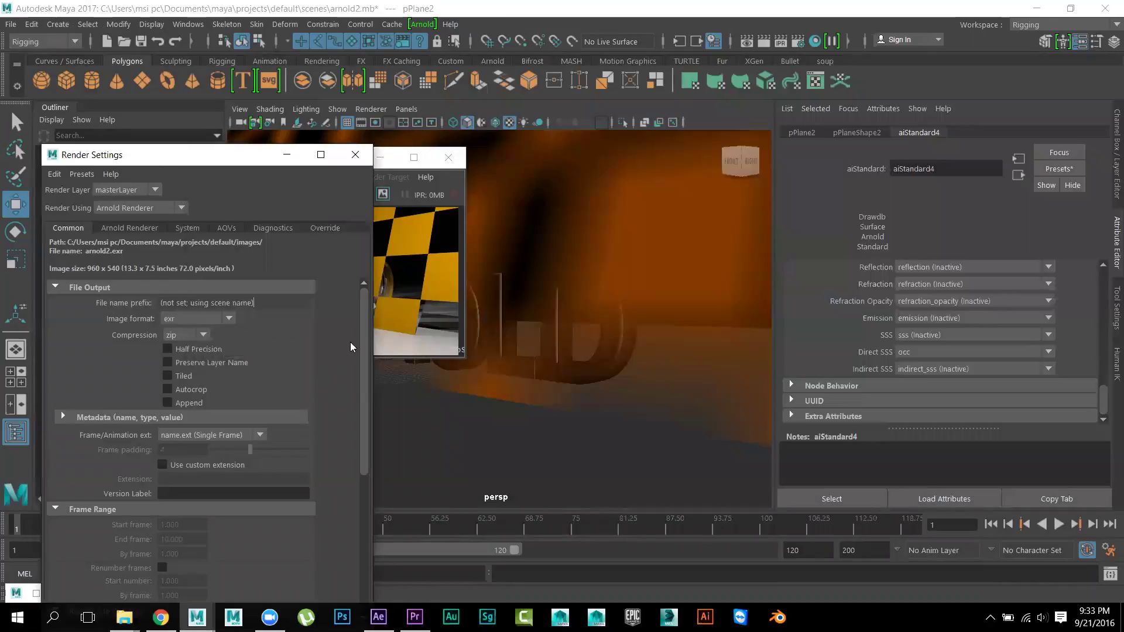
{"action": "left_click", "coordinate": [227, 229]}
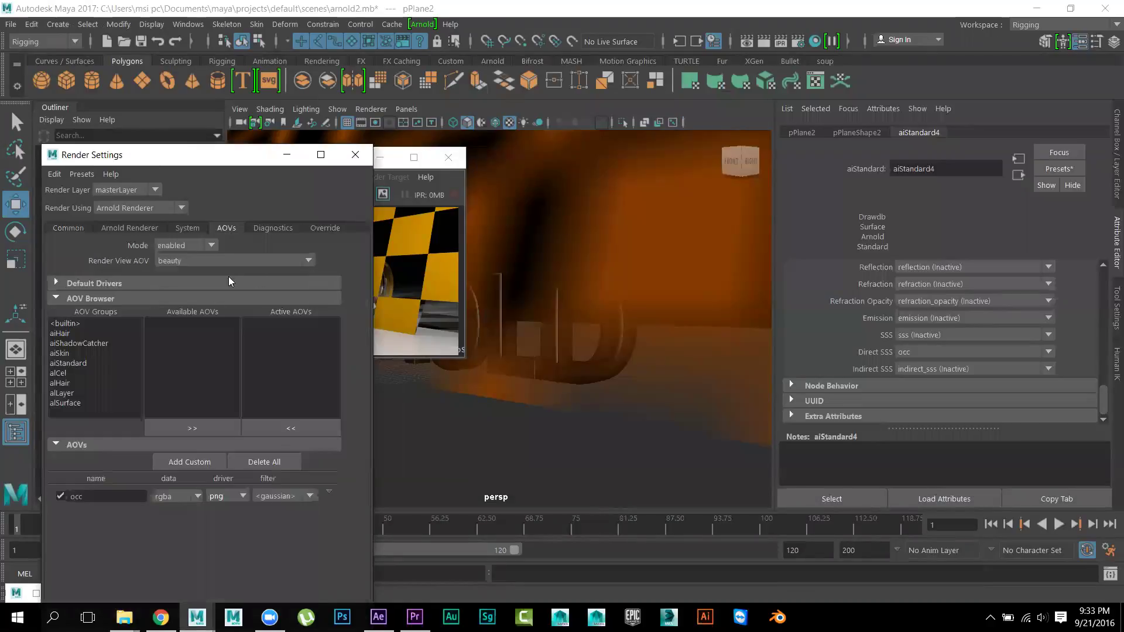
{"action": "left_click", "coordinate": [311, 495]}
{"action": "left_click", "coordinate": [342, 494]}
{"action": "left_click", "coordinate": [329, 494]}
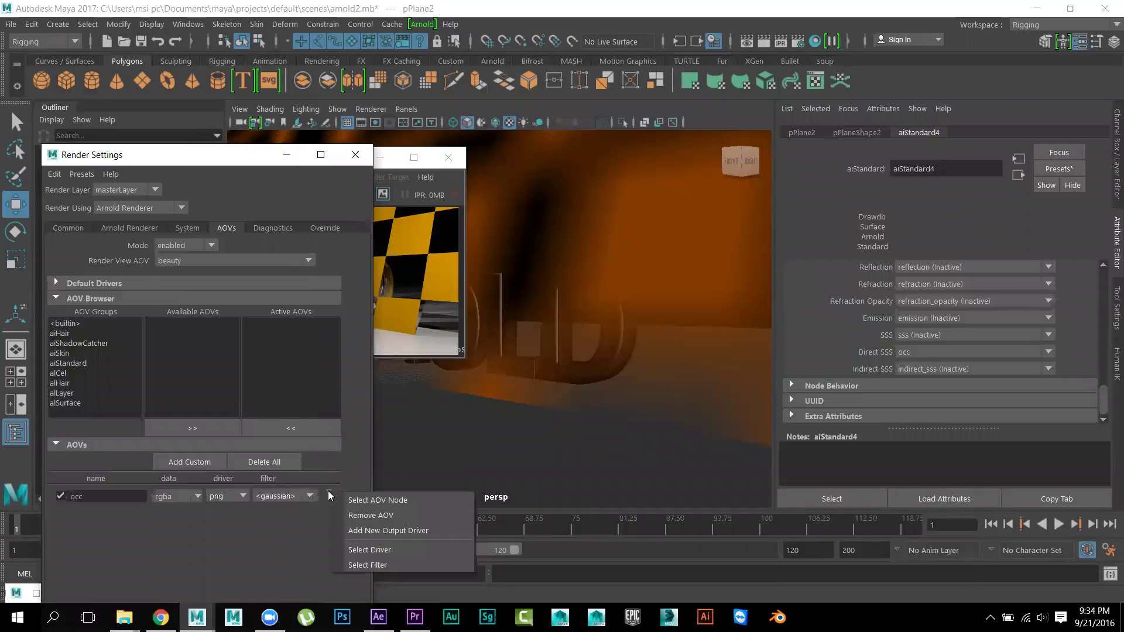
{"action": "left_click", "coordinate": [359, 501]}
{"action": "left_click", "coordinate": [787, 108]}
{"action": "left_click", "coordinate": [788, 108]}
{"action": "left_click", "coordinate": [788, 109]}
{"action": "left_click", "coordinate": [790, 123]}
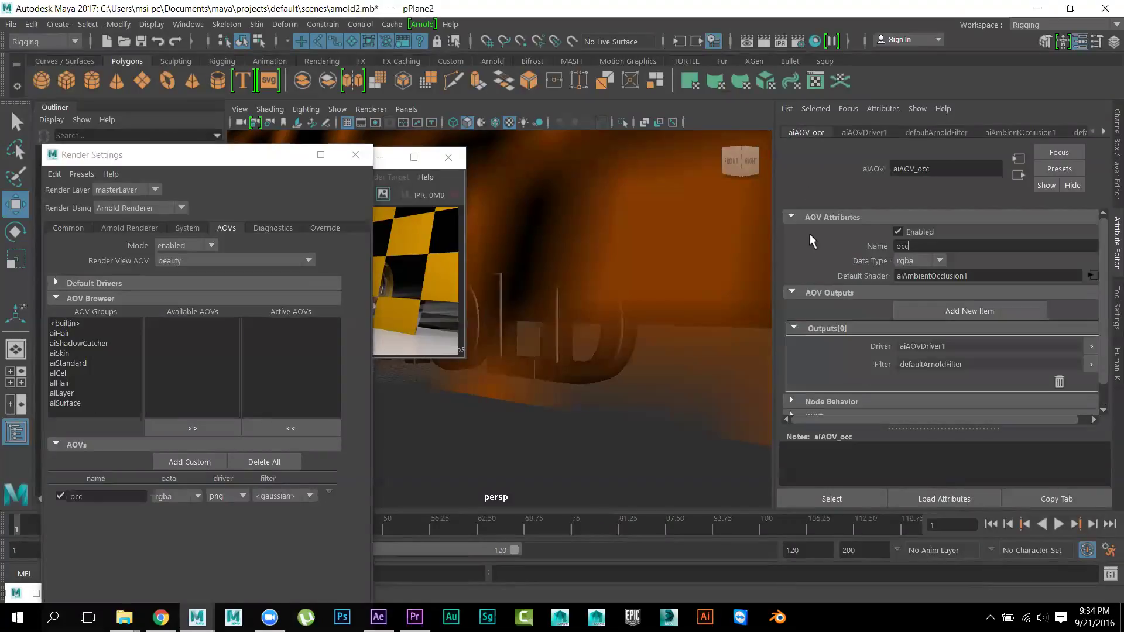
Examine the data type options available for the occ AOV, keeping rgba
{"action": "left_click", "coordinate": [940, 258]}
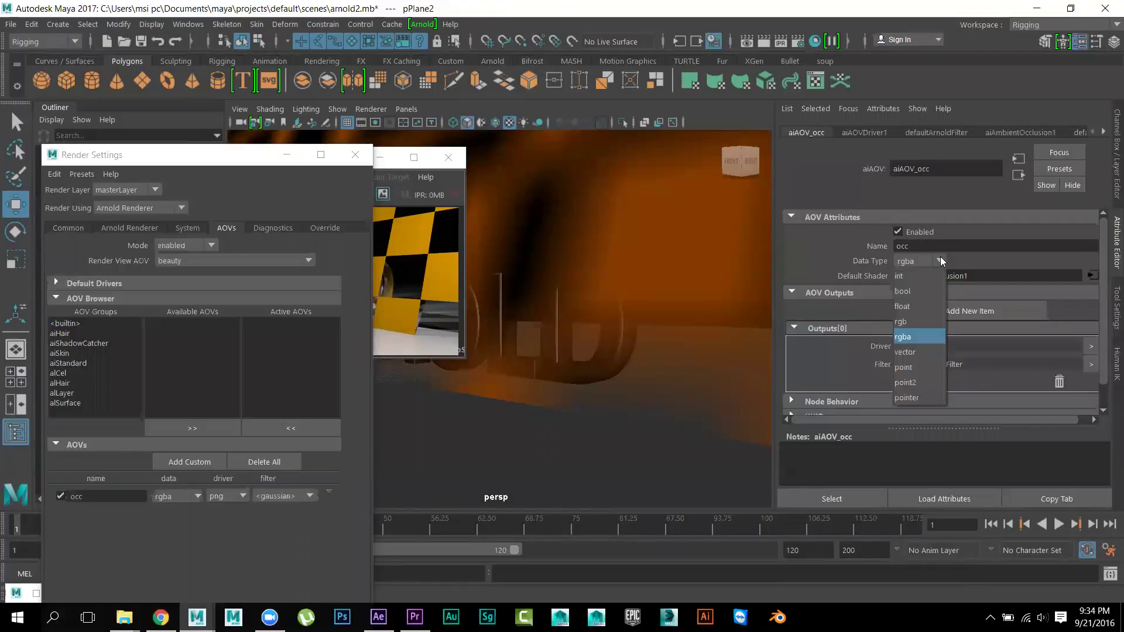
{"action": "left_click", "coordinate": [940, 257]}
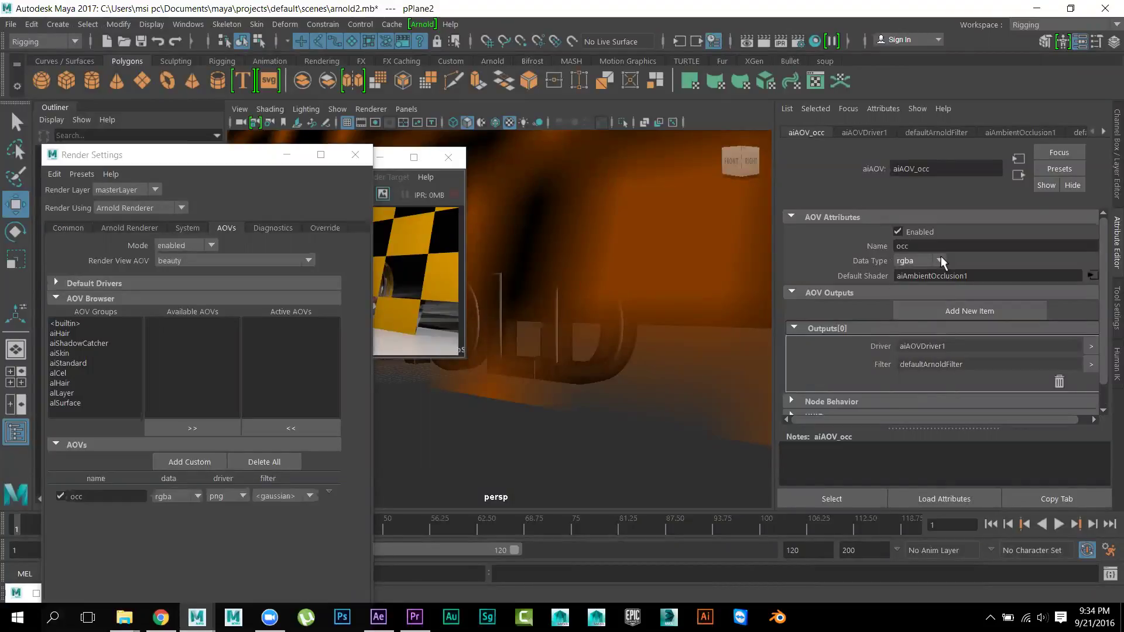
{"action": "left_click", "coordinate": [940, 260]}
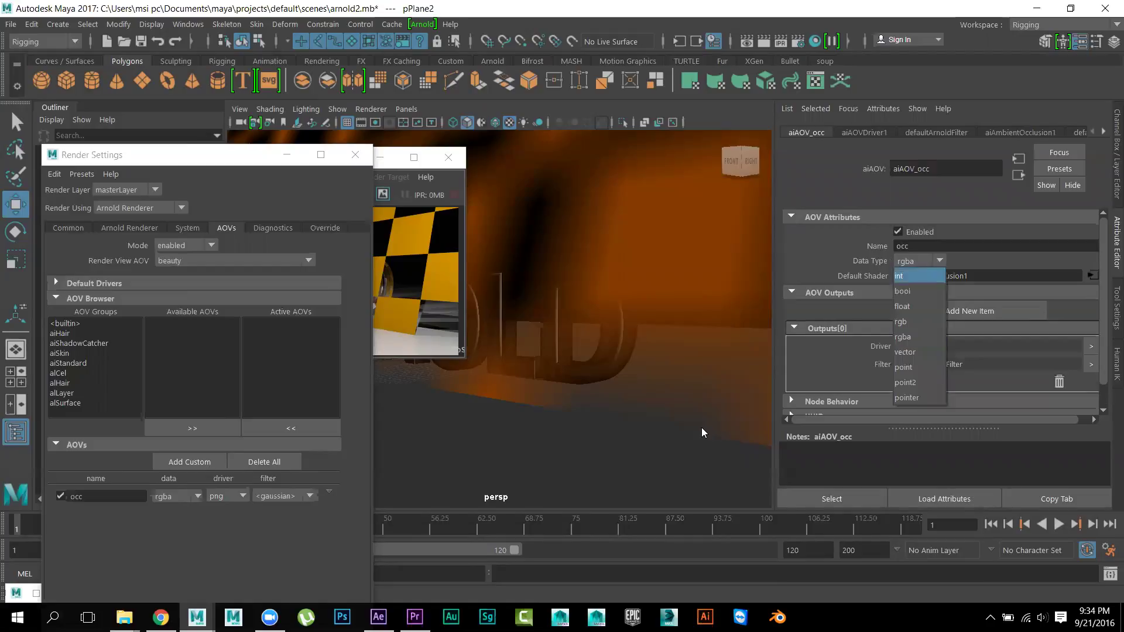
{"action": "left_click", "coordinate": [514, 457]}
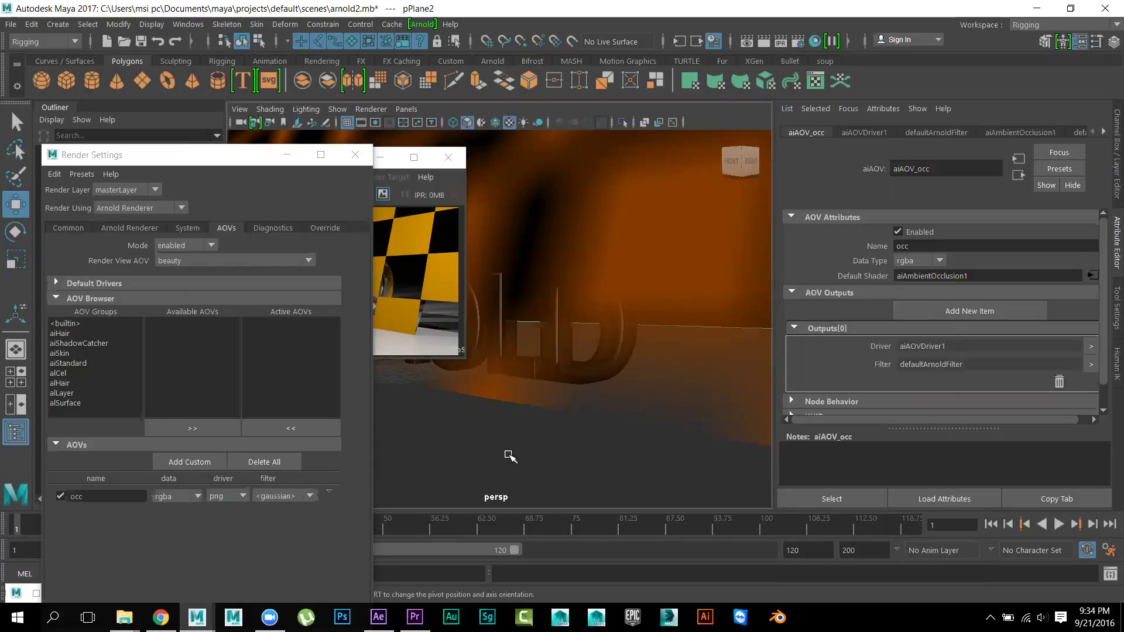
Assign a new Arnold aiShadowCatcher material to the floor plane pPlane1
{"action": "right_click", "coordinate": [493, 447]}
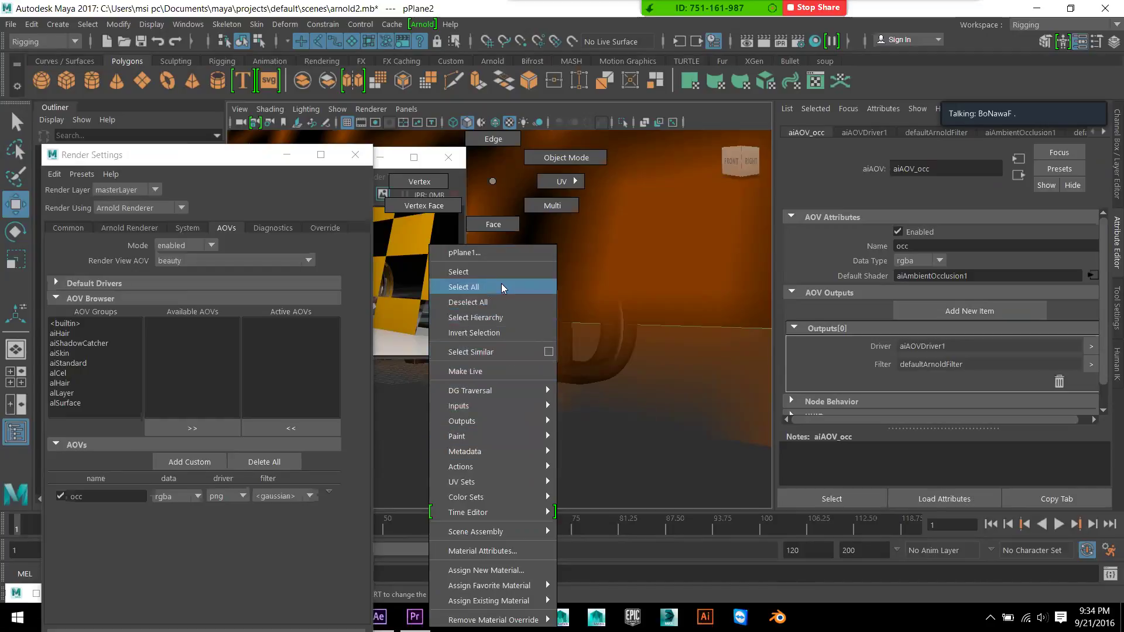
{"action": "left_click", "coordinate": [493, 571]}
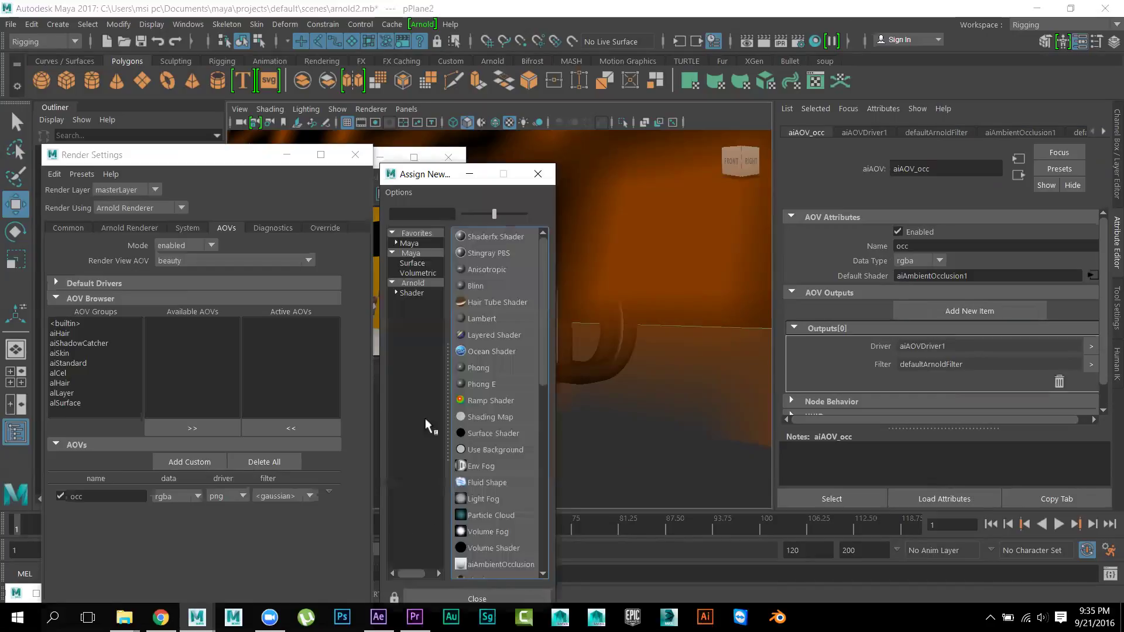
{"action": "left_click", "coordinate": [422, 282]}
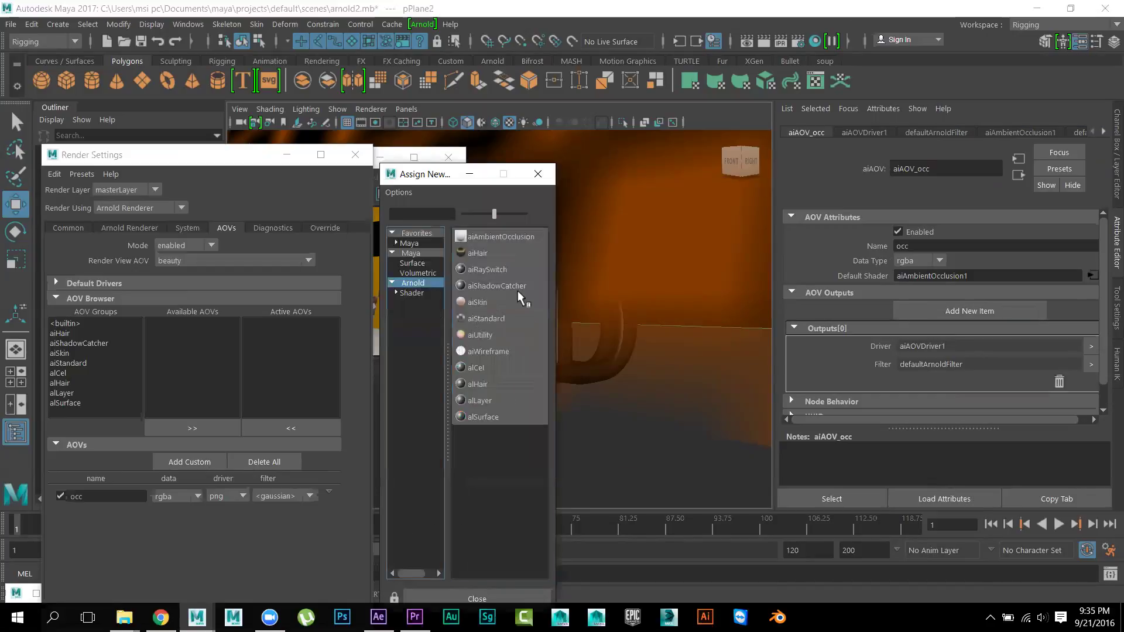
{"action": "left_click", "coordinate": [499, 286]}
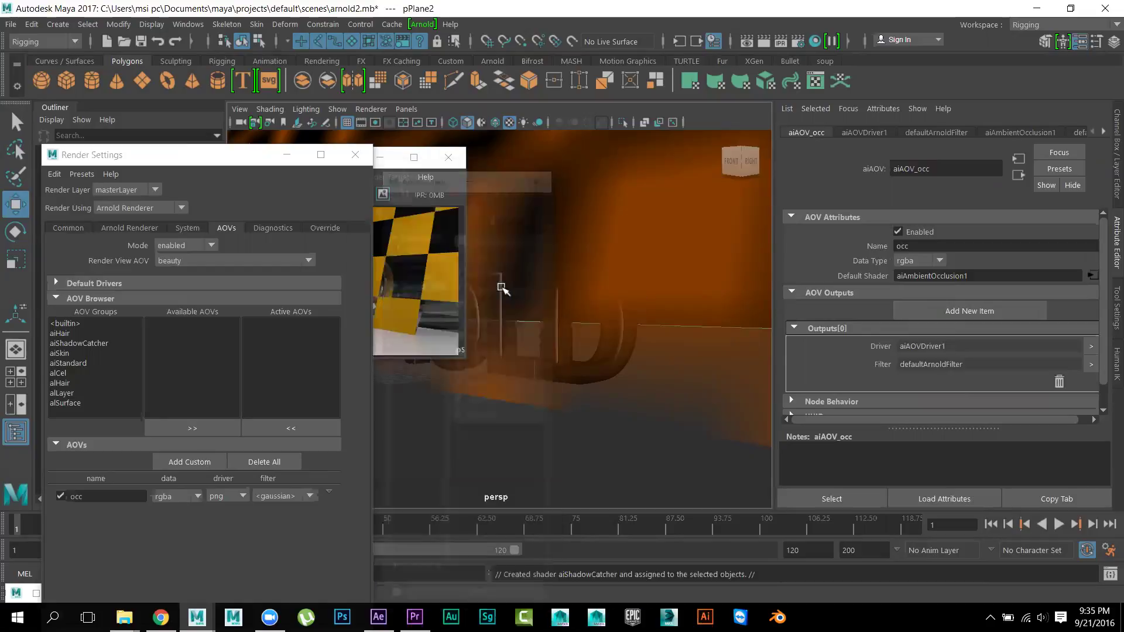
Close the Render View, start the Arnold Render View, and place its window clear of the viewport and shader attributes
{"action": "left_click", "coordinate": [448, 157]}
{"action": "left_click", "coordinate": [427, 24]}
{"action": "left_click", "coordinate": [451, 51]}
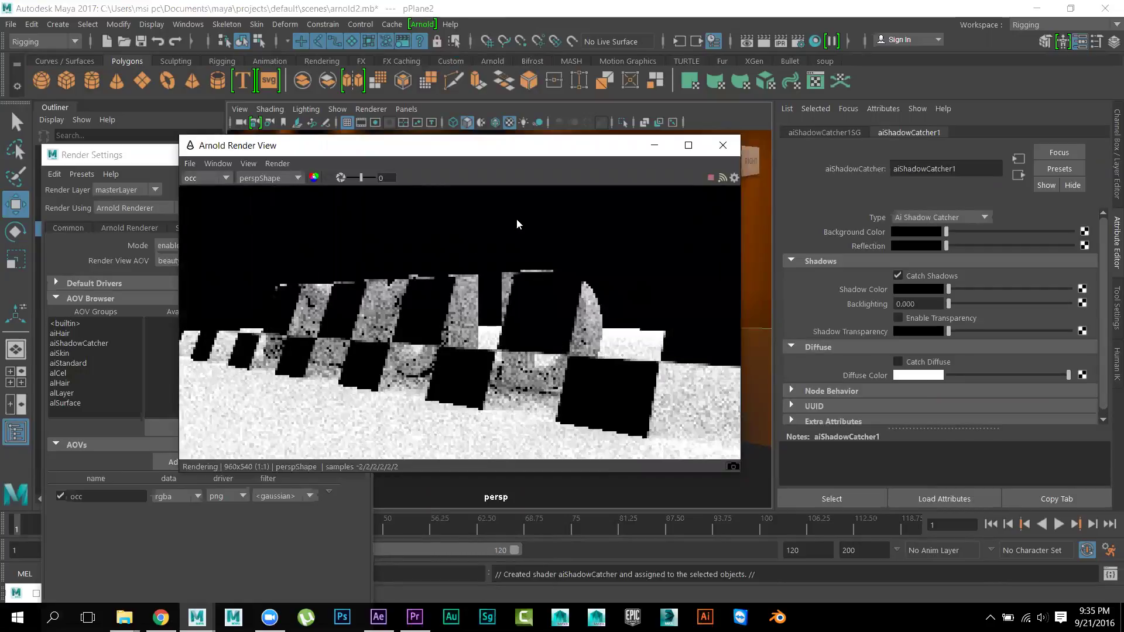
{"action": "left_click_drag", "start_coordinate": [467, 154], "coordinate": [306, 154]}
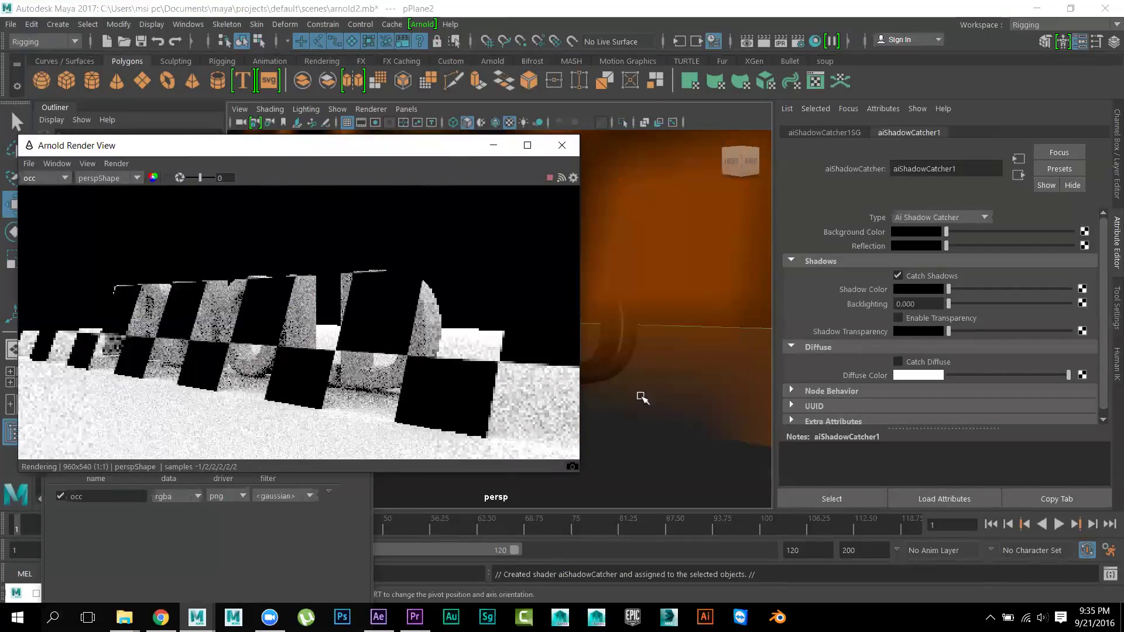
Enable transparency in the shadow catcher's shadow settings and check the render from a changed camera angle
{"action": "left_click", "coordinate": [915, 316]}
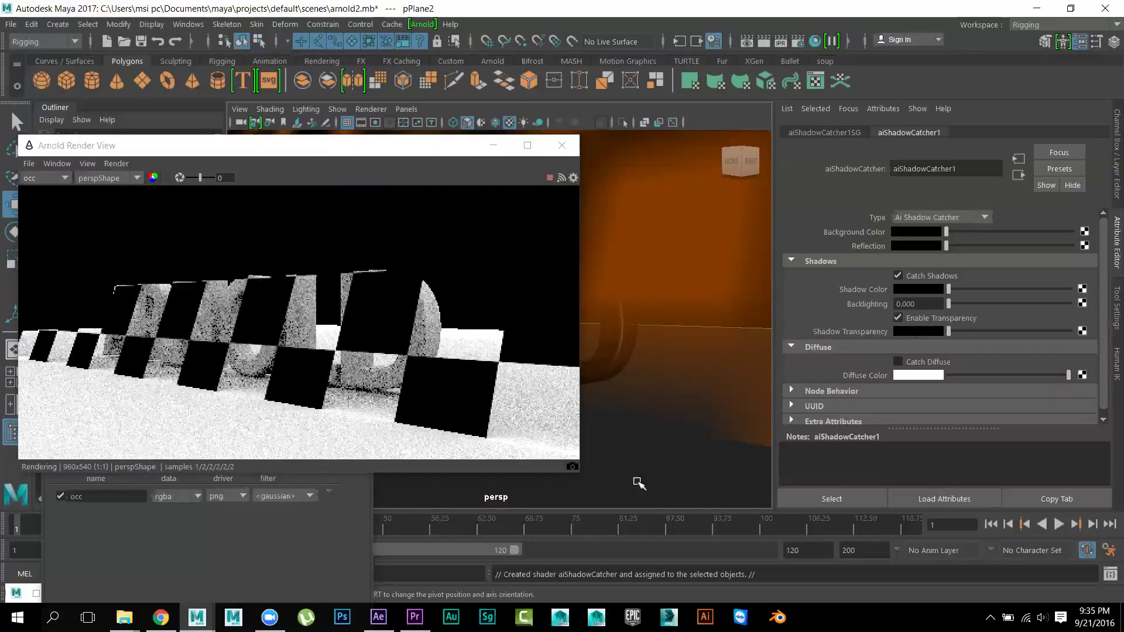
{"action": "left_click_drag", "start_coordinate": [636, 480], "coordinate": [655, 473], "text": "alt"}
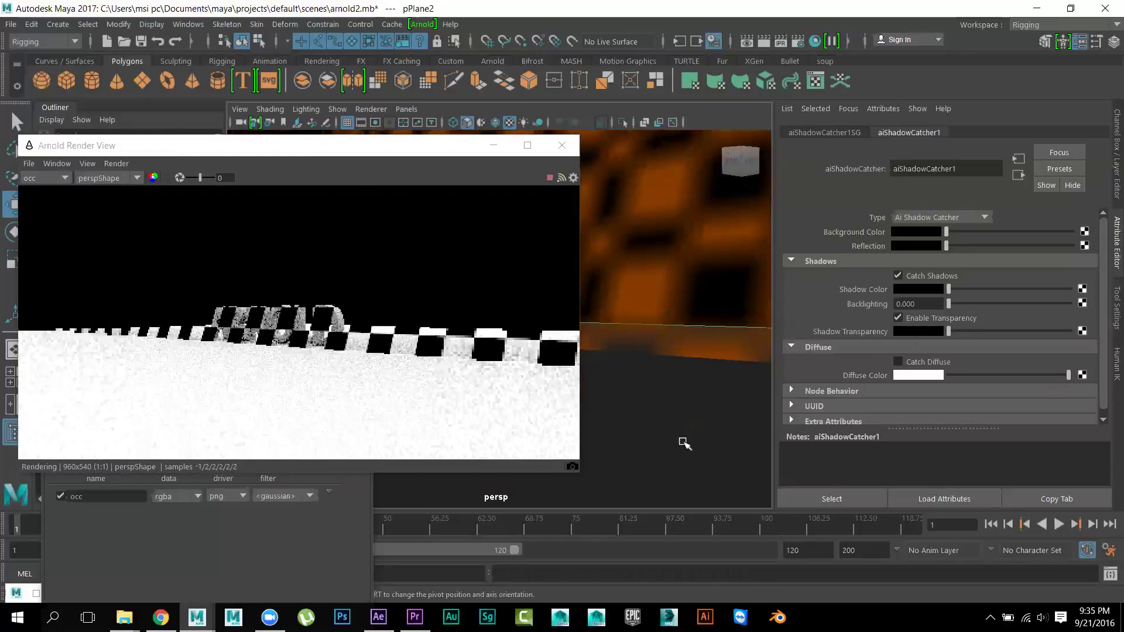
Turn off Opaque in the Arnold attributes of the pPlaneShape1 mesh
{"action": "left_click", "coordinate": [790, 110]}
{"action": "left_click", "coordinate": [793, 123]}
{"action": "left_click", "coordinate": [789, 110]}
{"action": "left_click", "coordinate": [813, 132]}
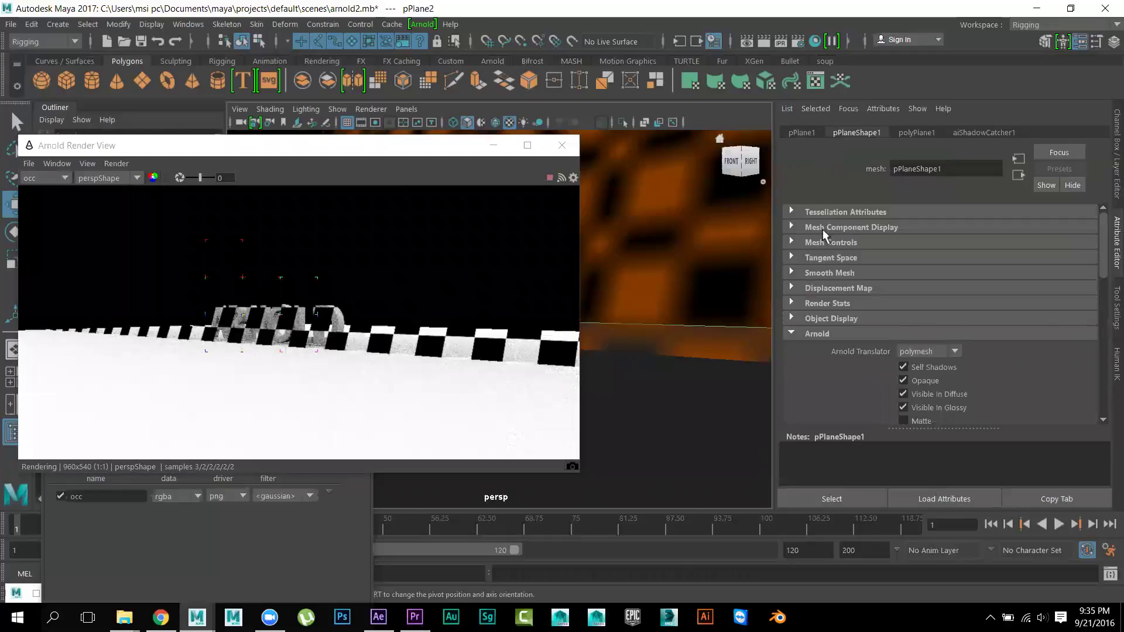
{"action": "left_click", "coordinate": [920, 382]}
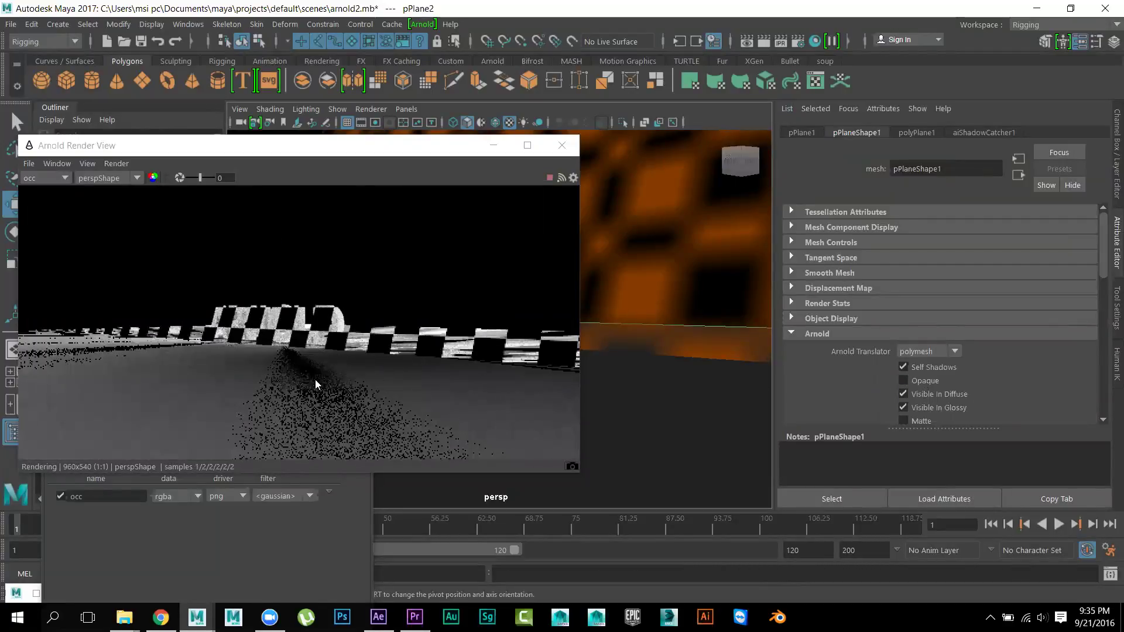
{"action": "scroll", "coordinate": [622, 384], "scroll_direction": "up", "scroll_amount": 2}
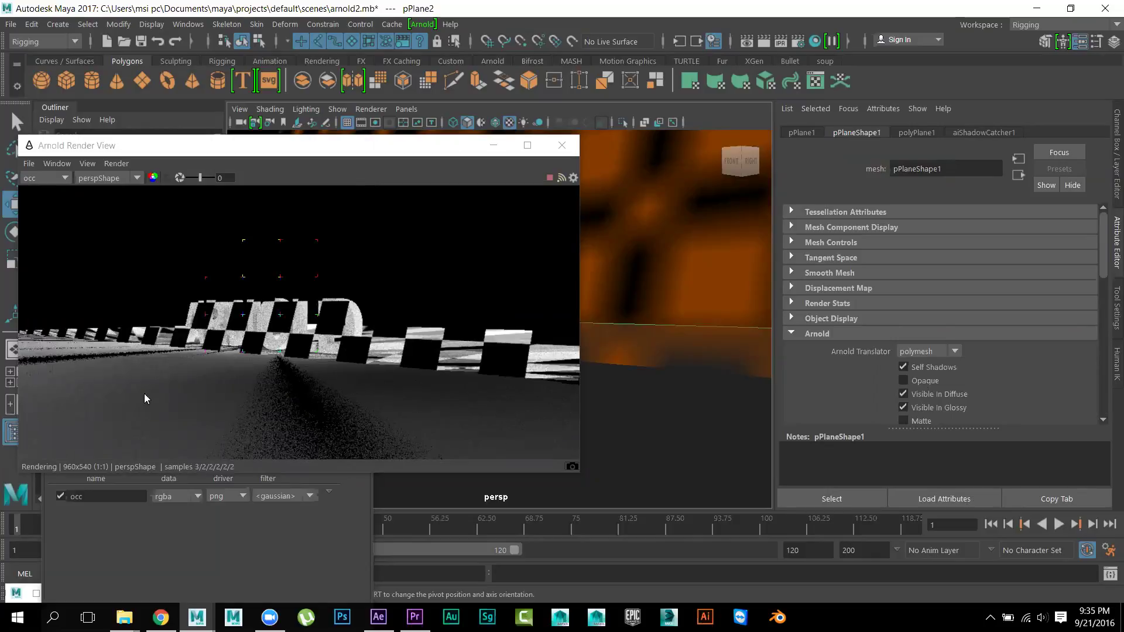
Display the Beauty pass in the Arnold Render View and place the window clear of the viewport
{"action": "left_click", "coordinate": [408, 346]}
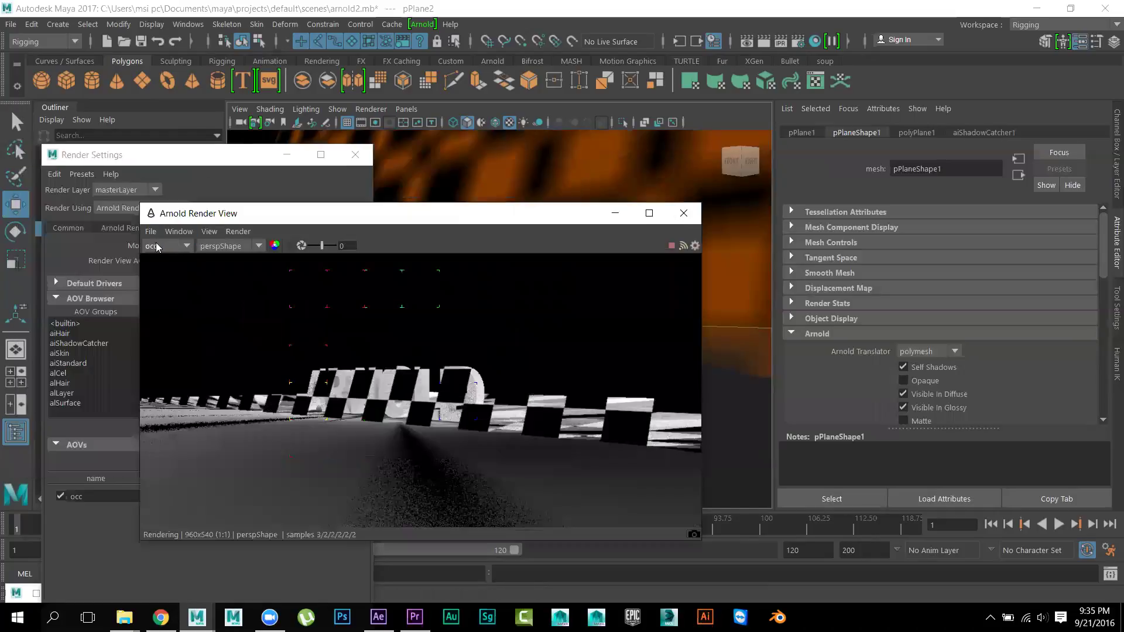
{"action": "left_click", "coordinate": [161, 246]}
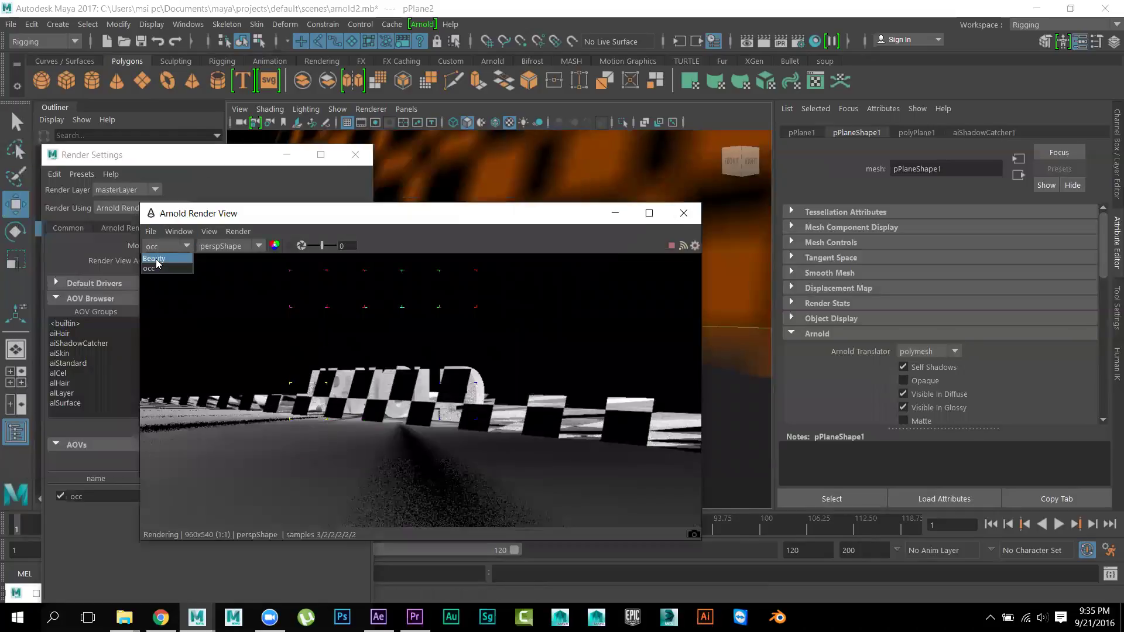
{"action": "left_click", "coordinate": [161, 261]}
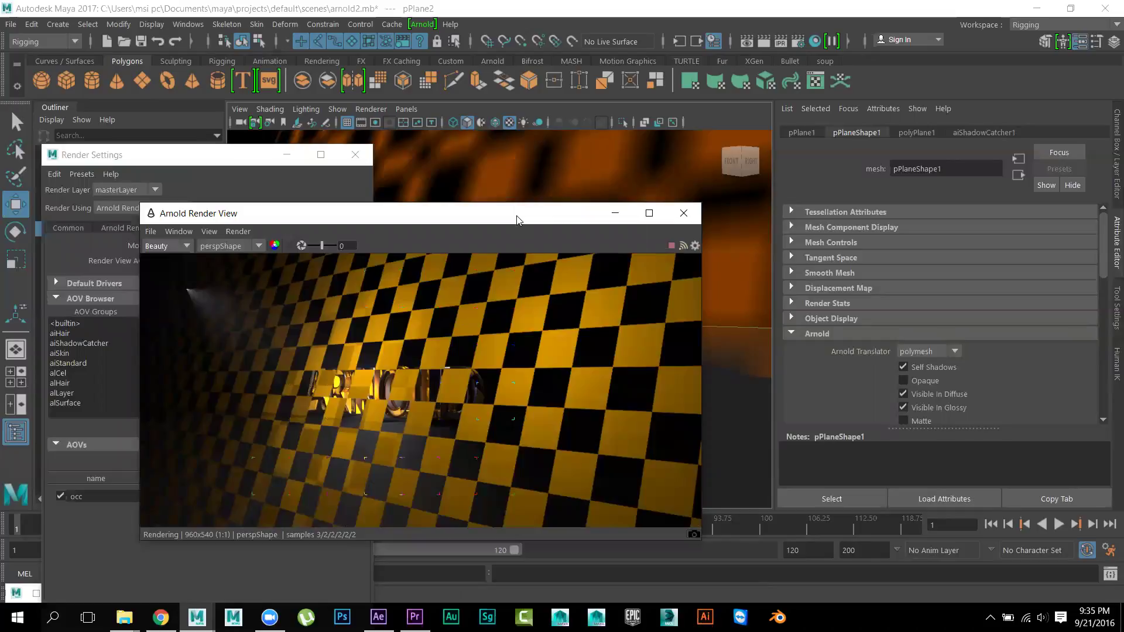
{"action": "left_click_drag", "start_coordinate": [517, 220], "coordinate": [197, 200]}
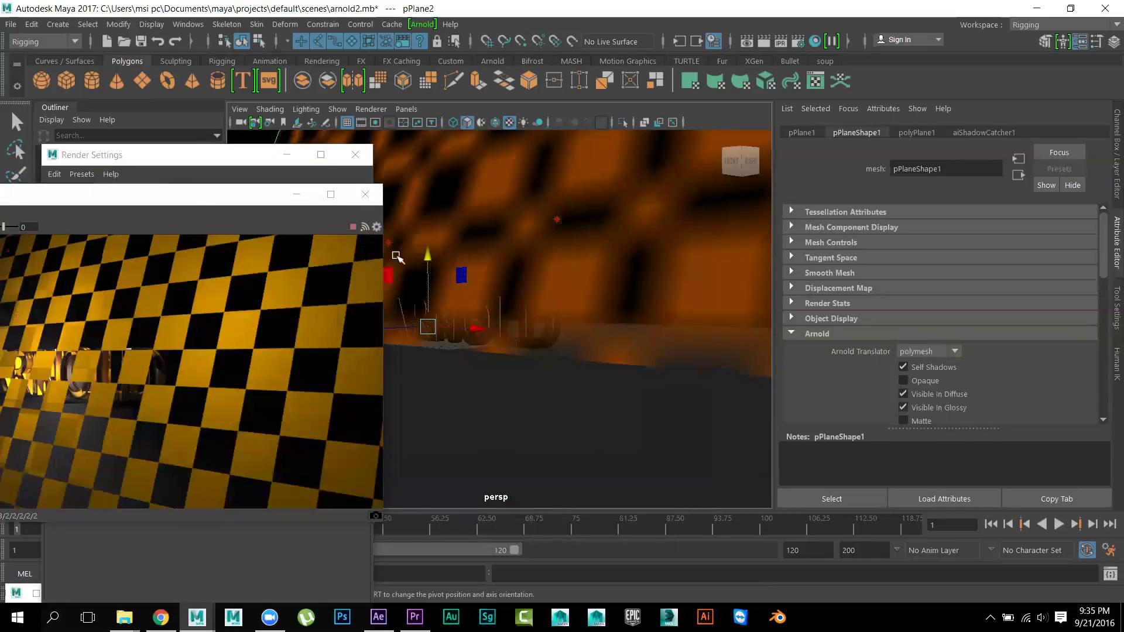
Reposition the checkered plane relative to the ARNOLD text in the perspective view
{"action": "left_click_drag", "start_coordinate": [423, 253], "coordinate": [462, 70]}
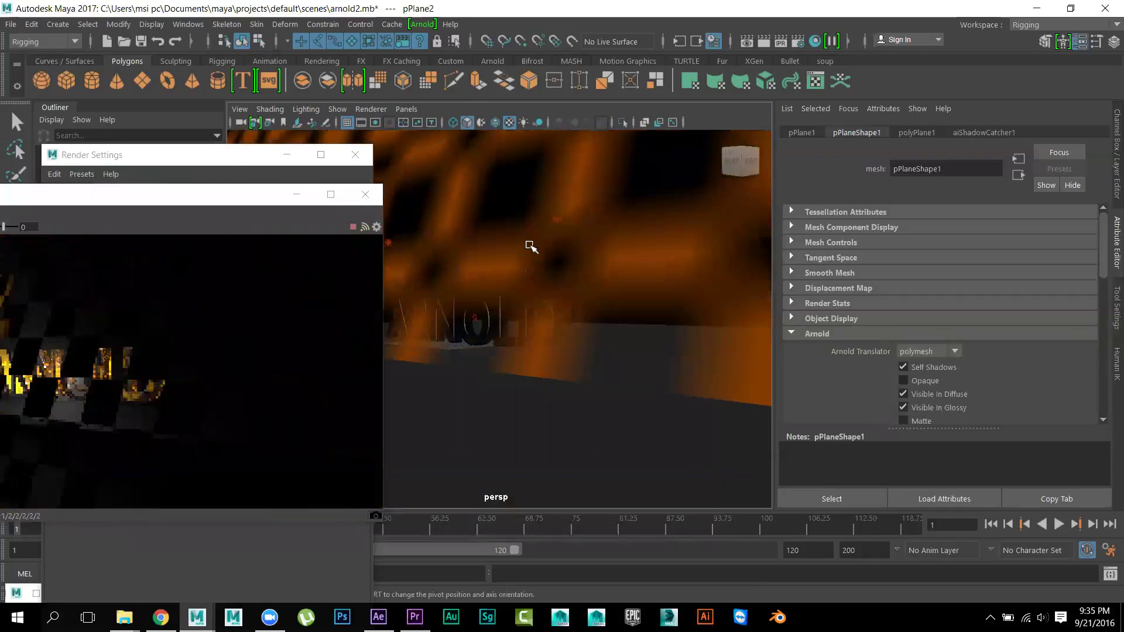
{"action": "middle_click_drag", "start_coordinate": [572, 326], "coordinate": [592, 168]}
{"action": "mouse_move", "coordinate": [570, 362]}
{"action": "middle_mouse_down"}
{"action": "mouse_move", "coordinate": [584, 213]}
{"action": "mouse_move", "coordinate": [569, 390]}
{"action": "middle_mouse_up"}
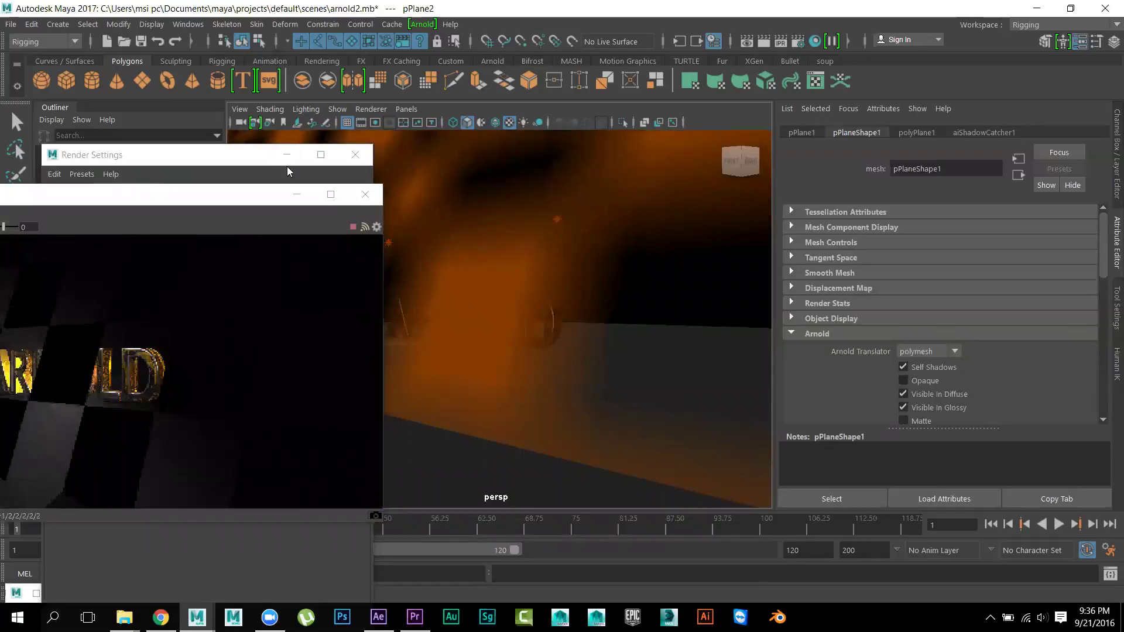
Close and reopen the Arnold Render View, arranging it and the Render Settings window to uncover the viewport
{"action": "left_click", "coordinate": [206, 165]}
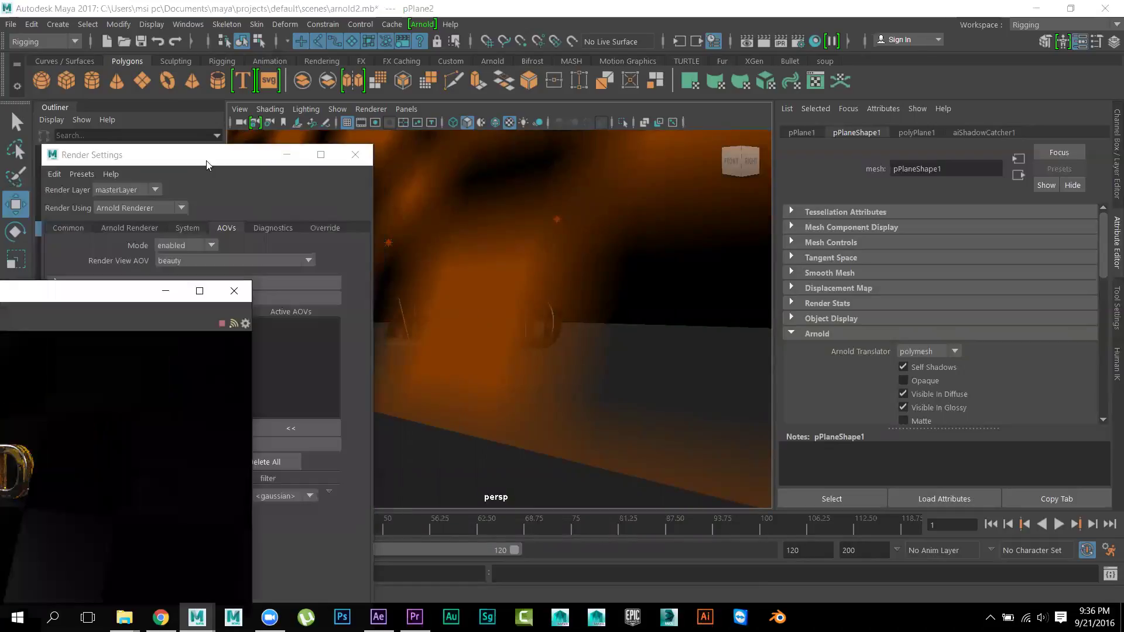
{"action": "left_click_drag", "start_coordinate": [206, 165], "coordinate": [492, 386]}
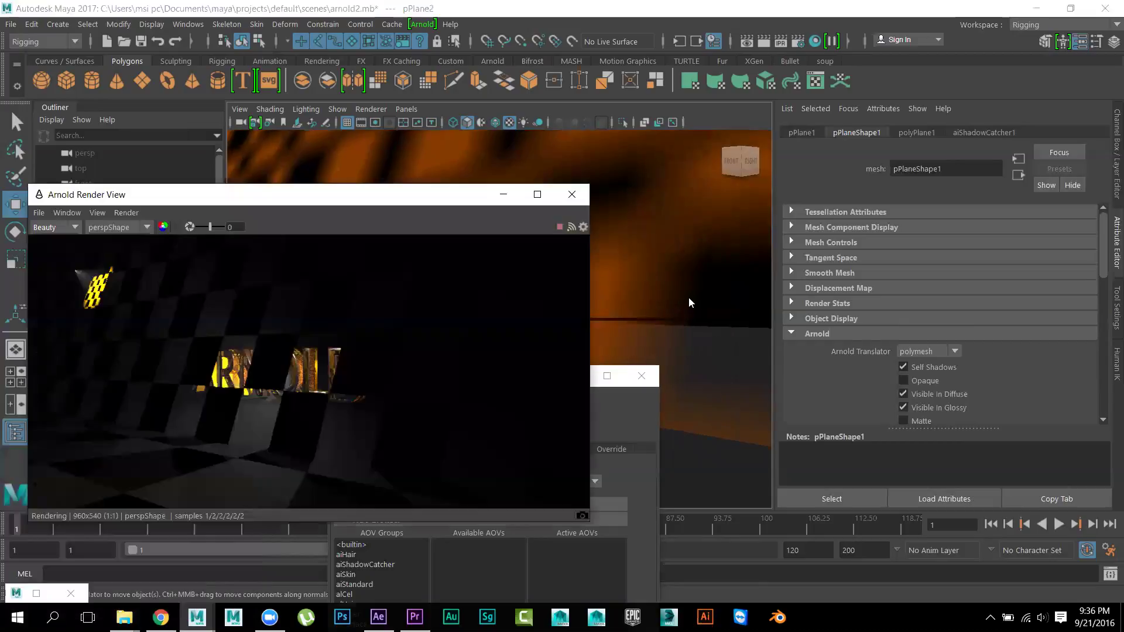
{"action": "left_click", "coordinate": [571, 195]}
{"action": "left_click", "coordinate": [422, 24]}
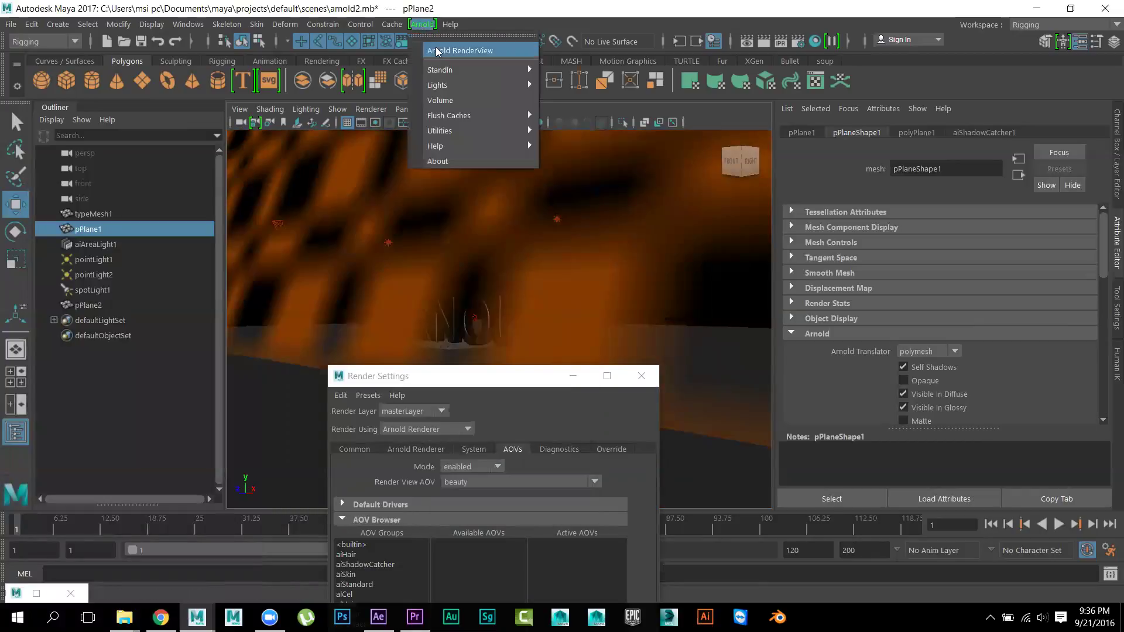
{"action": "left_click", "coordinate": [459, 50]}
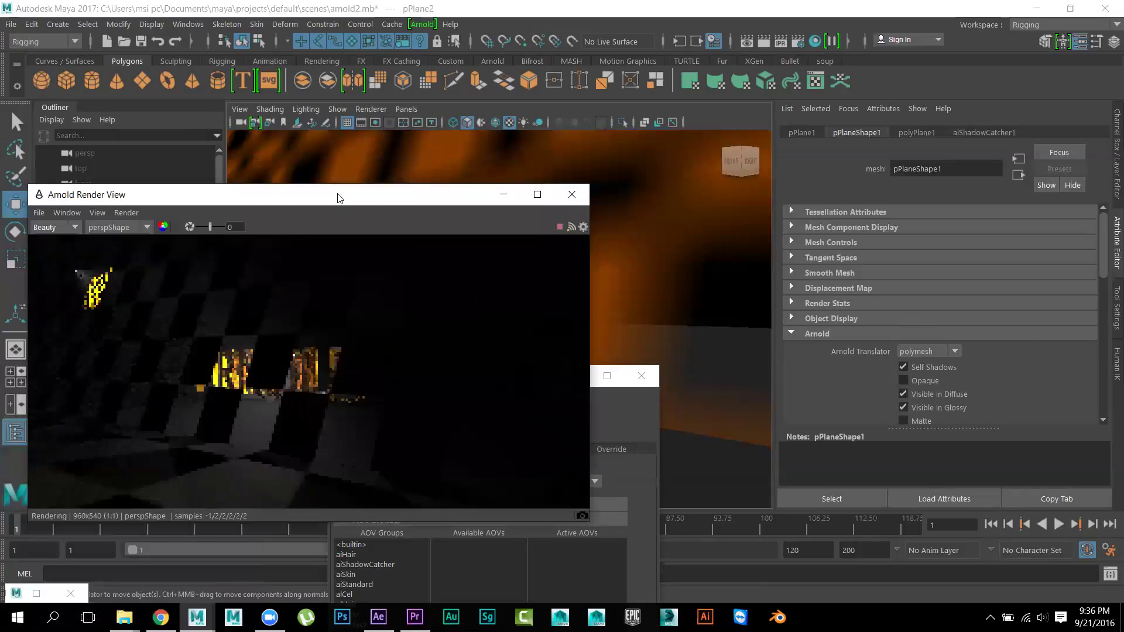
{"action": "left_click_drag", "start_coordinate": [337, 197], "coordinate": [169, 182]}
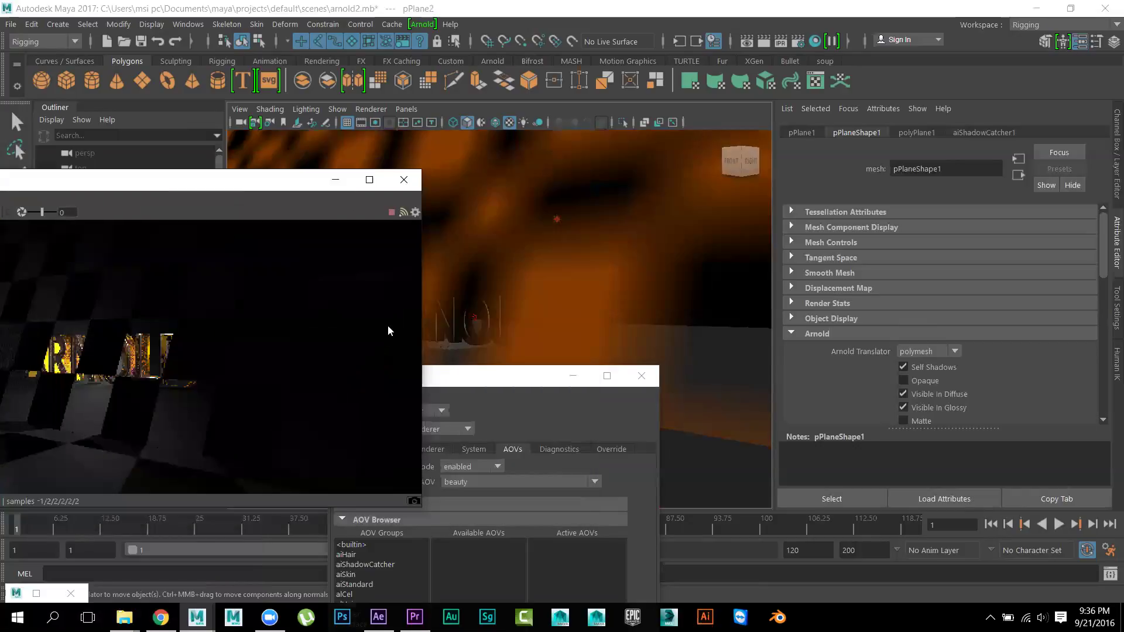
Examine the ARNOLD text and the checkered plane from several angles in the viewport and live render
{"action": "left_click", "coordinate": [482, 383]}
{"action": "middle_click_drag", "start_coordinate": [575, 297], "coordinate": [640, 304], "text": "alt"}
{"action": "left_click_drag", "start_coordinate": [584, 233], "coordinate": [617, 296], "text": "alt"}
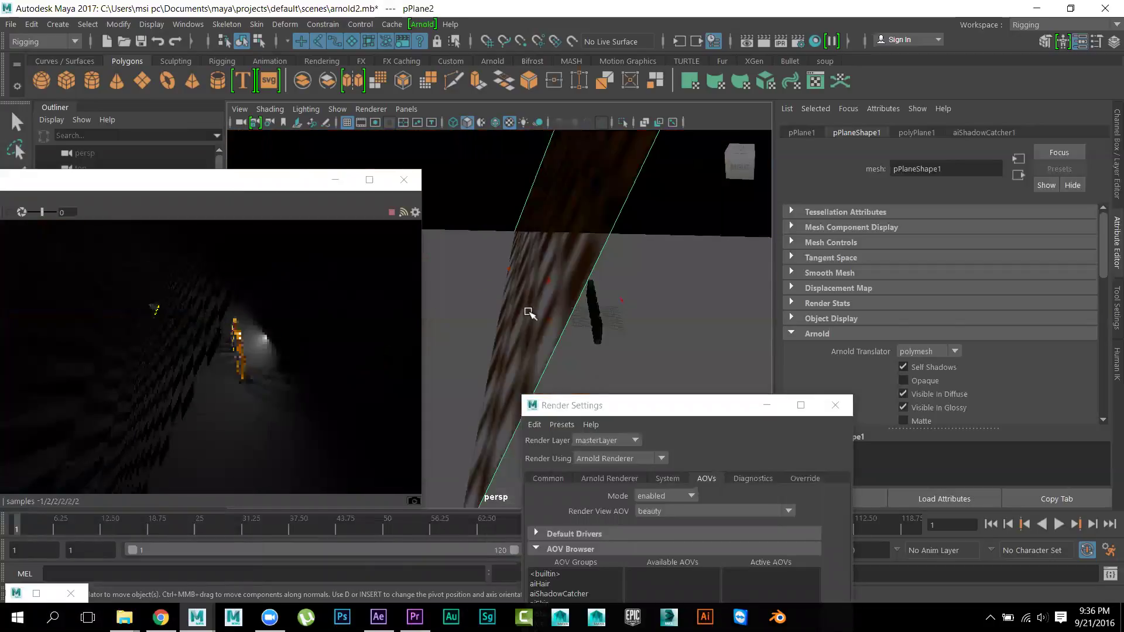
{"action": "left_click_drag", "start_coordinate": [514, 308], "coordinate": [572, 338], "text": "alt"}
{"action": "right_click_drag", "start_coordinate": [521, 351], "coordinate": [715, 339], "text": "alt"}
{"action": "left_click_drag", "start_coordinate": [714, 339], "coordinate": [572, 368], "text": "alt"}
{"action": "right_click_drag", "start_coordinate": [572, 369], "coordinate": [682, 343], "text": "alt"}
{"action": "left_click_drag", "start_coordinate": [682, 343], "coordinate": [655, 339], "text": "alt"}
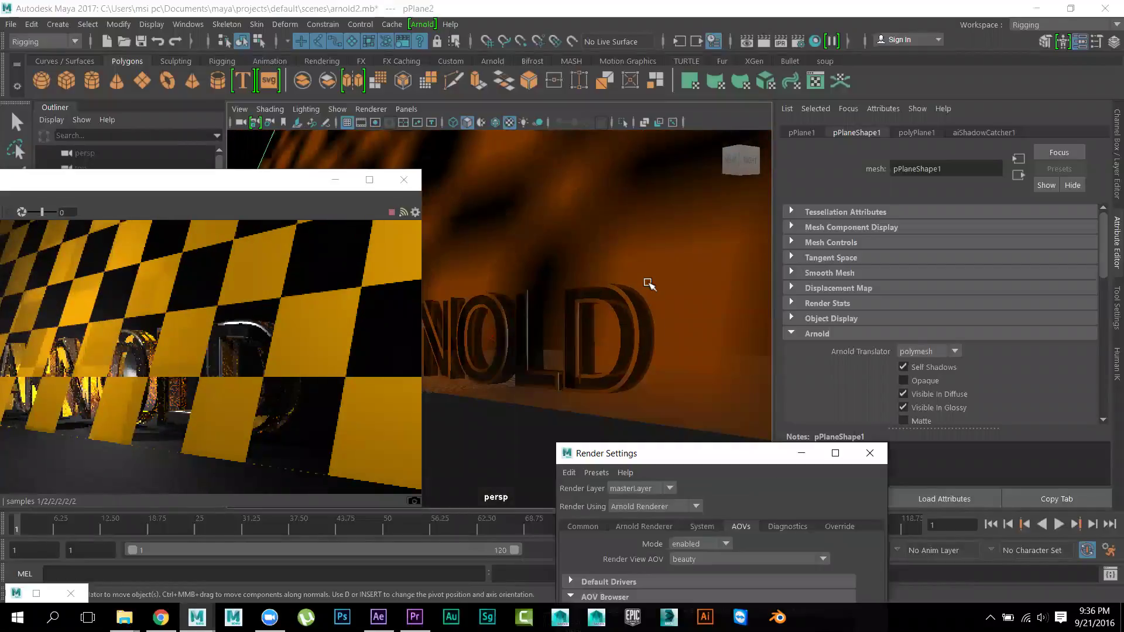
{"action": "left_click_drag", "start_coordinate": [655, 271], "coordinate": [655, 246], "text": "alt"}
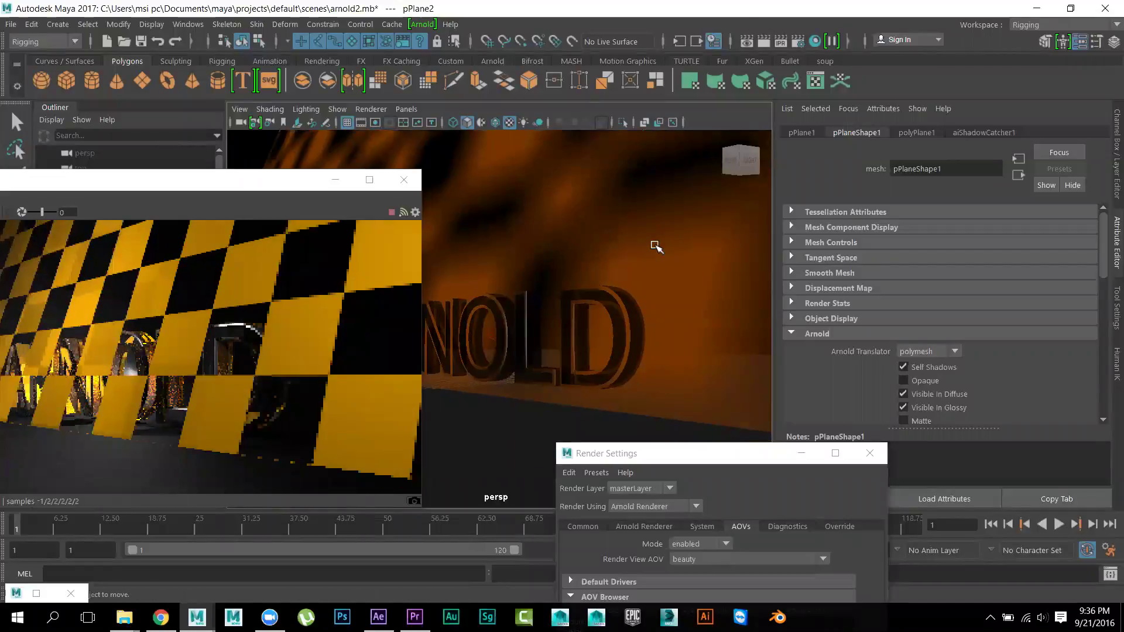
Delete the checkered plane pPlane2 and frame the ARNOLD text at an angle for the render
{"action": "scroll", "coordinate": [653, 243], "scroll_direction": "down", "scroll_amount": 3}
{"action": "key", "text": "ctrl+h"}
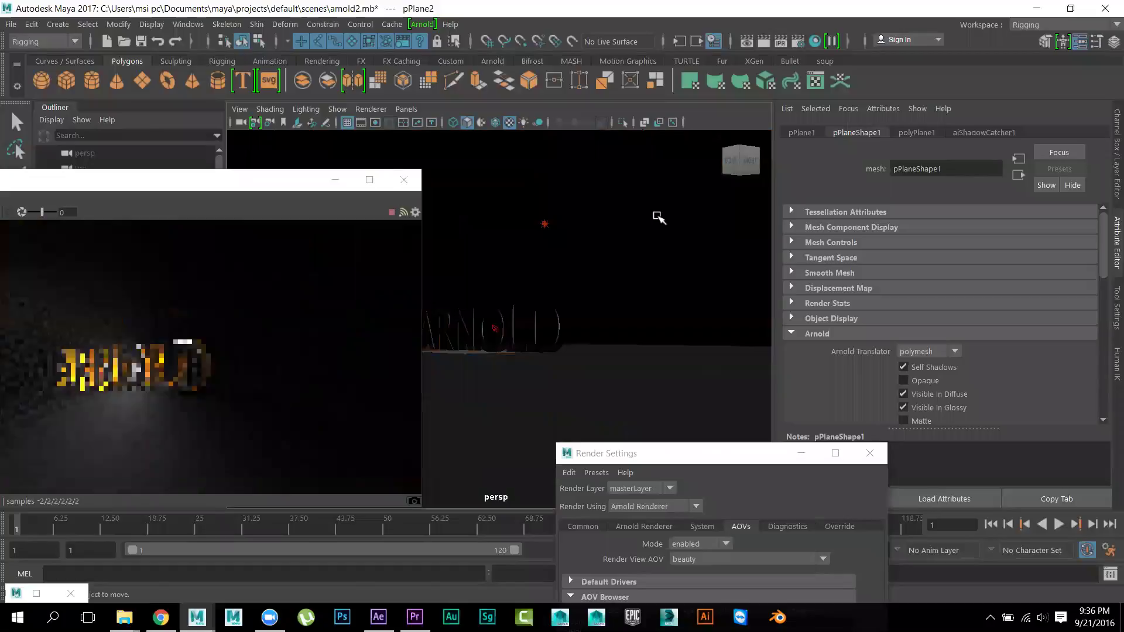
{"action": "left_click_drag", "start_coordinate": [621, 286], "coordinate": [710, 343], "text": "alt"}
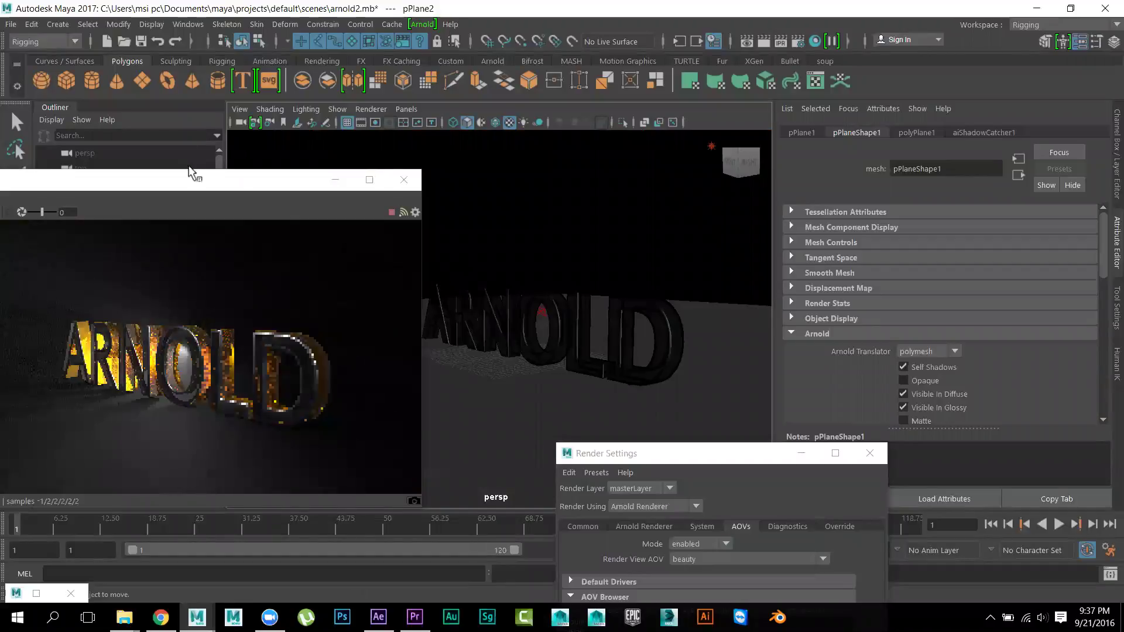
Cycle the render display through the single color channels and alpha, ending on full RGB
{"action": "left_click_drag", "start_coordinate": [195, 185], "coordinate": [429, 161]}
{"action": "left_click", "coordinate": [230, 188]}
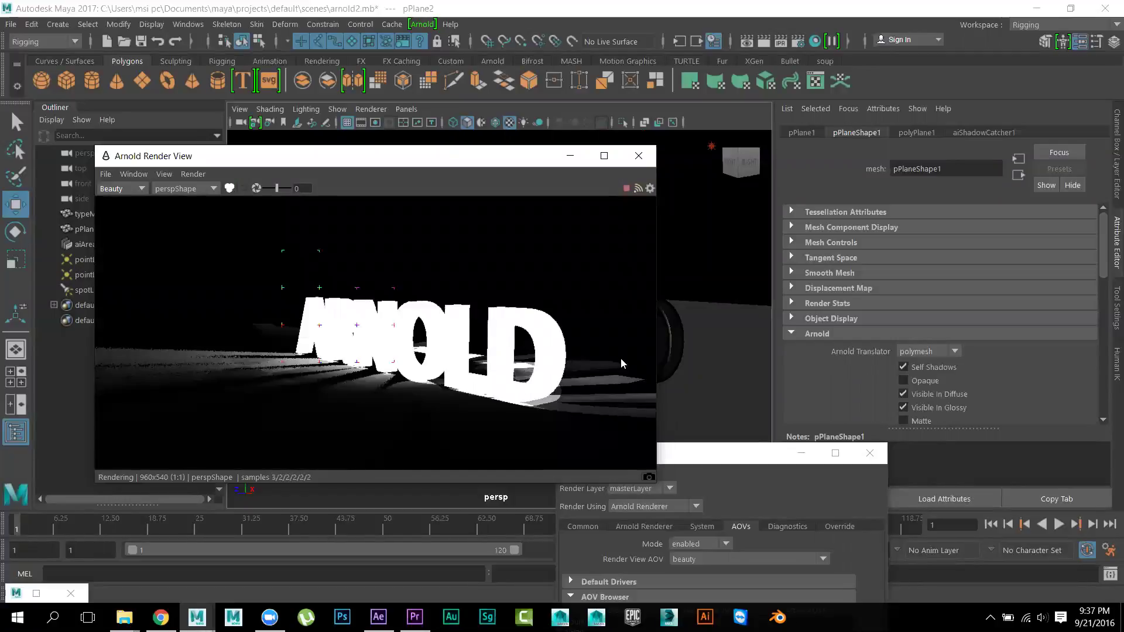
{"action": "left_click", "coordinate": [230, 188]}
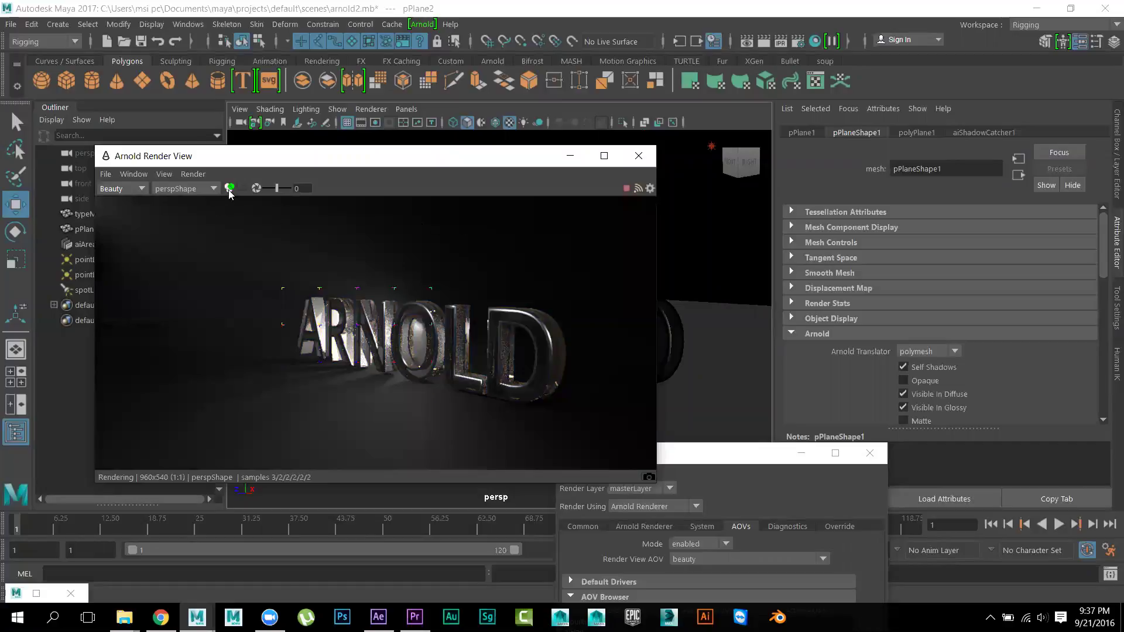
{"action": "left_click", "coordinate": [230, 188]}
{"action": "left_click", "coordinate": [230, 189]}
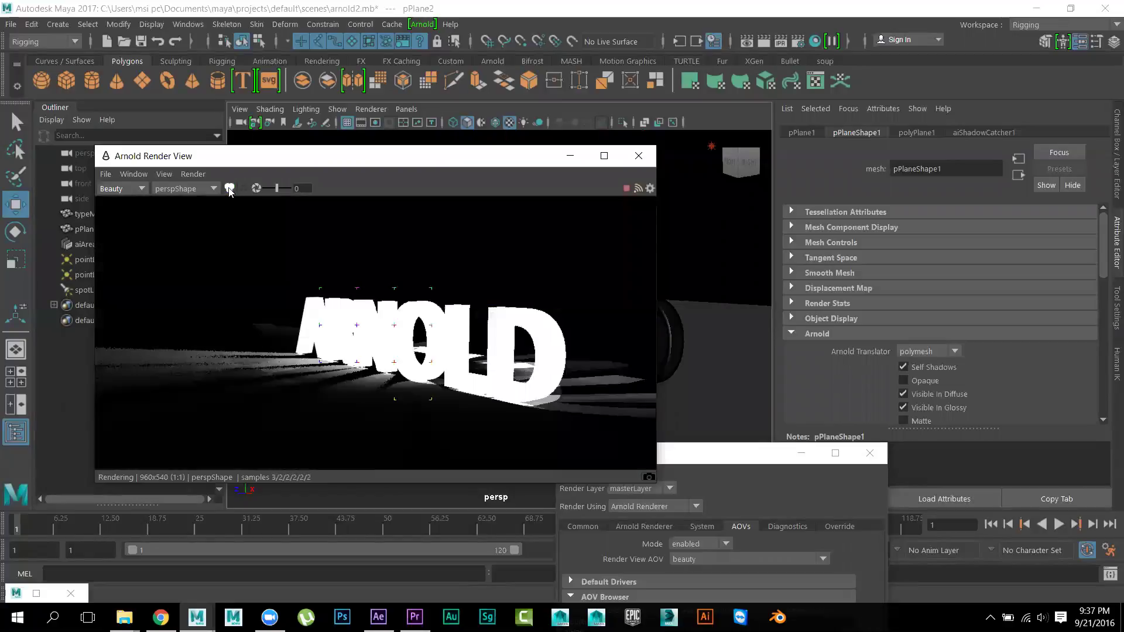
{"action": "left_click", "coordinate": [230, 188]}
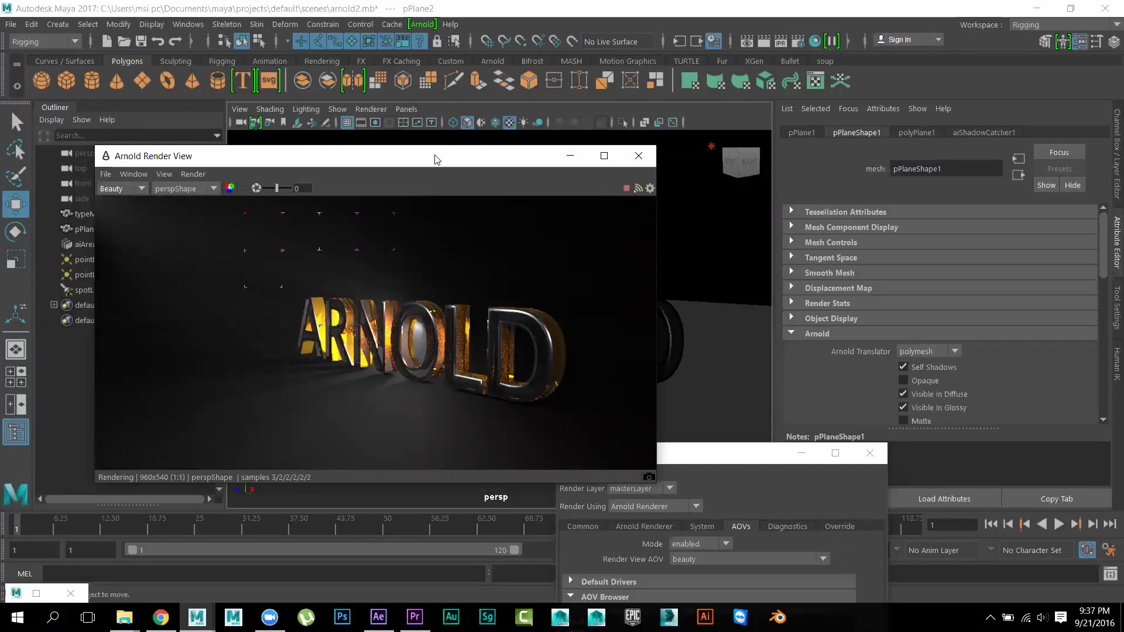
{"action": "left_click_drag", "start_coordinate": [435, 162], "coordinate": [424, 110]}
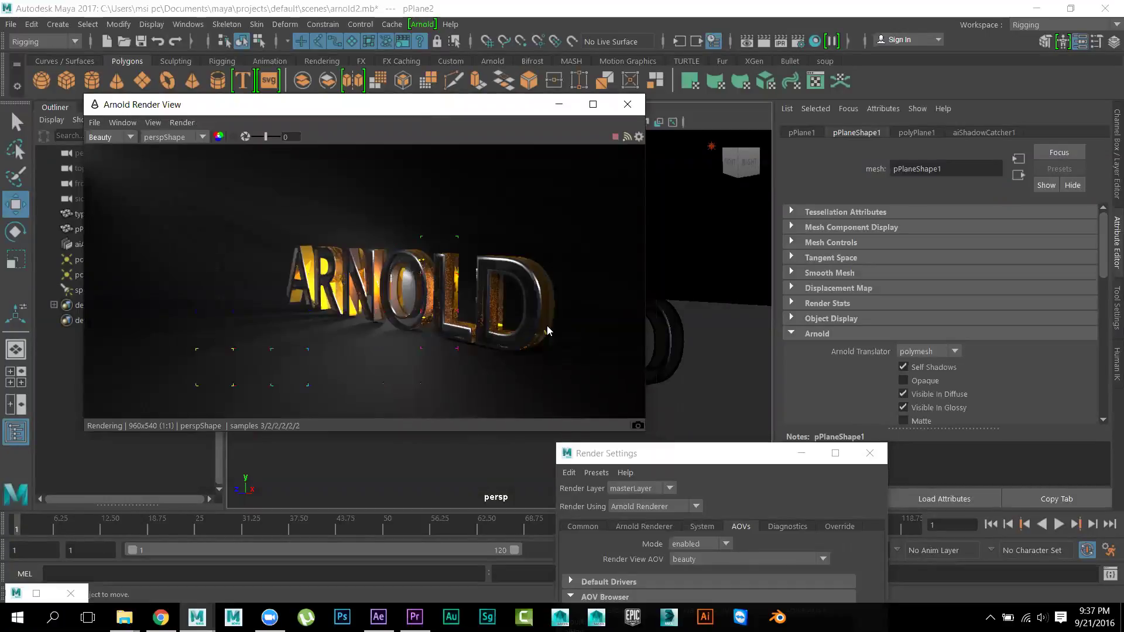
Launch Photoshop and switch back to the Arnold render in Maya
{"action": "left_click", "coordinate": [342, 617]}
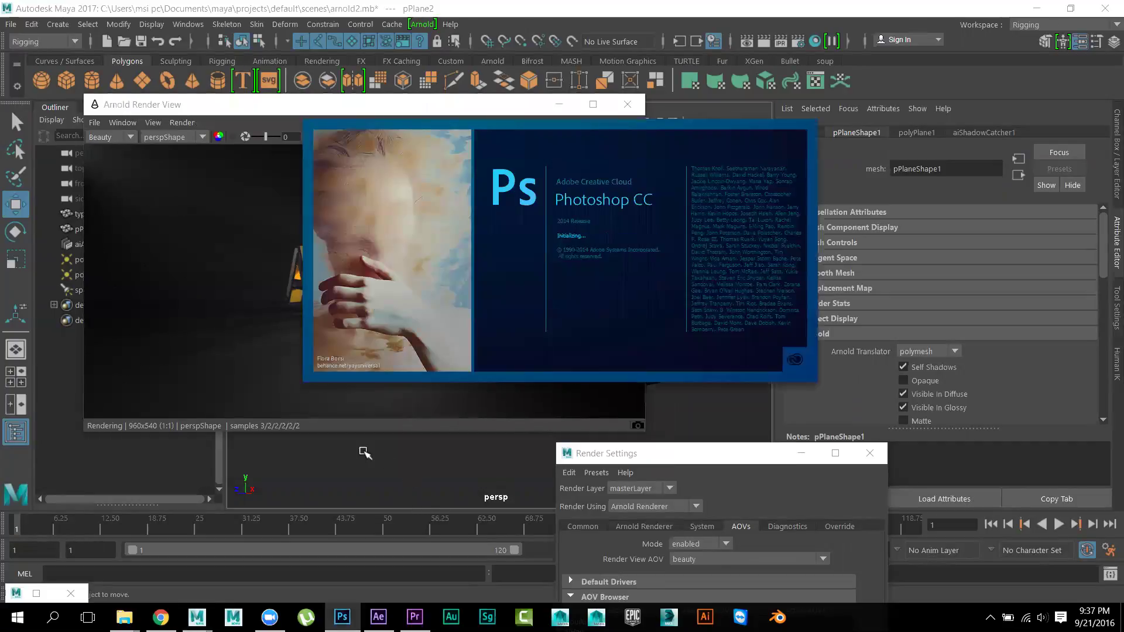
{"action": "left_click", "coordinate": [244, 113]}
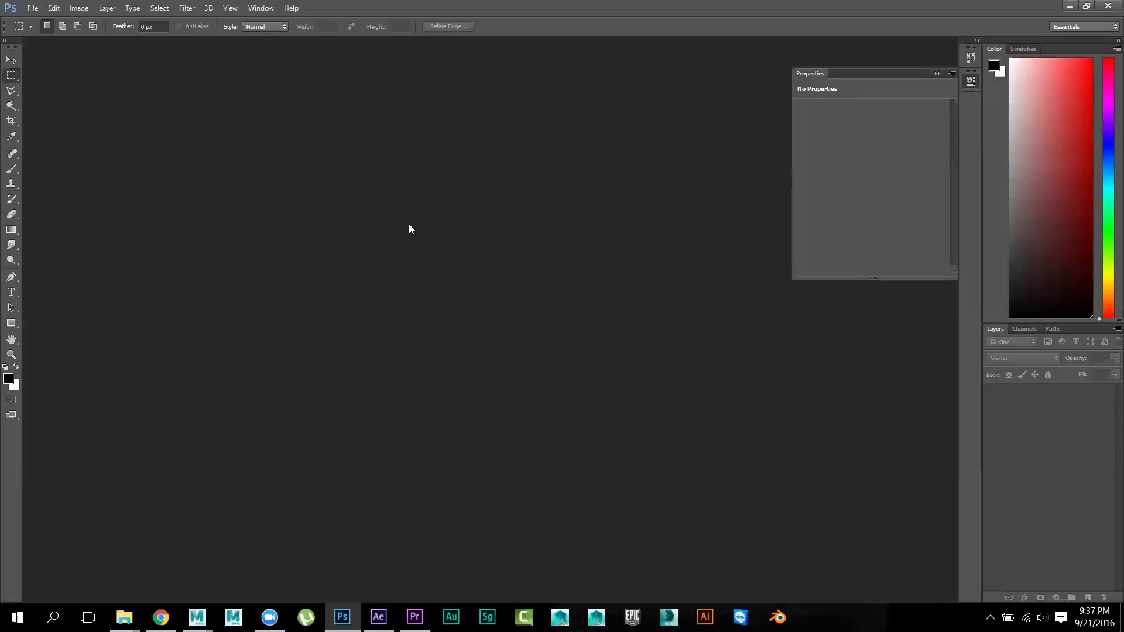
{"action": "left_click", "coordinate": [1071, 6]}
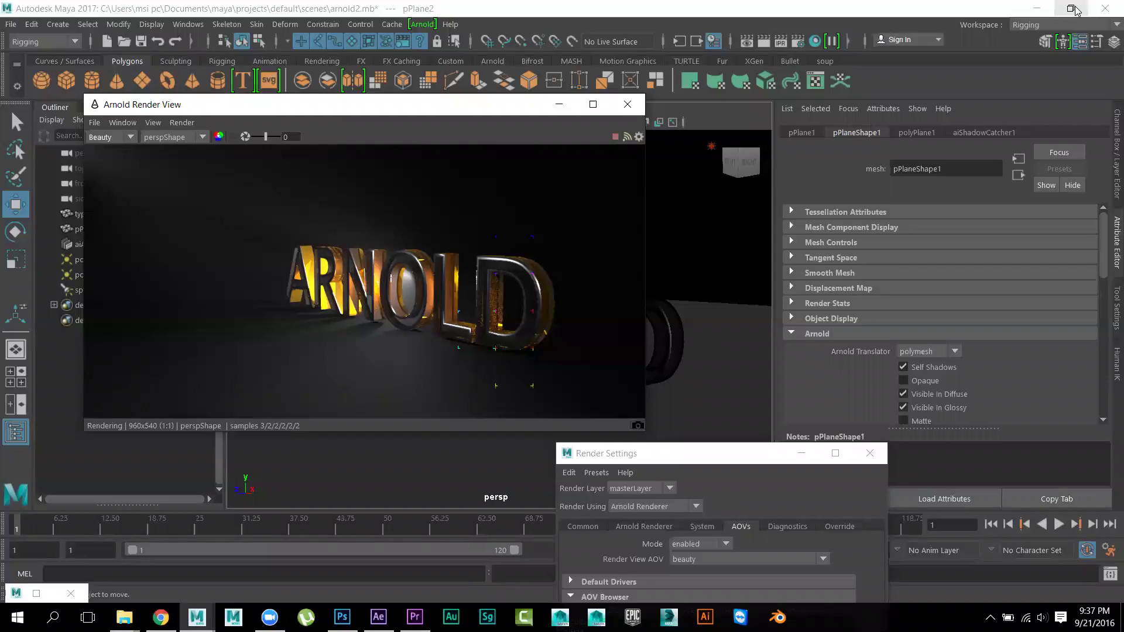
Save the color-corrected render to the Desktop with the file name T1
{"action": "left_click", "coordinate": [94, 122]}
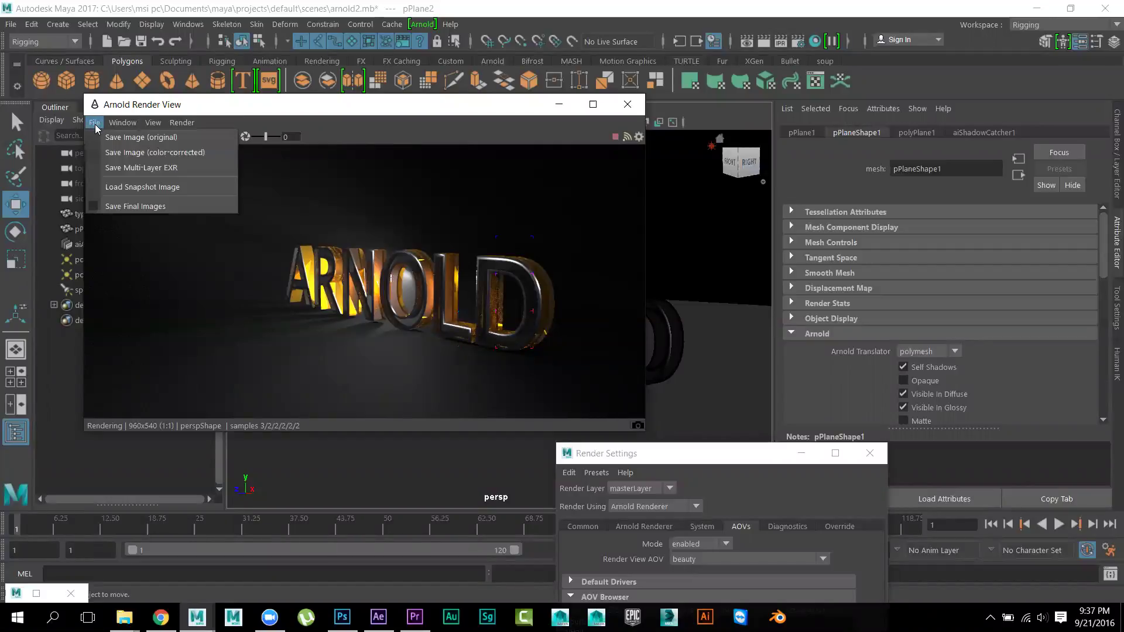
{"action": "left_click", "coordinate": [174, 154]}
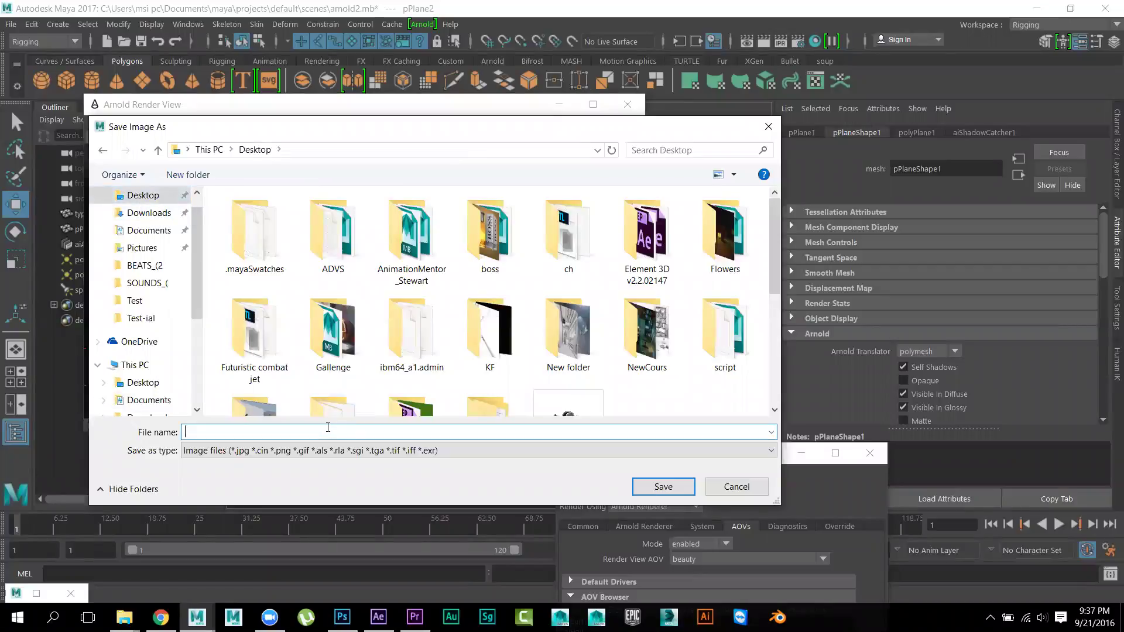
{"action": "type", "text": "T1"}
{"action": "left_click", "coordinate": [687, 491]}
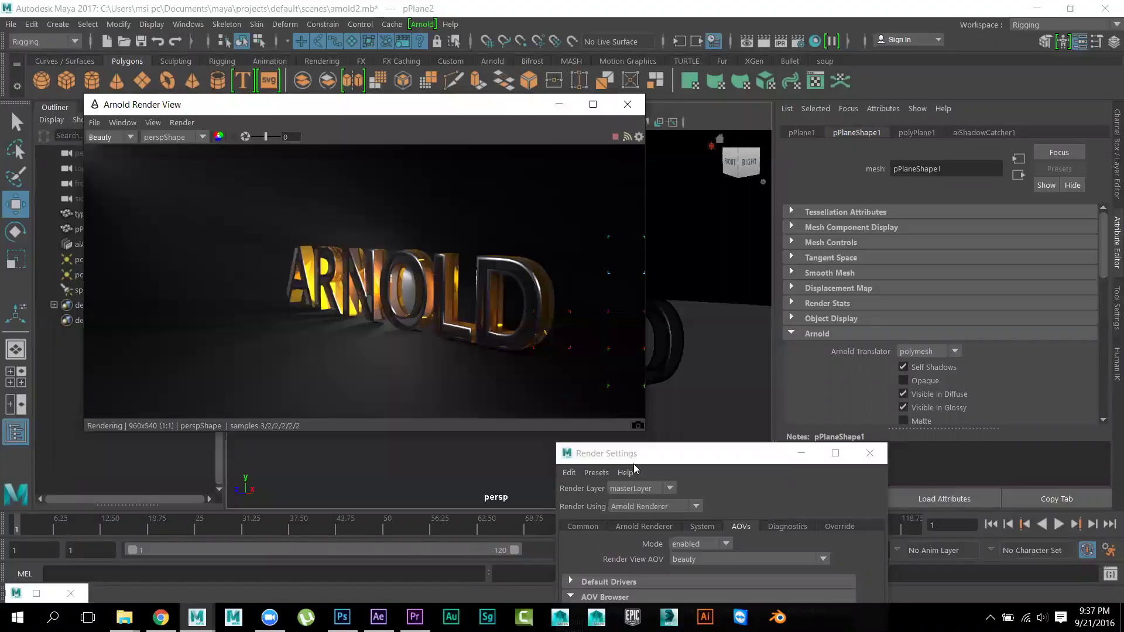
Save the color-corrected render again to the Desktop, this time with the file name A1
{"action": "left_click", "coordinate": [95, 123]}
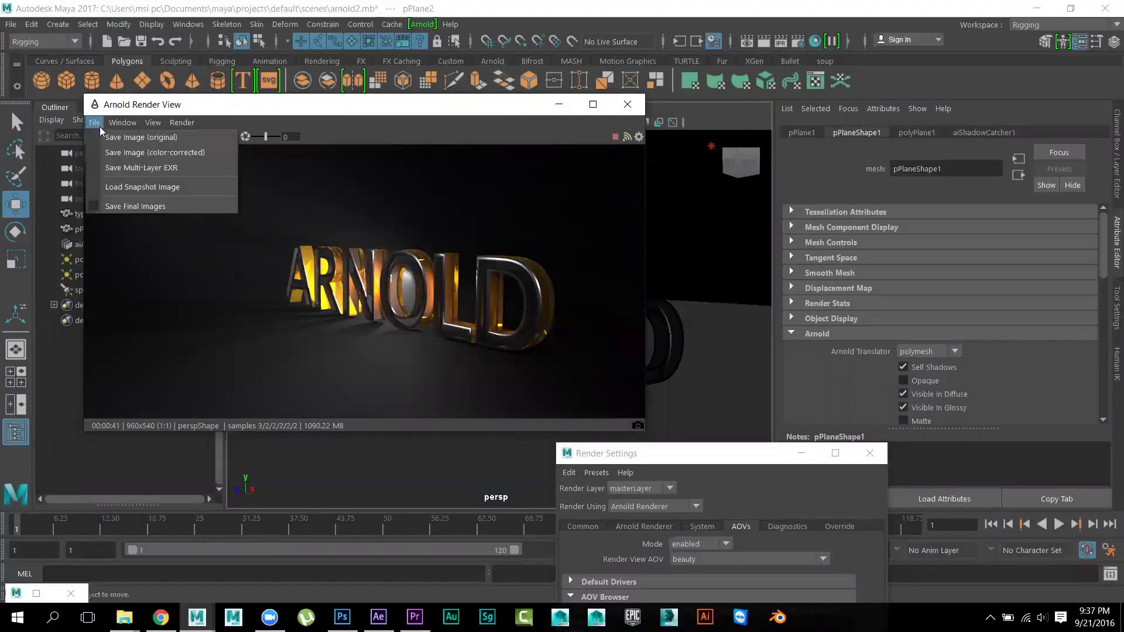
{"action": "left_click", "coordinate": [123, 153]}
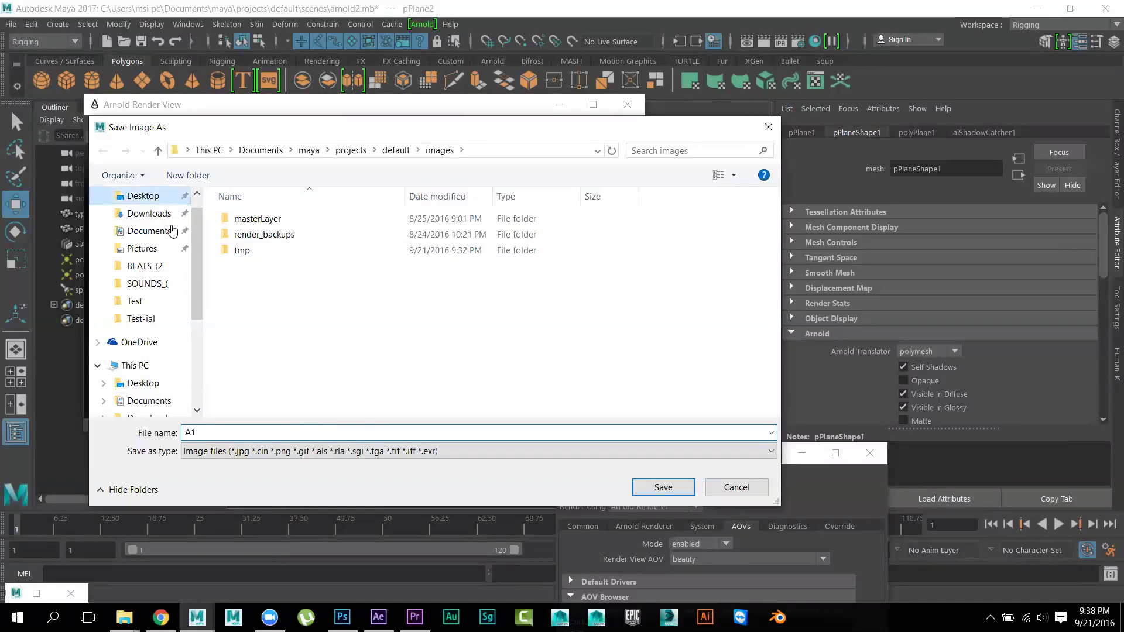
{"action": "left_click", "coordinate": [146, 196]}
{"action": "left_click", "coordinate": [257, 432]}
{"action": "type", "text": "A1"}
{"action": "left_click", "coordinate": [678, 490]}
Switch to Photoshop and open the saved render A1.jpg from the Desktop
{"action": "left_click", "coordinate": [343, 617]}
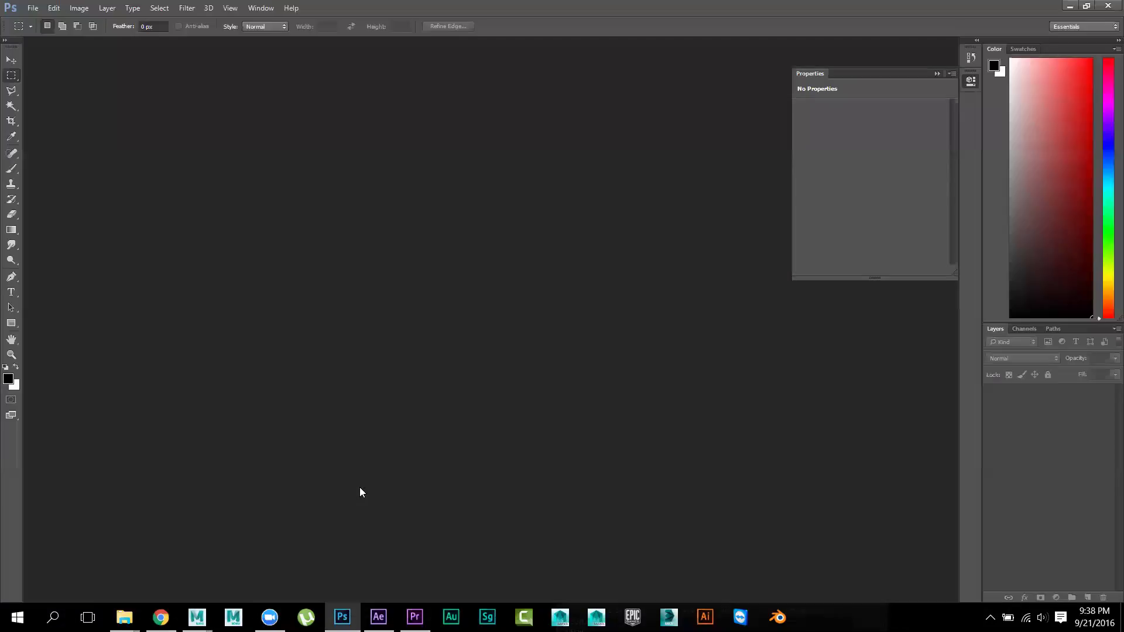
{"action": "double_click", "coordinate": [217, 107]}
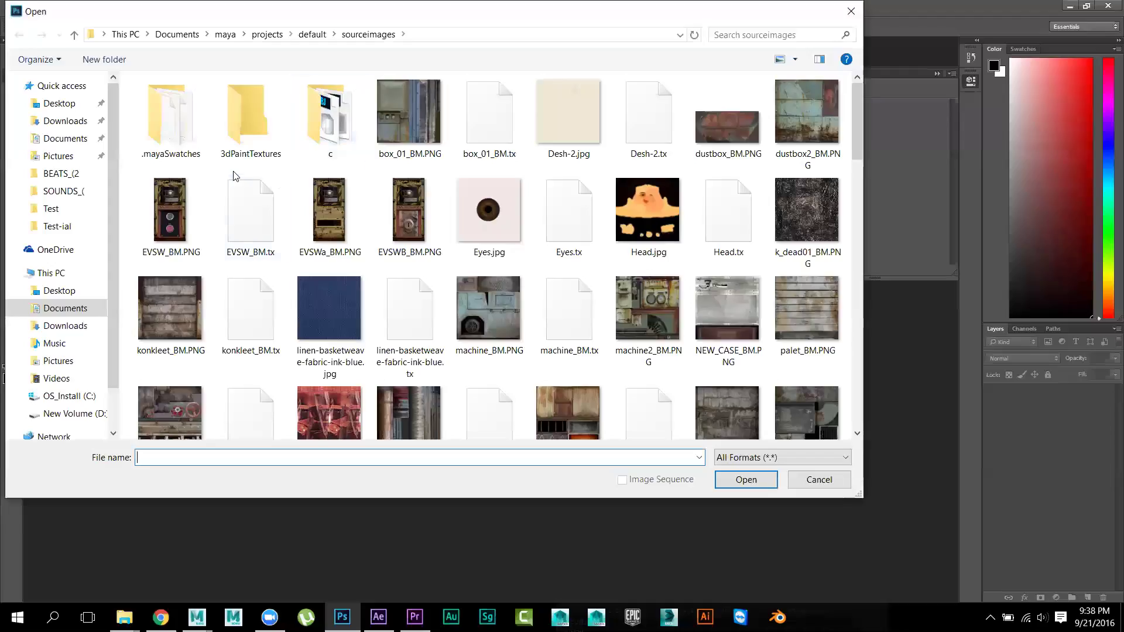
{"action": "left_click", "coordinate": [59, 105]}
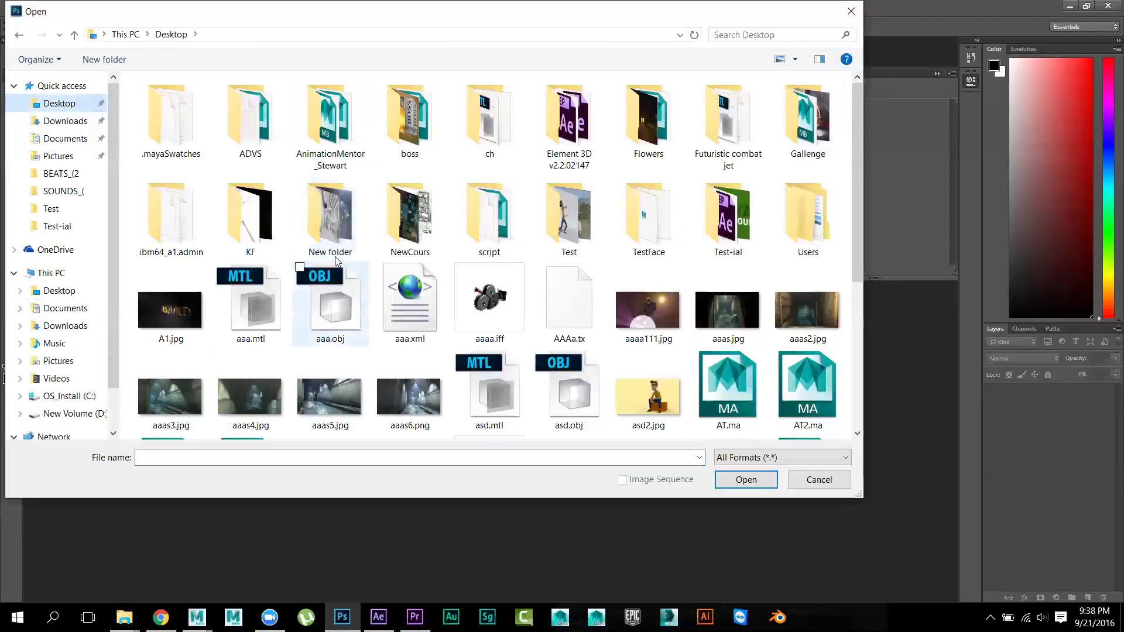
{"action": "left_click", "coordinate": [169, 308]}
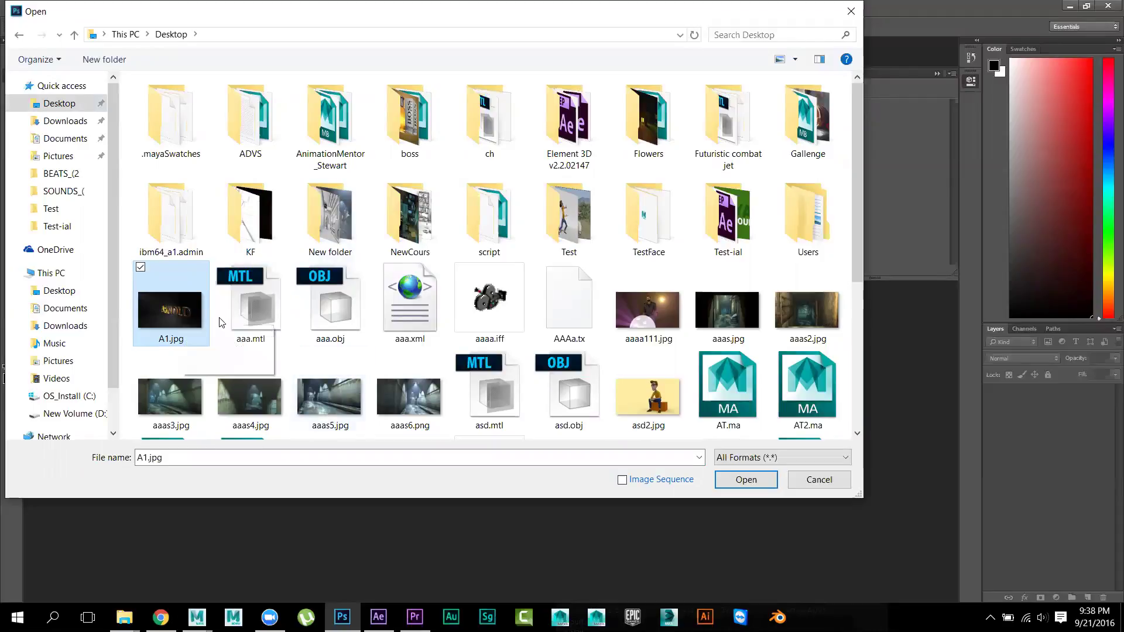
{"action": "double_click", "coordinate": [186, 318]}
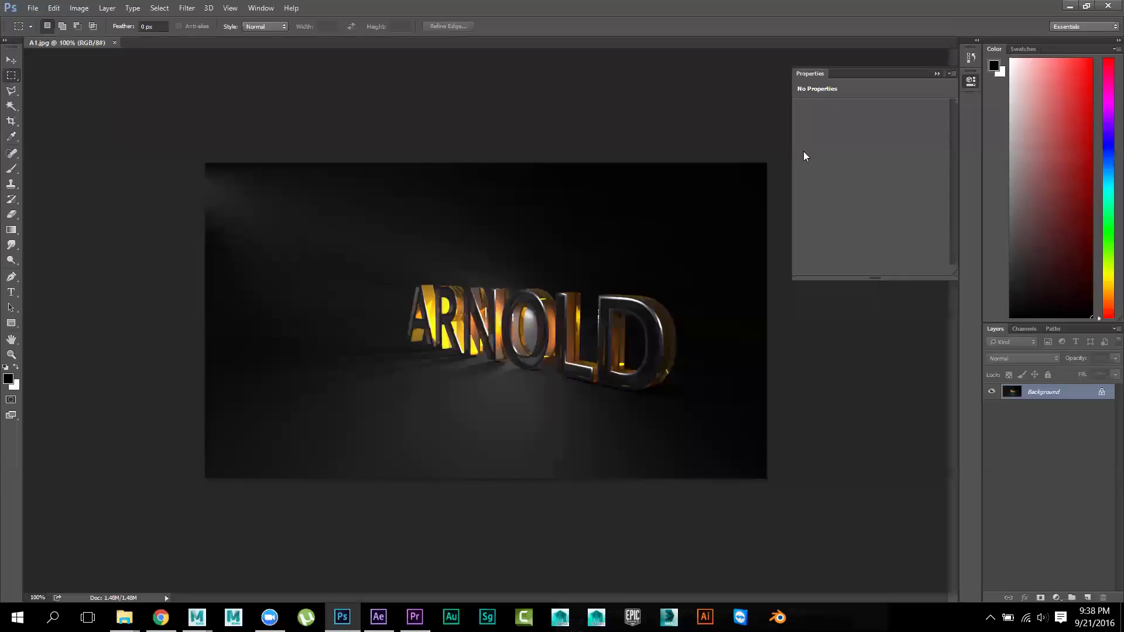
Return to Maya and save the Arnold render in the project's images folder as A1.png
{"action": "left_click", "coordinate": [1071, 7]}
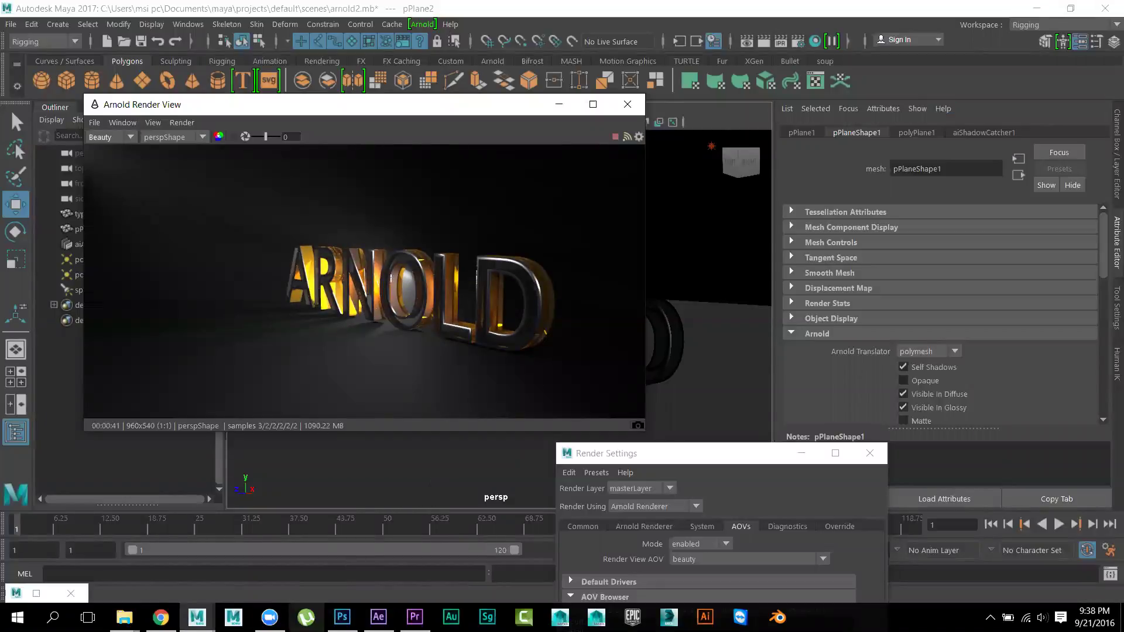
{"action": "left_click", "coordinate": [94, 122]}
{"action": "left_click", "coordinate": [132, 154]}
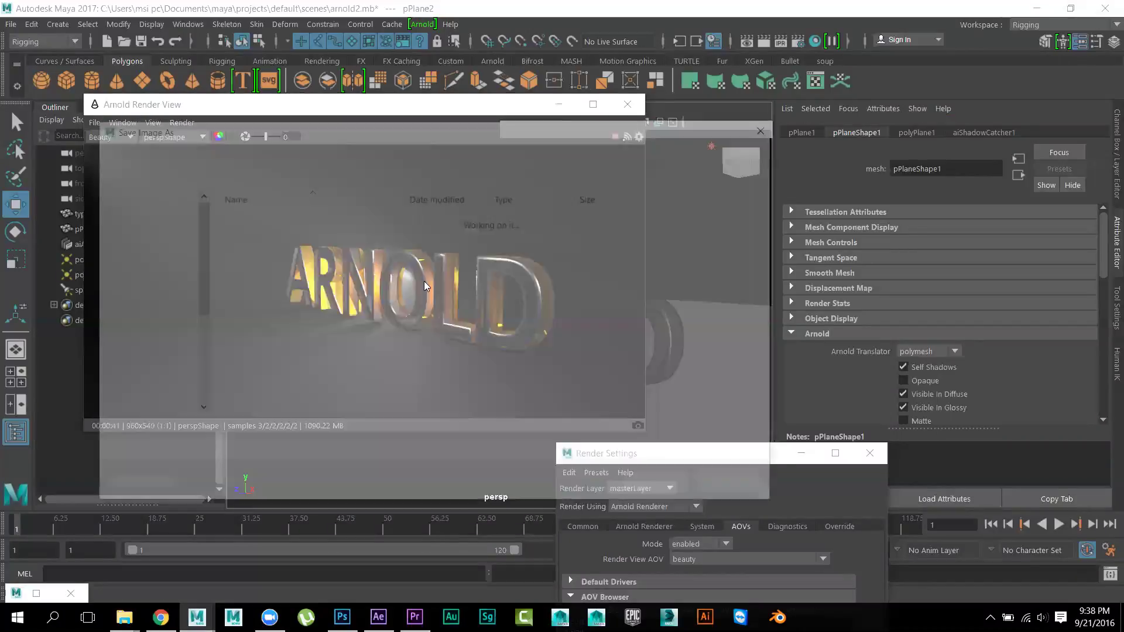
{"action": "left_click", "coordinate": [427, 448]}
{"action": "left_click", "coordinate": [416, 449]}
{"action": "left_click", "coordinate": [412, 434]}
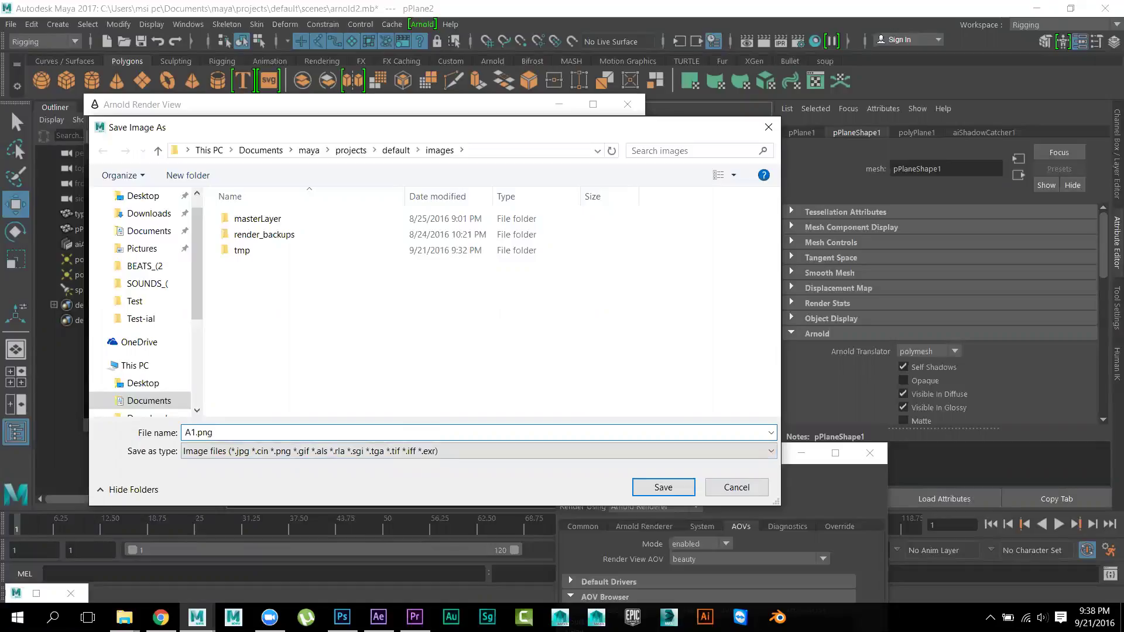
{"action": "type", "text": "A1.png"}
{"action": "key", "text": "Return"}
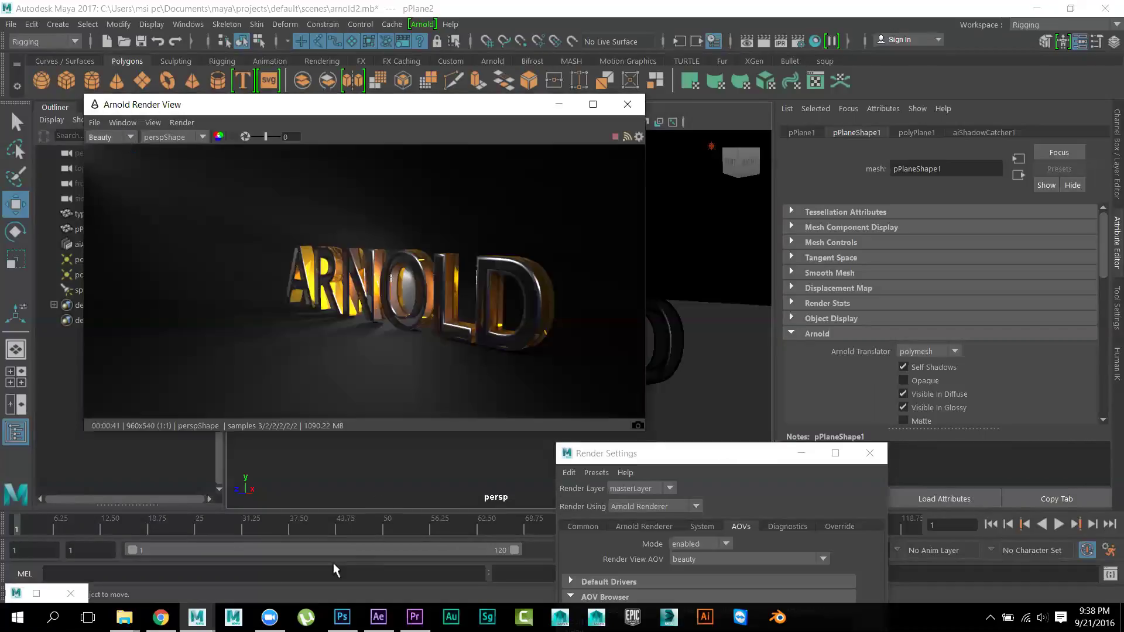
Bring up Photoshop's file-opening dialog for the Desktop, and switch back to the Arnold render in Maya
{"action": "left_click", "coordinate": [342, 617]}
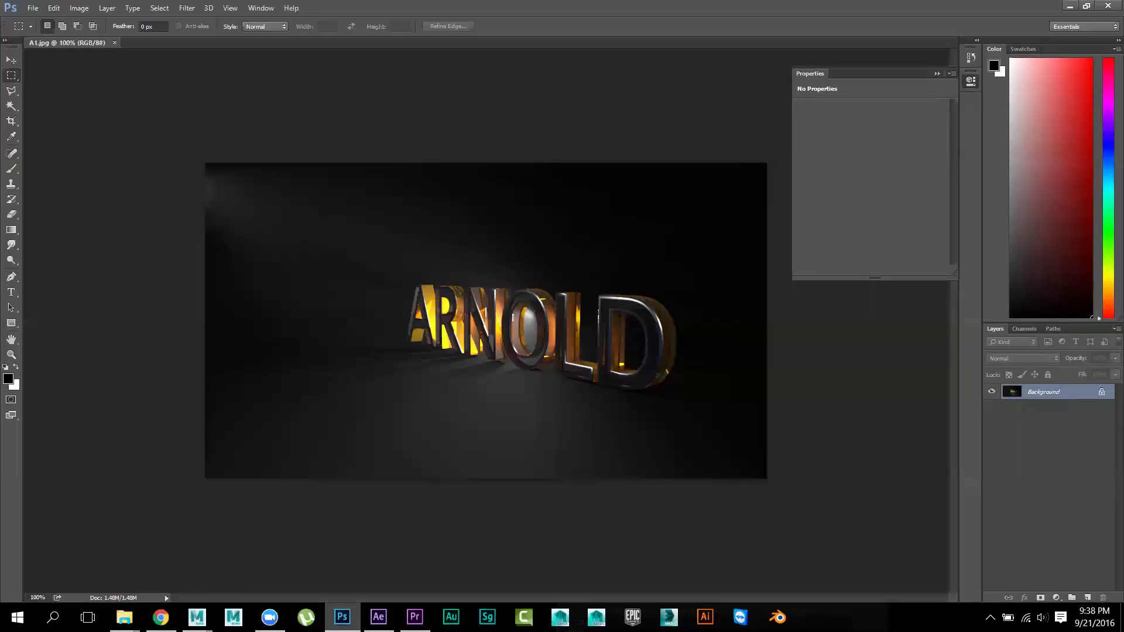
{"action": "key", "text": "ctrl+o"}
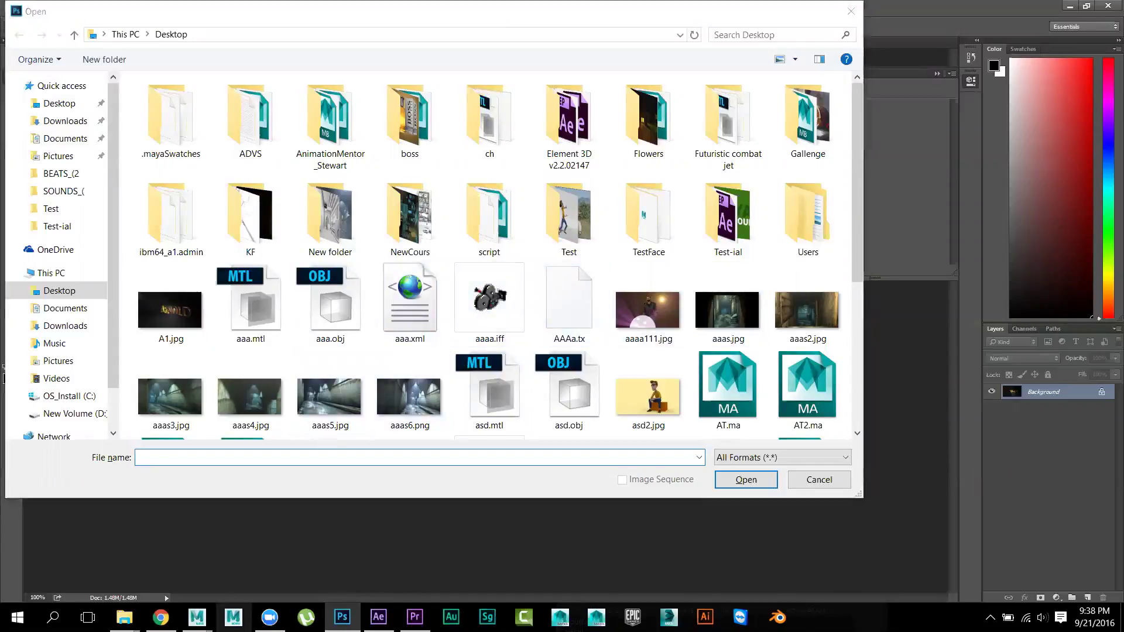
{"action": "mouse_move", "coordinate": [197, 617]}
{"action": "left_click", "coordinate": [223, 565]}
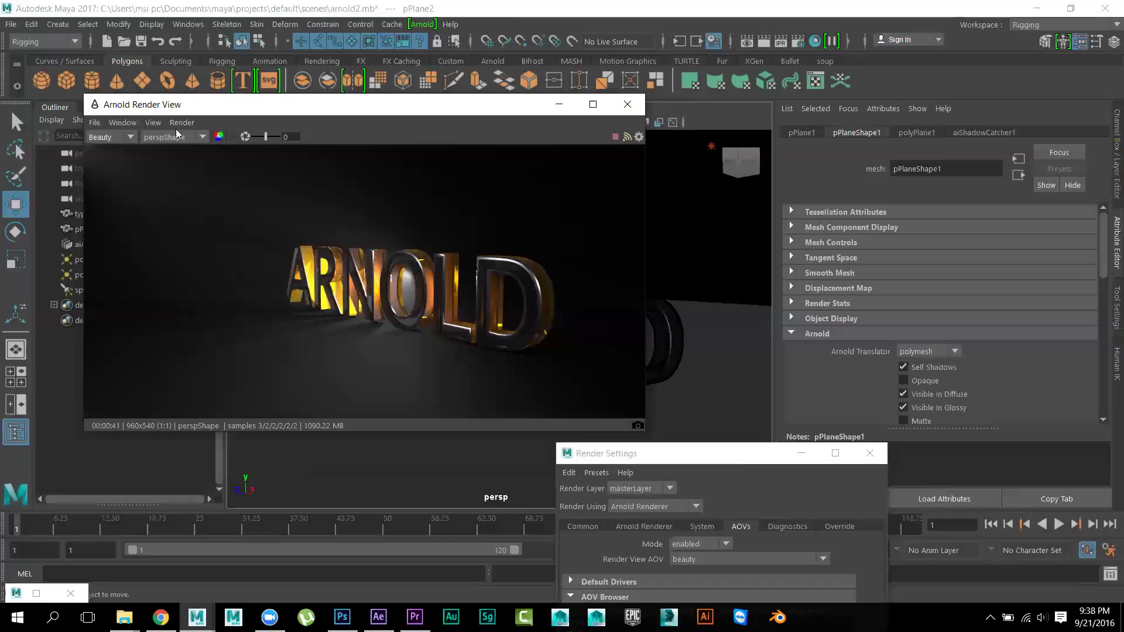
Save the Arnold render to the Desktop with the file name A1.png
{"action": "left_click", "coordinate": [94, 122]}
{"action": "left_click", "coordinate": [129, 154]}
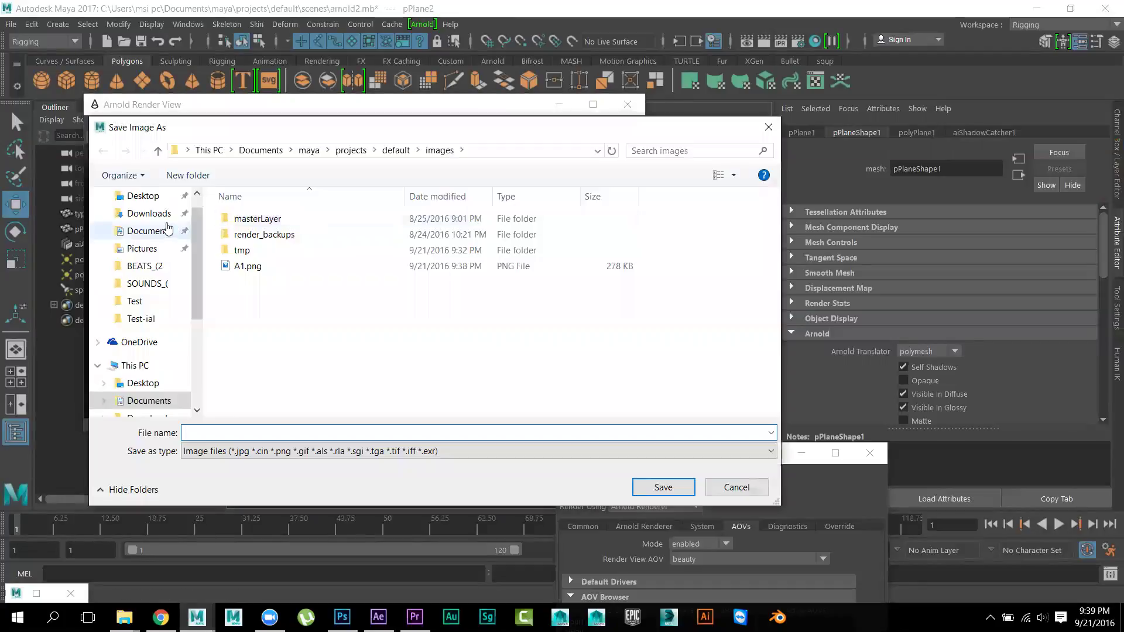
{"action": "left_click", "coordinate": [143, 196]}
{"action": "left_click", "coordinate": [324, 433]}
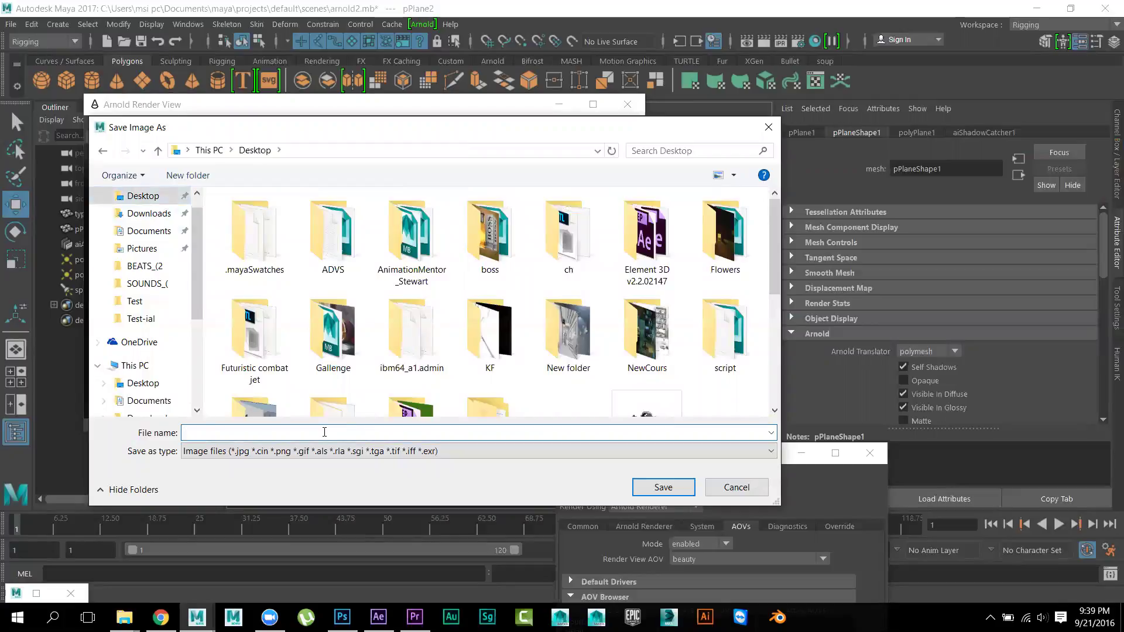
{"action": "type", "text": "A1.png"}
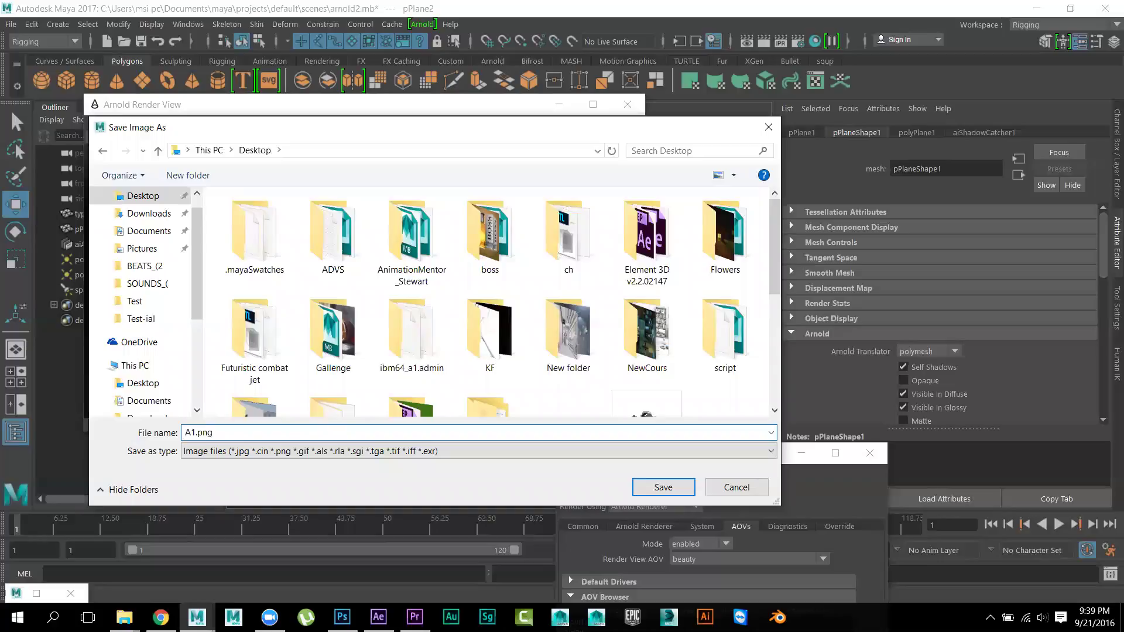
{"action": "key", "text": "Return"}
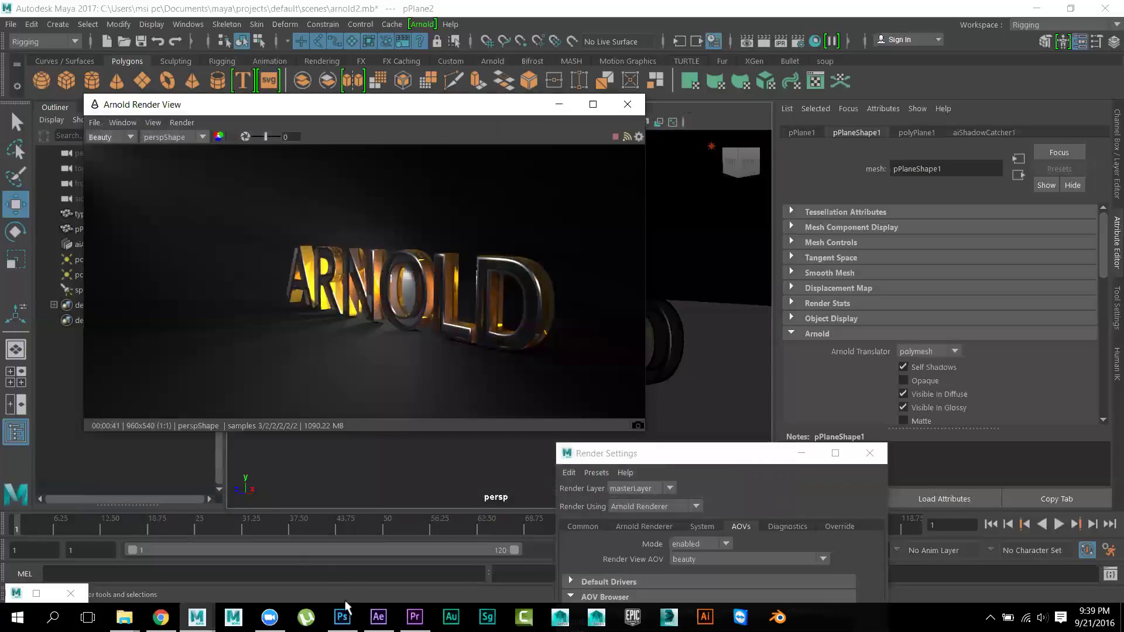
Switch to Photoshop and open A1.png from the Desktop
{"action": "left_click", "coordinate": [343, 616]}
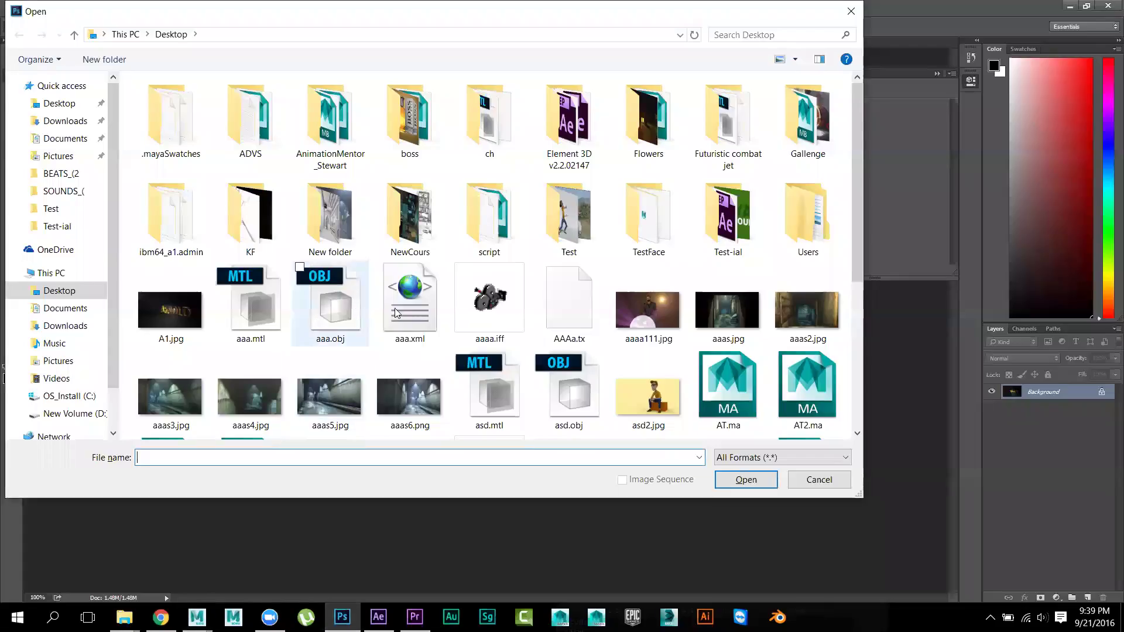
{"action": "scroll", "coordinate": [427, 293], "scroll_direction": "down", "scroll_amount": 5}
{"action": "left_click", "coordinate": [410, 386]}
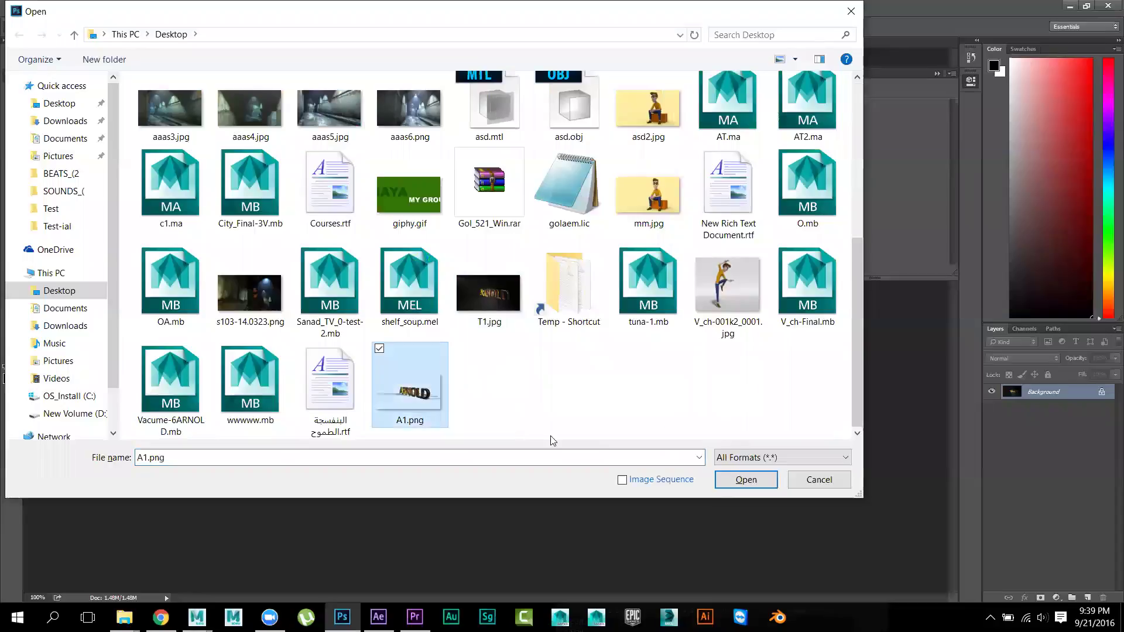
{"action": "left_click", "coordinate": [745, 480]}
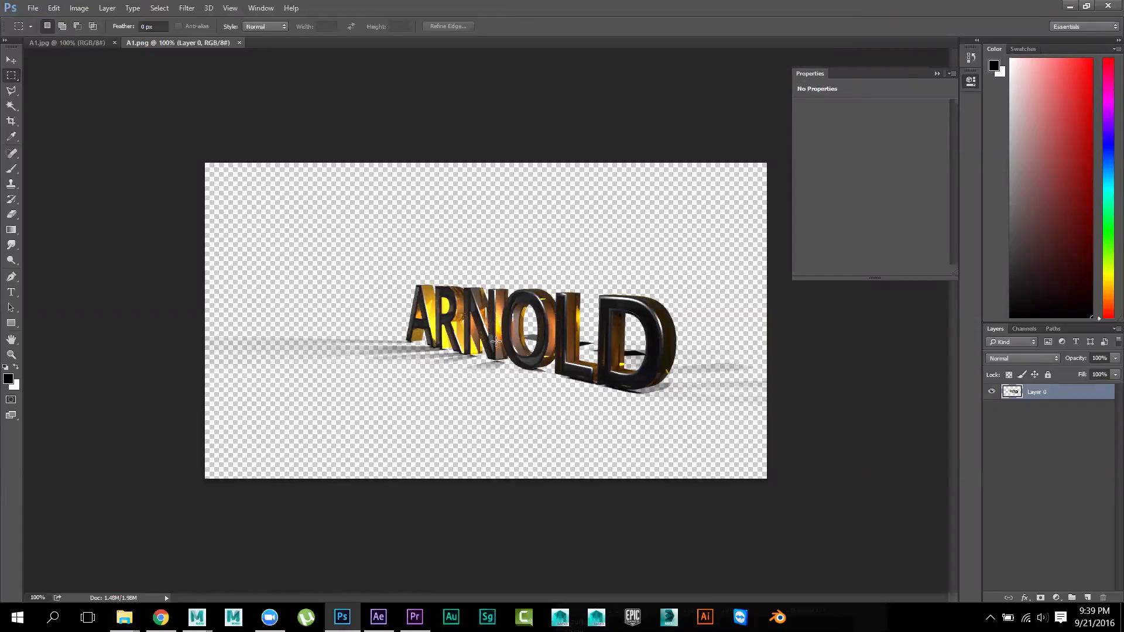
Leave Photoshop, switch to the occ folder in File Explorer and delete the old render arnold2.png
{"action": "left_click", "coordinate": [1069, 6]}
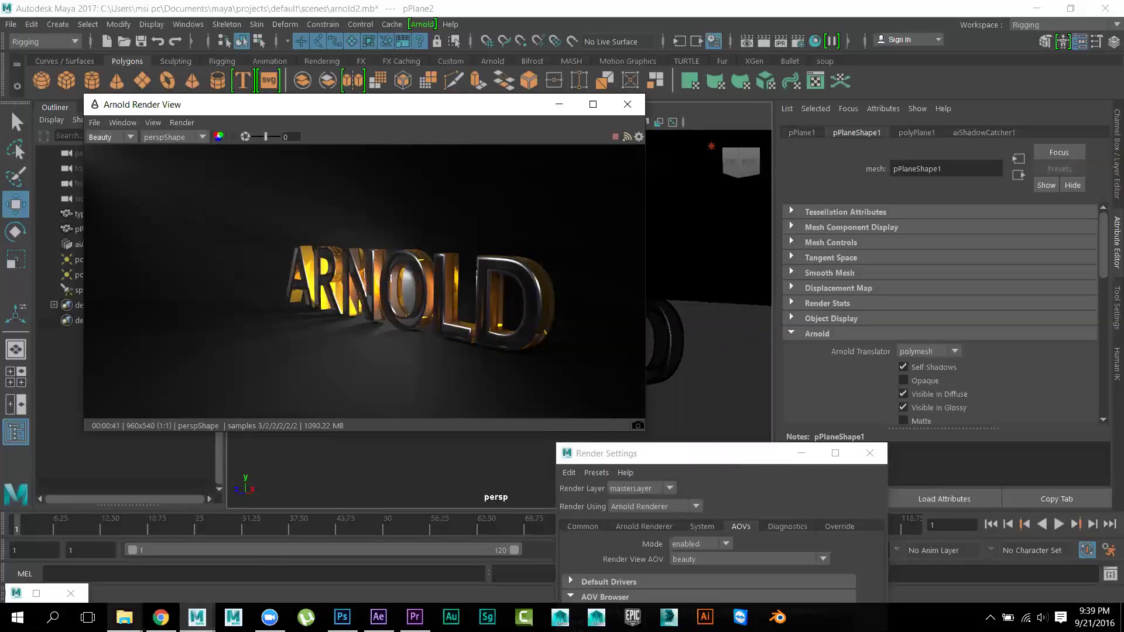
{"action": "mouse_move", "coordinate": [124, 617]}
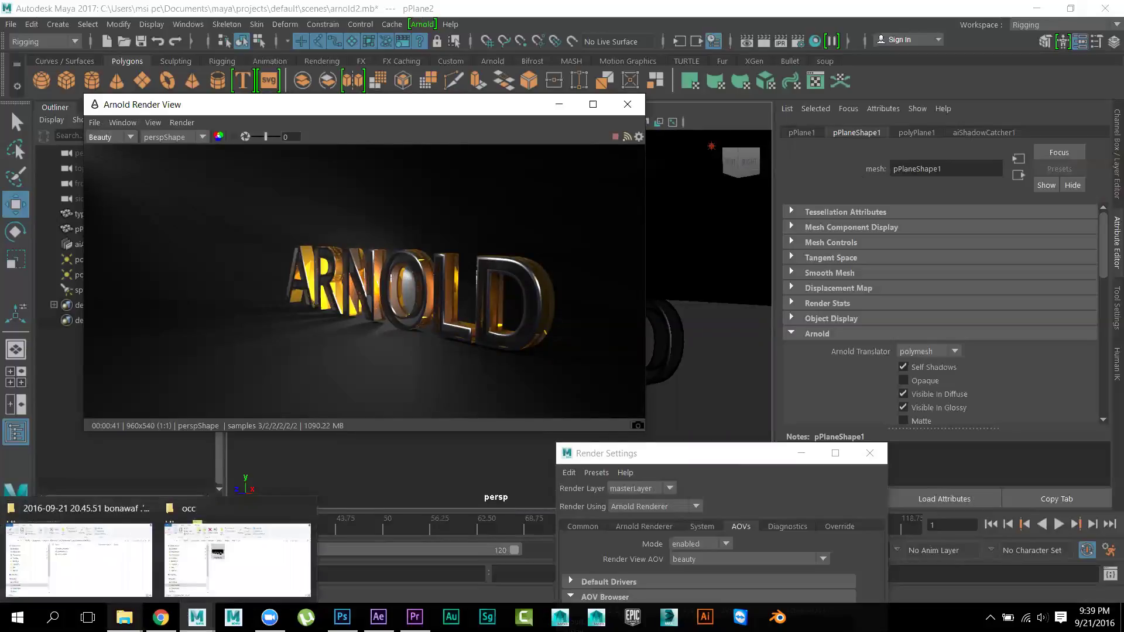
{"action": "mouse_move", "coordinate": [197, 617]}
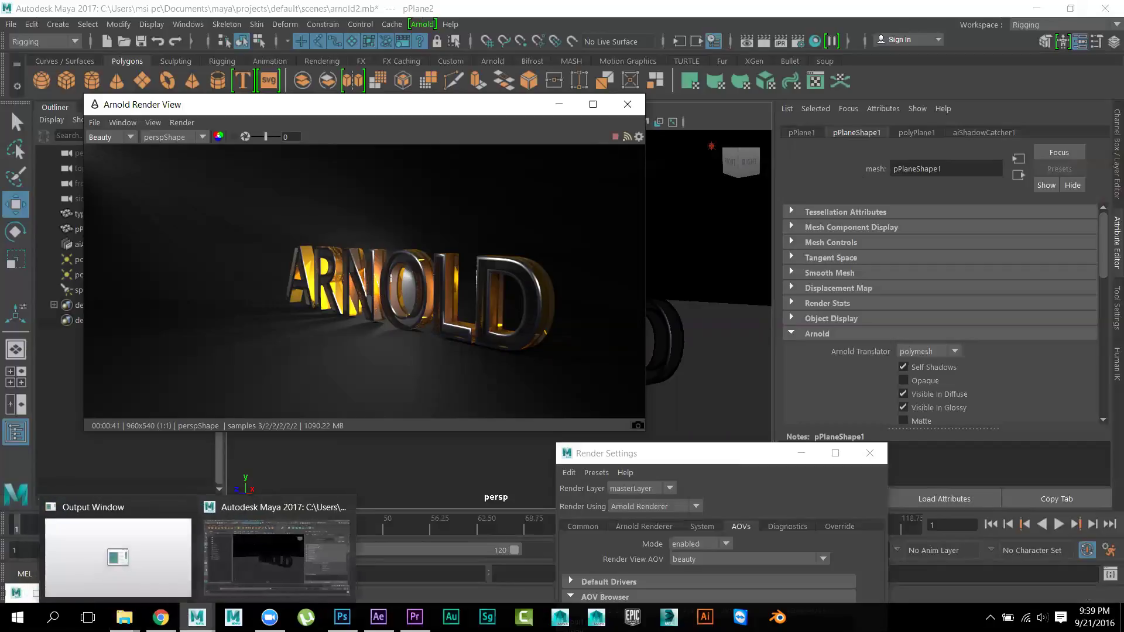
{"action": "left_click", "coordinate": [266, 549]}
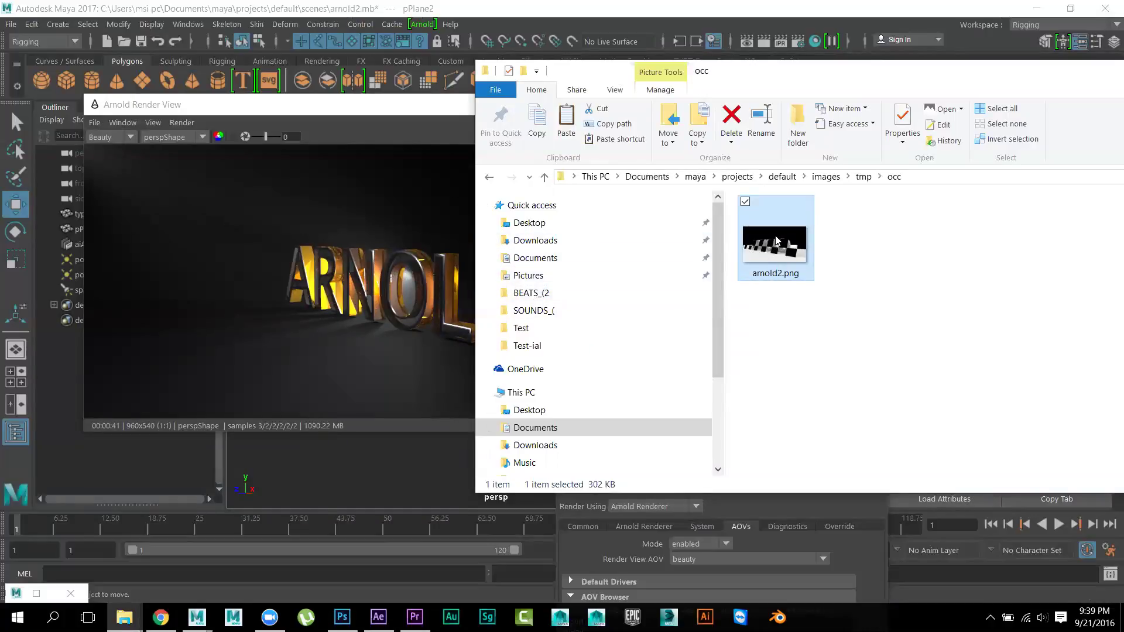
{"action": "key", "text": "Delete"}
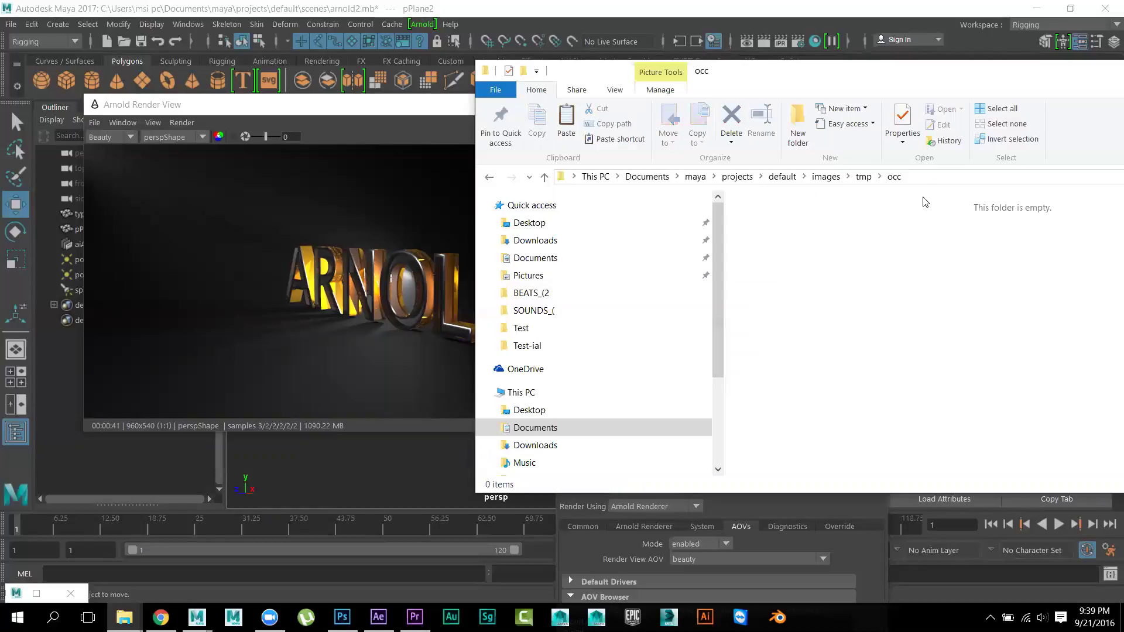
Go to the beauty folder inside tmp and delete the old render arnold2.exr
{"action": "left_click", "coordinate": [864, 176]}
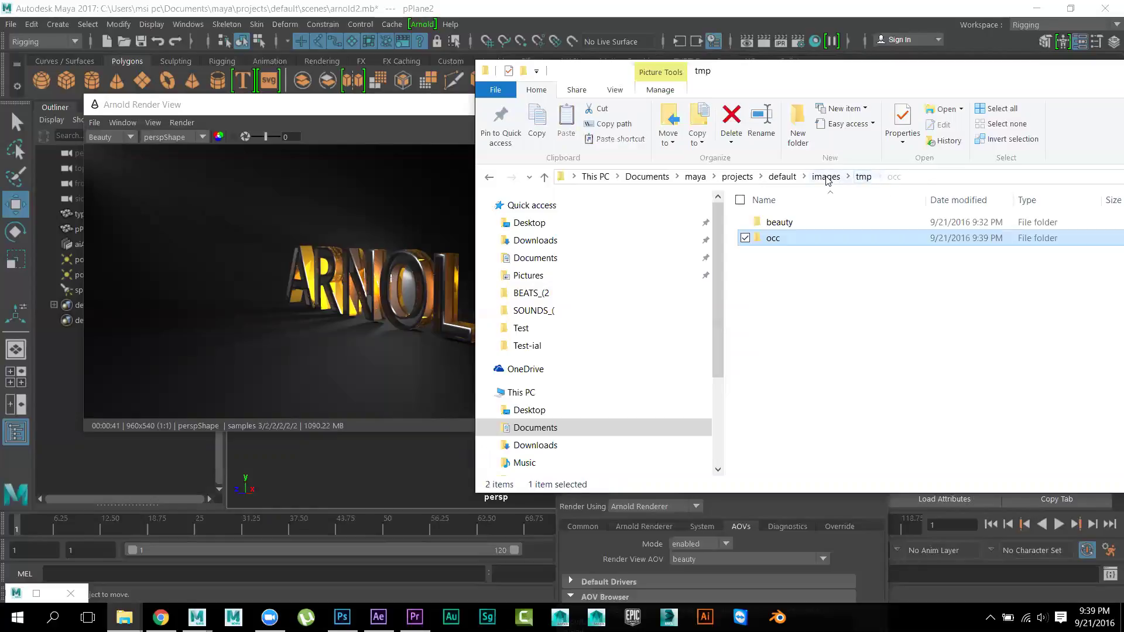
{"action": "double_click", "coordinate": [787, 222]}
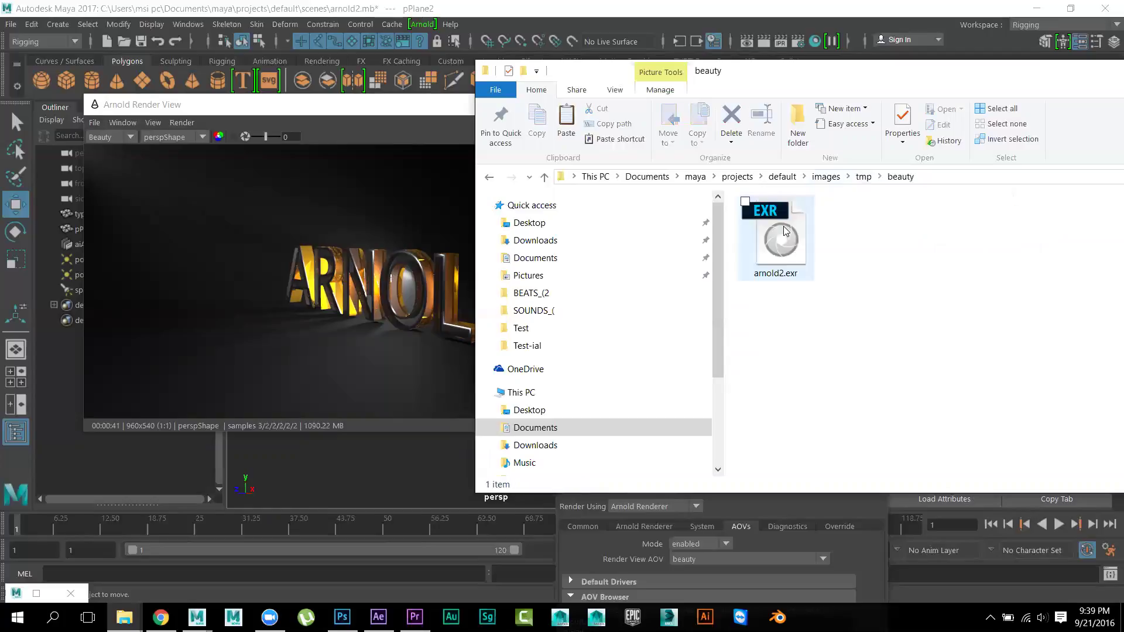
{"action": "left_click", "coordinate": [792, 256]}
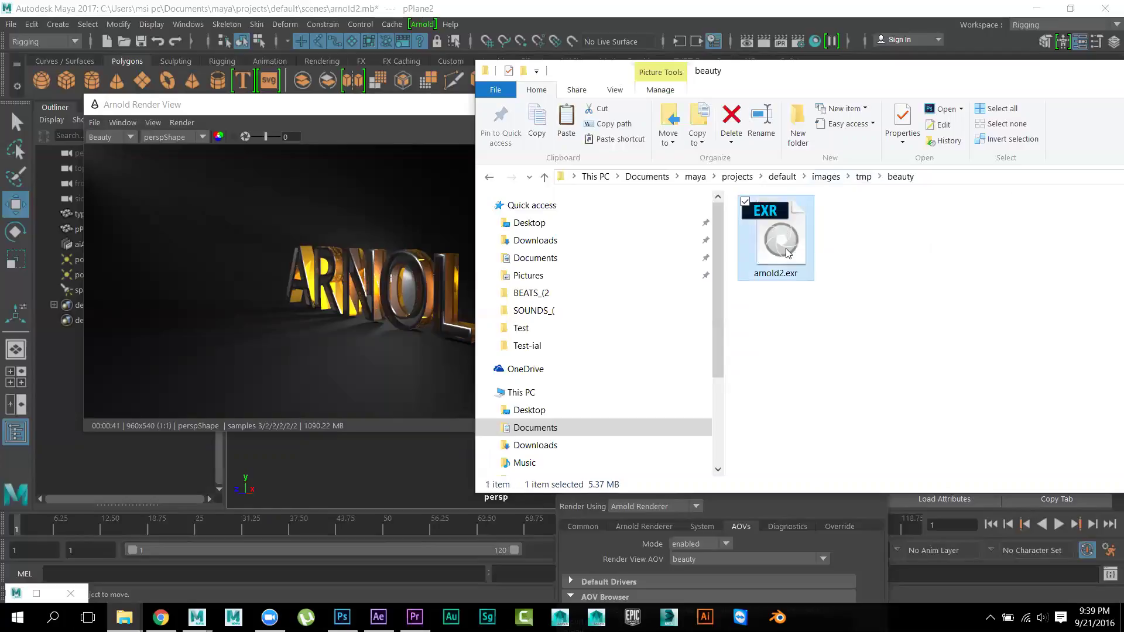
{"action": "key", "text": "Delete"}
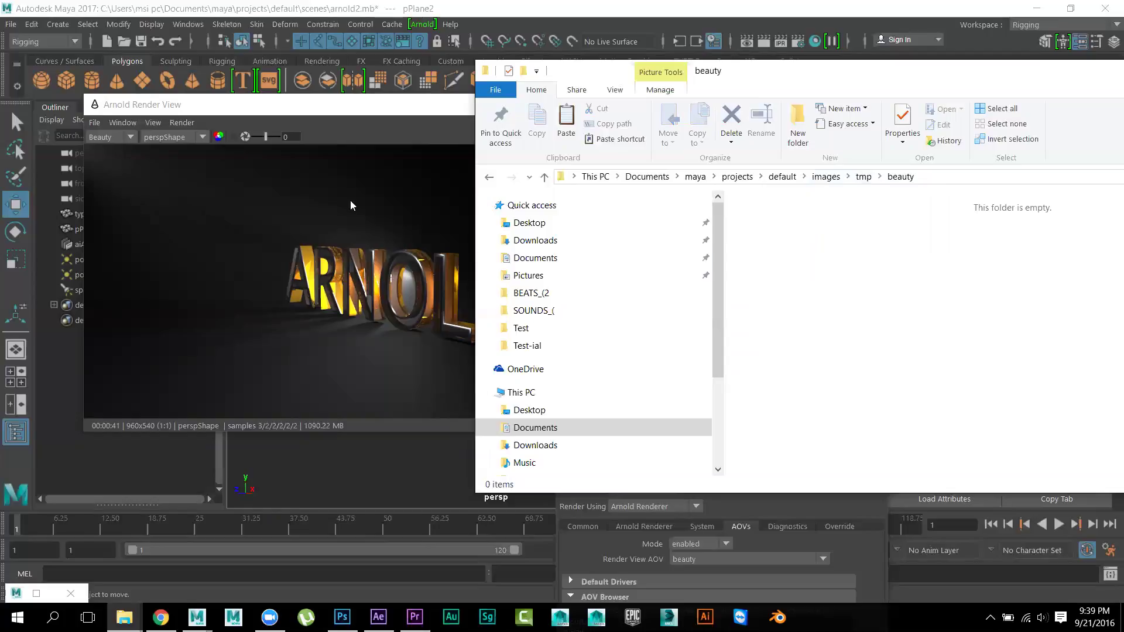
Switch back to Maya and set the default Arnold display driver for the AOVs to png
{"action": "left_click", "coordinate": [341, 109]}
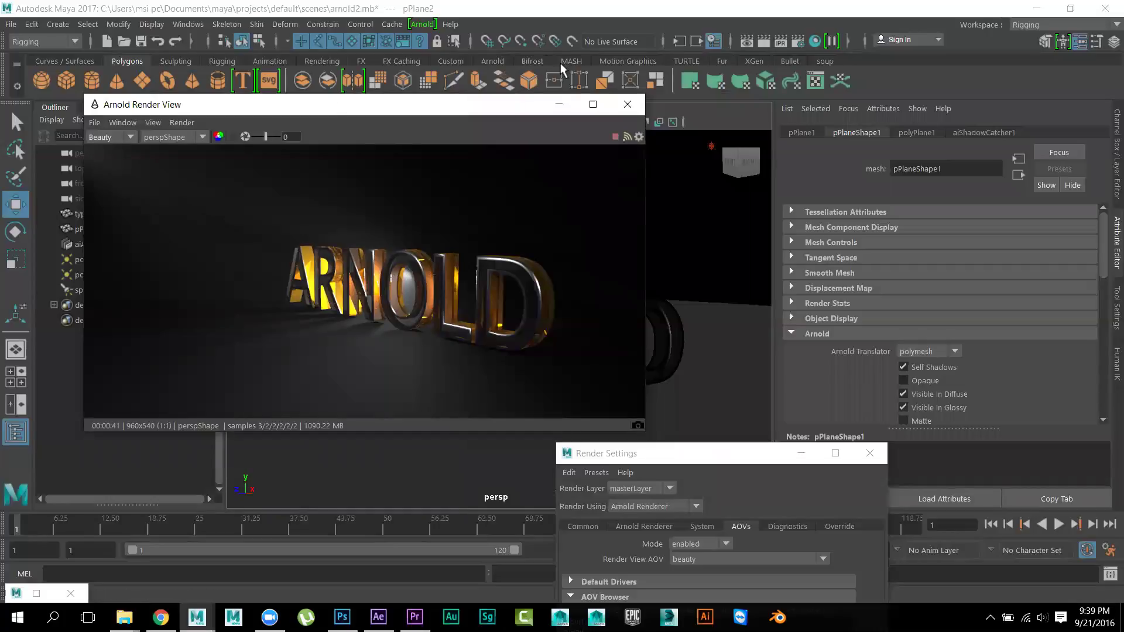
{"action": "left_click", "coordinate": [713, 451]}
{"action": "left_click_drag", "start_coordinate": [714, 452], "coordinate": [757, 155]}
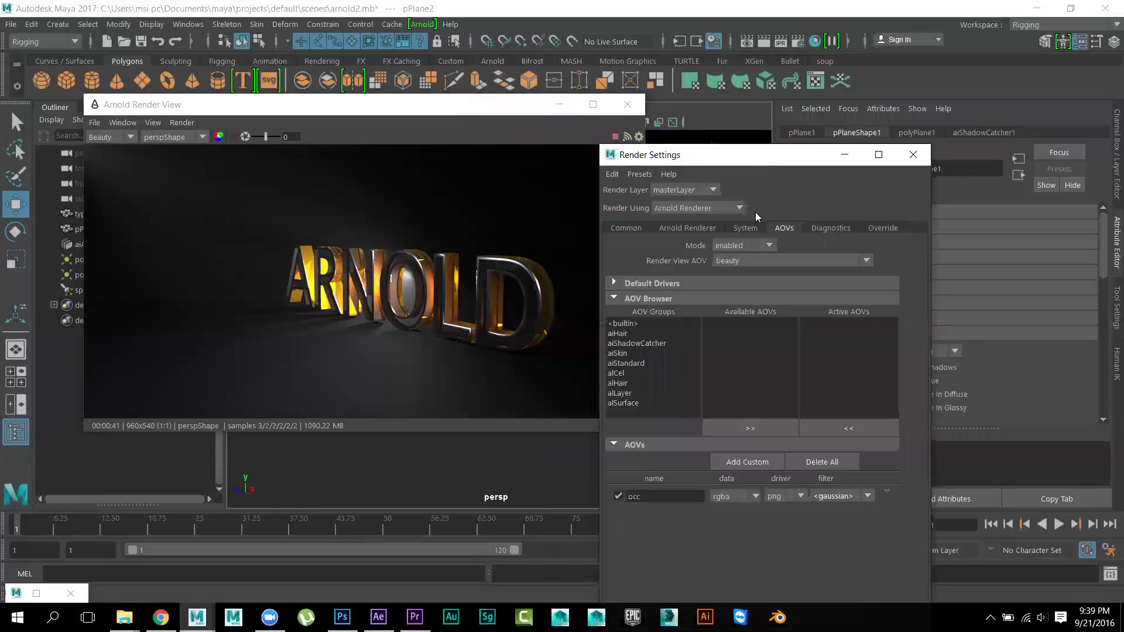
{"action": "left_click", "coordinate": [667, 285]}
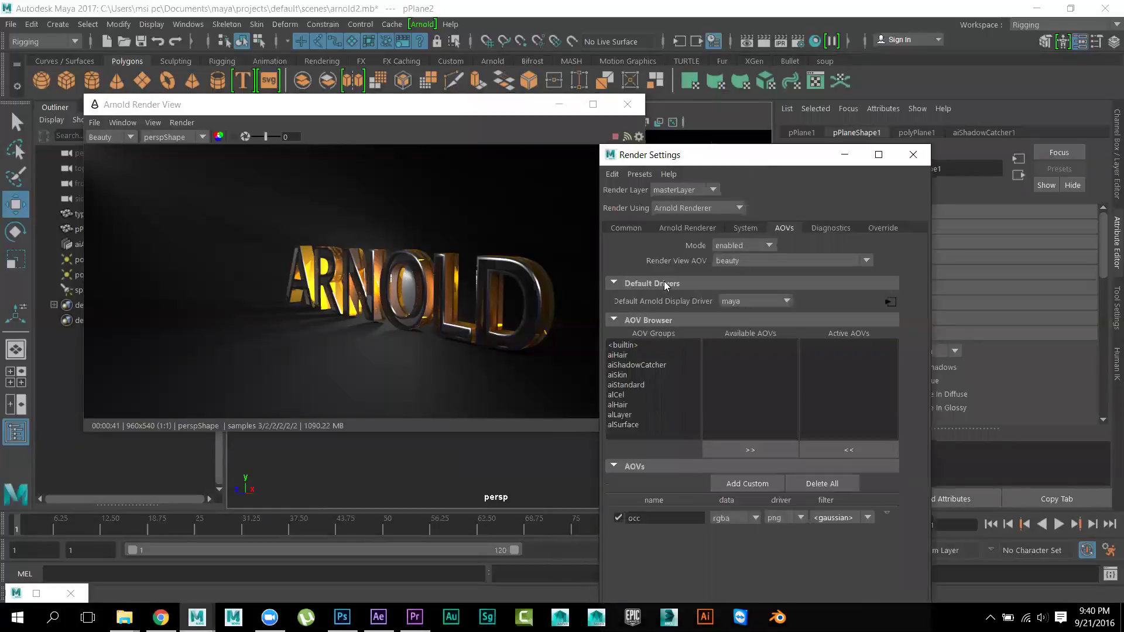
{"action": "left_click", "coordinate": [744, 303]}
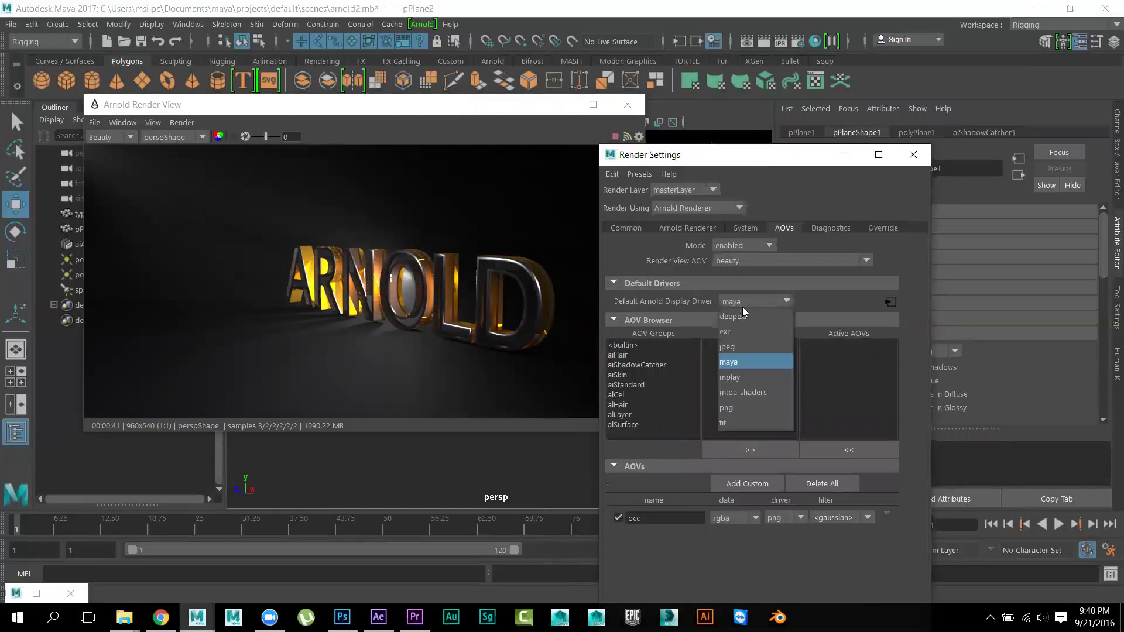
{"action": "left_click", "coordinate": [741, 410]}
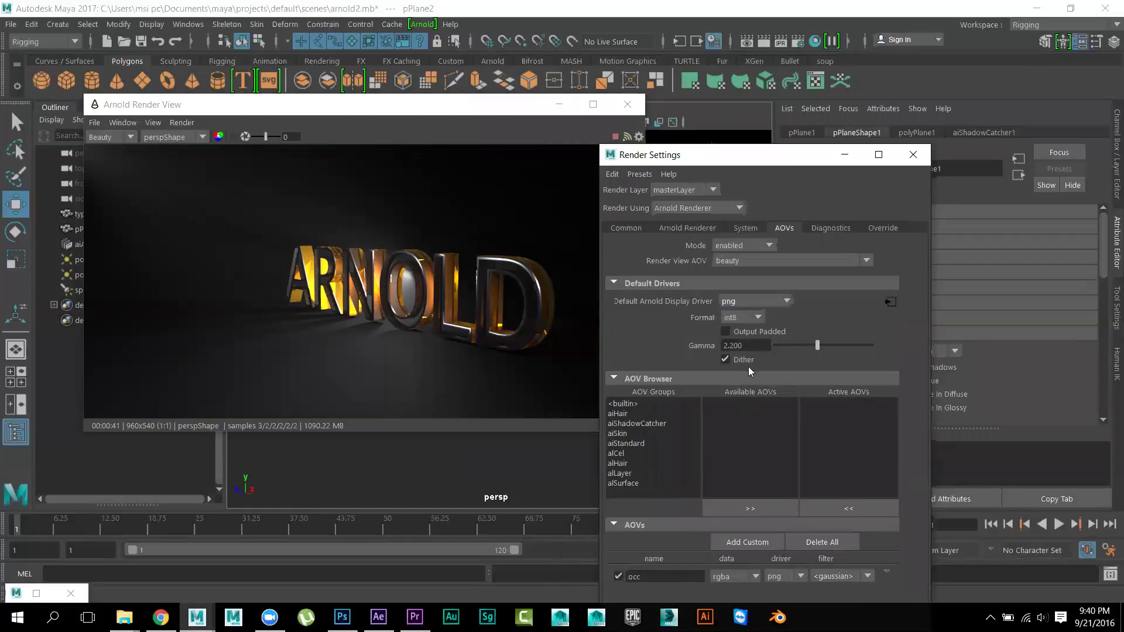
Set the default png driver's format to int16 and save the scene
{"action": "left_click", "coordinate": [755, 319]}
{"action": "left_click", "coordinate": [752, 348]}
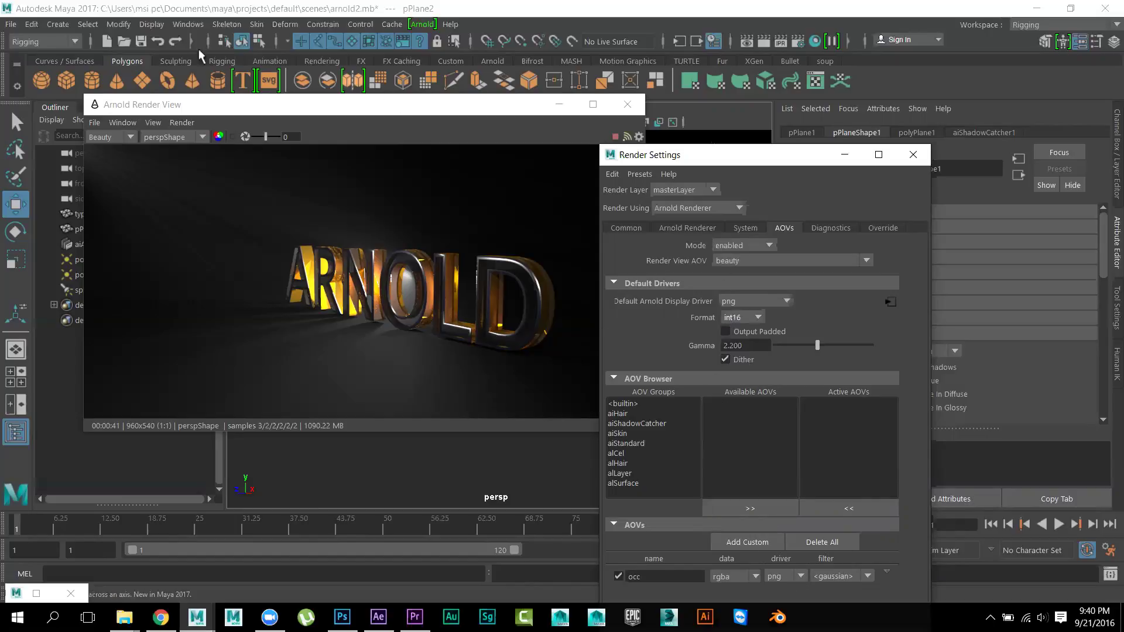
{"action": "left_click", "coordinate": [141, 41]}
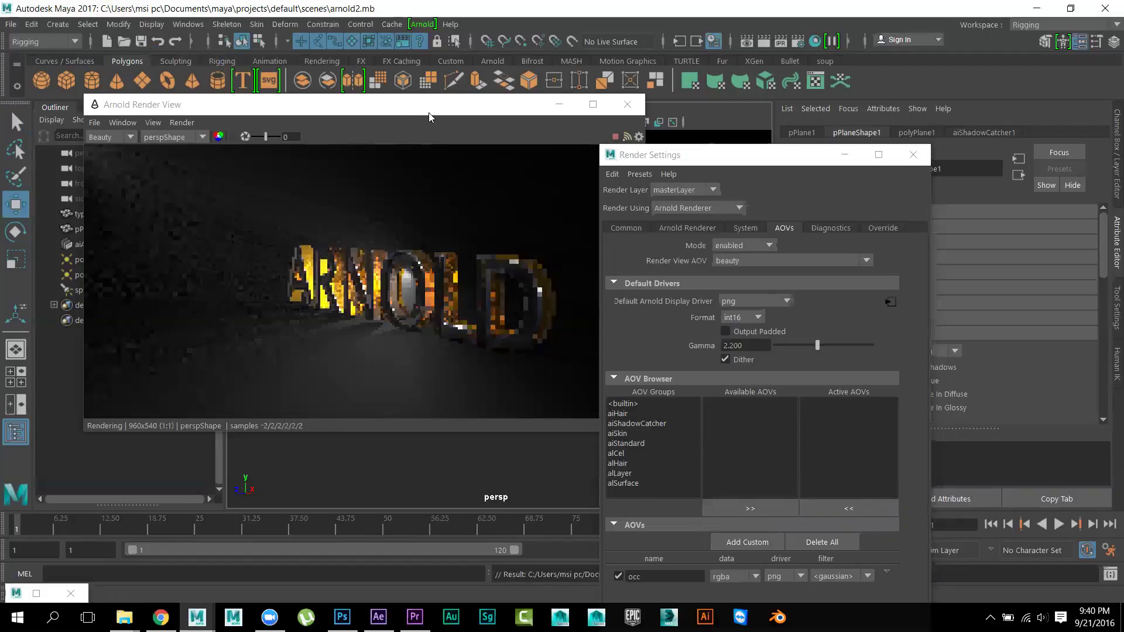
In the common render settings, set the frame/animation extension to name.#.ext and the end frame to 1
{"action": "left_click", "coordinate": [675, 160]}
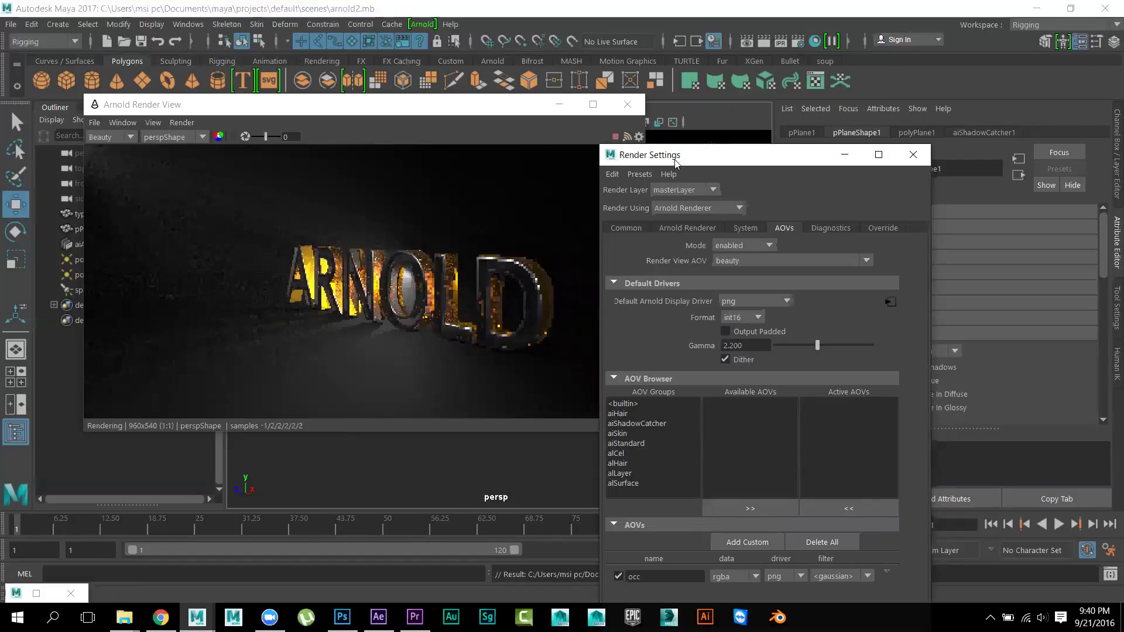
{"action": "left_click_drag", "start_coordinate": [676, 162], "coordinate": [628, 102]}
{"action": "left_click", "coordinate": [578, 168]}
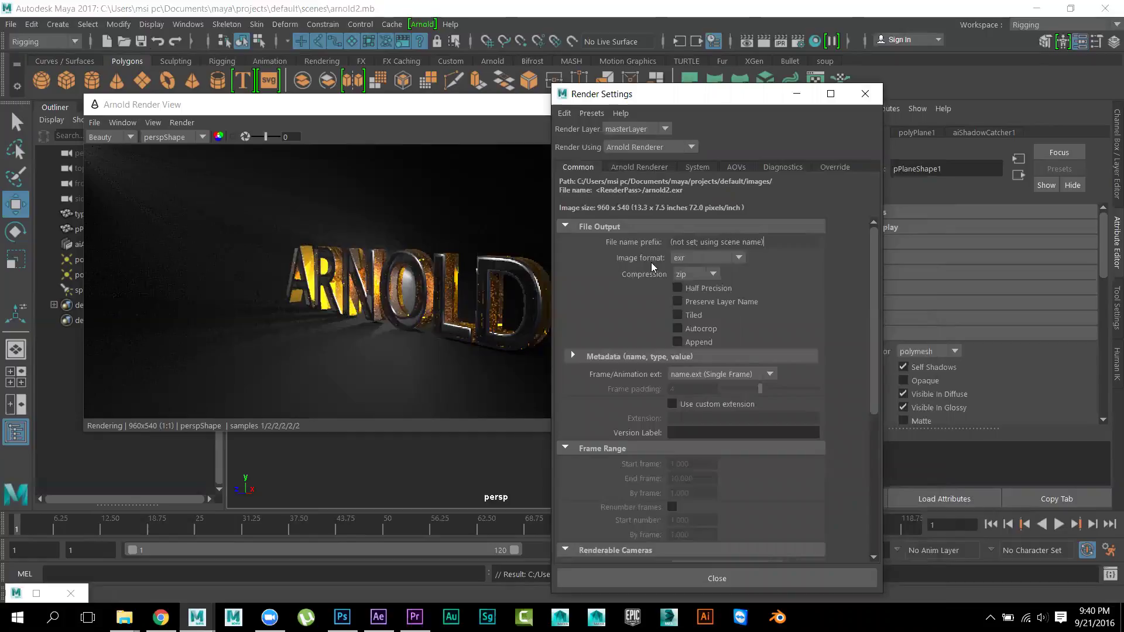
{"action": "left_click", "coordinate": [713, 375]}
{"action": "left_click", "coordinate": [711, 421]}
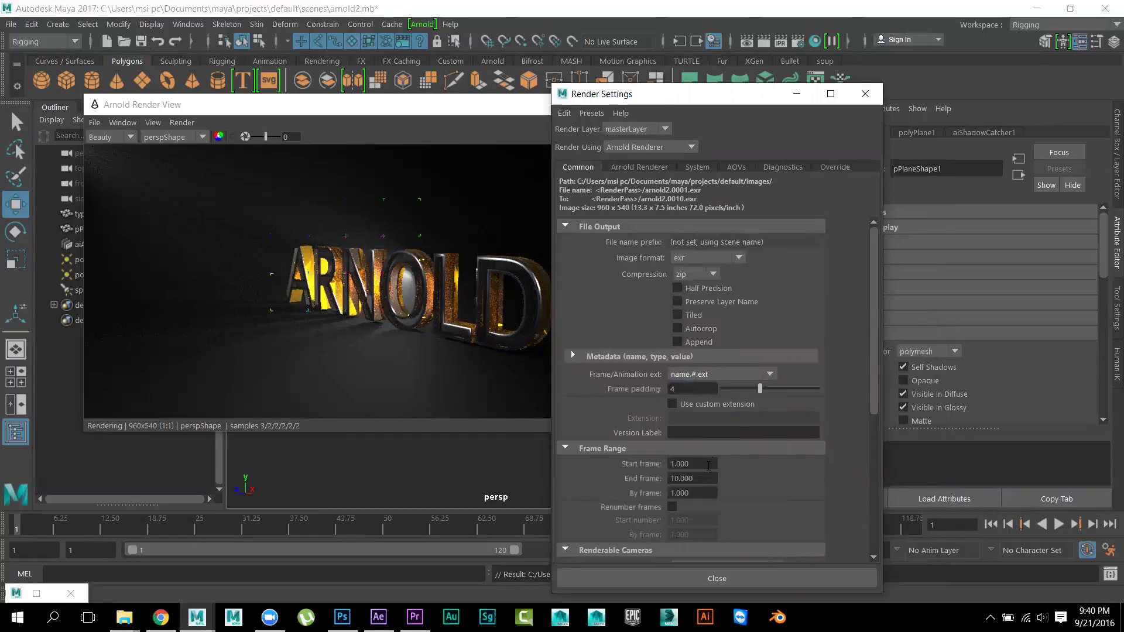
{"action": "double_click", "coordinate": [691, 477]}
{"action": "type", "text": "1"}
{"action": "left_click", "coordinate": [697, 464]}
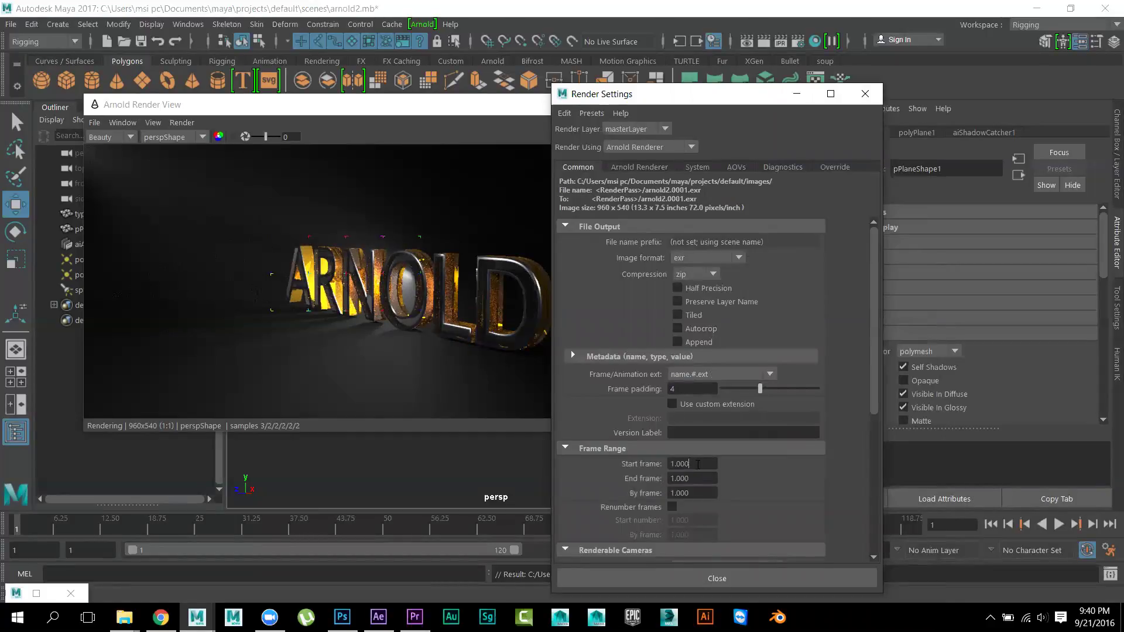
Set the render output's image format to png with the int16 format
{"action": "left_click", "coordinate": [696, 261]}
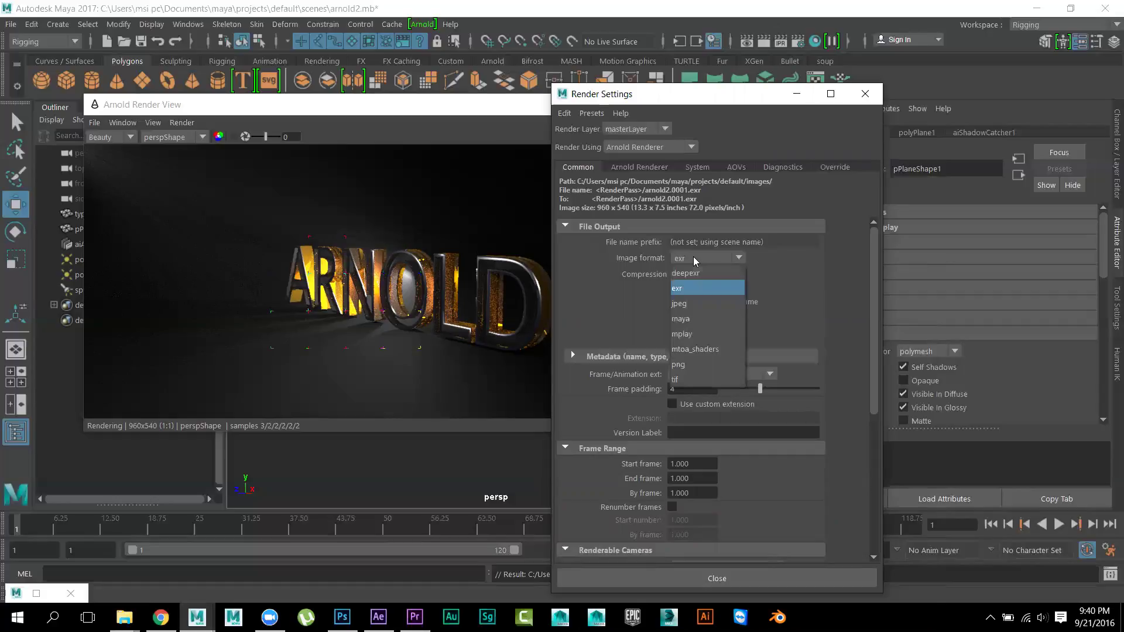
{"action": "left_click", "coordinate": [696, 365]}
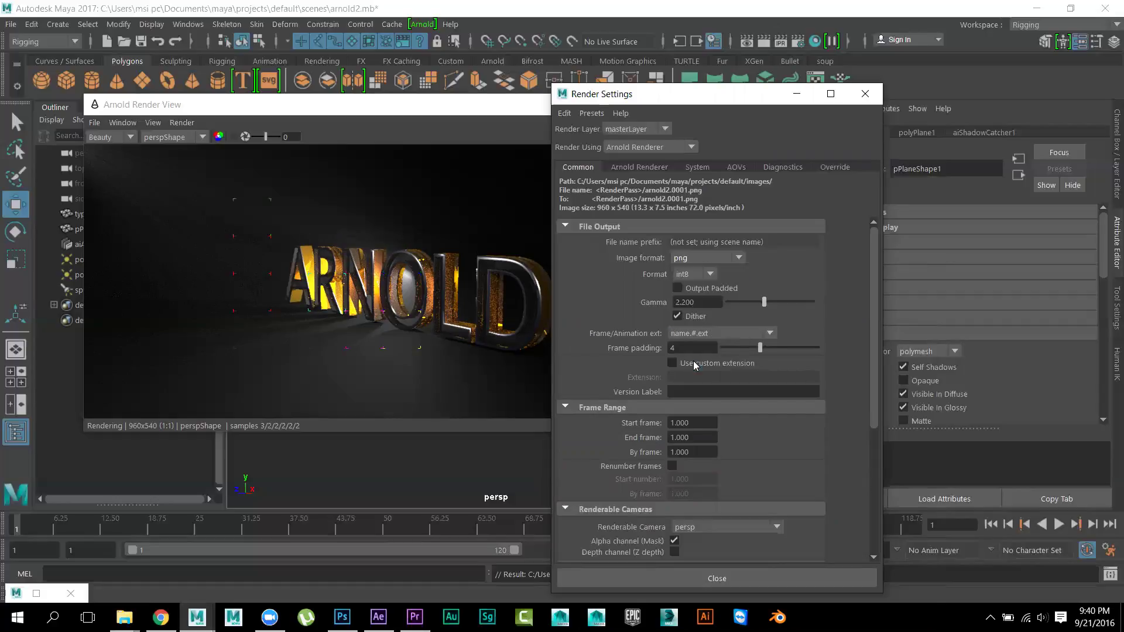
{"action": "left_click", "coordinate": [704, 277]}
{"action": "left_click", "coordinate": [703, 295]}
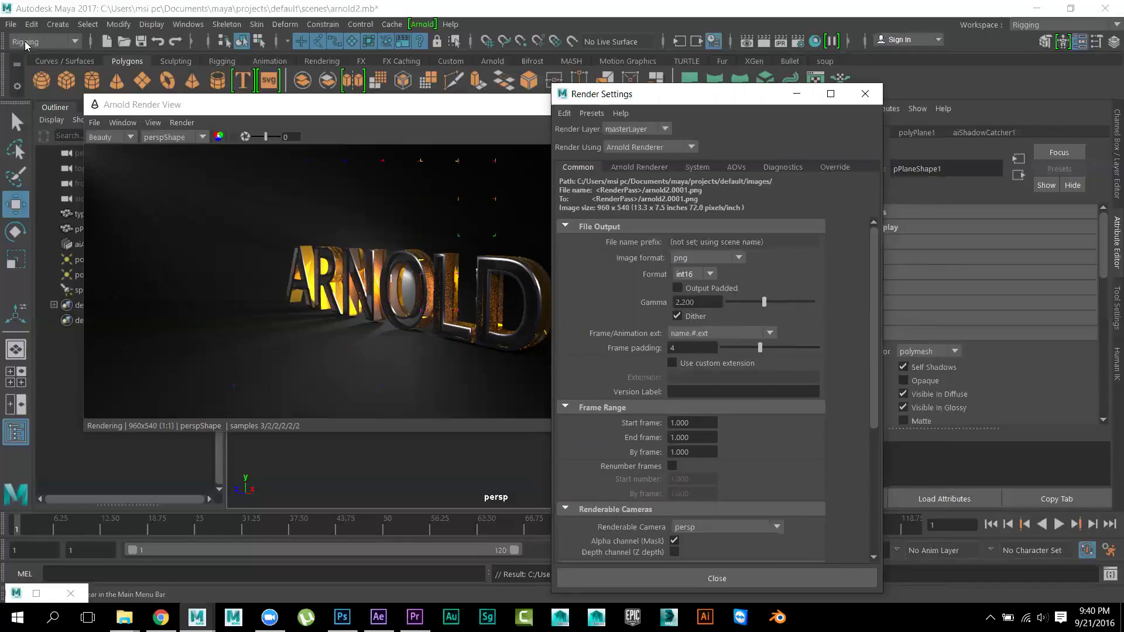
Switch to the Rendering menu set and try to render frame 1 with Render Sequence
{"action": "left_click", "coordinate": [46, 42]}
{"action": "left_click", "coordinate": [56, 110]}
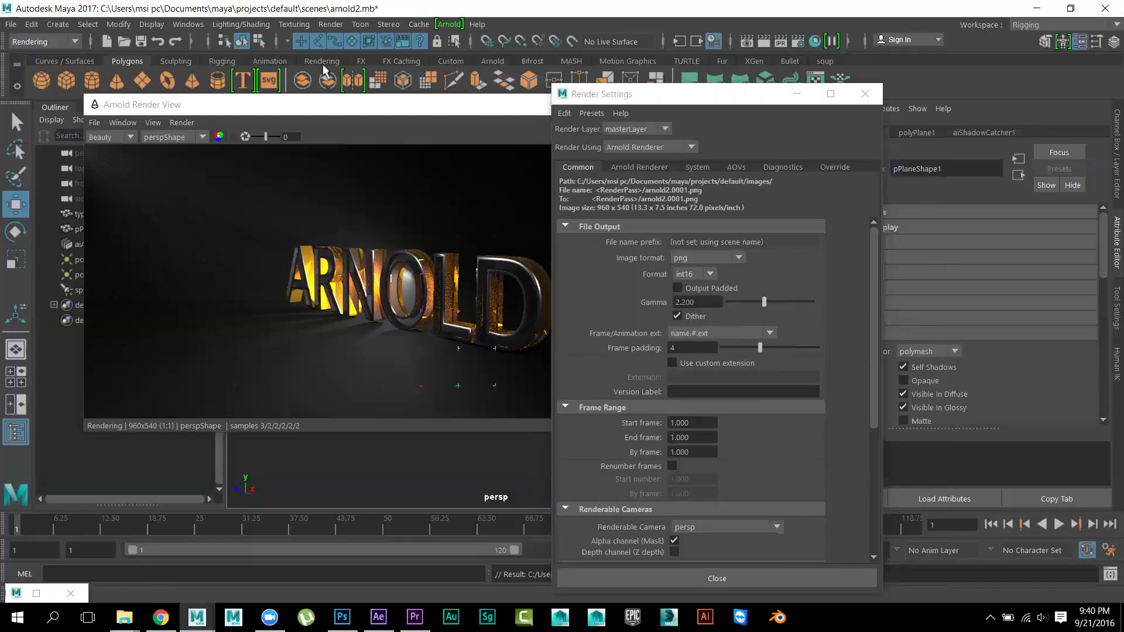
{"action": "left_click", "coordinate": [330, 24]}
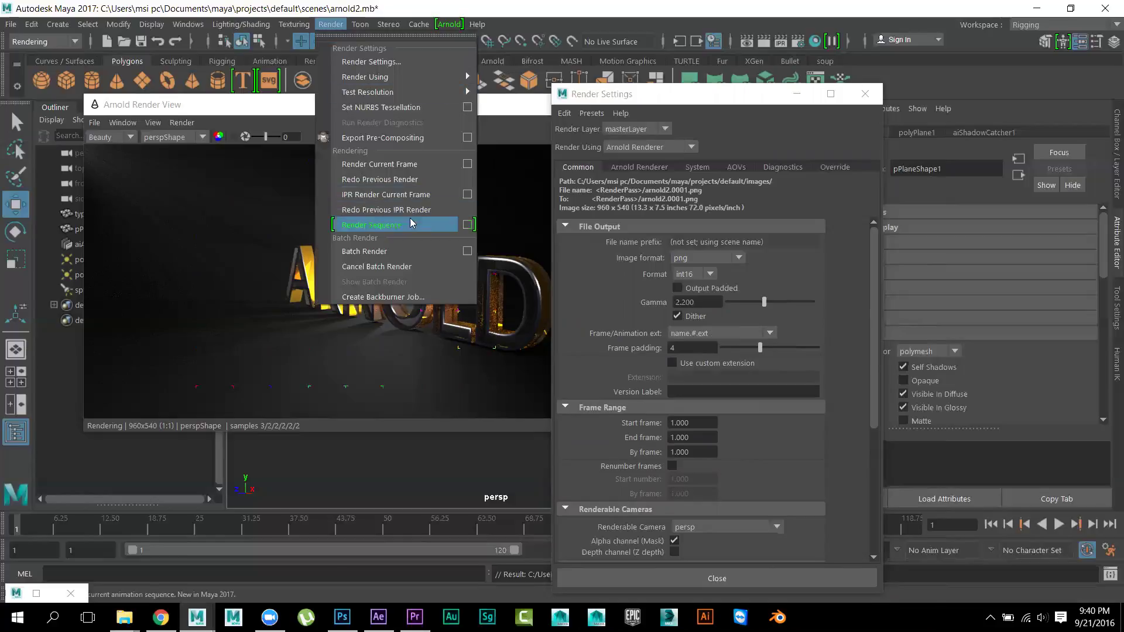
{"action": "left_click", "coordinate": [467, 225]}
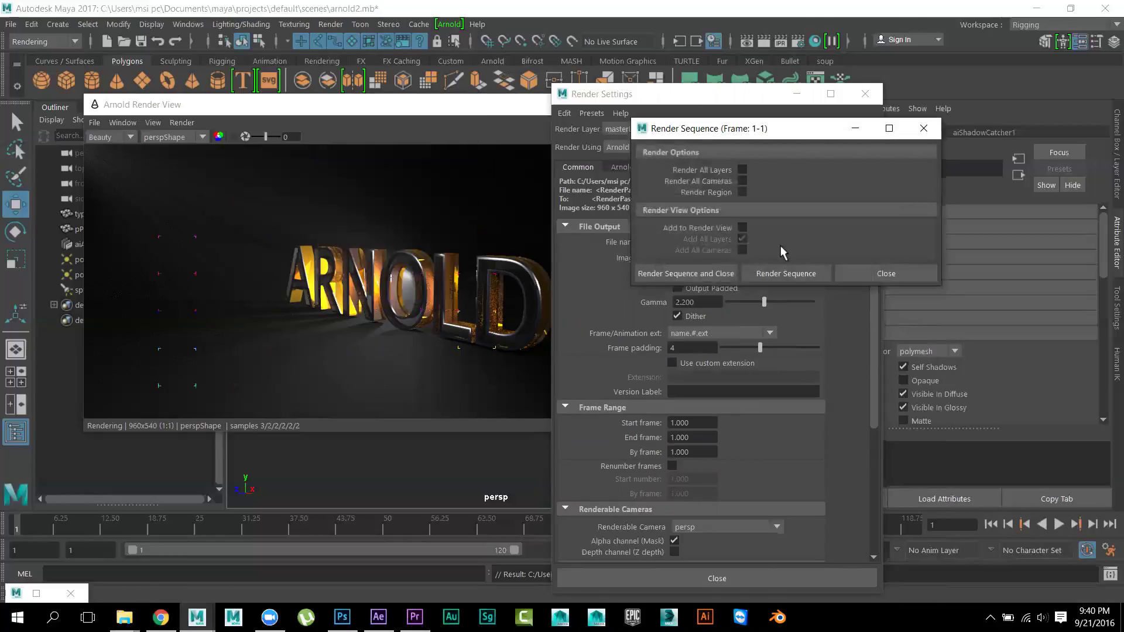
{"action": "left_click", "coordinate": [794, 280]}
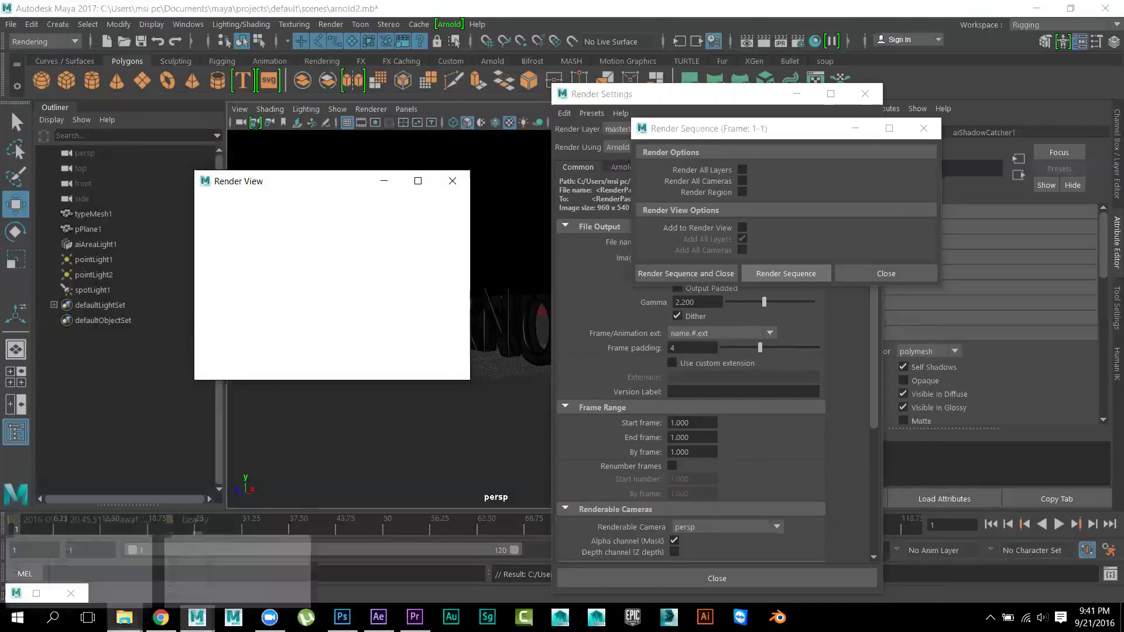
Switch to File Explorer and check the pass folders inside tmp, including beauty, for new render output
{"action": "mouse_move", "coordinate": [125, 617]}
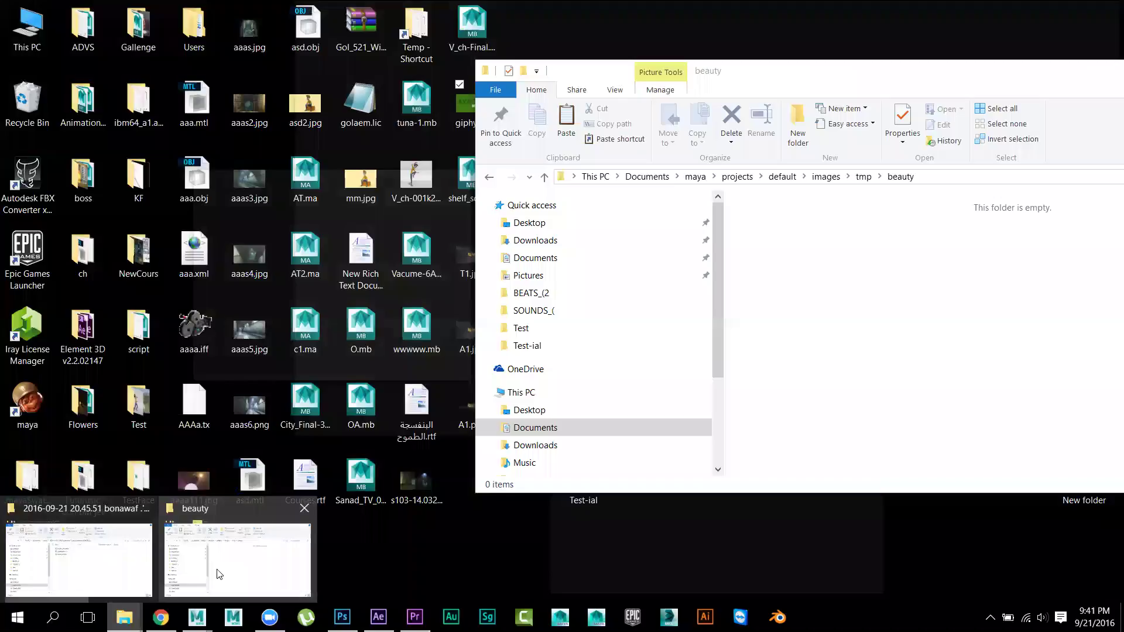
{"action": "left_click", "coordinate": [218, 573]}
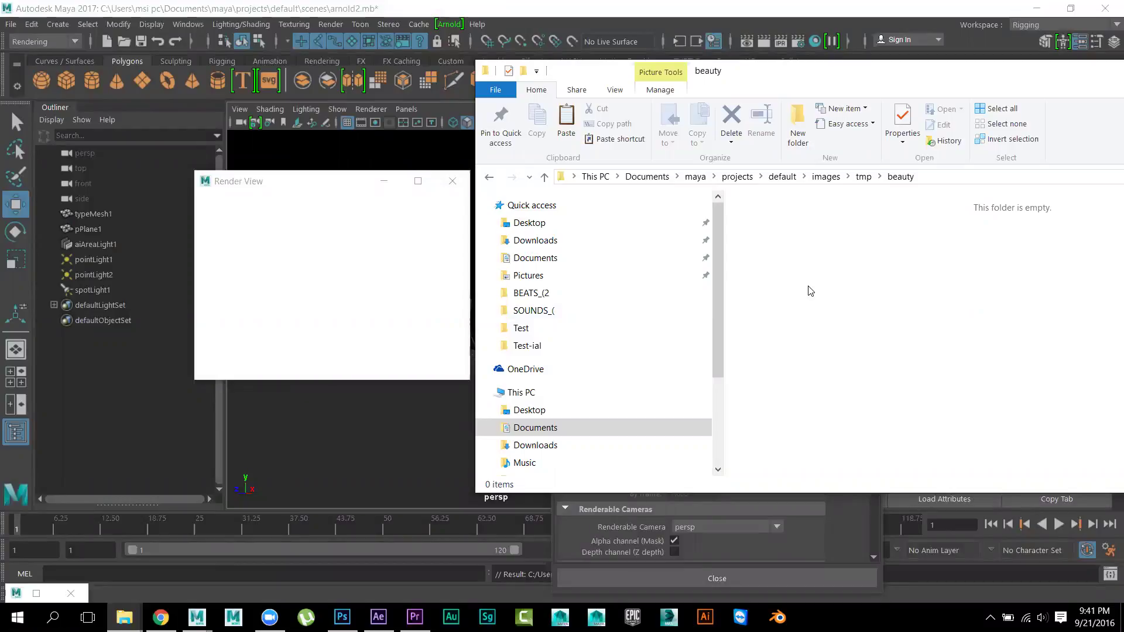
{"action": "left_click", "coordinate": [863, 176]}
{"action": "left_click", "coordinate": [782, 239]}
{"action": "key", "text": "Return"}
{"action": "key", "text": "BackSpace"}
{"action": "double_click", "coordinate": [784, 227]}
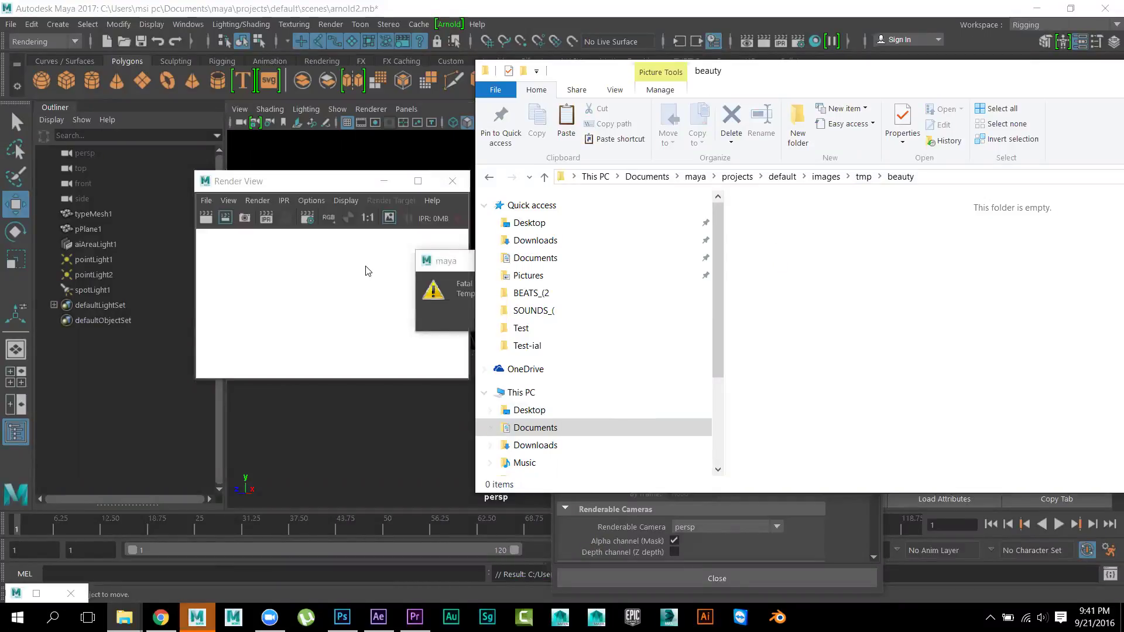
Dismiss Maya's fatal error, cancel the error report and let the crashed program close
{"action": "left_click", "coordinate": [463, 263]}
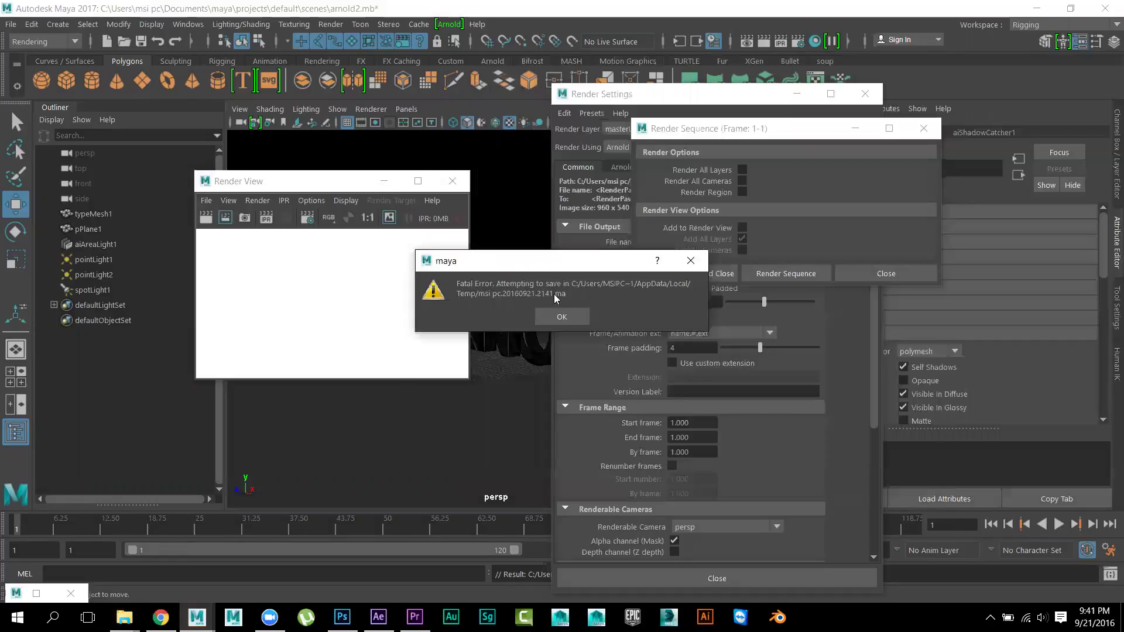
{"action": "left_click", "coordinate": [562, 317]}
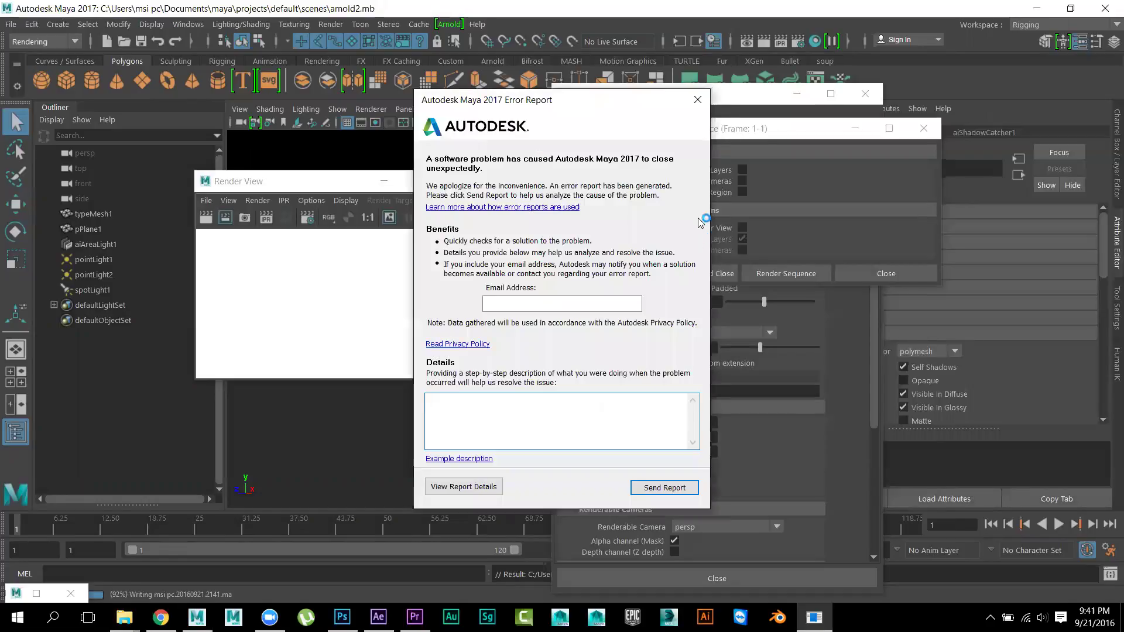
{"action": "left_click", "coordinate": [698, 100]}
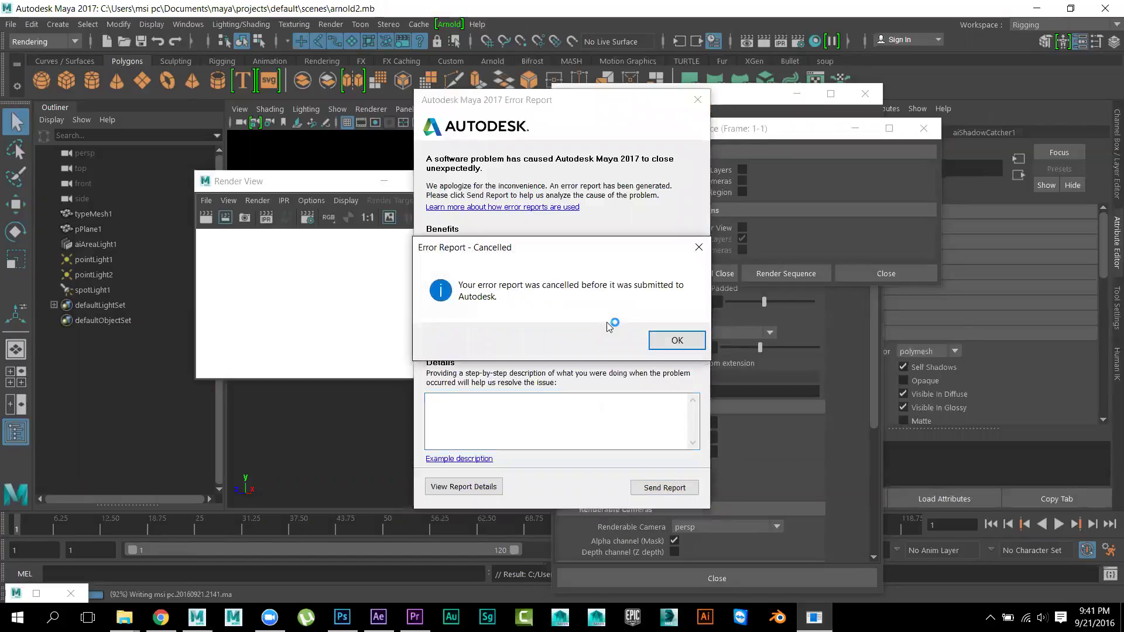
{"action": "left_click", "coordinate": [680, 338]}
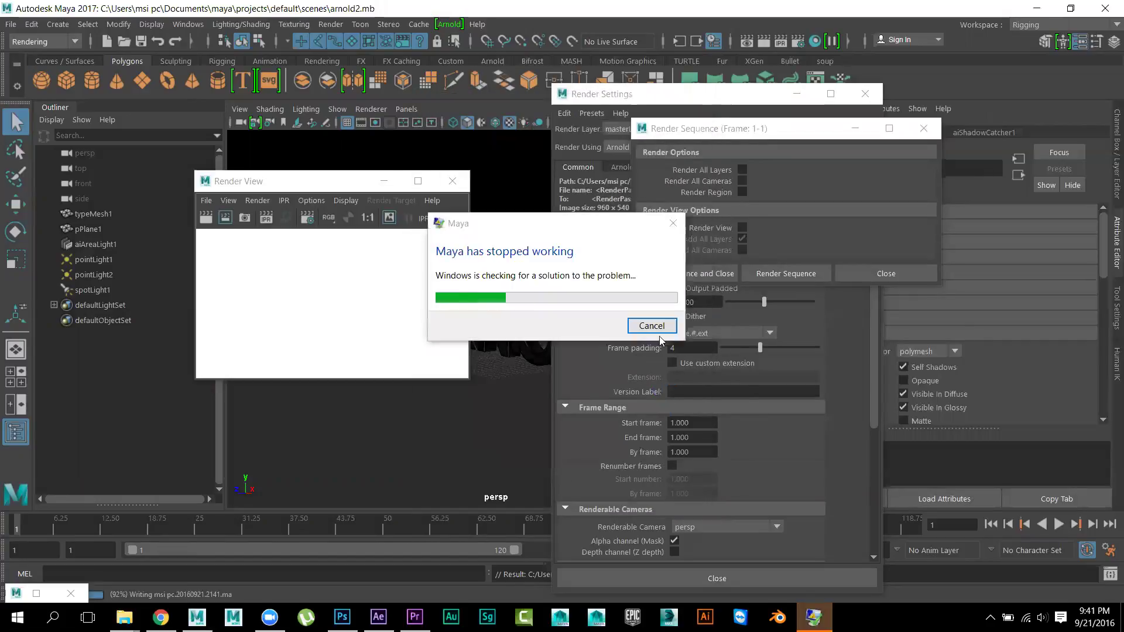
{"action": "left_click", "coordinate": [659, 323]}
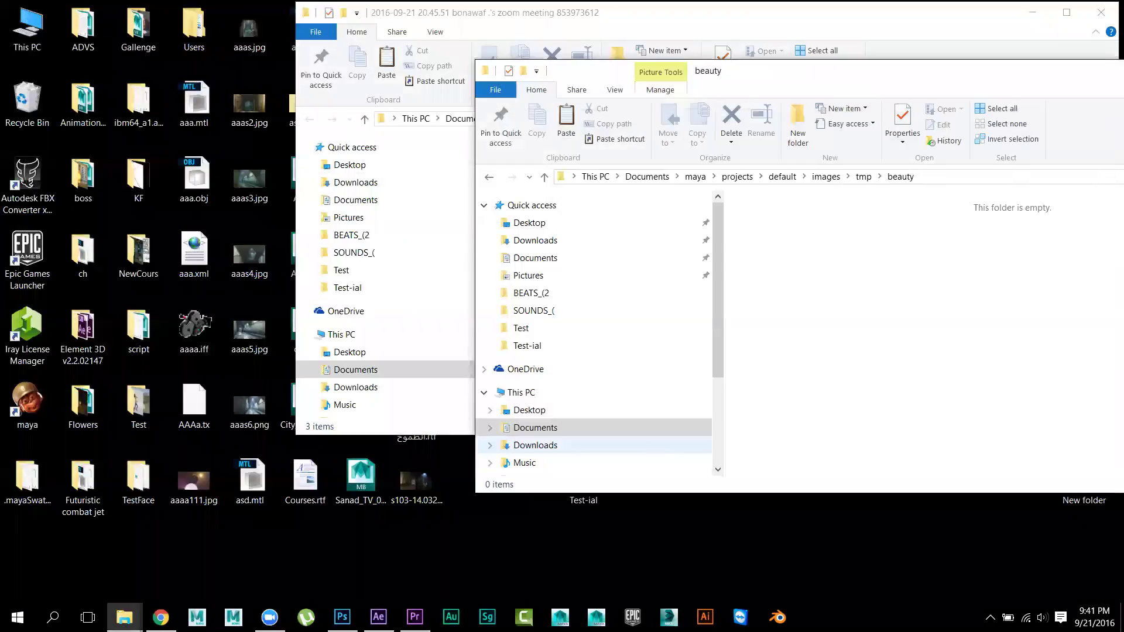
Relaunch Maya and open the scene arnold2.mb from the default project's scenes folder
{"action": "left_click", "coordinate": [197, 617]}
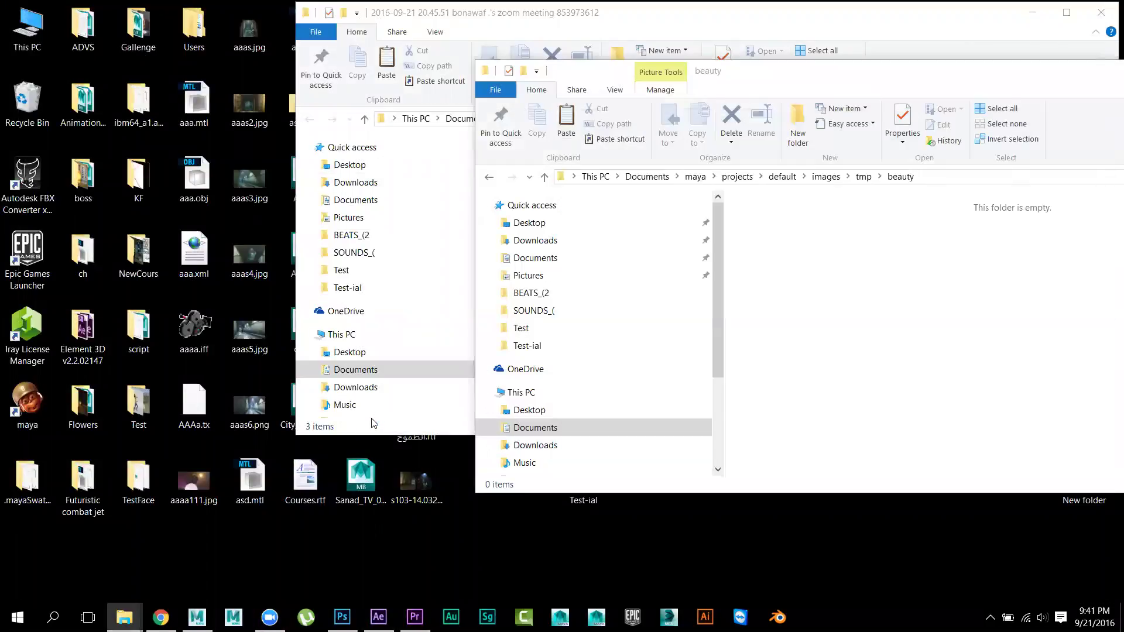
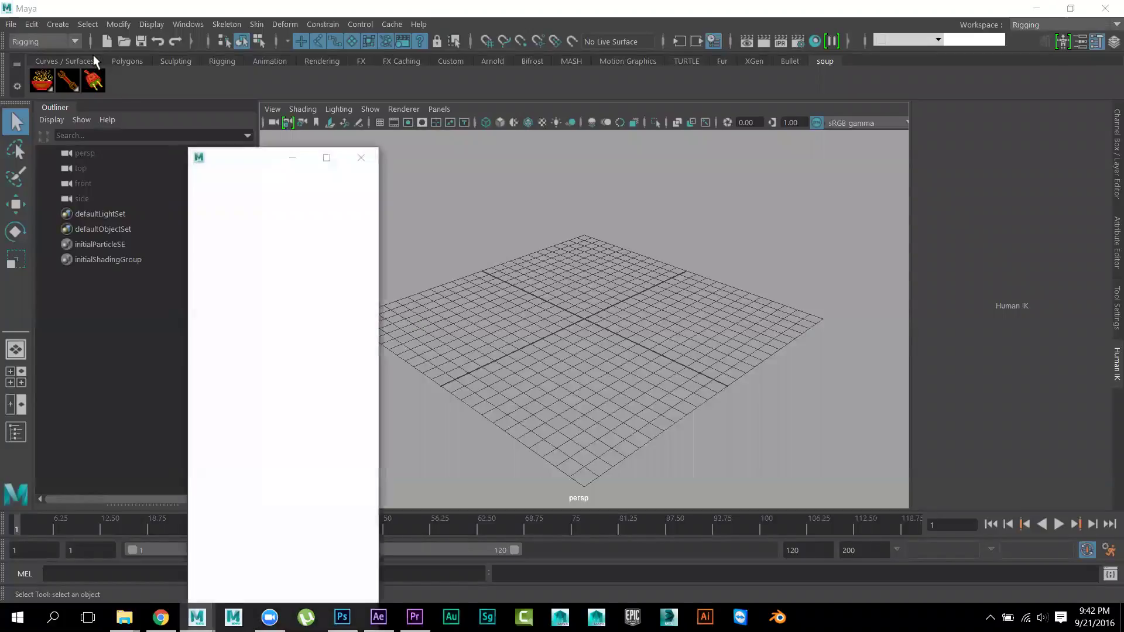
{"action": "left_click", "coordinate": [369, 156]}
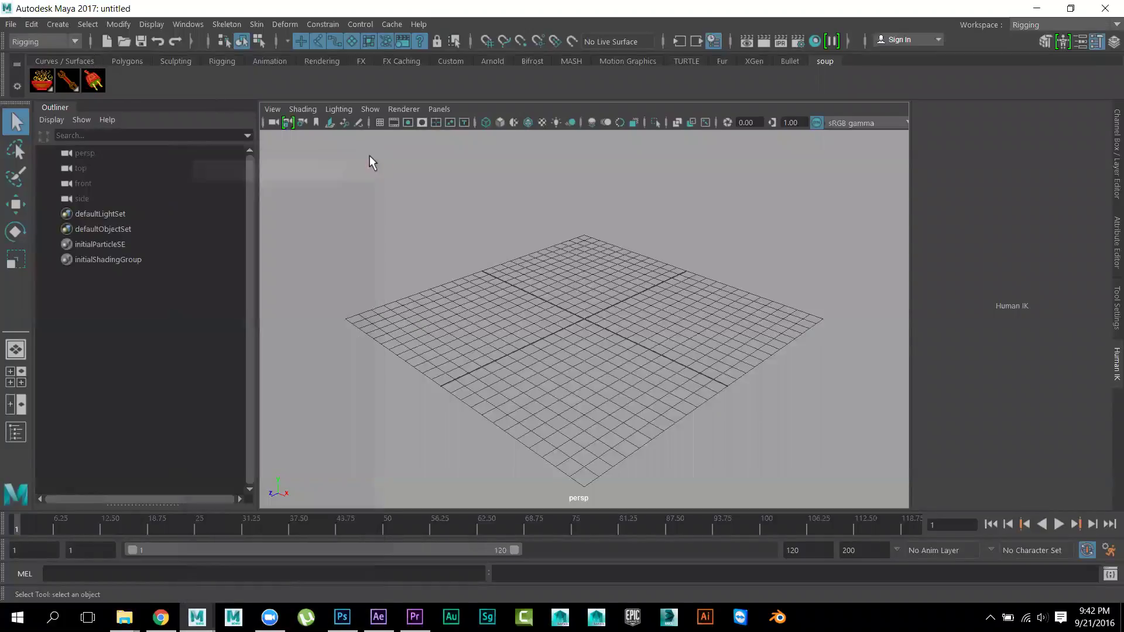
{"action": "left_click", "coordinate": [125, 40]}
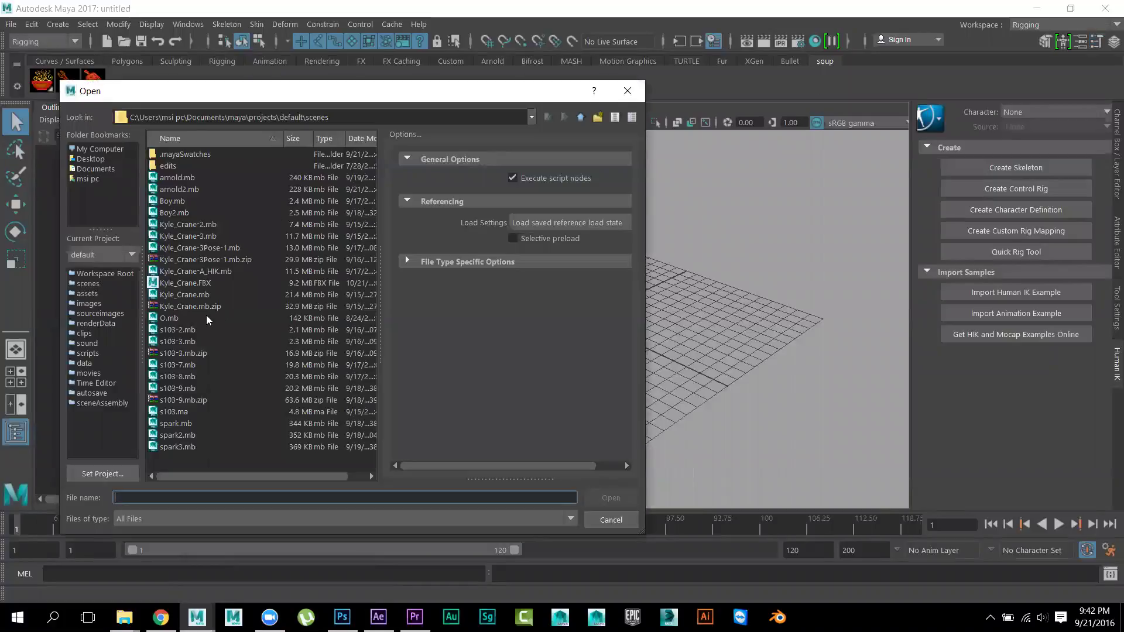
{"action": "left_click", "coordinate": [205, 318]}
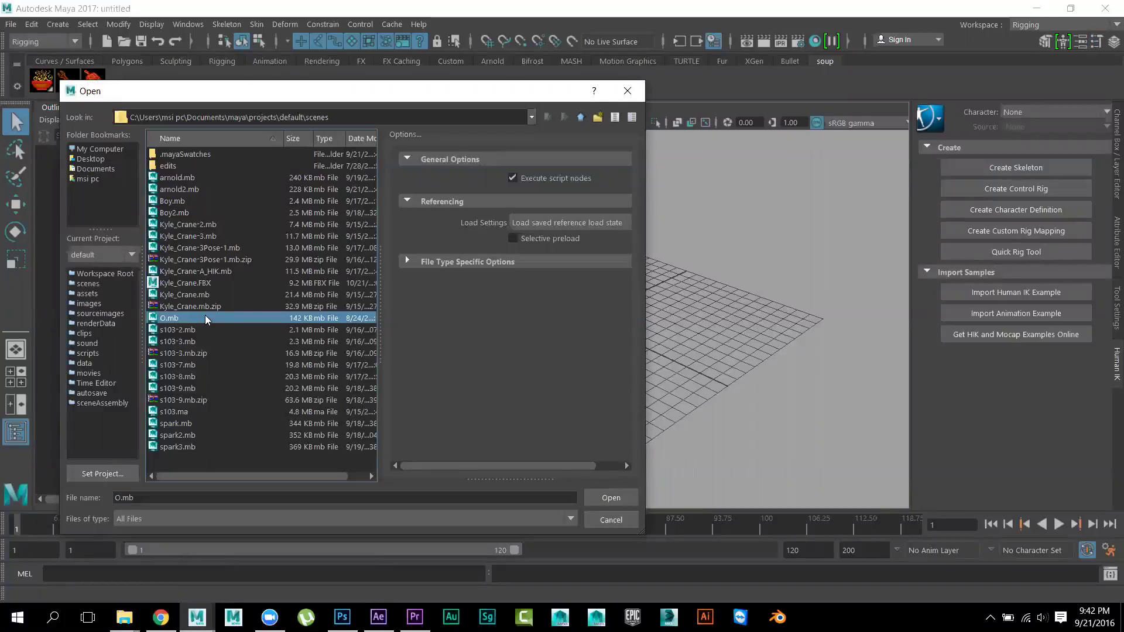
{"action": "key", "text": "a"}
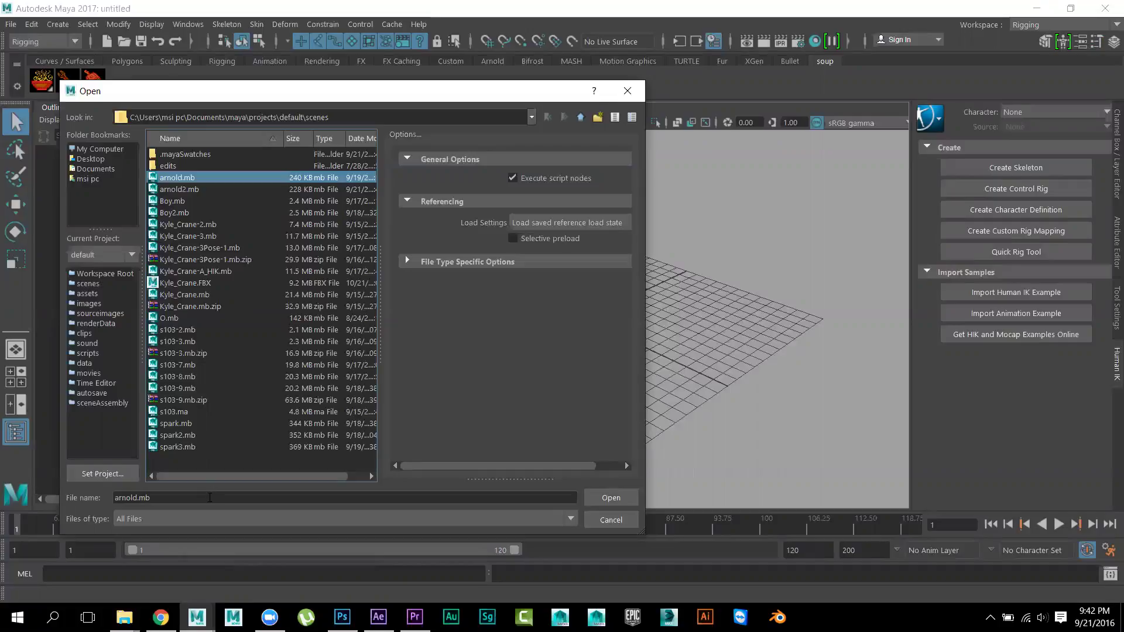
{"action": "left_click", "coordinate": [190, 497]}
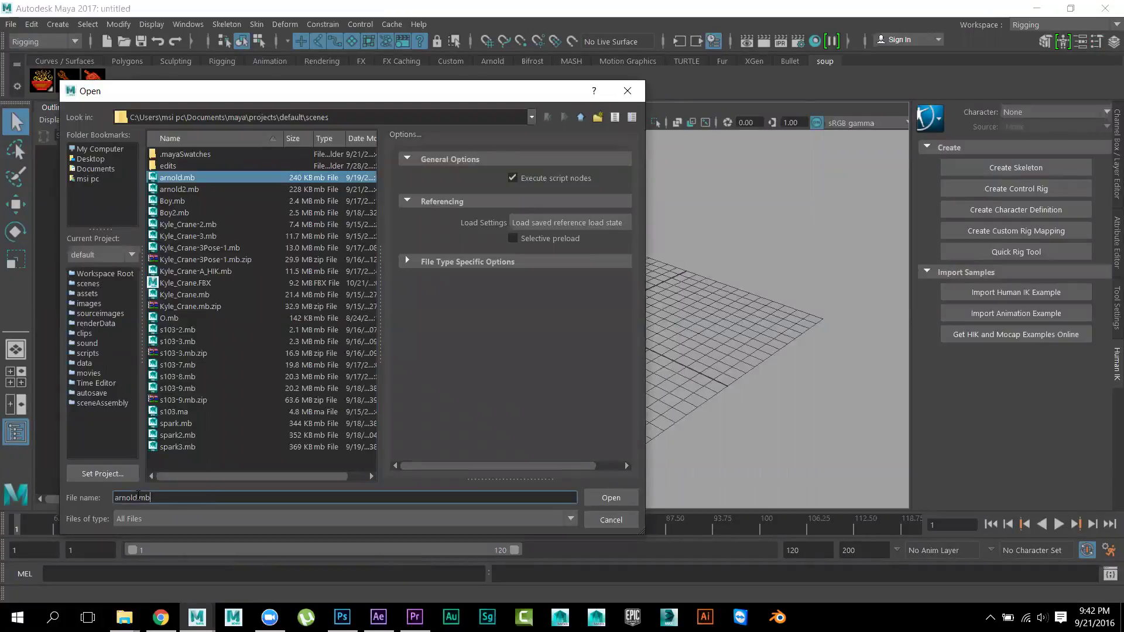
{"action": "type", "text": "2"}
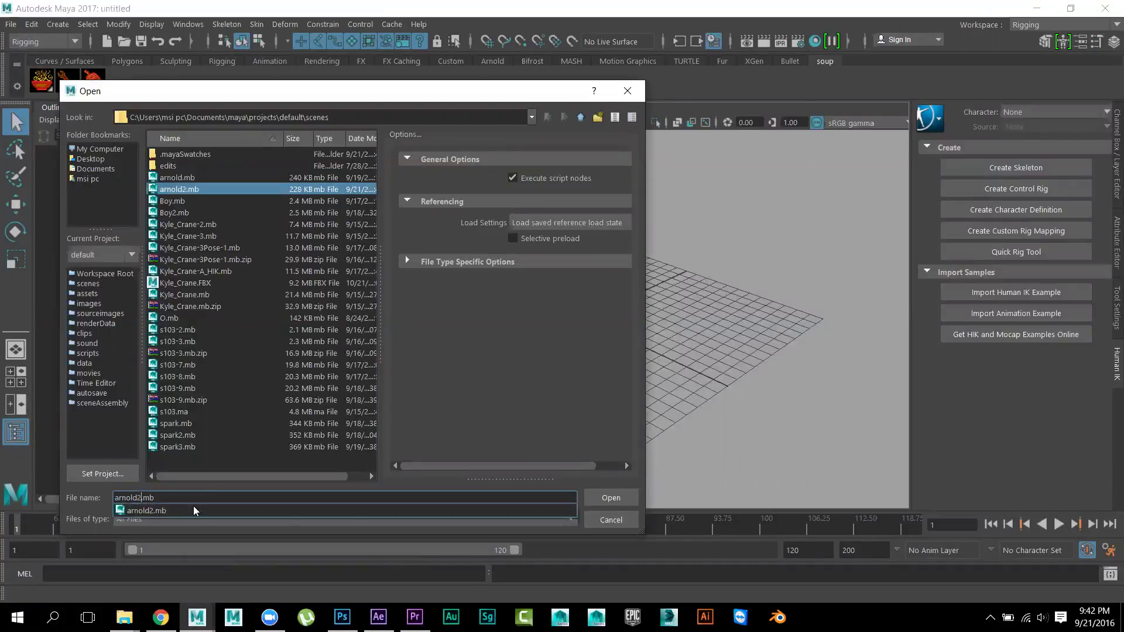
{"action": "left_click", "coordinate": [419, 515]}
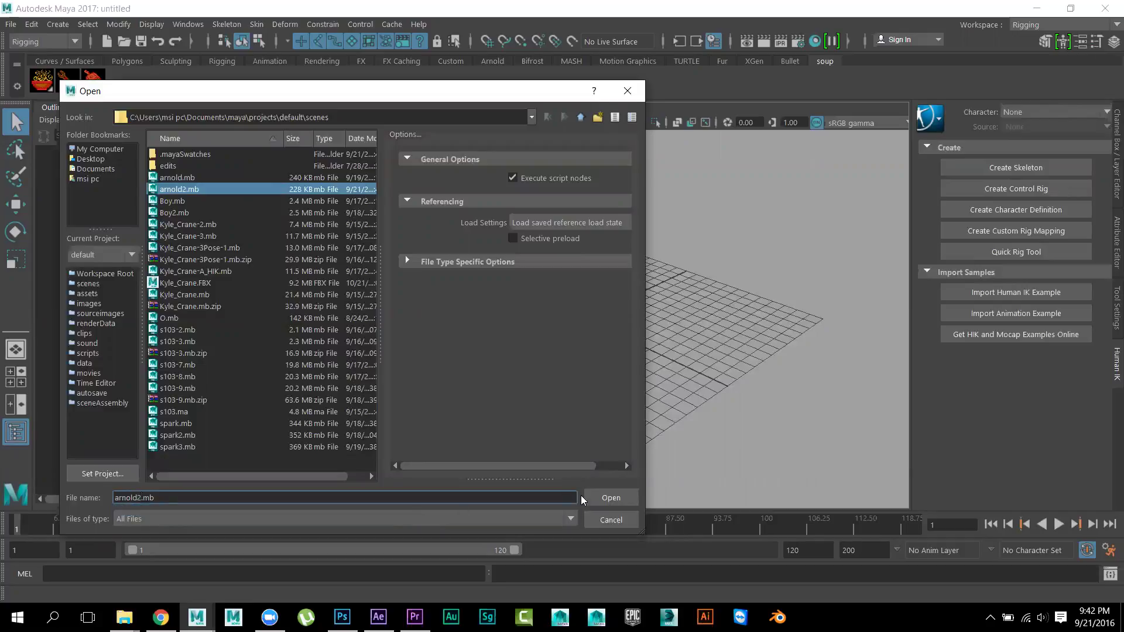
{"action": "left_click", "coordinate": [604, 494]}
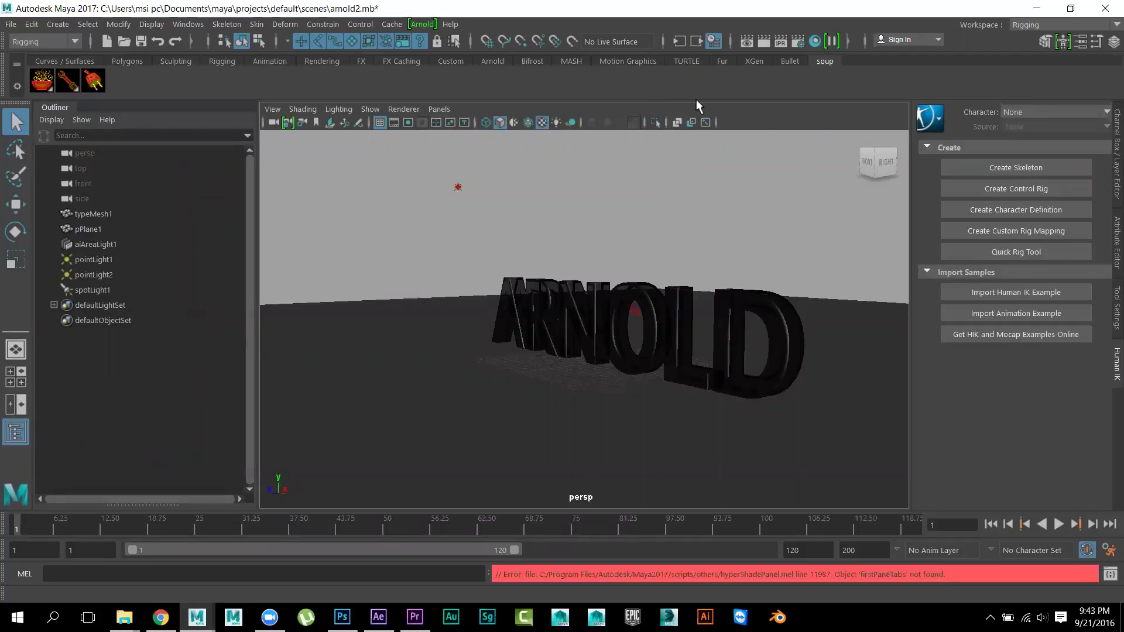
Preview the reopened scene briefly in the Arnold Render View and close the preview
{"action": "left_click", "coordinate": [422, 24]}
{"action": "left_click", "coordinate": [440, 49]}
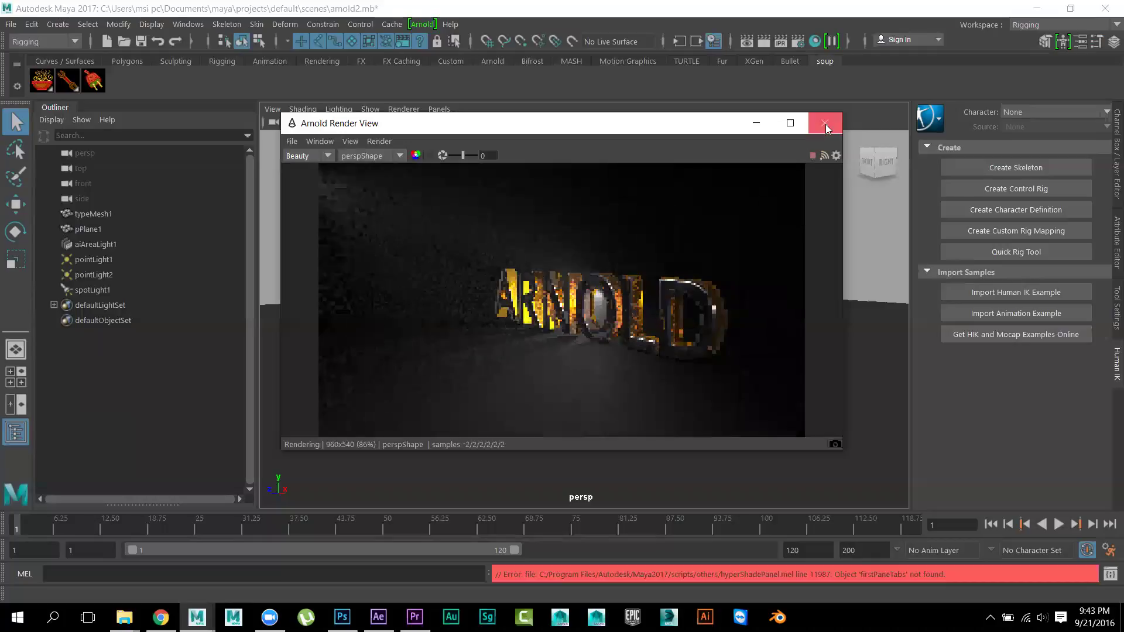
{"action": "left_click", "coordinate": [822, 124]}
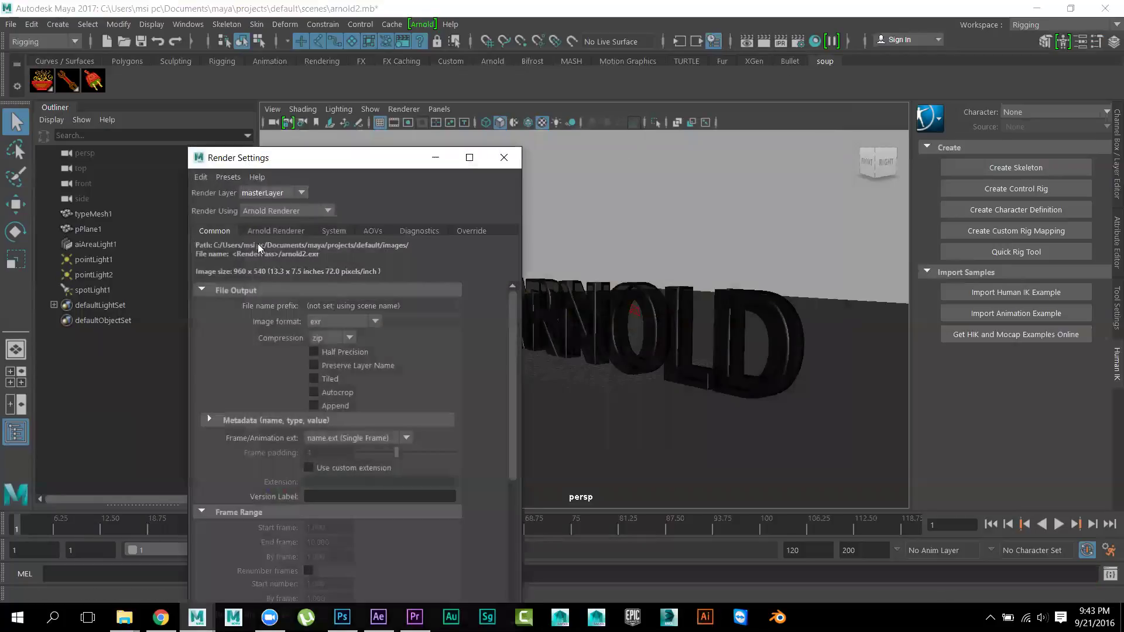
Check the AOVs' default driver settings and set the common render output to png with the int16 format
{"action": "left_click", "coordinate": [372, 232]}
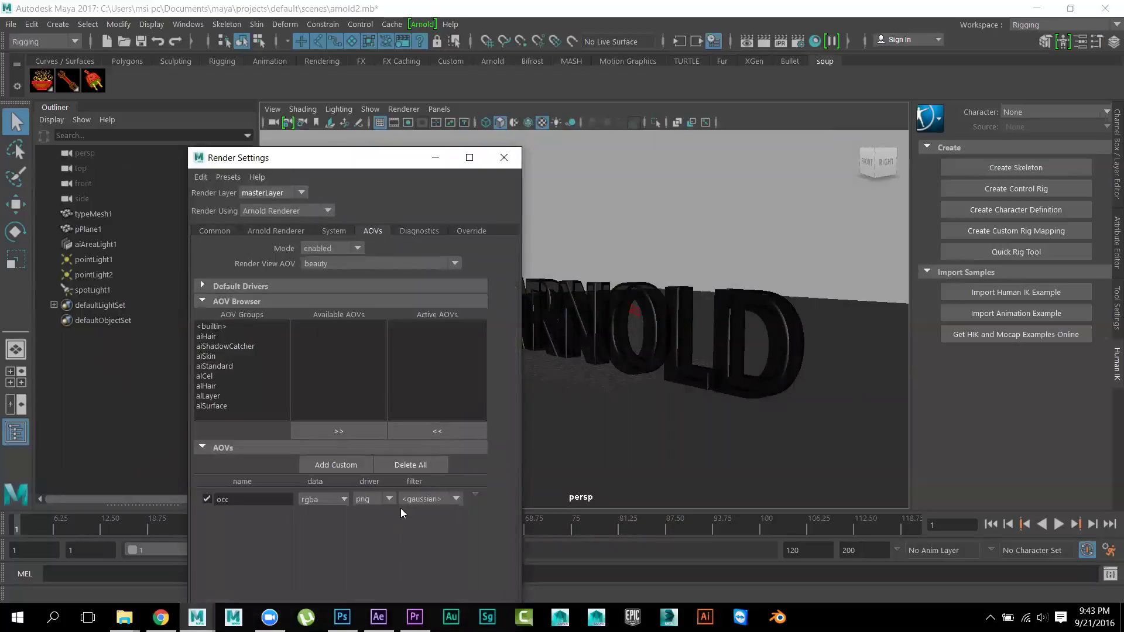
{"action": "left_click", "coordinate": [279, 287]}
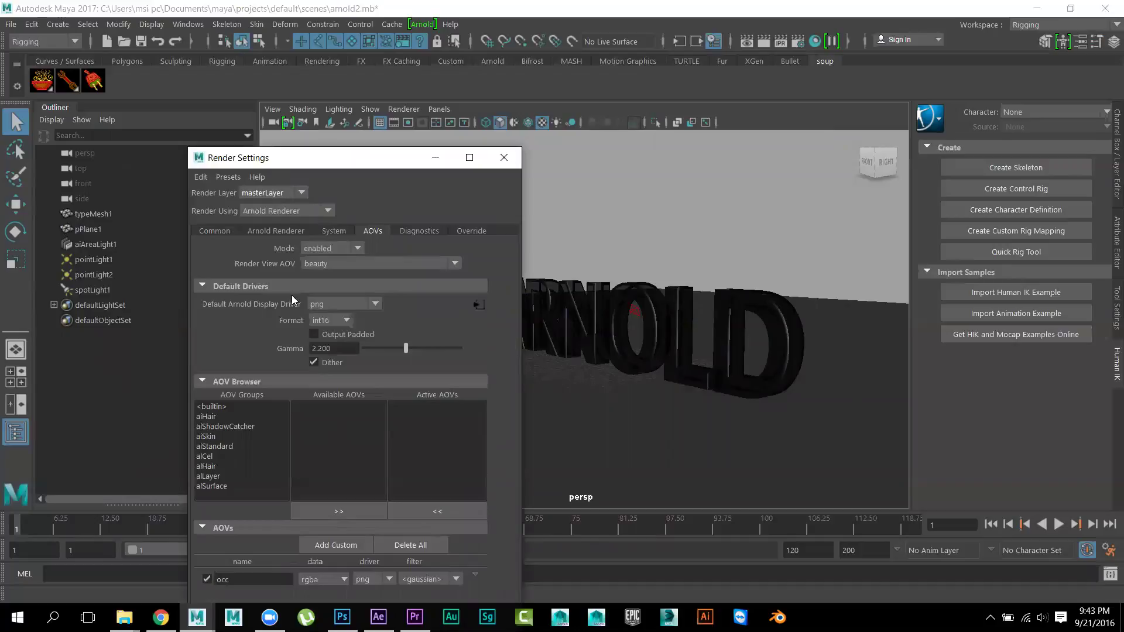
{"action": "left_click", "coordinate": [214, 232]}
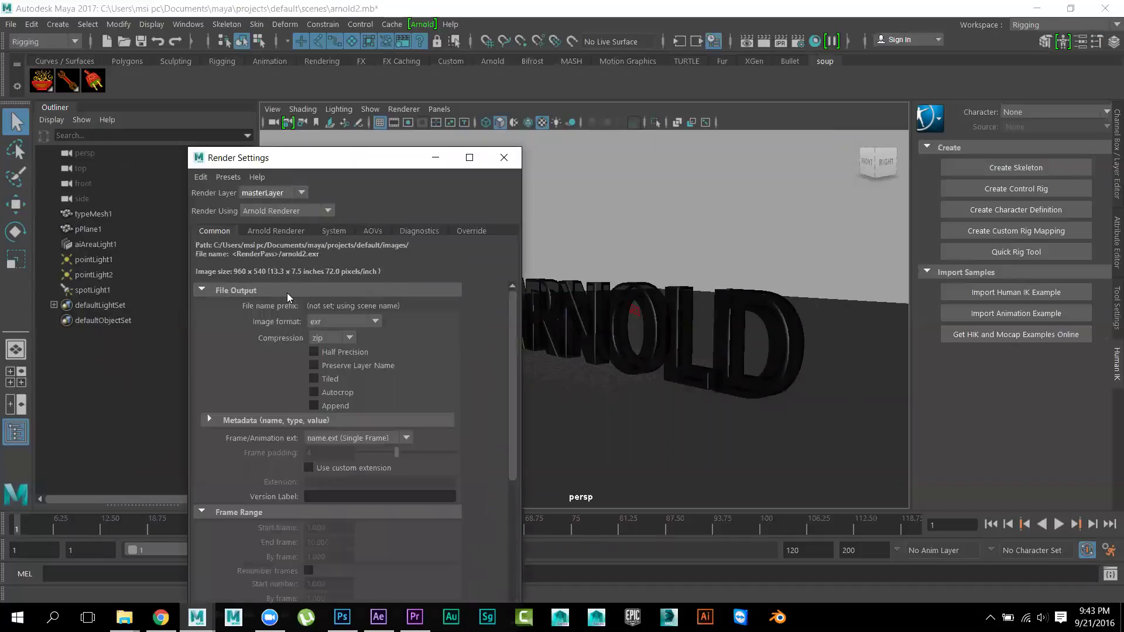
{"action": "left_click", "coordinate": [328, 321]}
{"action": "left_click", "coordinate": [336, 428]}
{"action": "left_click", "coordinate": [348, 339]}
{"action": "left_click", "coordinate": [322, 351]}
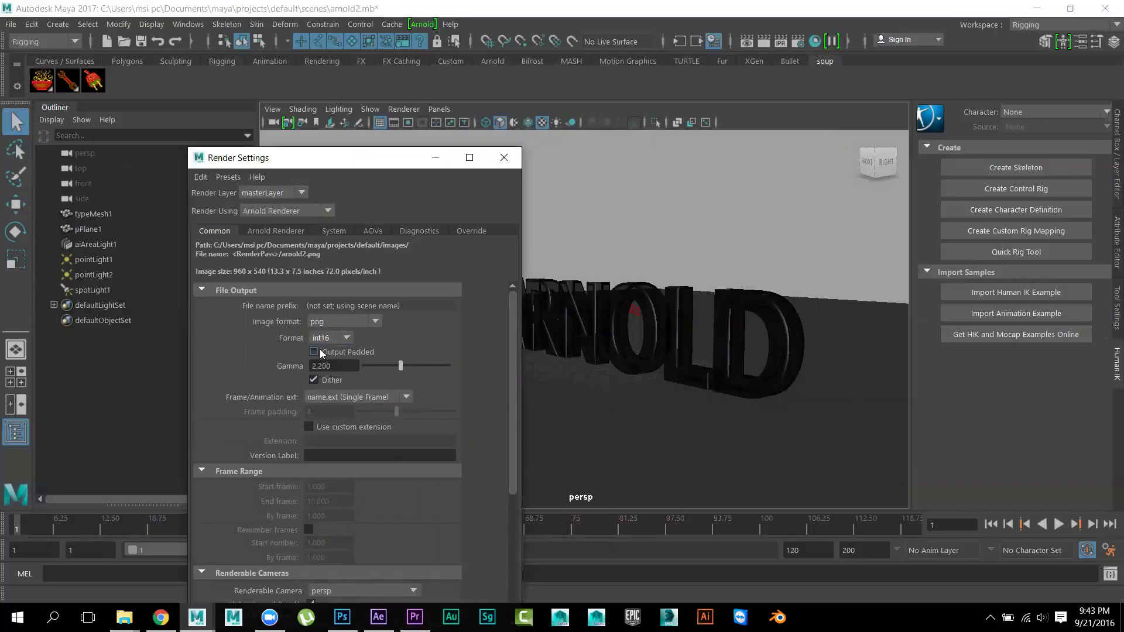
Set the render's frame/animation extension to name.#.ext with end frame 1, and save the scene
{"action": "left_click", "coordinate": [275, 233]}
{"action": "left_click", "coordinate": [210, 229]}
{"action": "scroll", "coordinate": [268, 465], "scroll_direction": "down", "scroll_amount": 1}
{"action": "scroll", "coordinate": [268, 465], "scroll_direction": "up", "scroll_amount": 1}
{"action": "left_click", "coordinate": [338, 397]}
{"action": "left_click", "coordinate": [347, 442]}
{"action": "left_click_drag", "start_coordinate": [332, 502], "coordinate": [288, 501]}
{"action": "type", "text": "1"}
{"action": "left_click", "coordinate": [336, 514]}
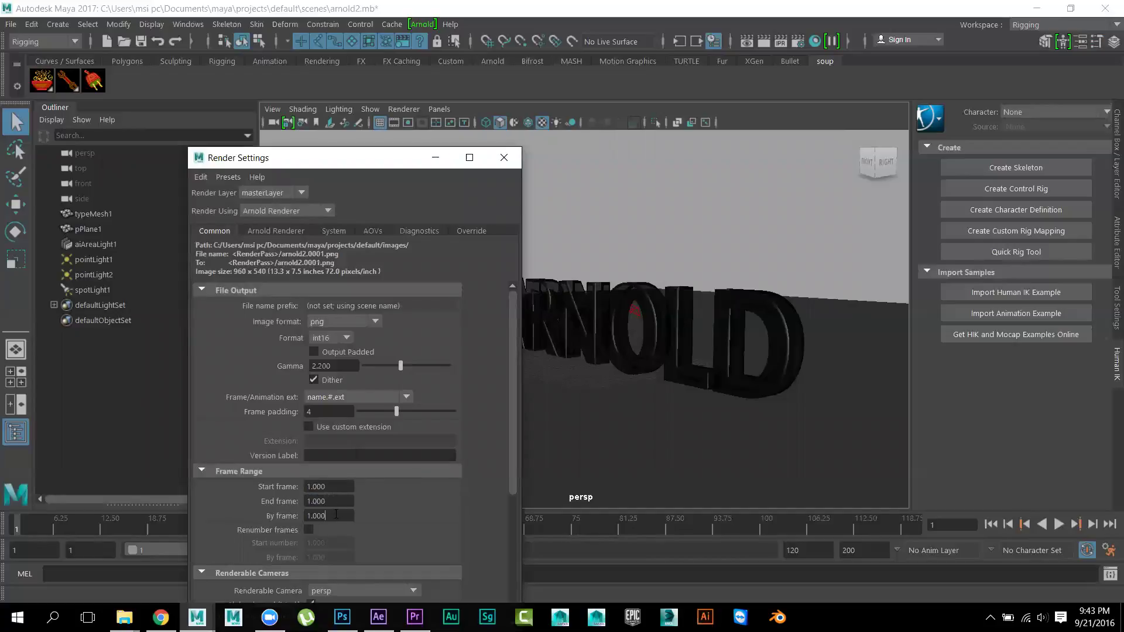
{"action": "left_click", "coordinate": [138, 40]}
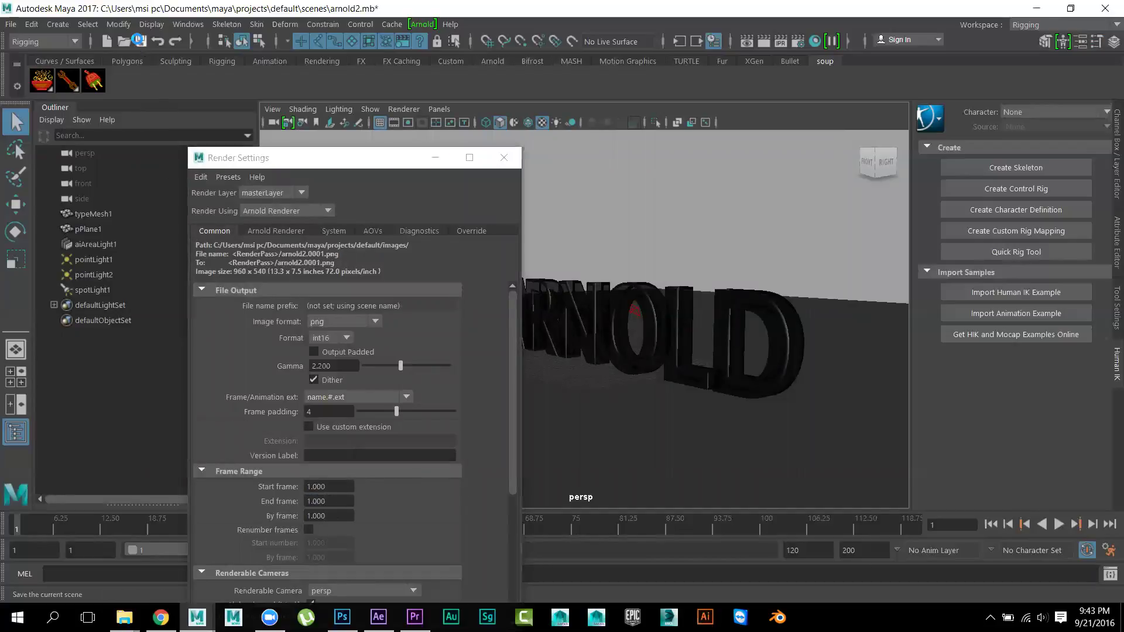
{"action": "left_click", "coordinate": [274, 158]}
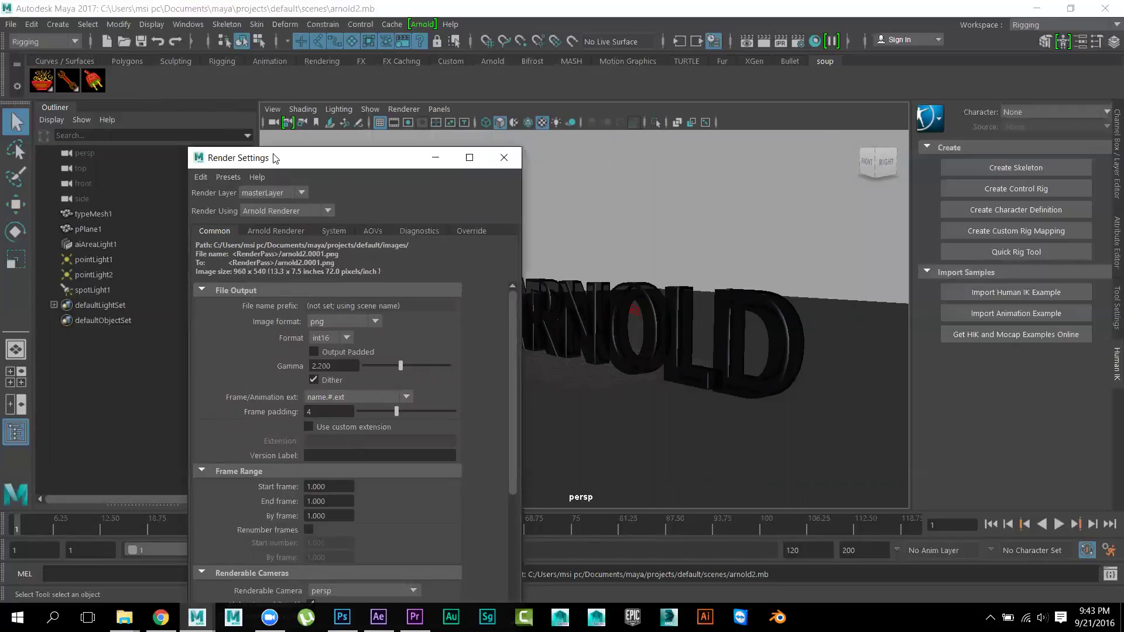
Switch to the Rendering menu set and start a Render Sequence of the single frame from its options
{"action": "left_click_drag", "start_coordinate": [273, 158], "coordinate": [240, 96]}
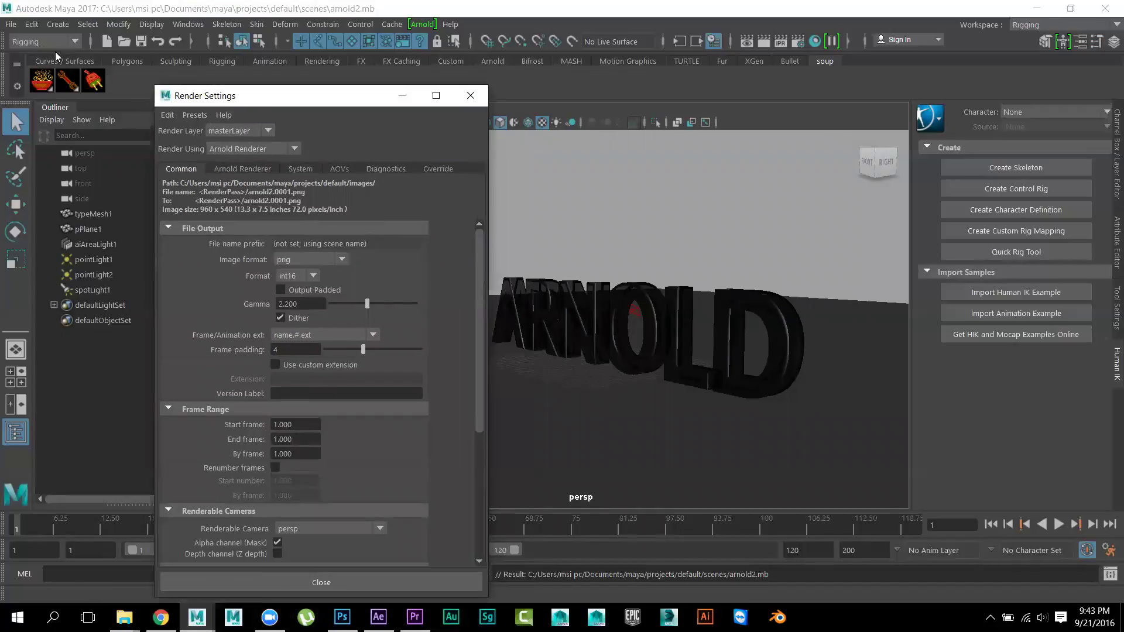
{"action": "left_click", "coordinate": [33, 42]}
{"action": "left_click", "coordinate": [47, 116]}
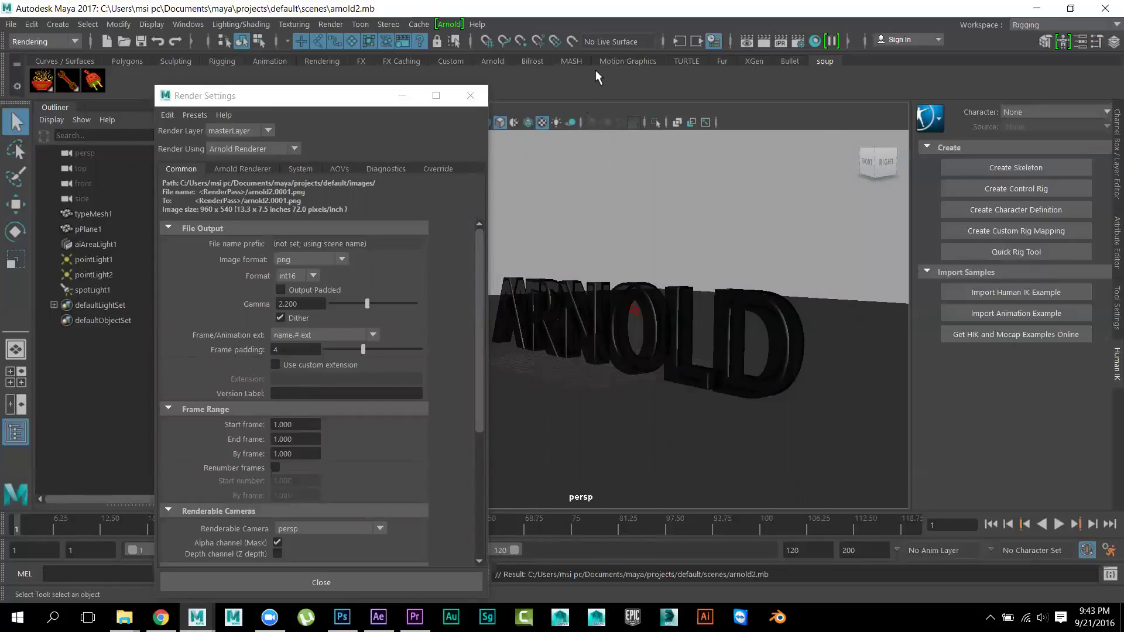
{"action": "left_click", "coordinate": [331, 24]}
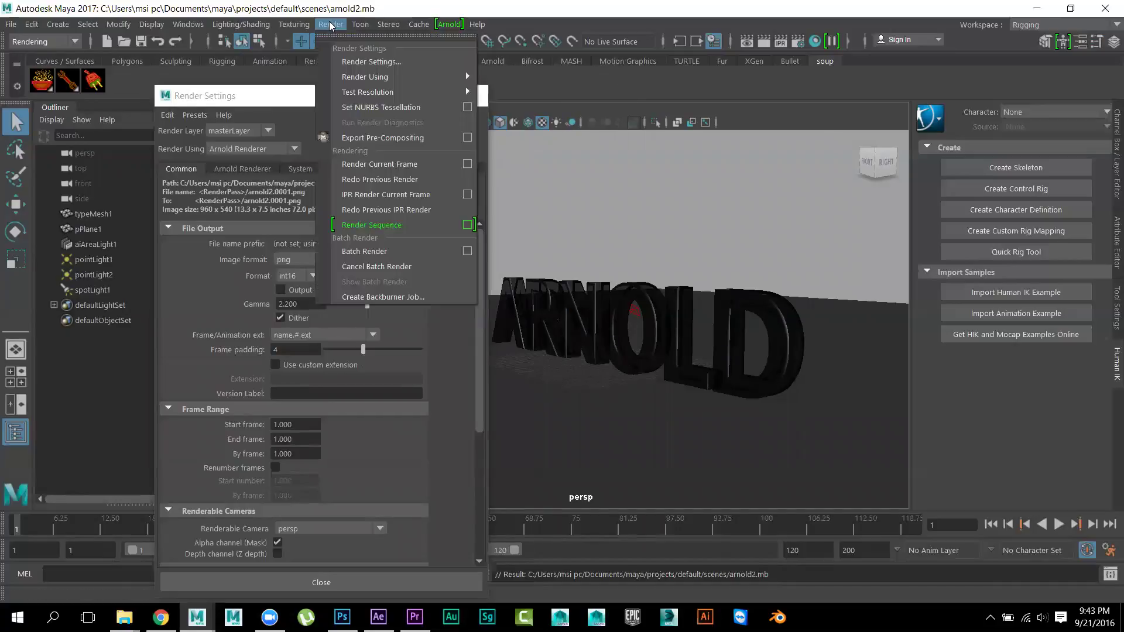
{"action": "left_click", "coordinate": [467, 224]}
{"action": "left_click", "coordinate": [804, 274]}
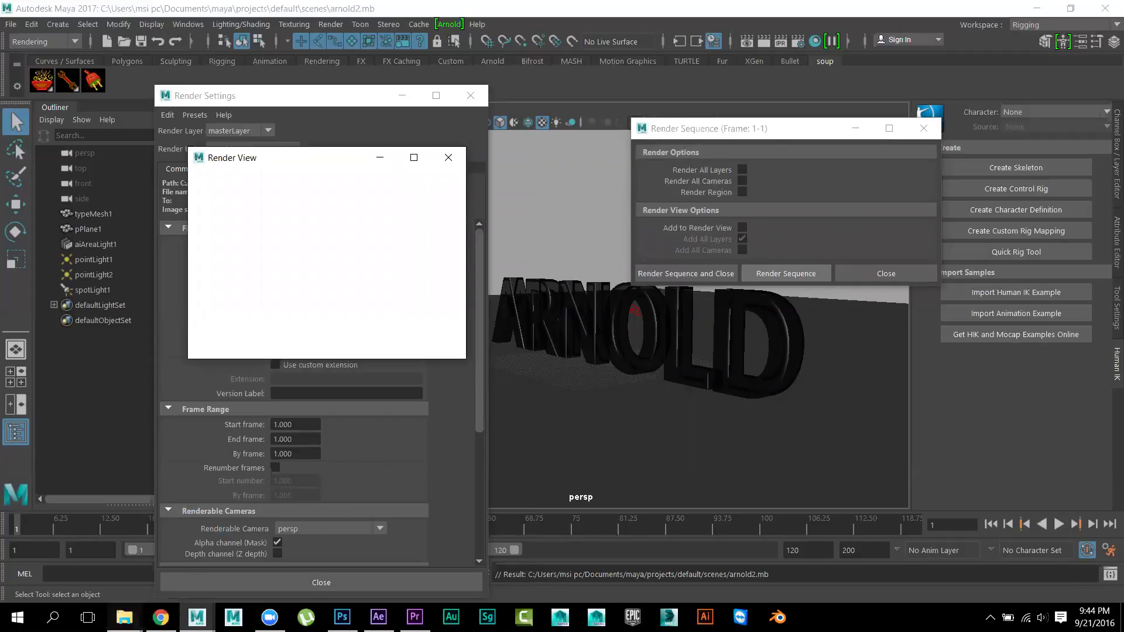
Check the images/tmp/beauty folder for output and read Maya's Output Window
{"action": "left_click", "coordinate": [124, 617]}
{"action": "left_click", "coordinate": [196, 572]}
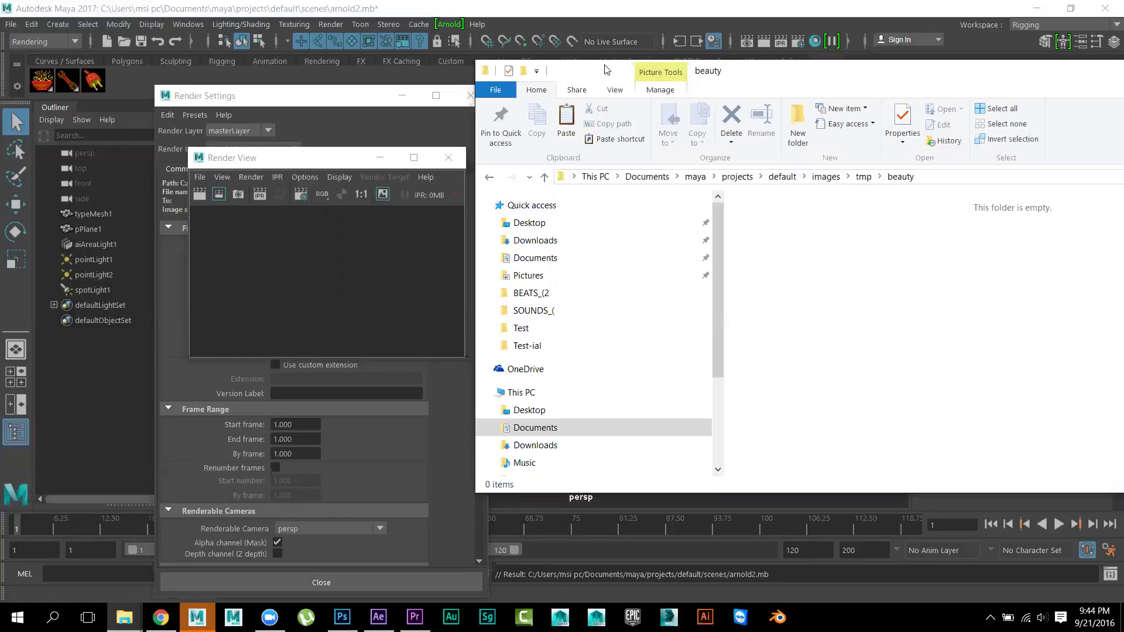
{"action": "left_click_drag", "start_coordinate": [605, 70], "coordinate": [525, 81]}
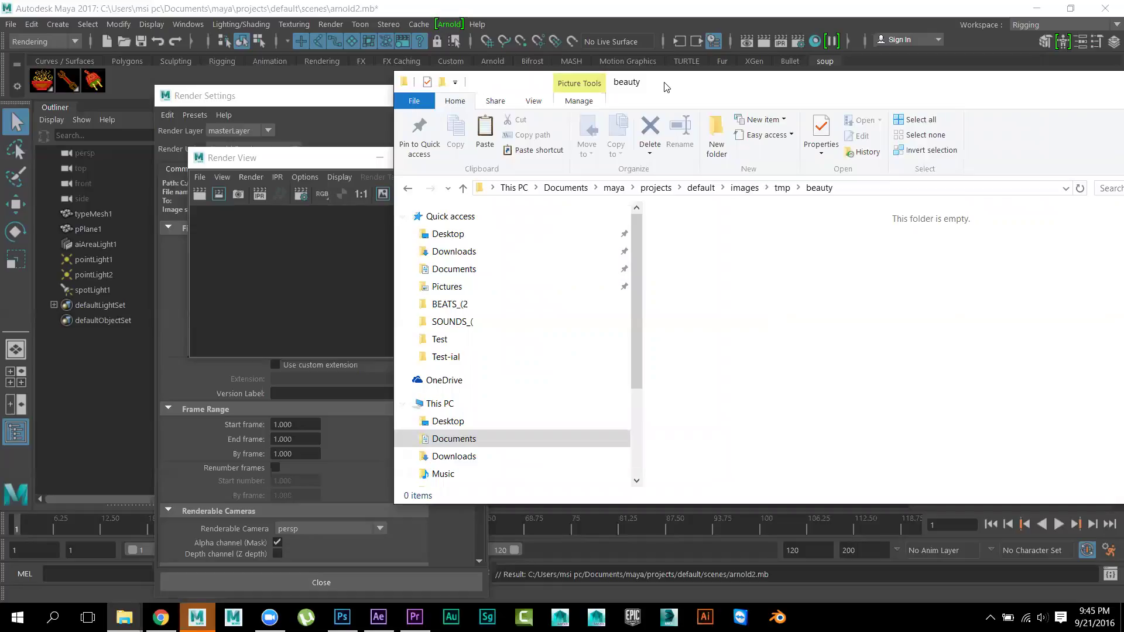
{"action": "left_click_drag", "start_coordinate": [640, 87], "coordinate": [612, 91]}
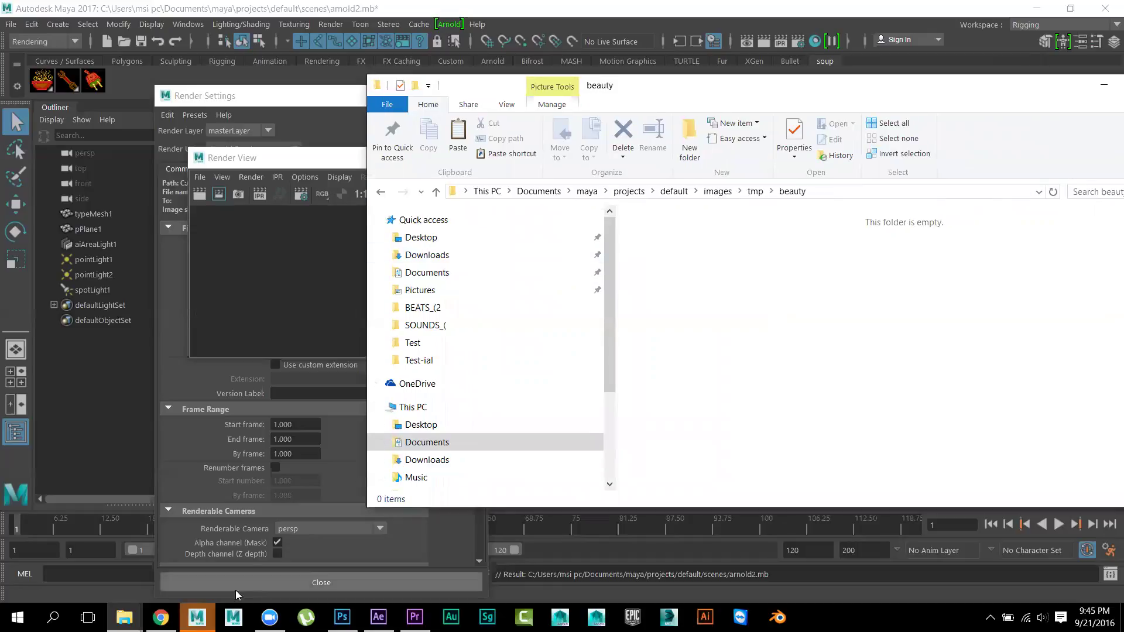
{"action": "mouse_move", "coordinate": [197, 617]}
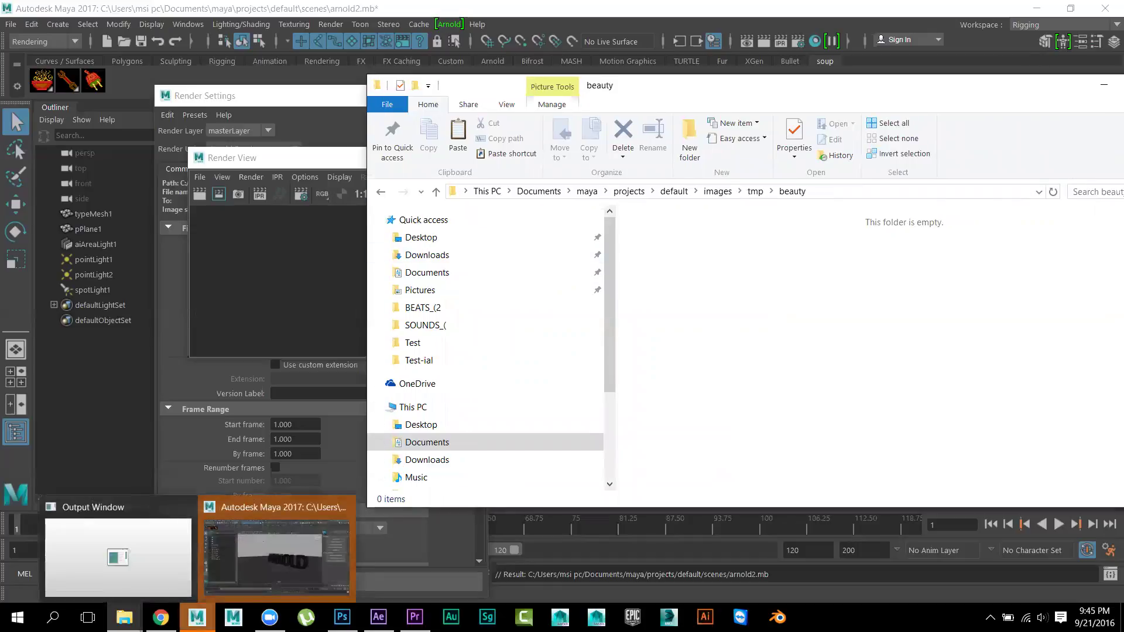
{"action": "left_click", "coordinate": [151, 563]}
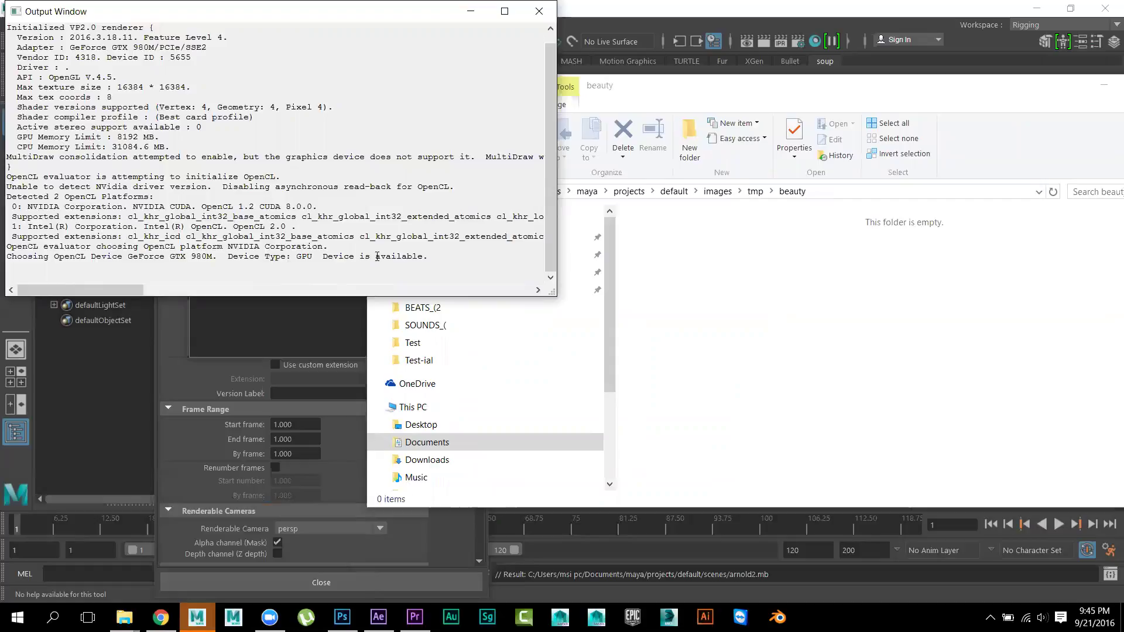
{"action": "left_click", "coordinate": [472, 16]}
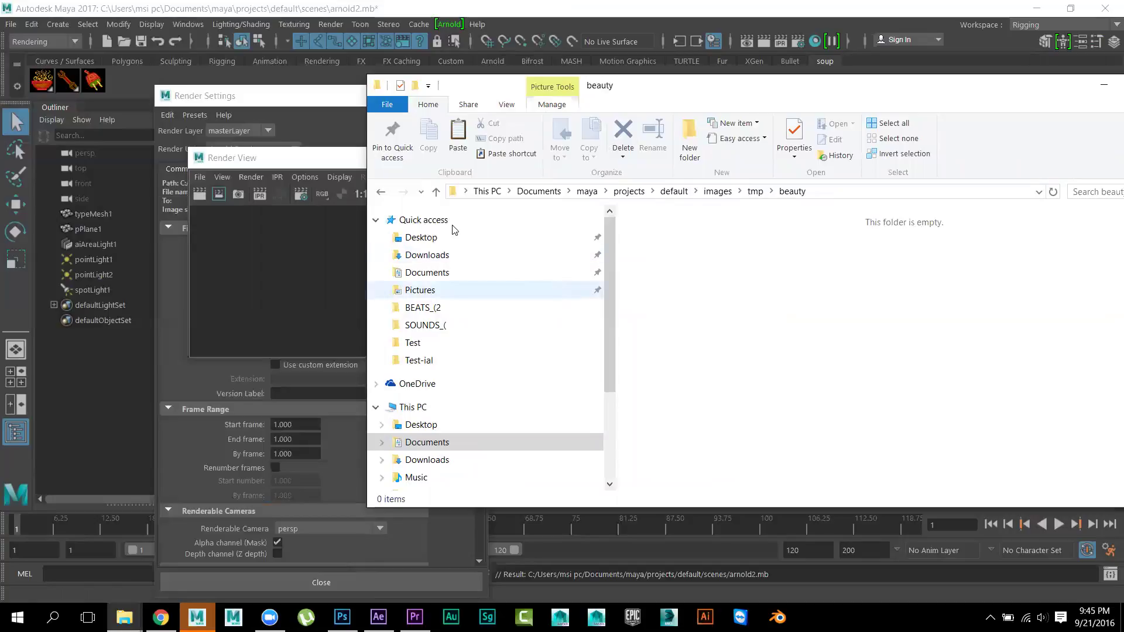
Bring Maya forward and reposition the Render View and Render Sequence windows
{"action": "left_click", "coordinate": [344, 164]}
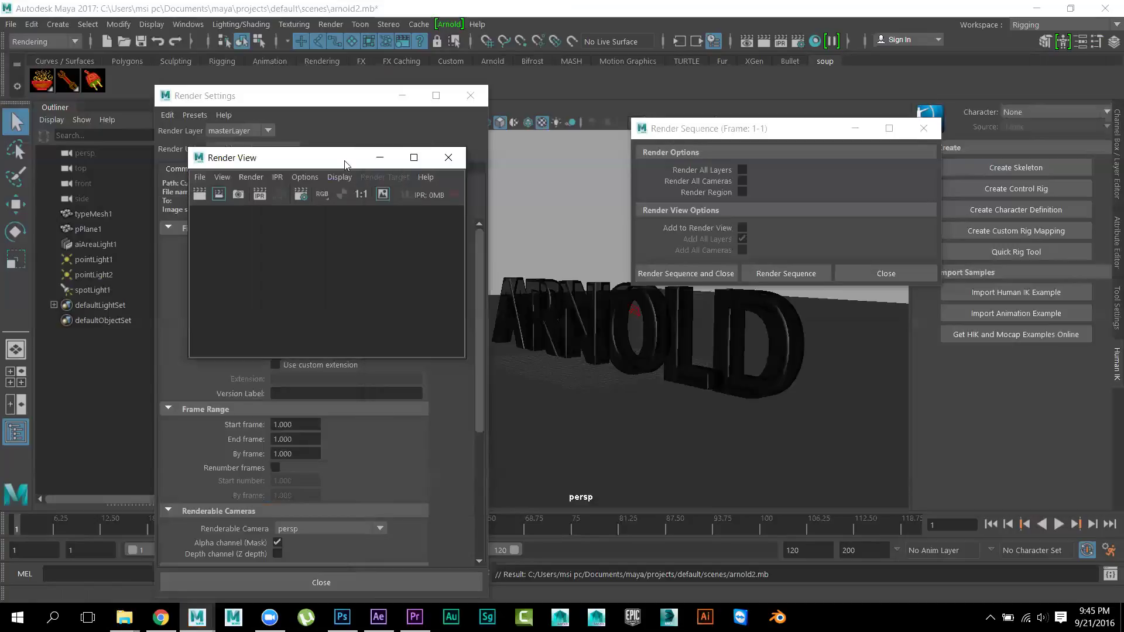
{"action": "left_click_drag", "start_coordinate": [346, 164], "coordinate": [305, 186]}
{"action": "left_click", "coordinate": [745, 134]}
{"action": "left_click_drag", "start_coordinate": [745, 134], "coordinate": [632, 173]}
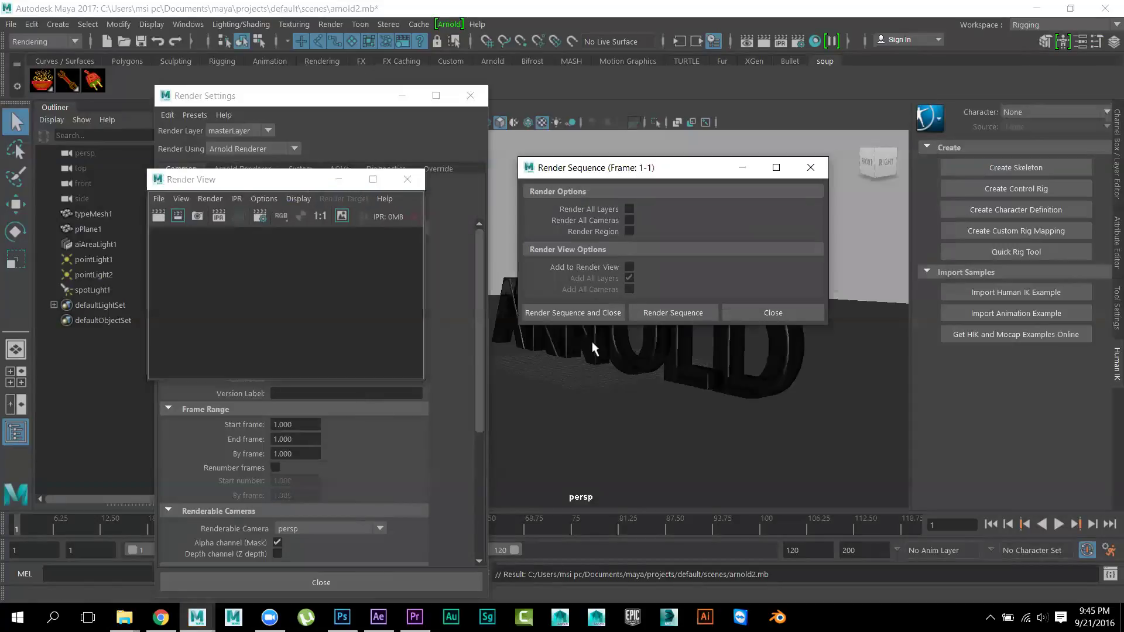
View arnold2.0001.png from the project's images/beauty folder in Photos and close the viewer
{"action": "mouse_move", "coordinate": [124, 617]}
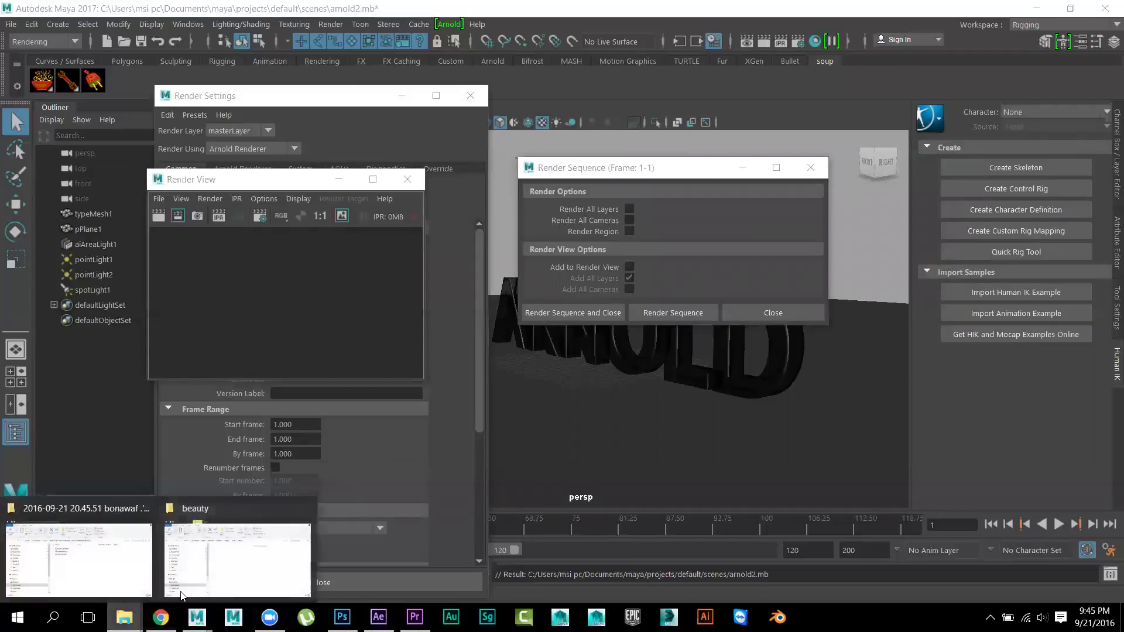
{"action": "left_click", "coordinate": [232, 573]}
{"action": "left_click", "coordinate": [755, 192]}
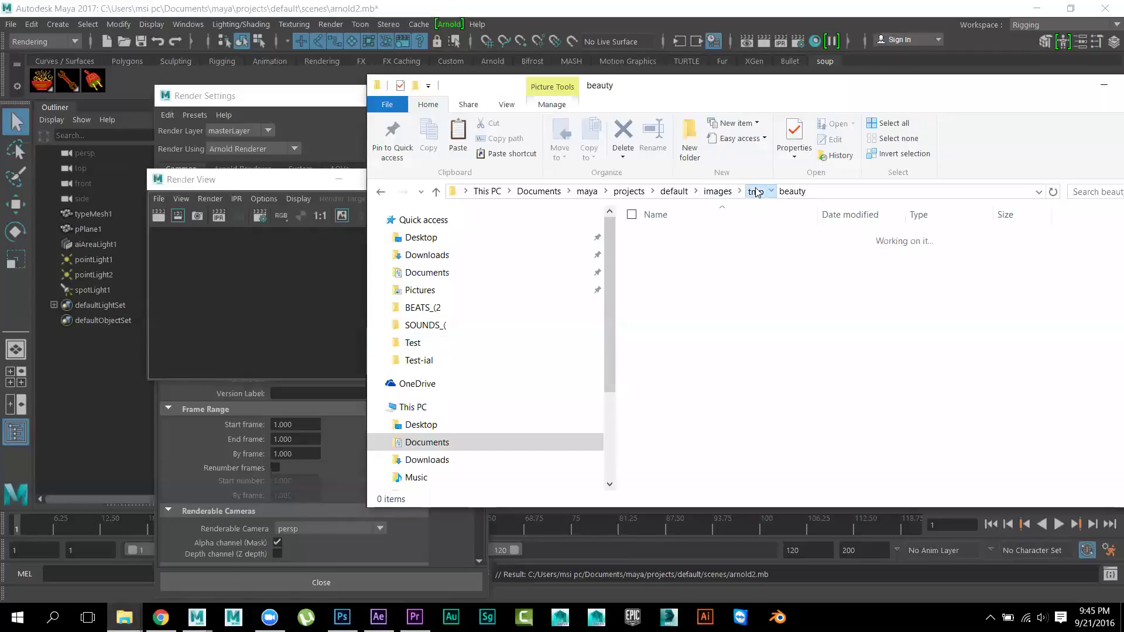
{"action": "left_click", "coordinate": [716, 192]}
{"action": "left_click", "coordinate": [672, 238]}
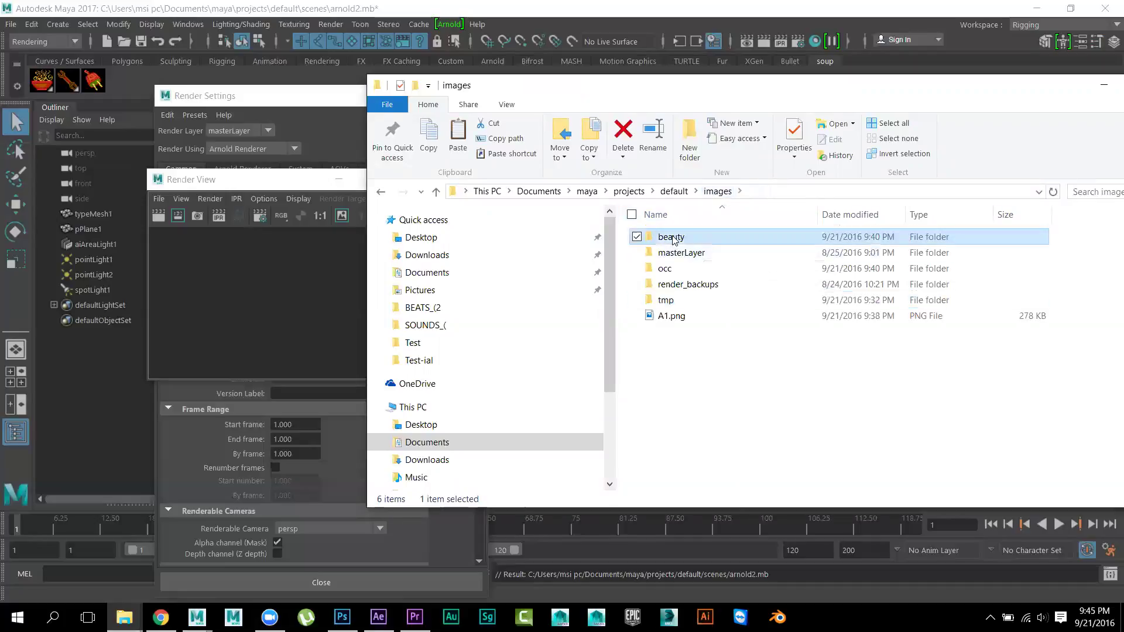
{"action": "double_click", "coordinate": [672, 238]}
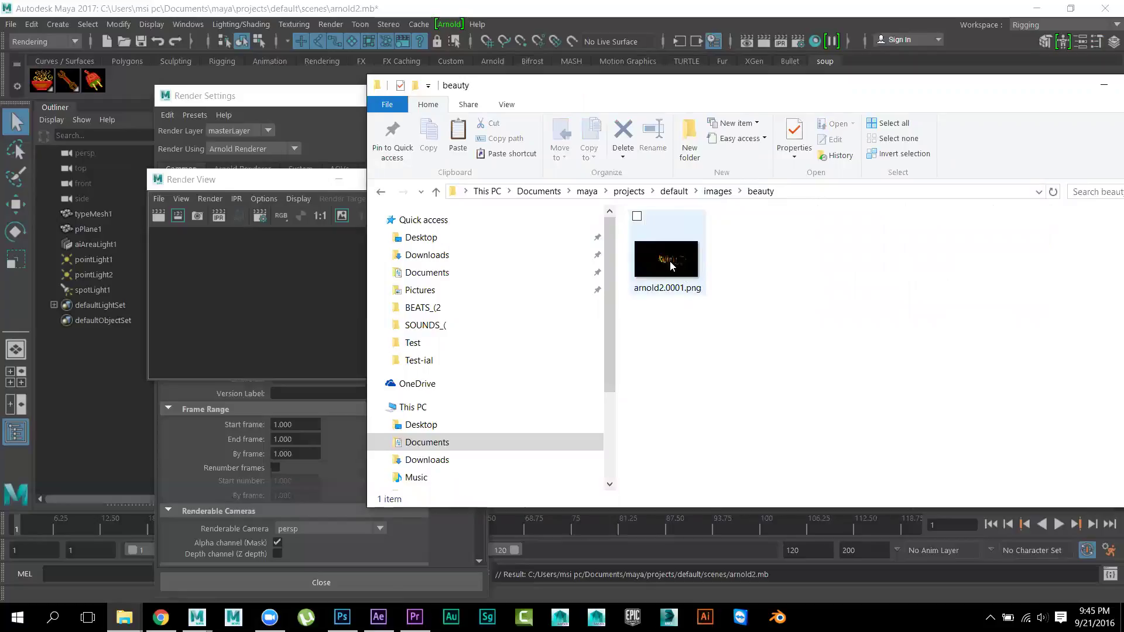
{"action": "double_click", "coordinate": [671, 266]}
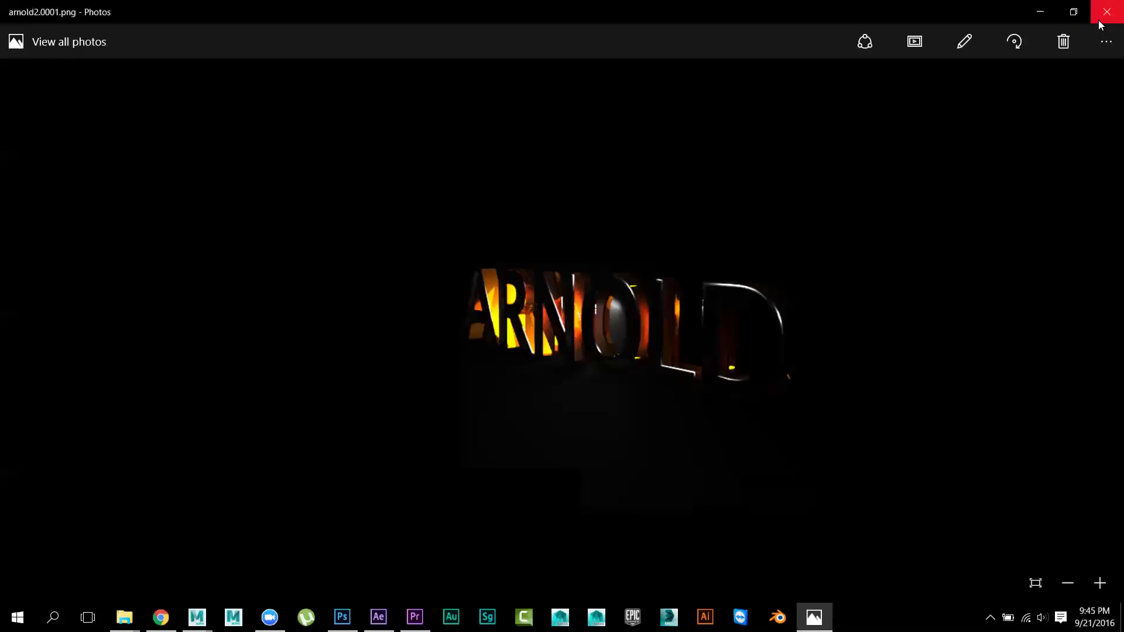
{"action": "left_click", "coordinate": [1100, 16]}
Open the beauty image arnold2.0001.png in Adobe Photoshop CC 2014 to inspect it, and minimize Photoshop
{"action": "right_click", "coordinate": [665, 267]}
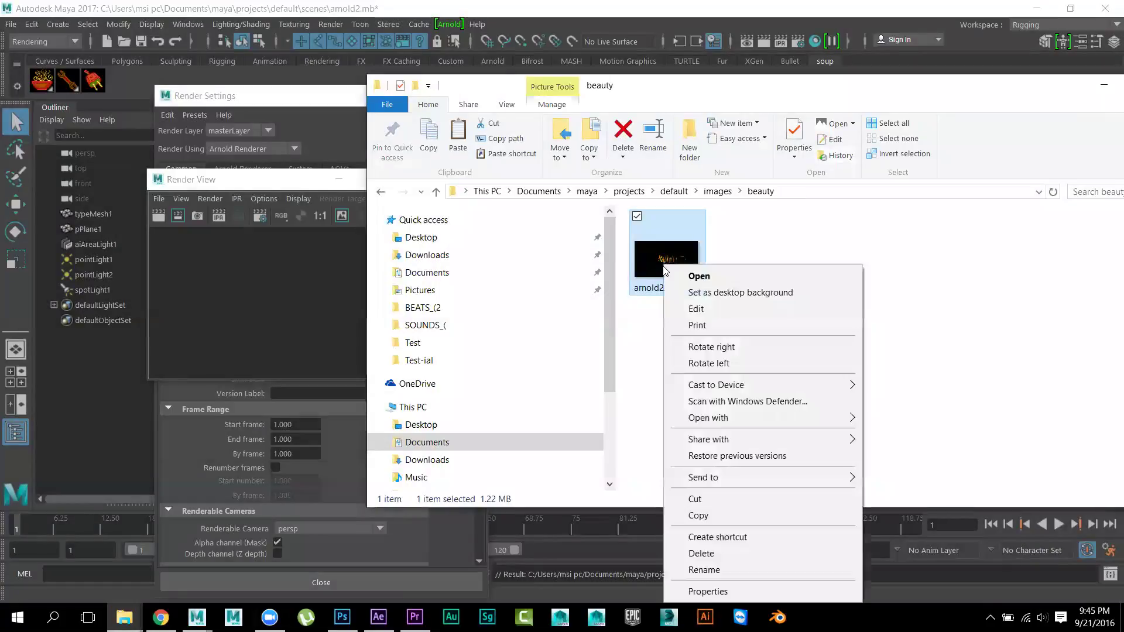
{"action": "mouse_move", "coordinate": [755, 417]}
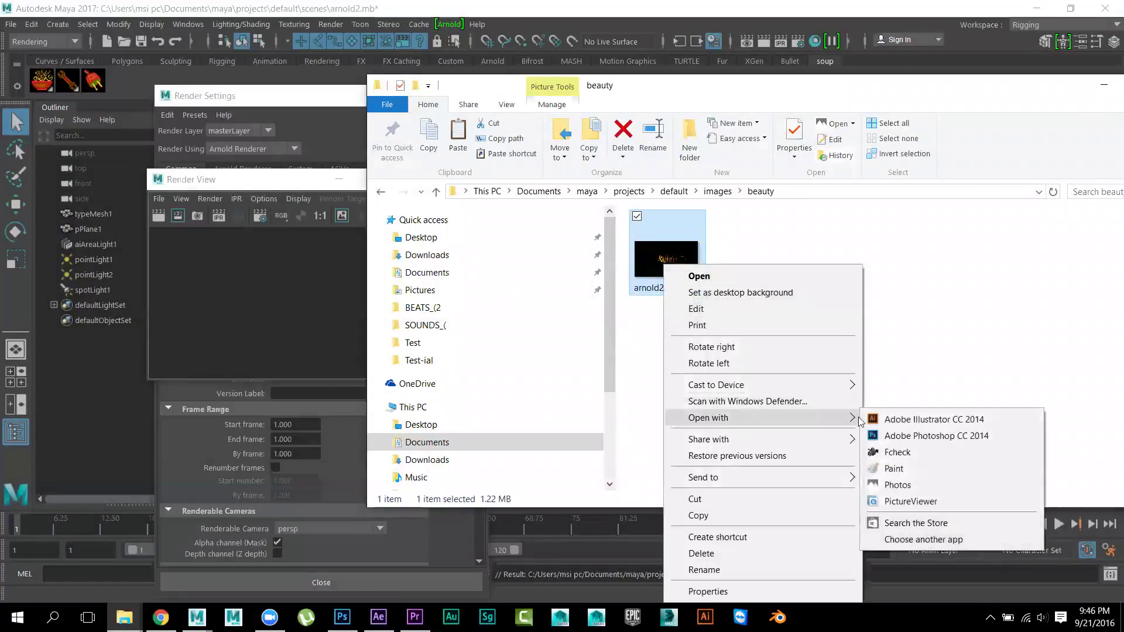
{"action": "left_click", "coordinate": [890, 437]}
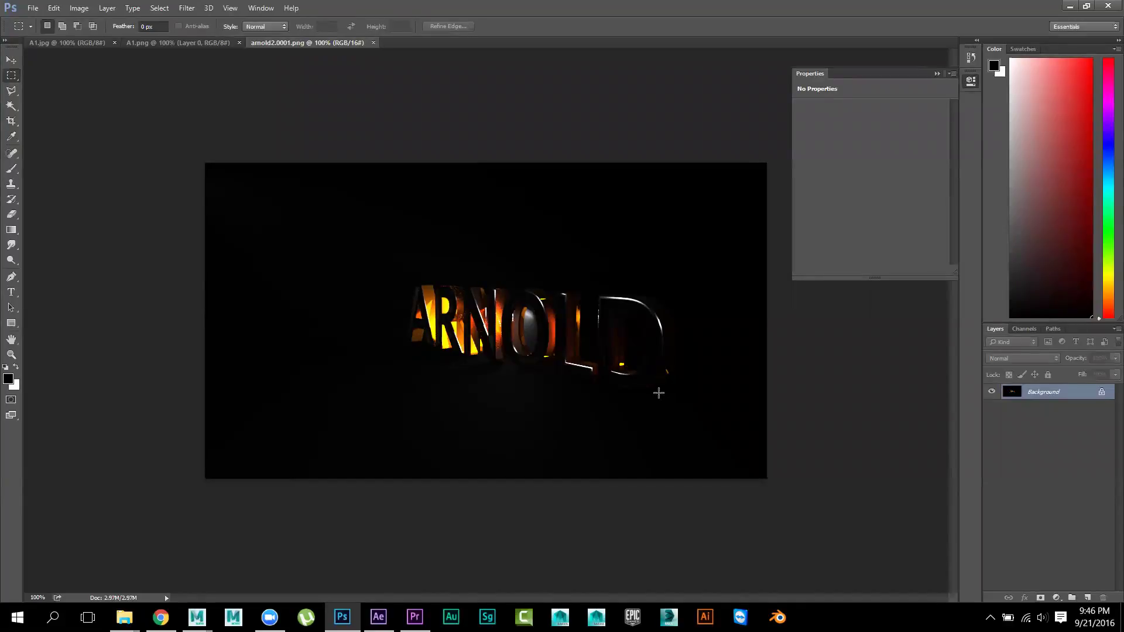
{"action": "left_click", "coordinate": [1070, 6]}
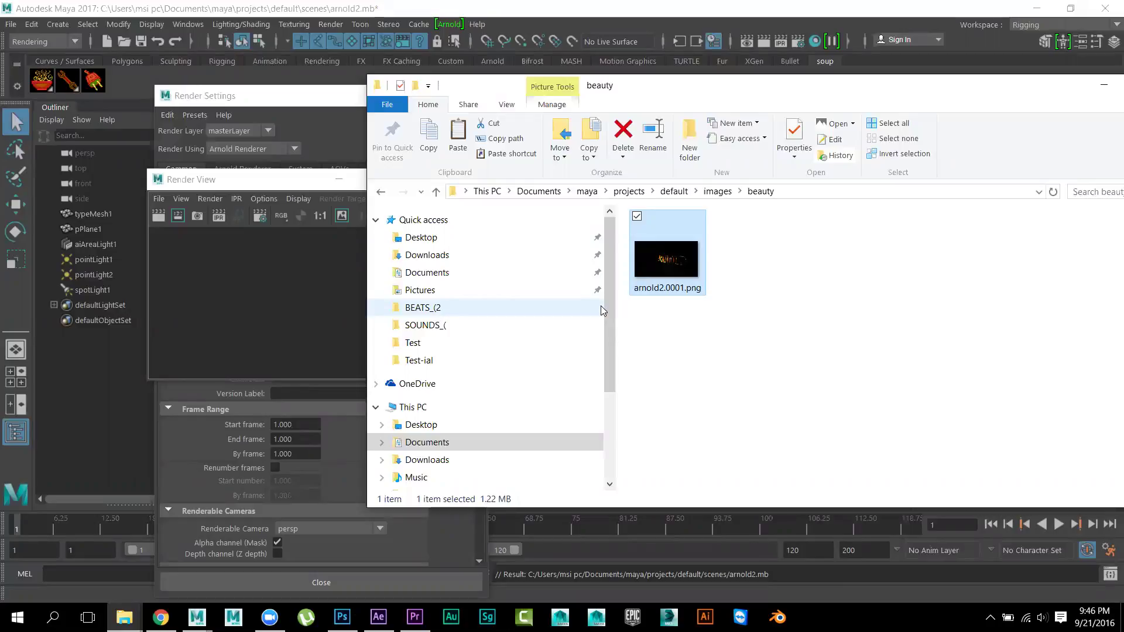
Start a Batch Render in Maya and allow it through the Windows Firewall on private and public networks
{"action": "left_click", "coordinate": [287, 101]}
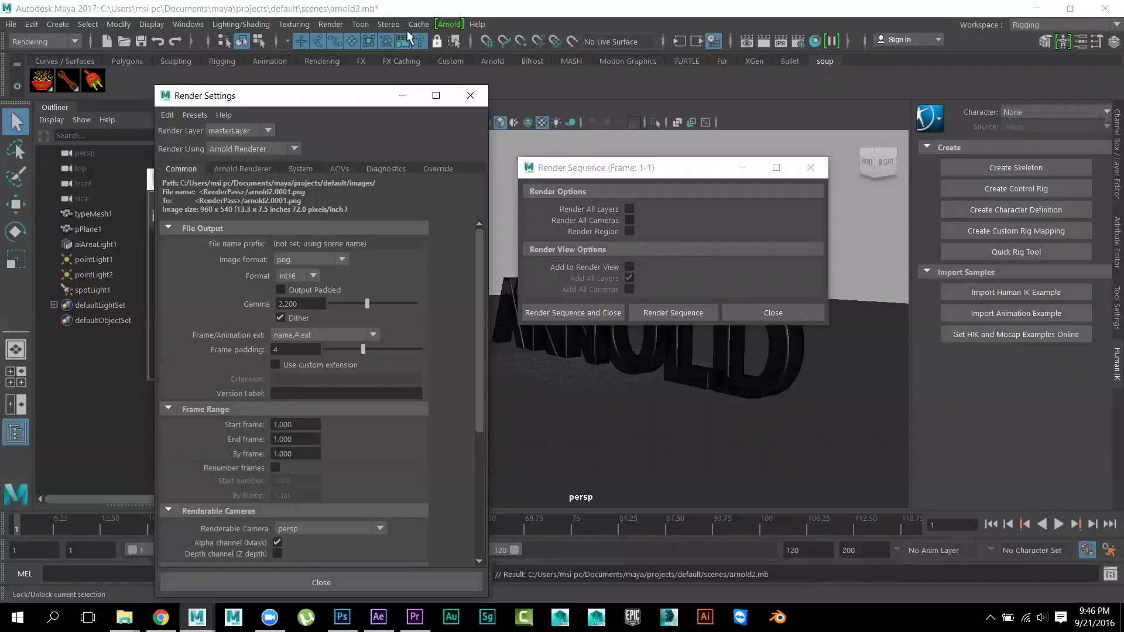
{"action": "left_click", "coordinate": [326, 24]}
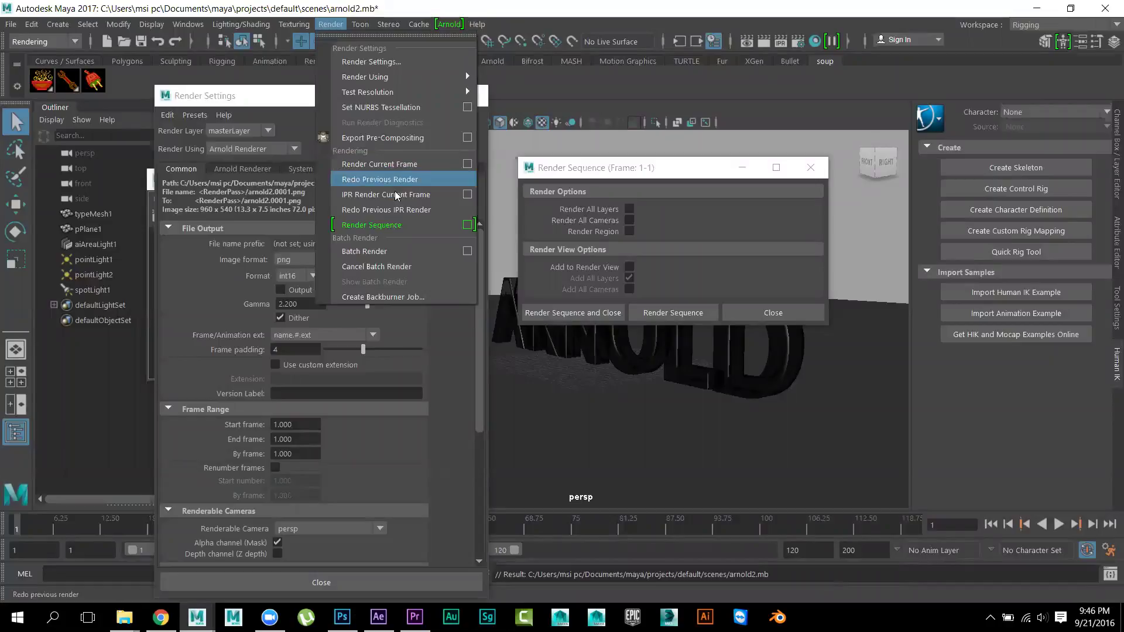
{"action": "left_click", "coordinate": [398, 253]}
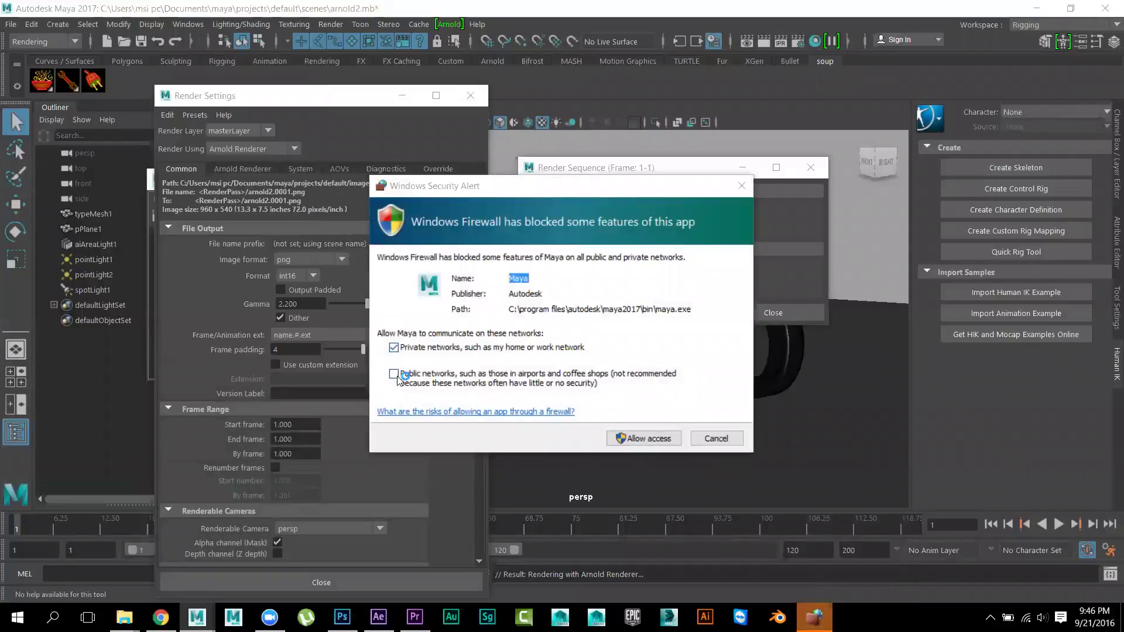
{"action": "left_click", "coordinate": [402, 373]}
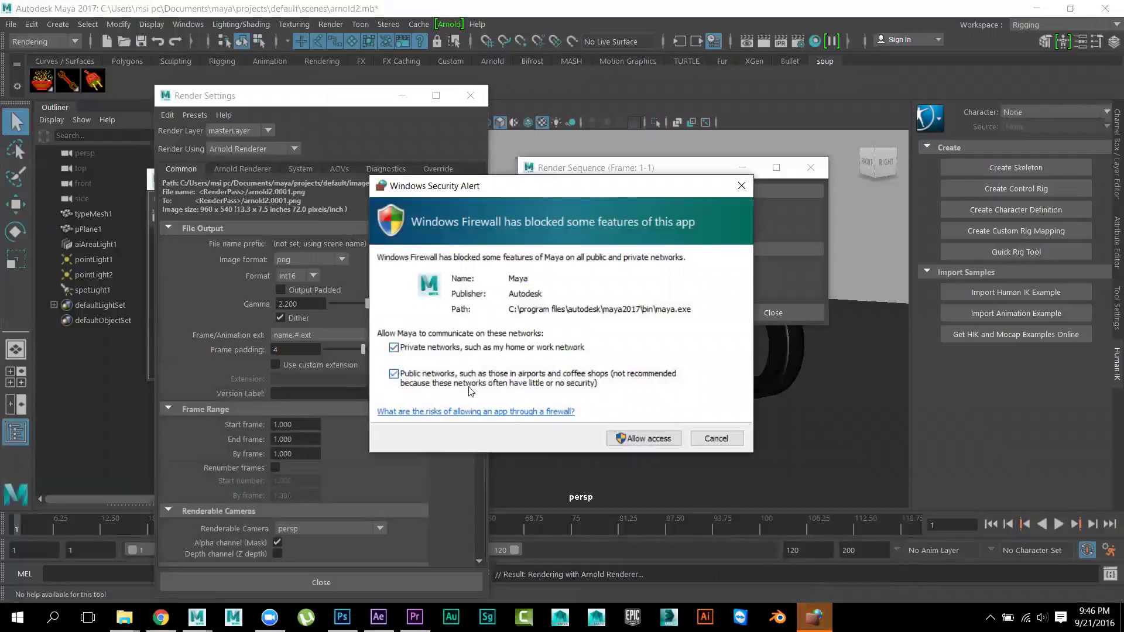
{"action": "left_click", "coordinate": [661, 440]}
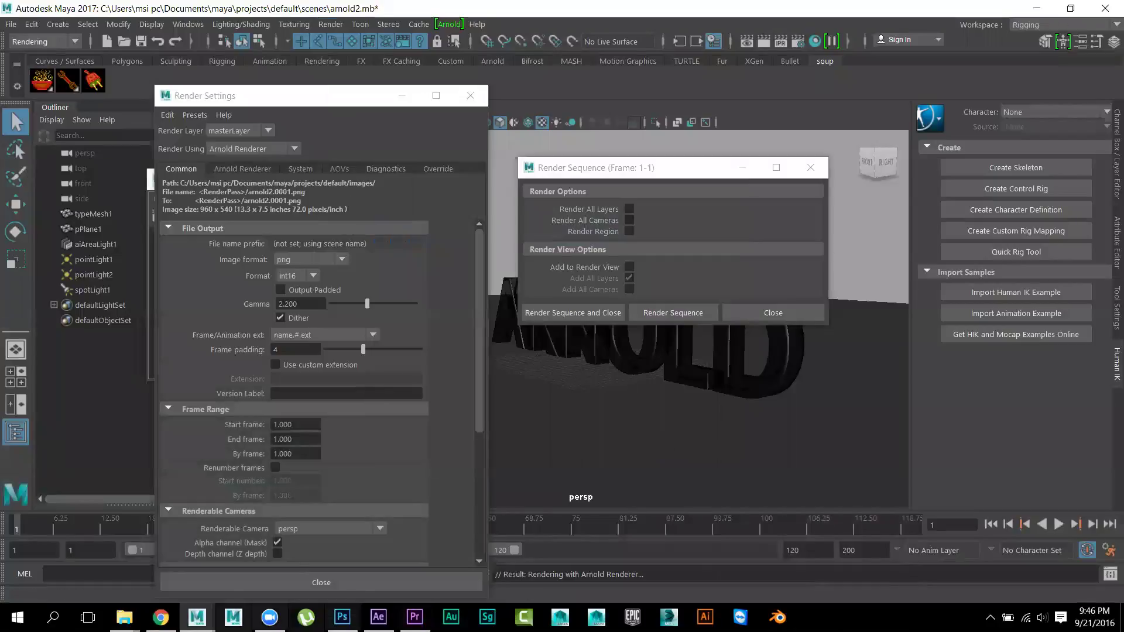
Open arnold2.0001.png from the beauty folder in Adobe Photoshop CC 2014 and update the open document from disk
{"action": "left_click", "coordinate": [133, 616]}
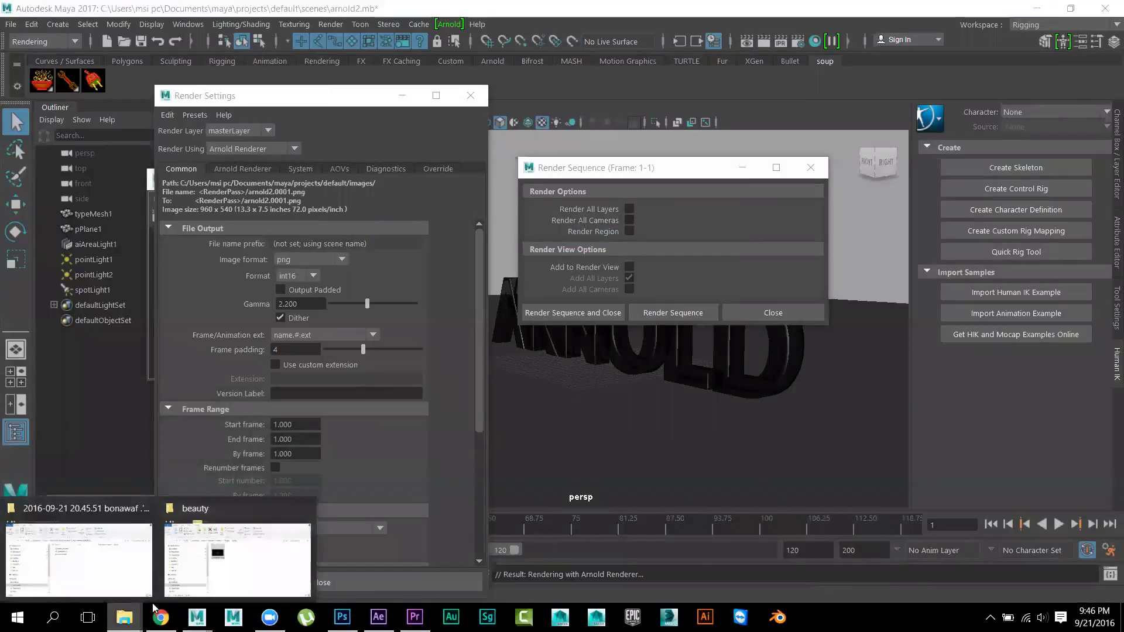
{"action": "left_click", "coordinate": [237, 559]}
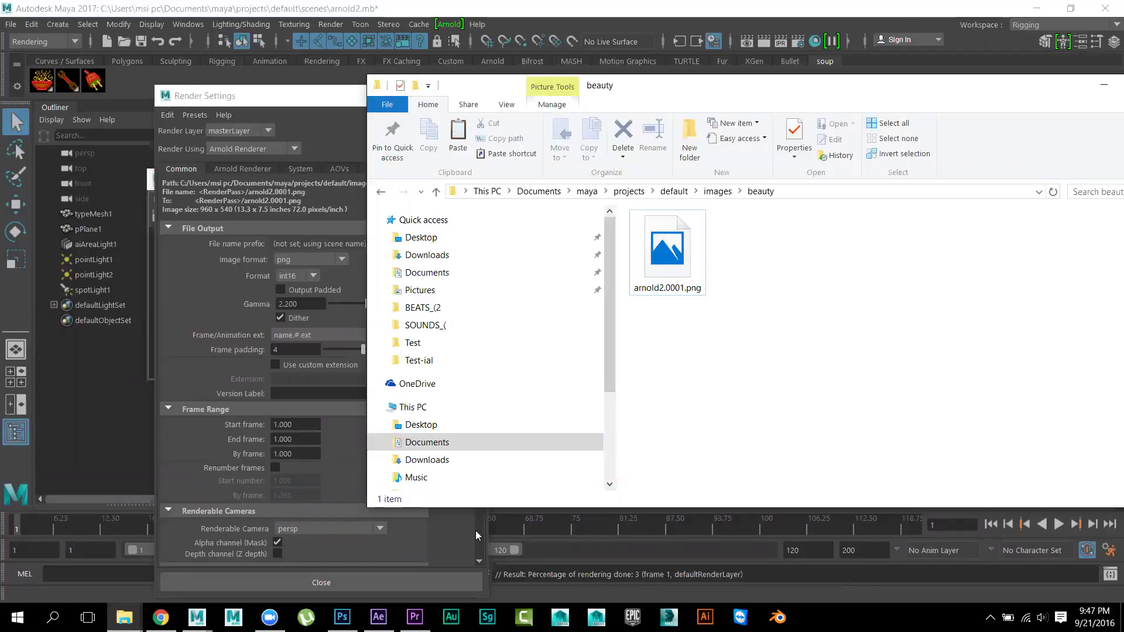
{"action": "left_click", "coordinate": [665, 259]}
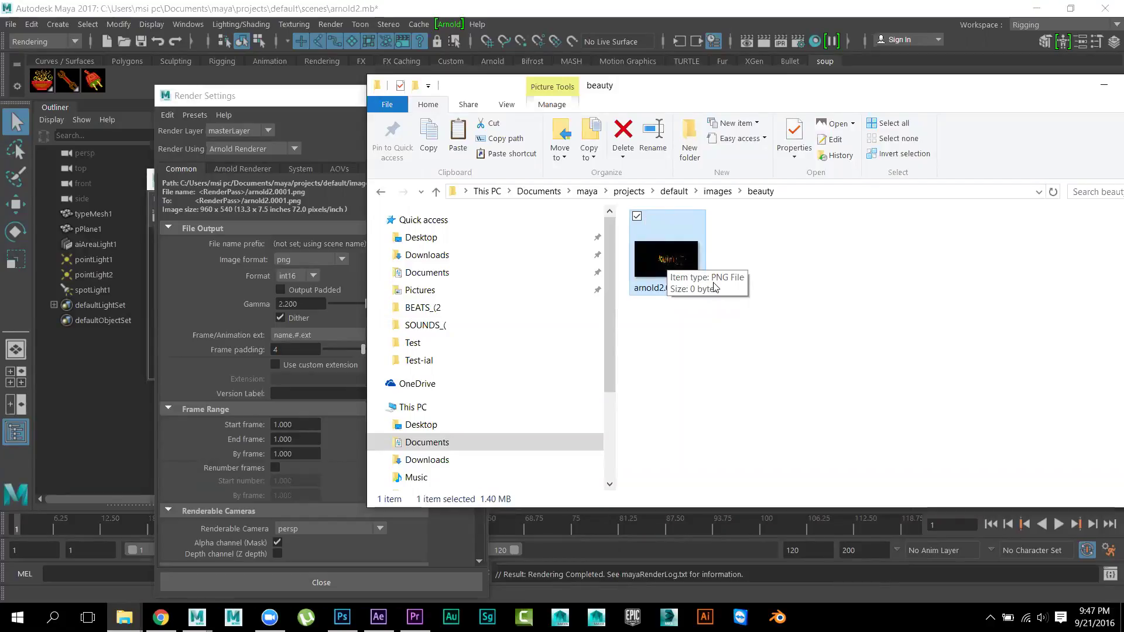
{"action": "right_click", "coordinate": [656, 262]}
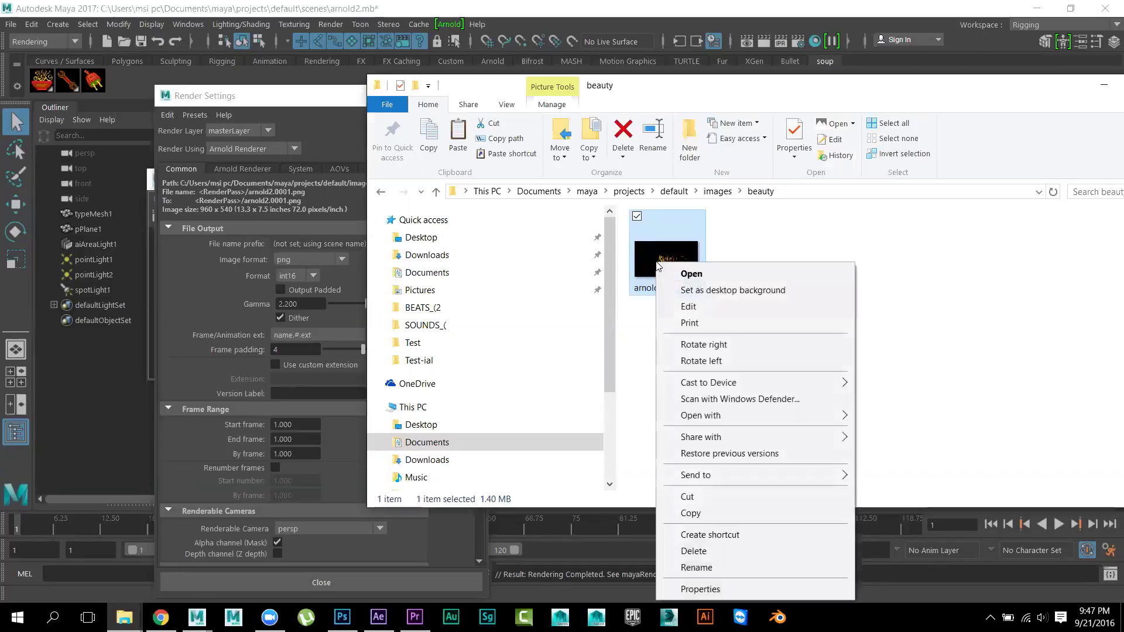
{"action": "mouse_move", "coordinate": [835, 418]}
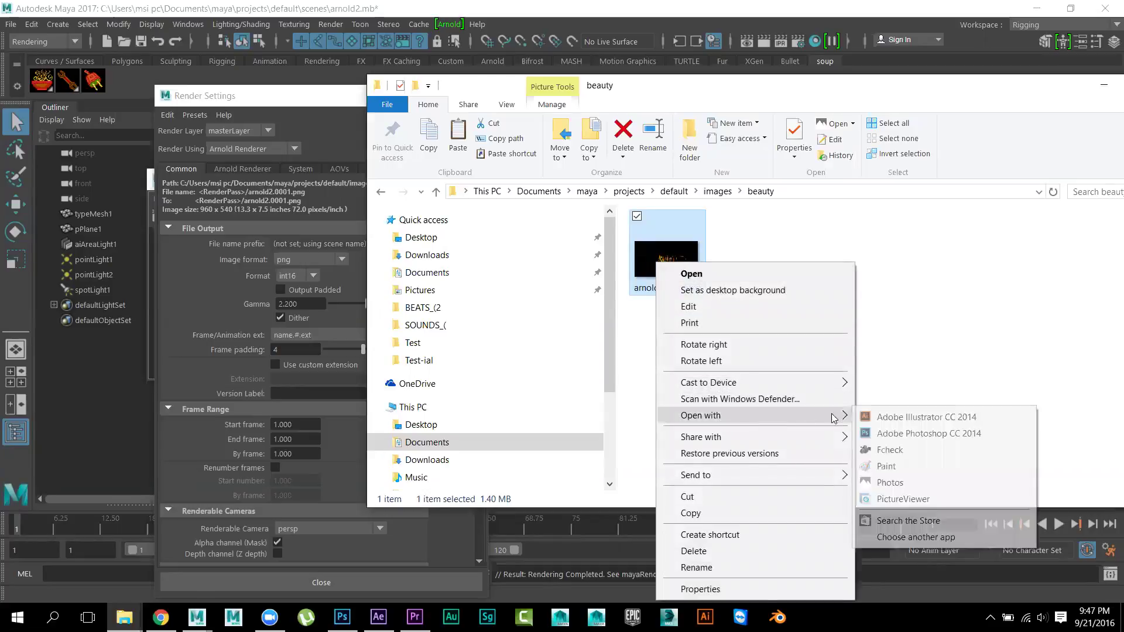
{"action": "left_click", "coordinate": [876, 428]}
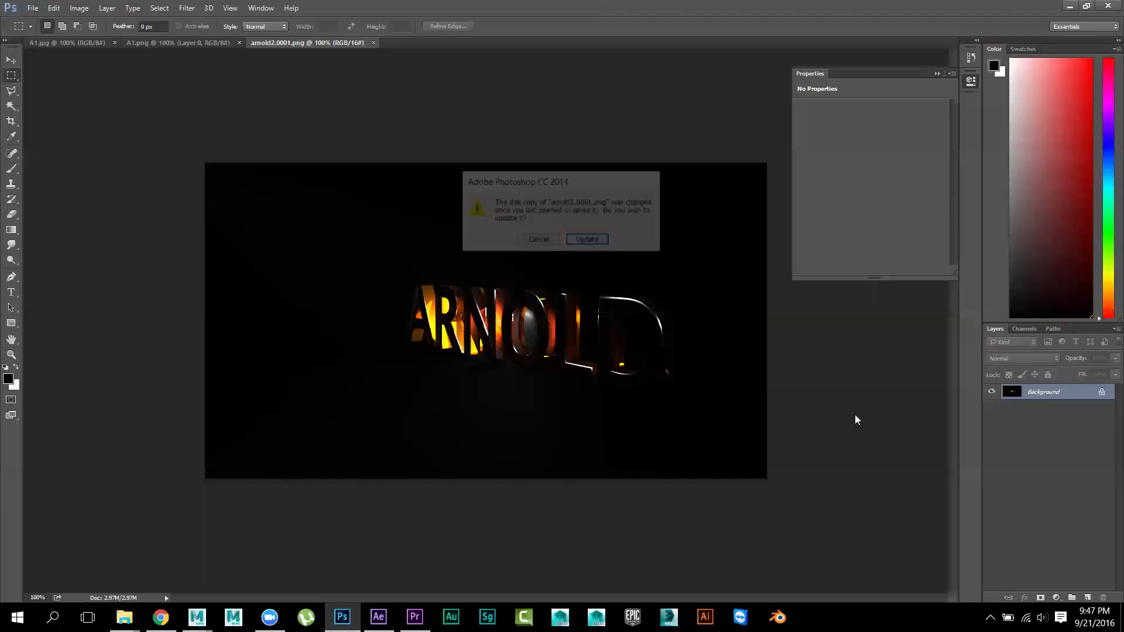
{"action": "left_click", "coordinate": [587, 241]}
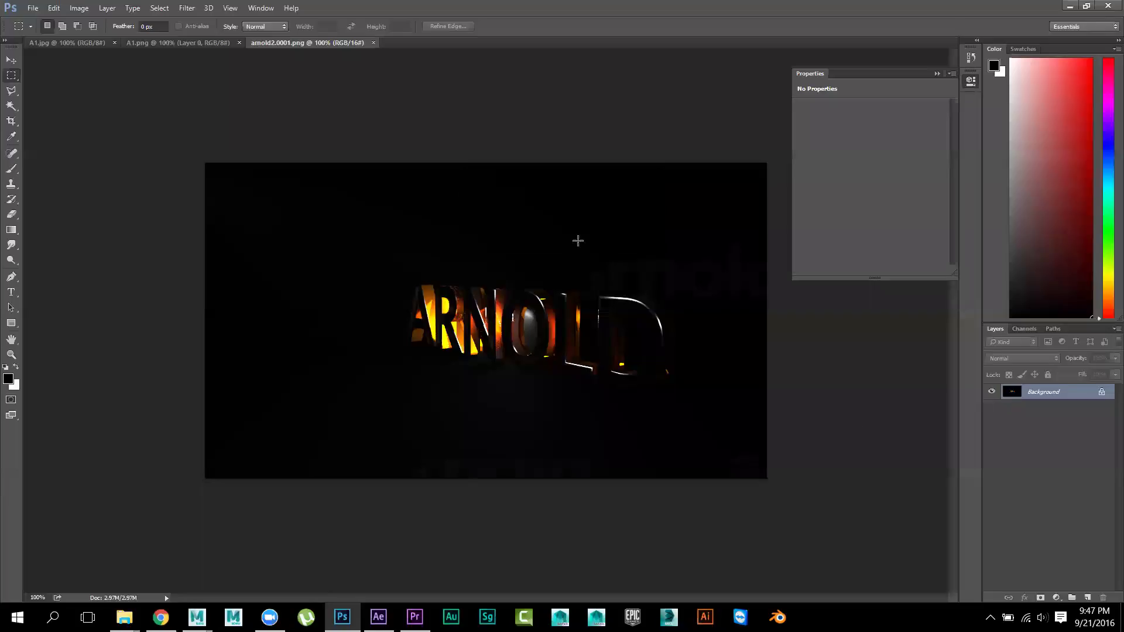
Close the beauty document, reopen arnold2.0001.png from the beauty folder in Adobe Photoshop CC 2014, and minimize Photoshop
{"action": "left_click", "coordinate": [373, 42]}
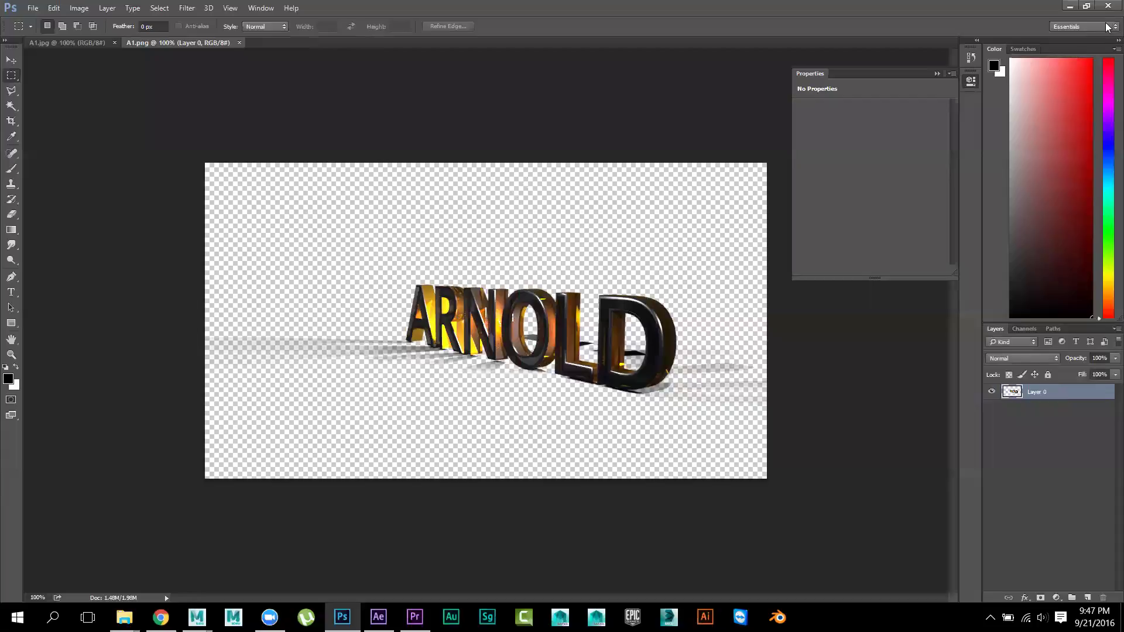
{"action": "left_click", "coordinate": [1070, 6]}
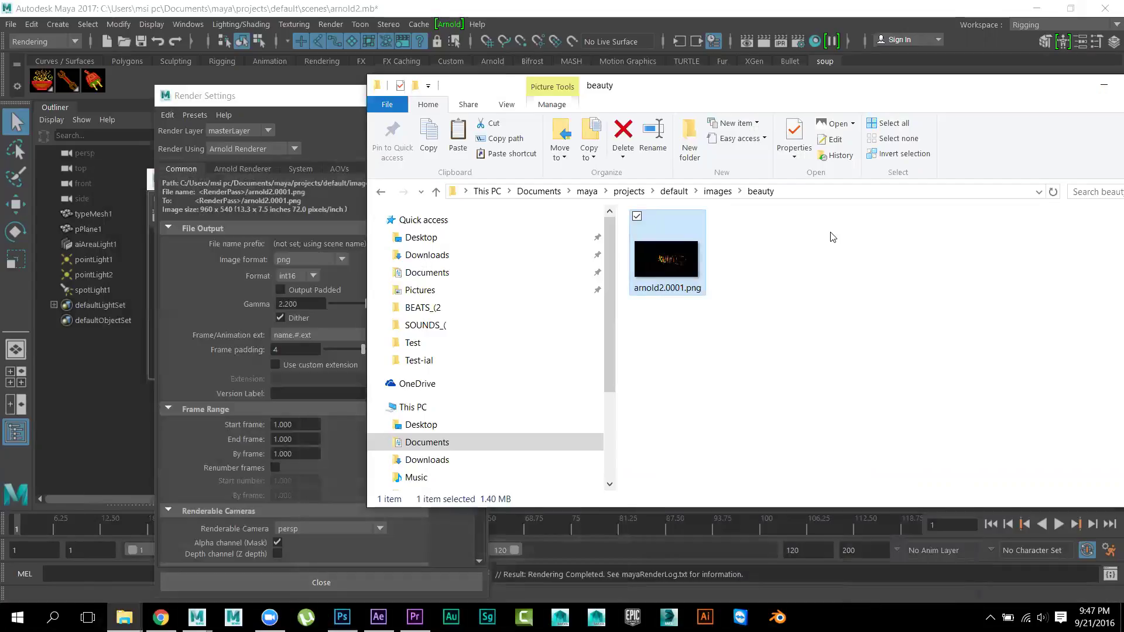
{"action": "right_click", "coordinate": [656, 268]}
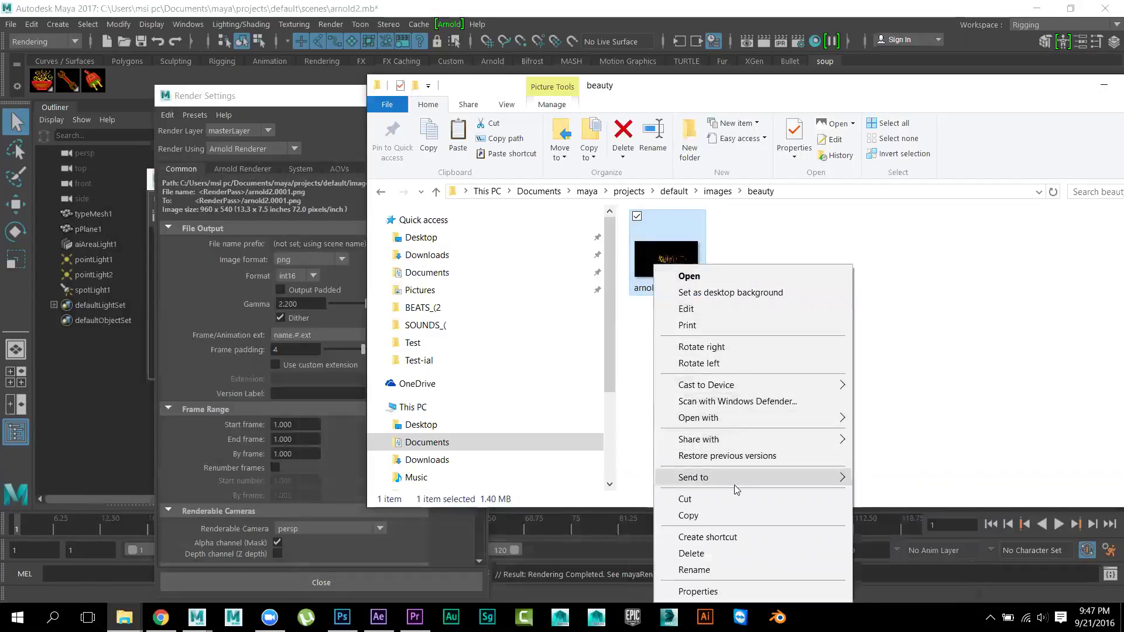
{"action": "mouse_move", "coordinate": [768, 479]}
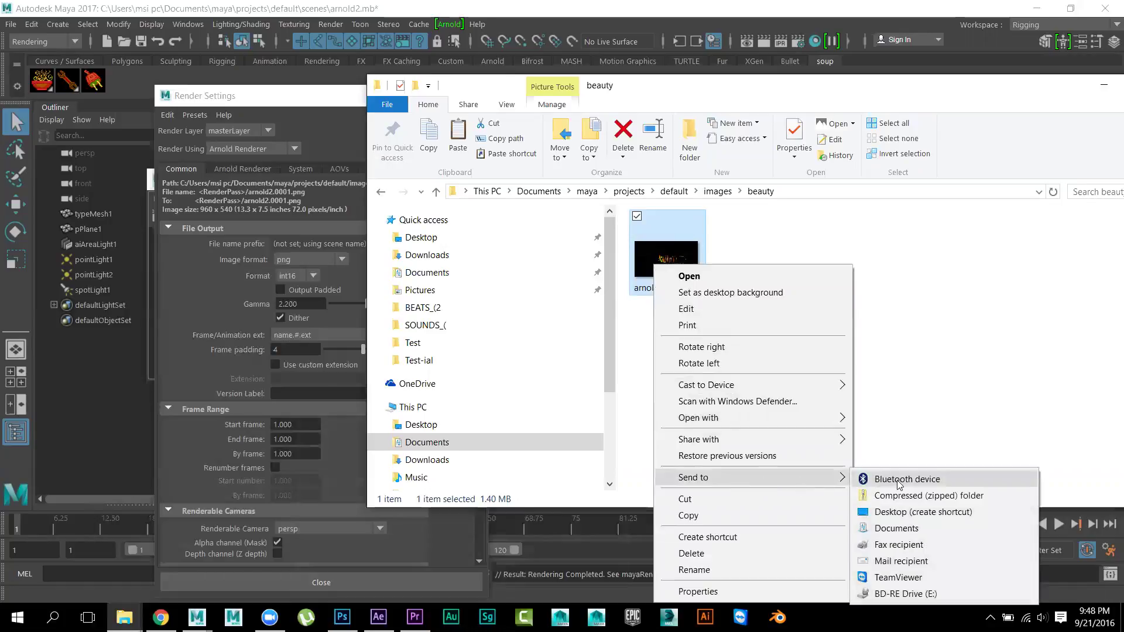
{"action": "mouse_move", "coordinate": [804, 419]}
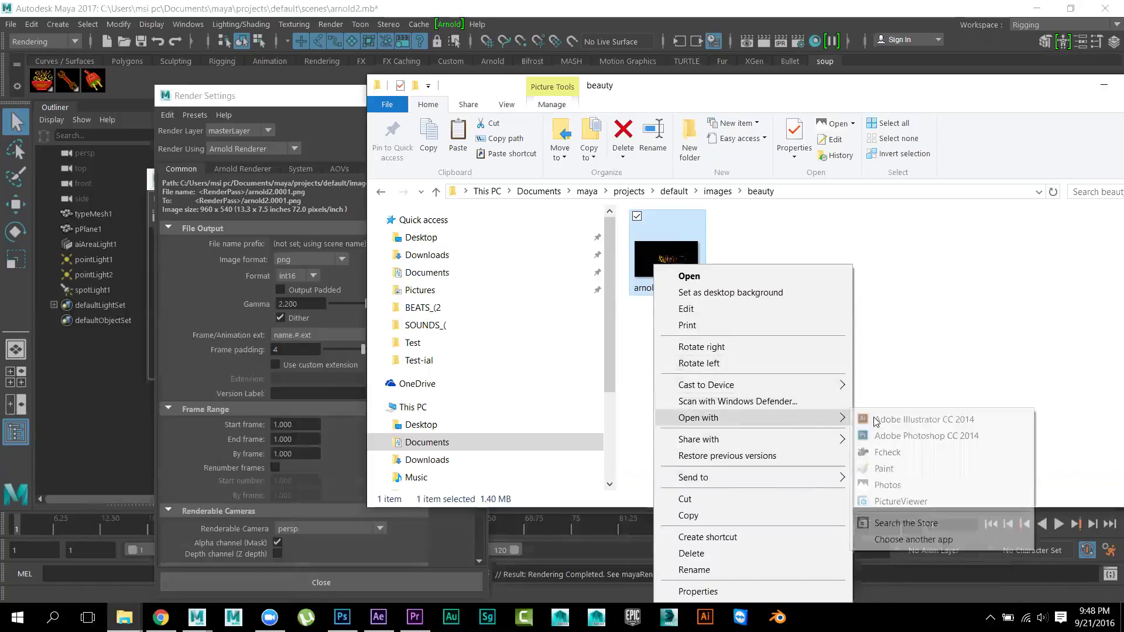
{"action": "left_click", "coordinate": [878, 435]}
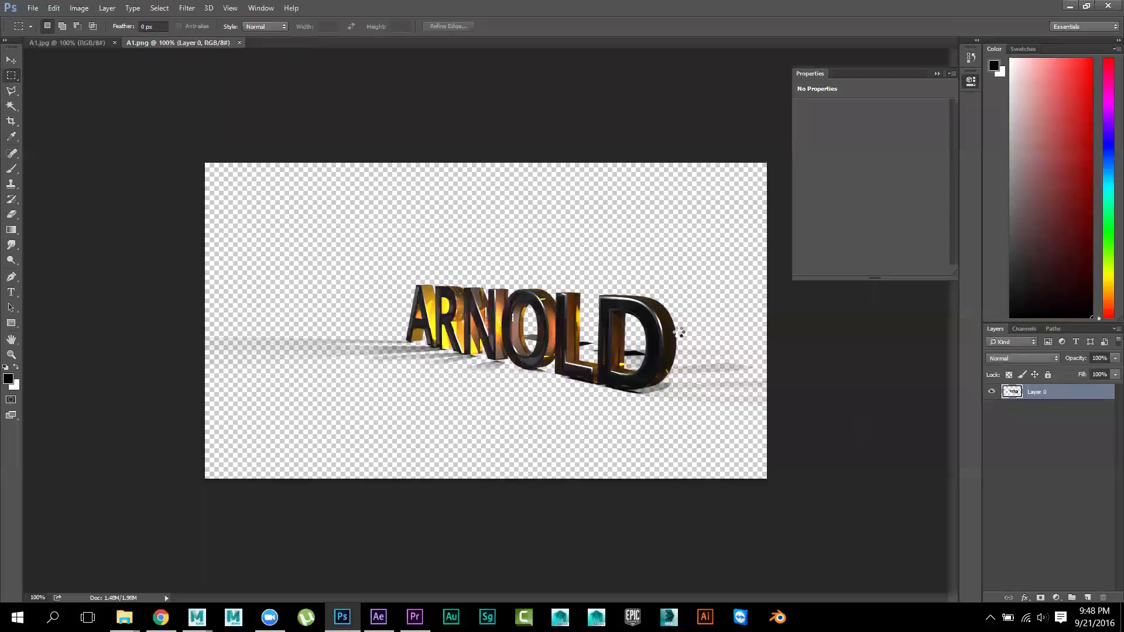
{"action": "left_click", "coordinate": [1070, 5]}
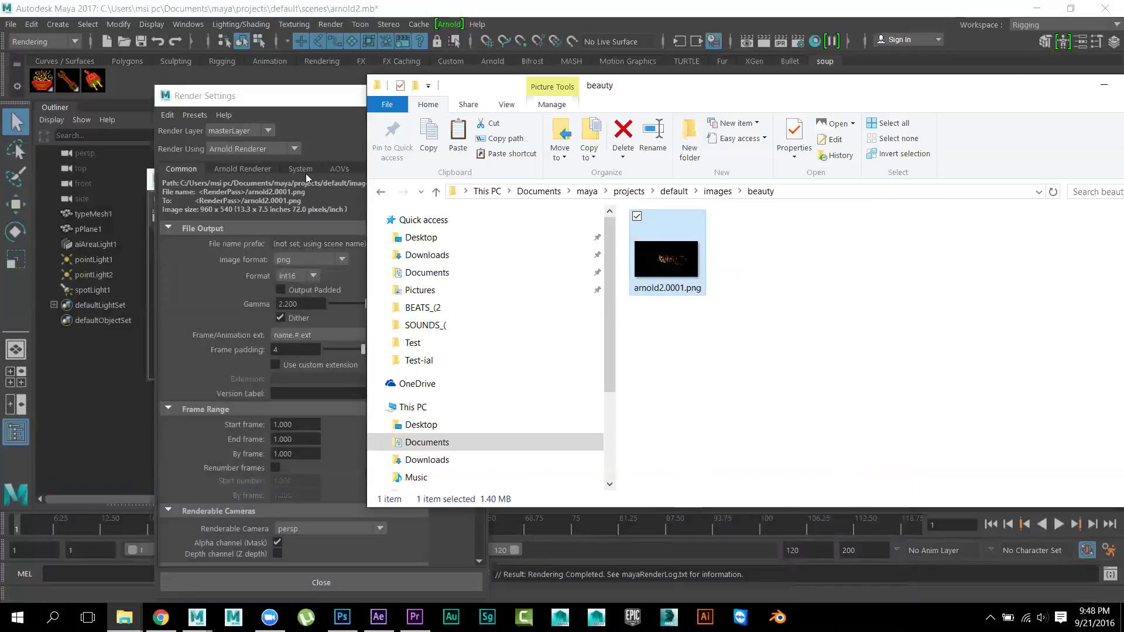
Bring Maya's Render Settings window forward, show the AOV settings, and examine the occ AOV's data type and filter options
{"action": "left_click", "coordinate": [289, 102]}
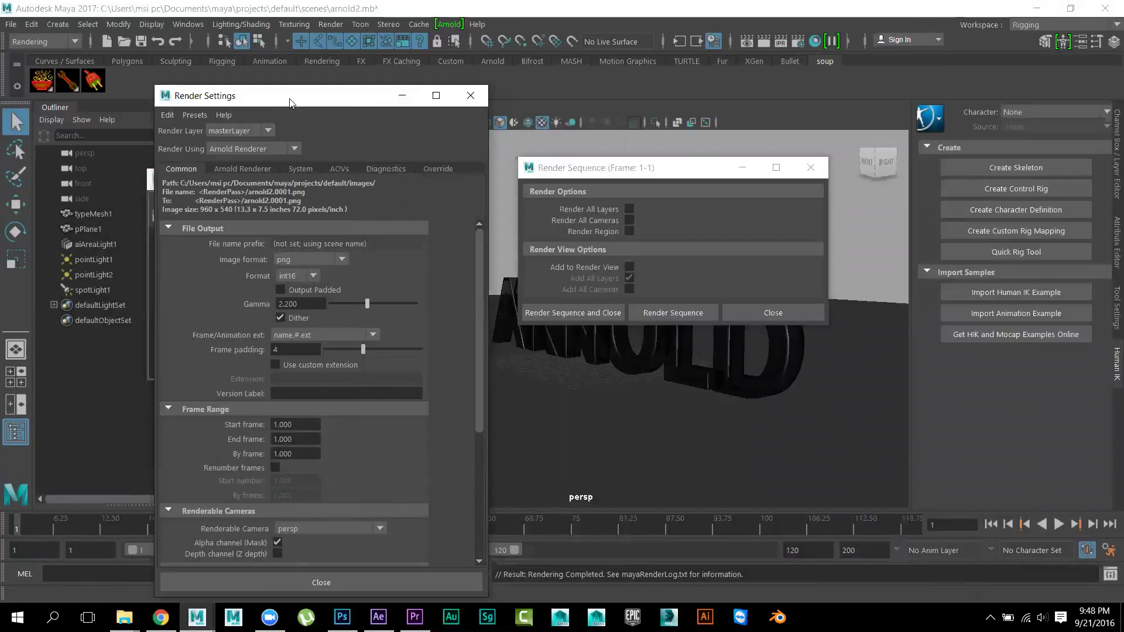
{"action": "left_click_drag", "start_coordinate": [290, 100], "coordinate": [269, 85]}
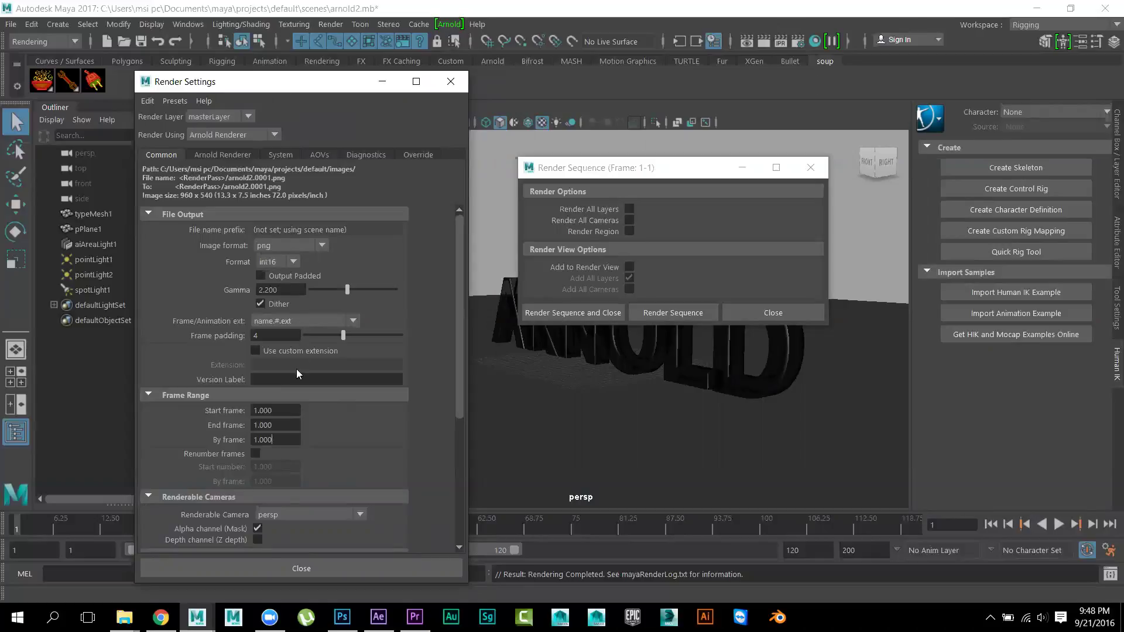
{"action": "scroll", "coordinate": [299, 456], "scroll_direction": "down", "scroll_amount": 4}
{"action": "scroll", "coordinate": [298, 455], "scroll_direction": "up", "scroll_amount": 4}
{"action": "left_click", "coordinate": [298, 437]}
{"action": "left_click", "coordinate": [319, 155]}
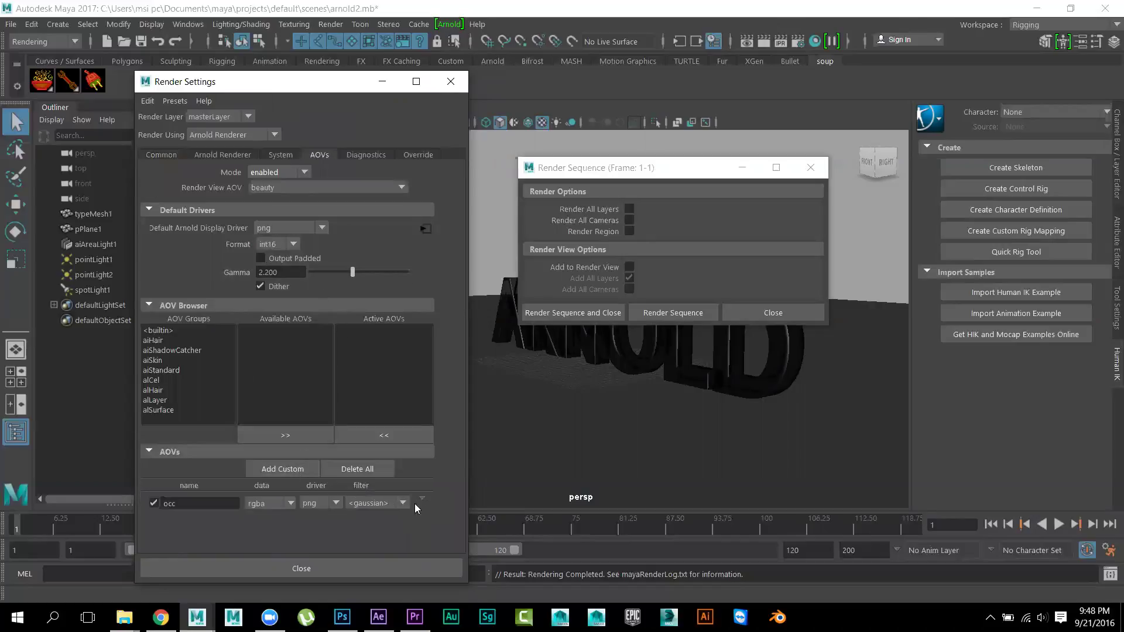
{"action": "left_click", "coordinate": [291, 503]}
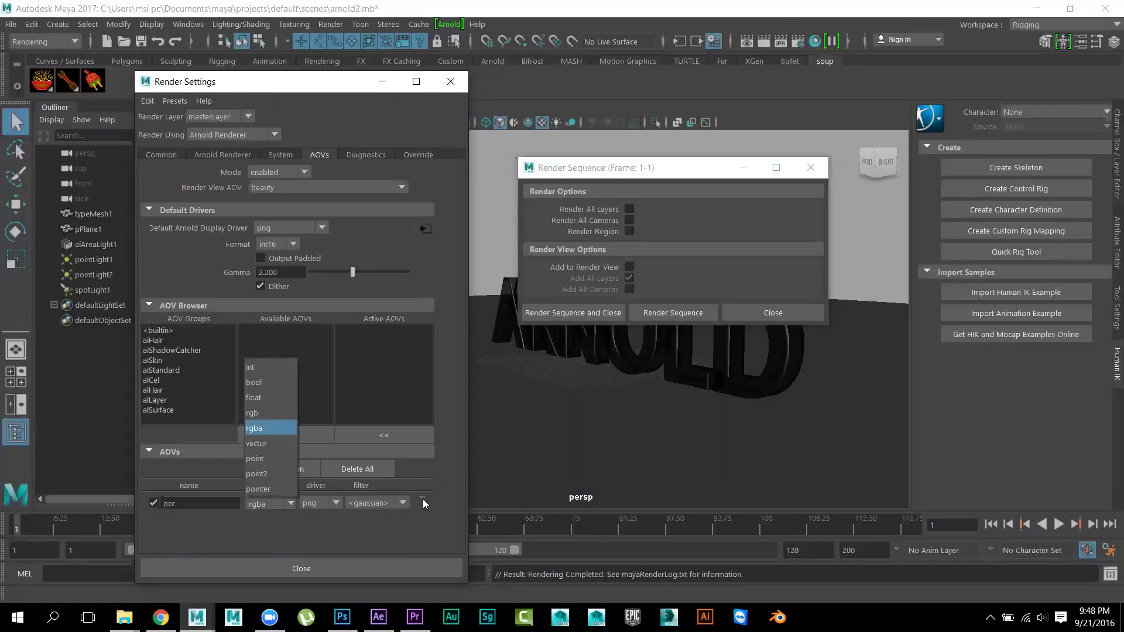
{"action": "left_click", "coordinate": [402, 503]}
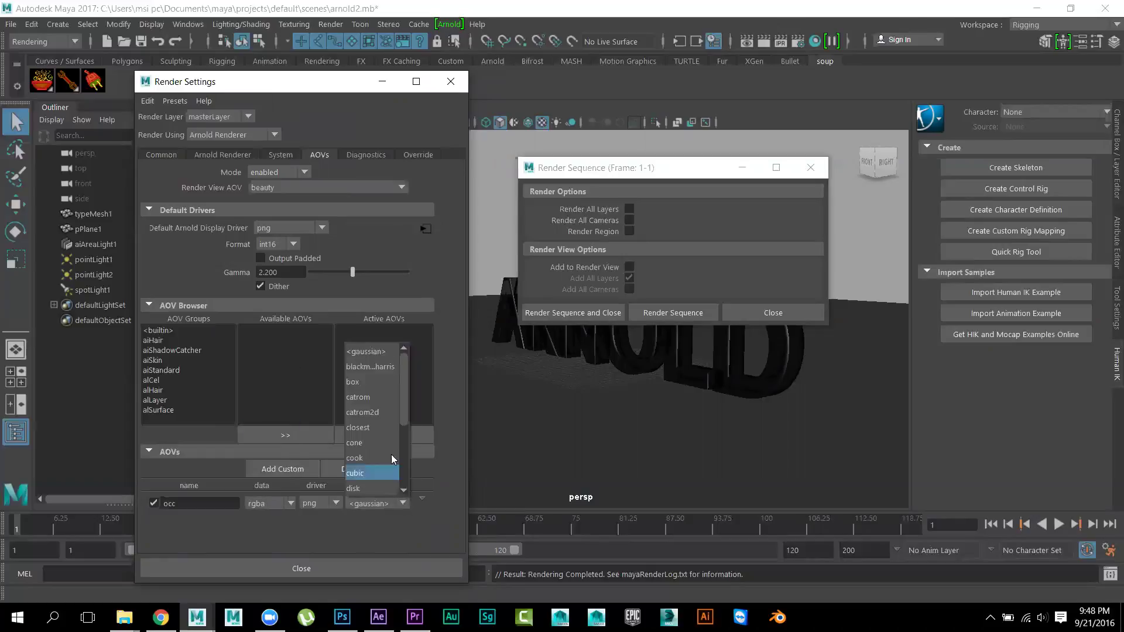
{"action": "scroll", "coordinate": [391, 459], "scroll_direction": "down", "scroll_amount": 3}
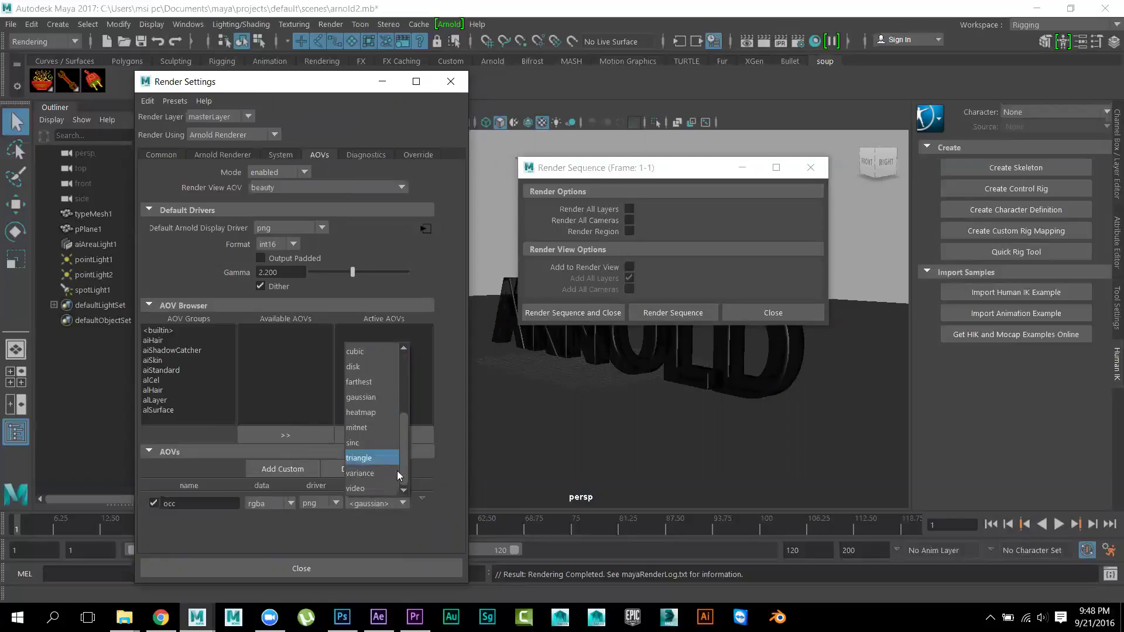
{"action": "left_click", "coordinate": [429, 528]}
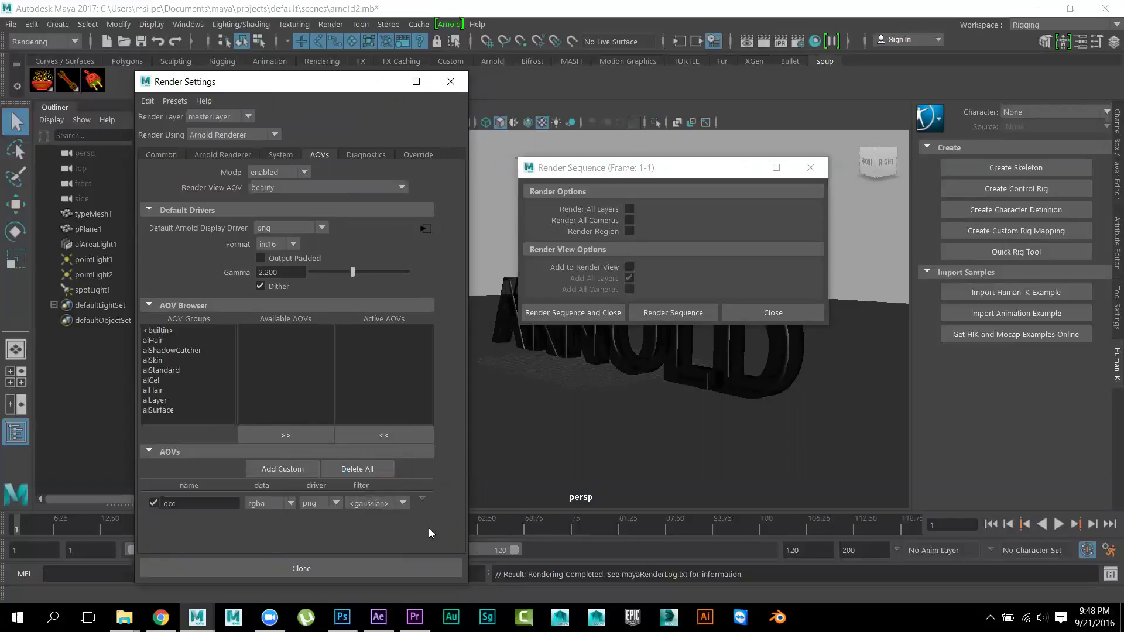
Select the occ AOV's node and examine its data type options among the node's attributes
{"action": "left_click", "coordinate": [422, 498]}
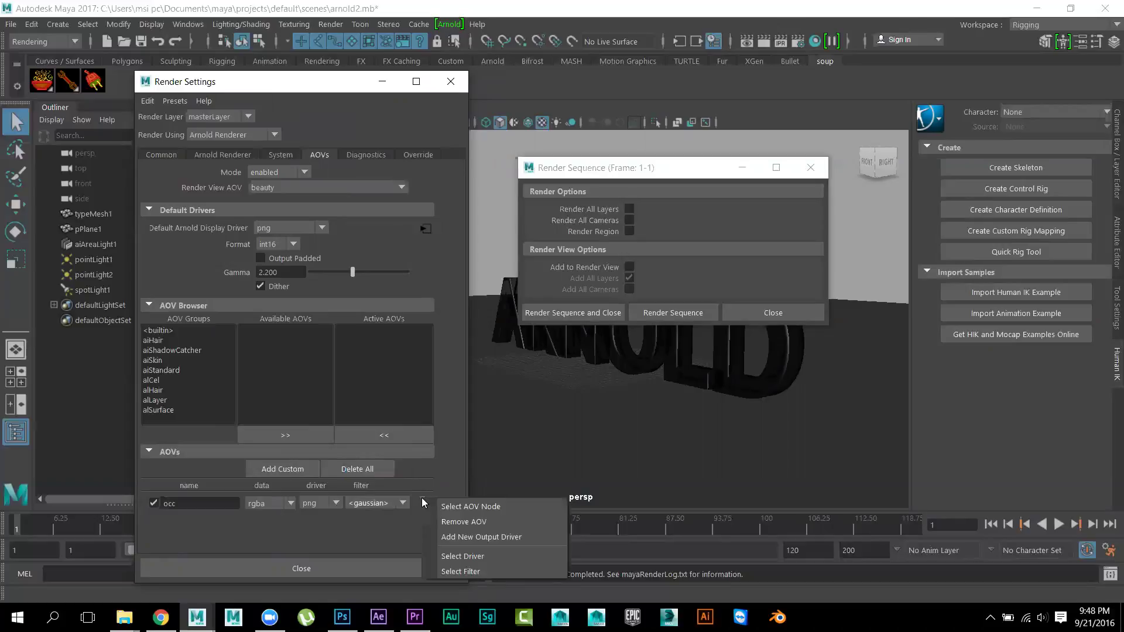
{"action": "left_click", "coordinate": [461, 507]}
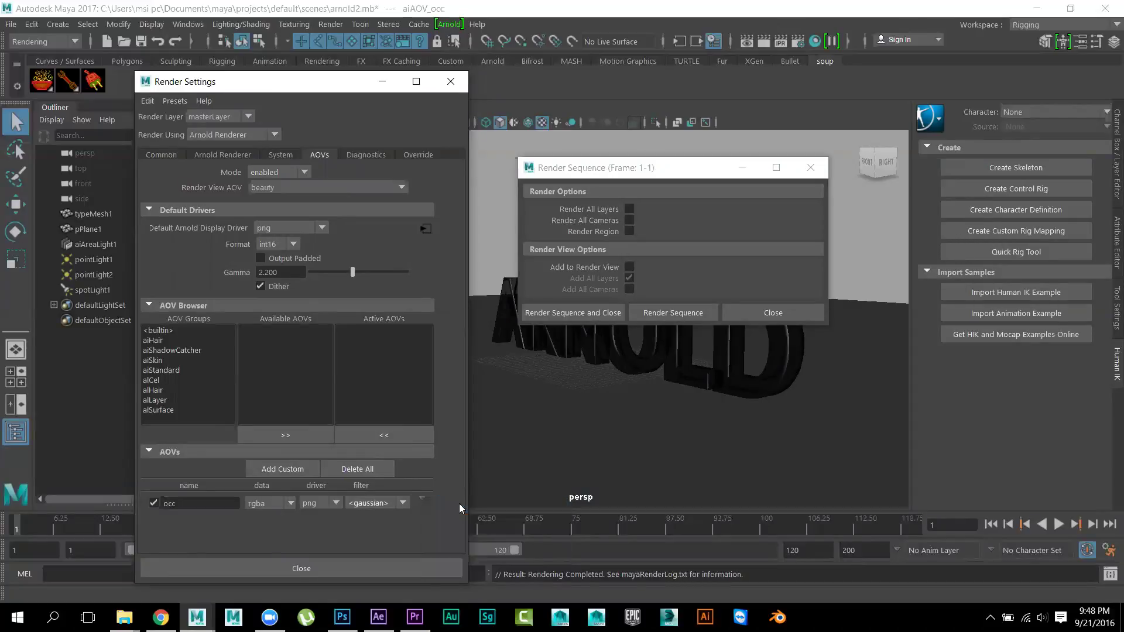
{"action": "left_click", "coordinate": [1111, 228]}
{"action": "left_click_drag", "start_coordinate": [719, 177], "coordinate": [640, 171]}
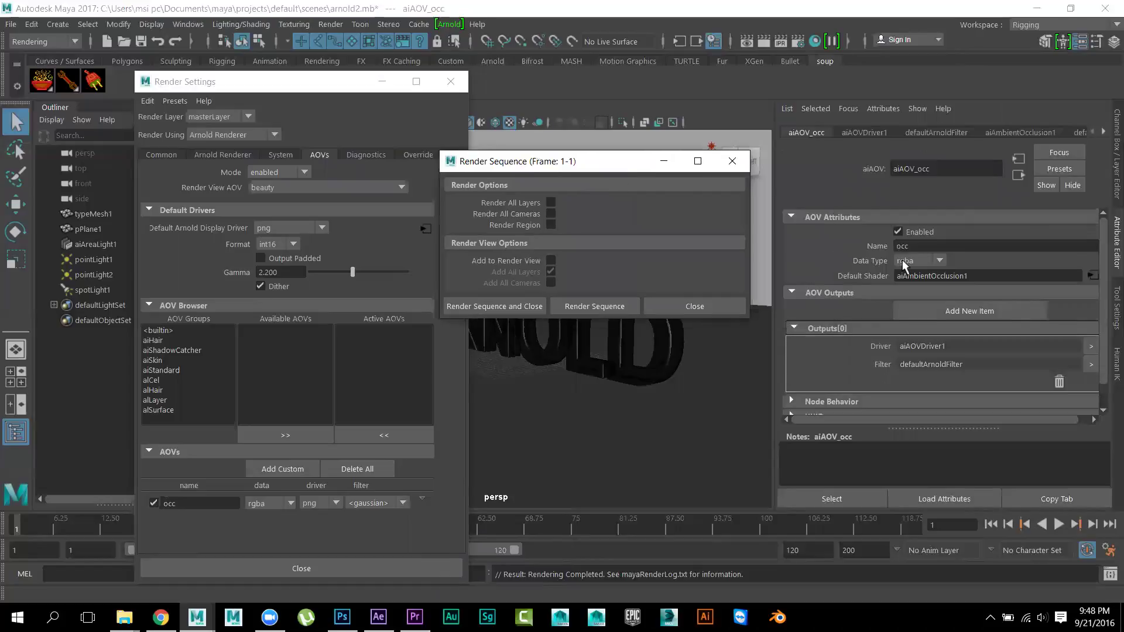
{"action": "left_click", "coordinate": [939, 261]}
{"action": "left_click", "coordinate": [937, 262]}
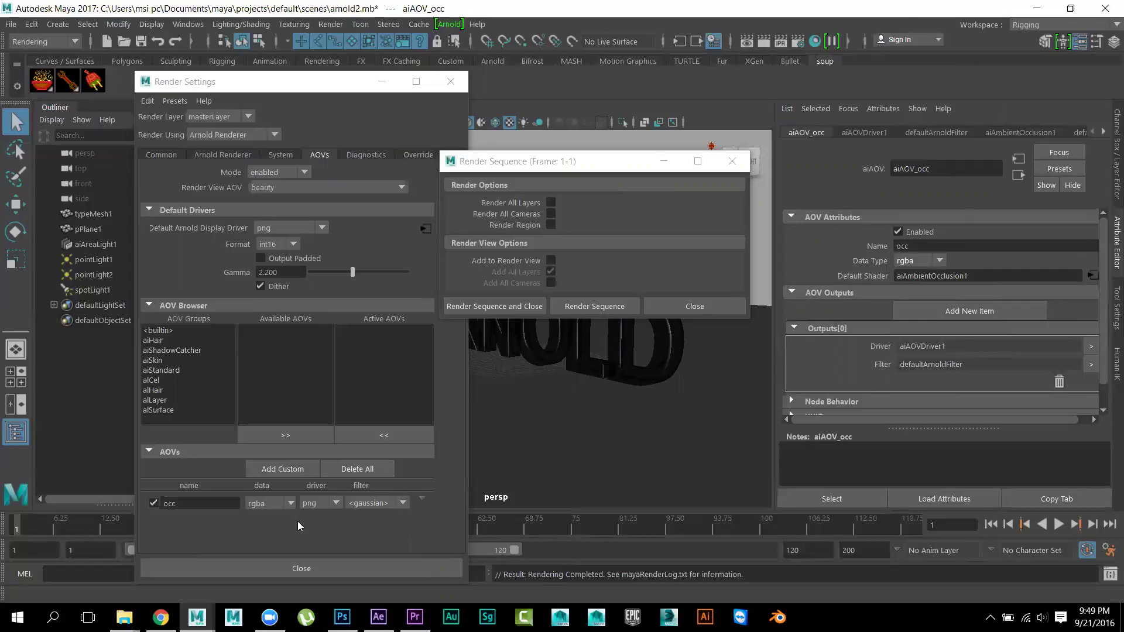
Open arnold2.0001.png from the project's images/occ folder in Adobe Photoshop CC 2014 to inspect it, and minimize Photoshop
{"action": "left_click", "coordinate": [124, 617]}
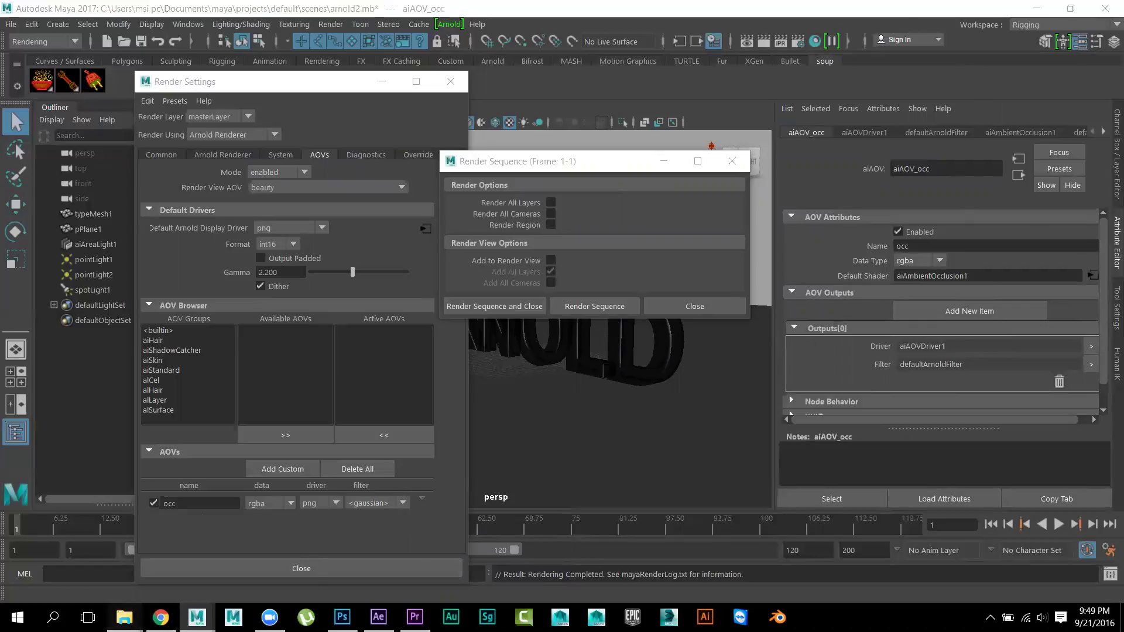
{"action": "left_click", "coordinate": [224, 571]}
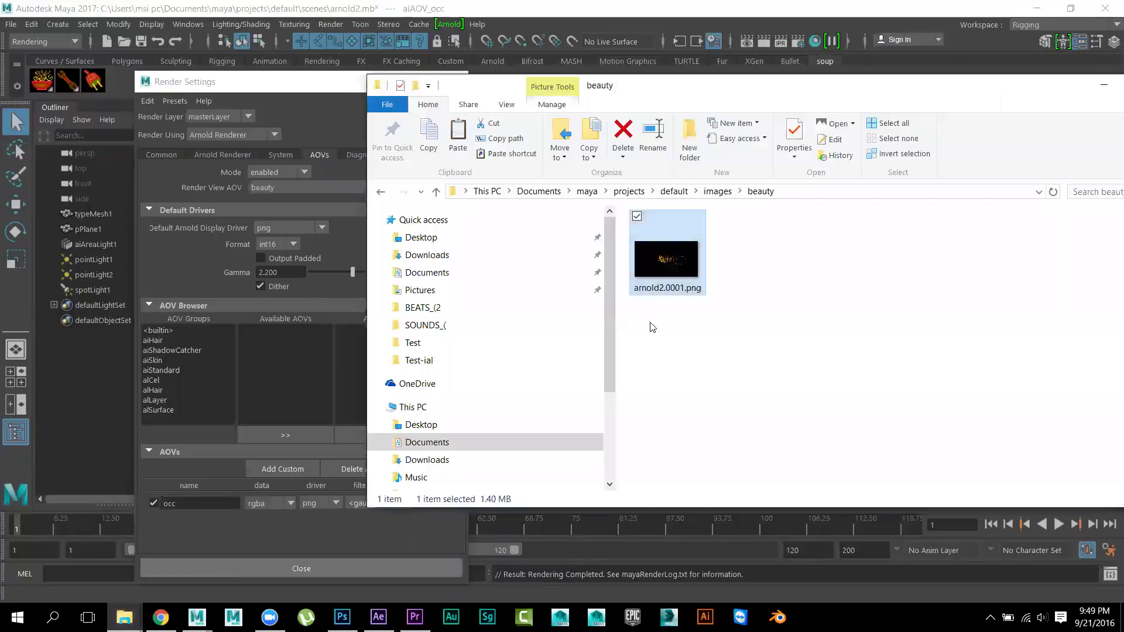
{"action": "left_click", "coordinate": [717, 192]}
{"action": "left_click", "coordinate": [671, 271]}
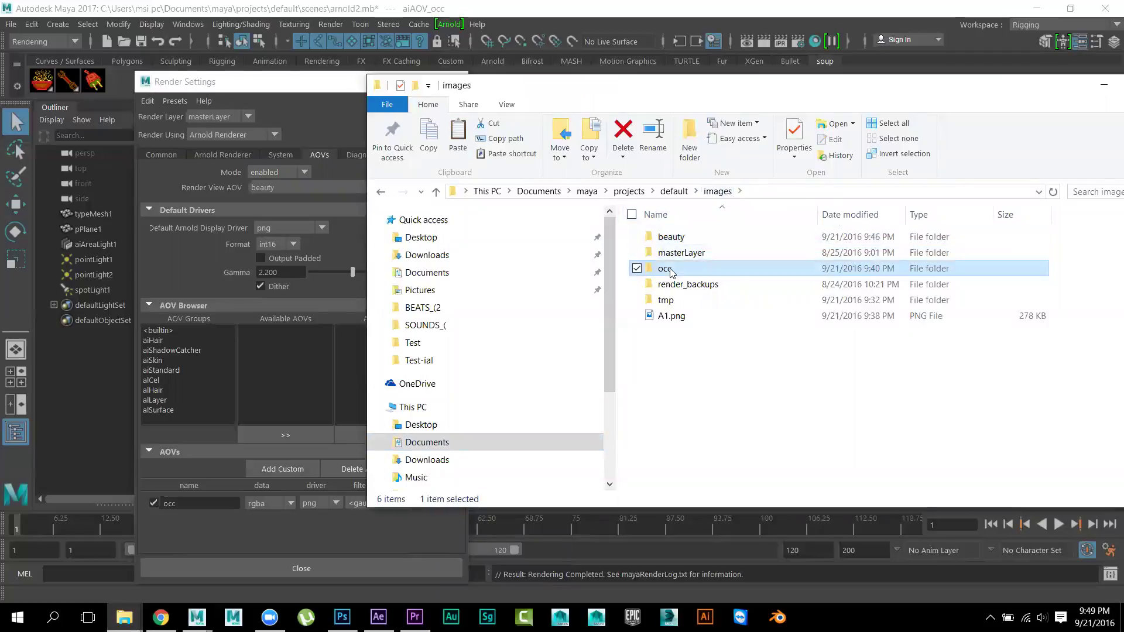
{"action": "double_click", "coordinate": [670, 271]}
{"action": "left_click", "coordinate": [676, 237]}
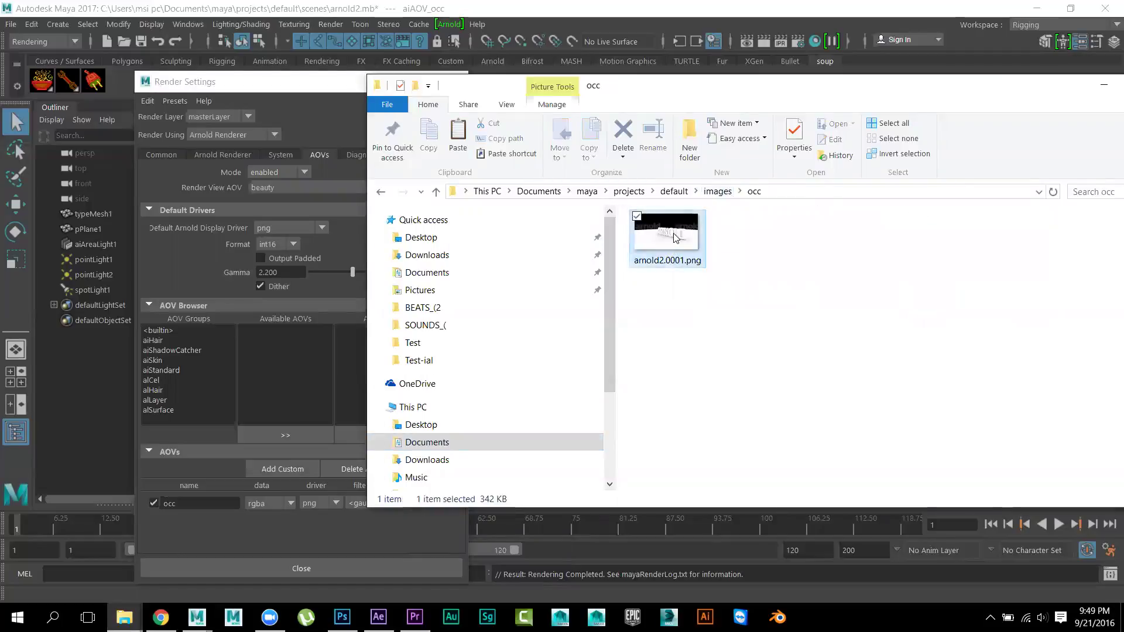
{"action": "right_click", "coordinate": [676, 237]}
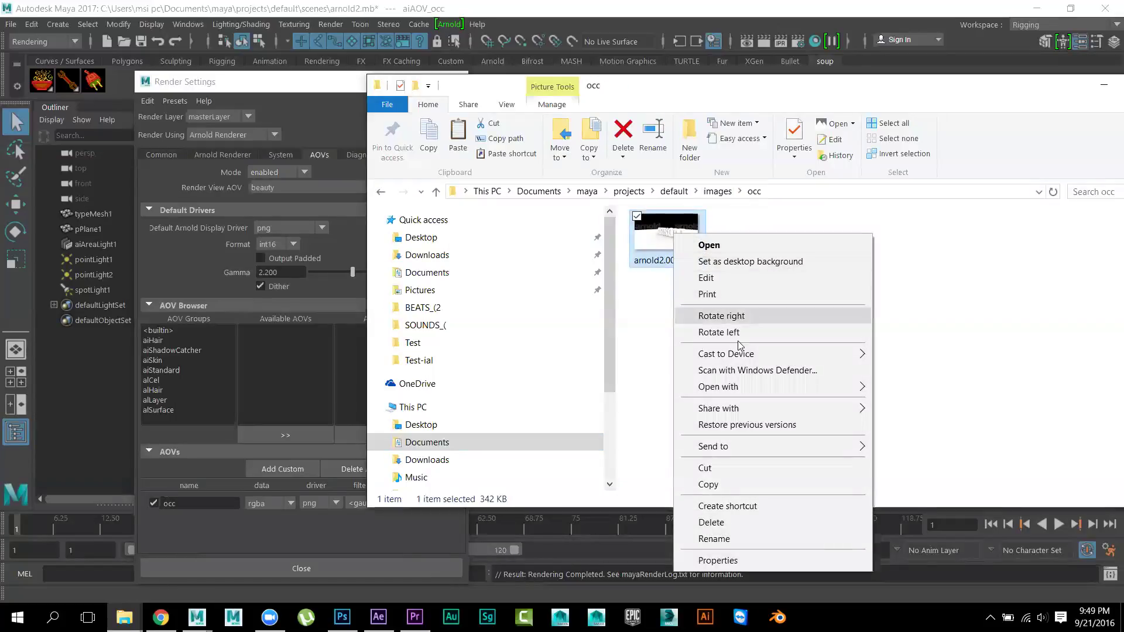
{"action": "mouse_move", "coordinate": [753, 388]}
{"action": "left_click", "coordinate": [920, 405]}
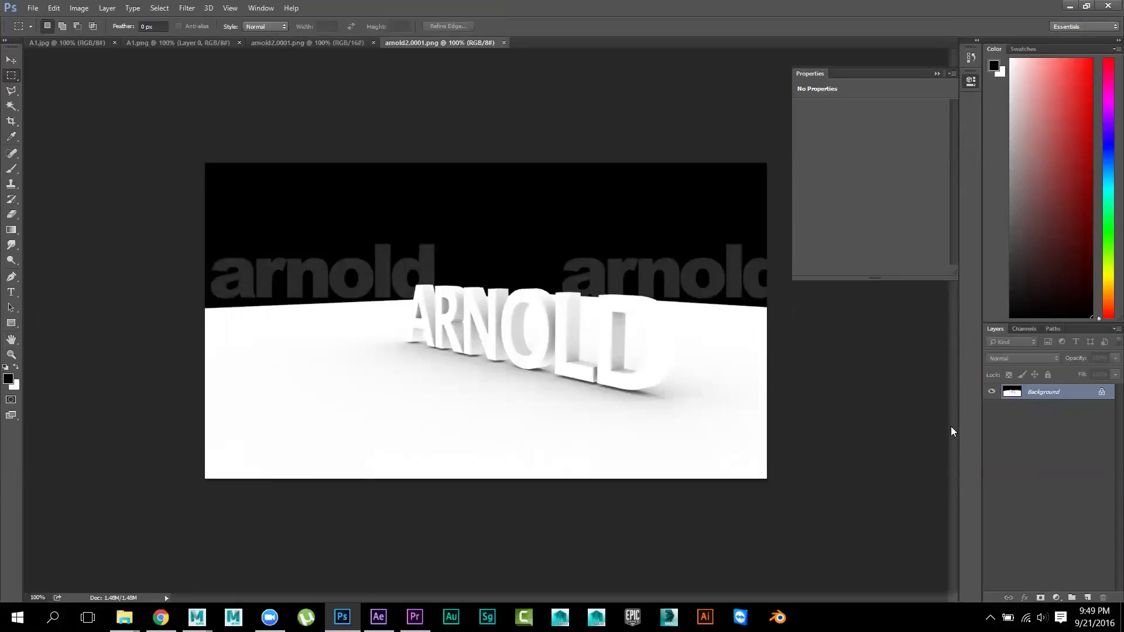
{"action": "left_click", "coordinate": [1069, 8]}
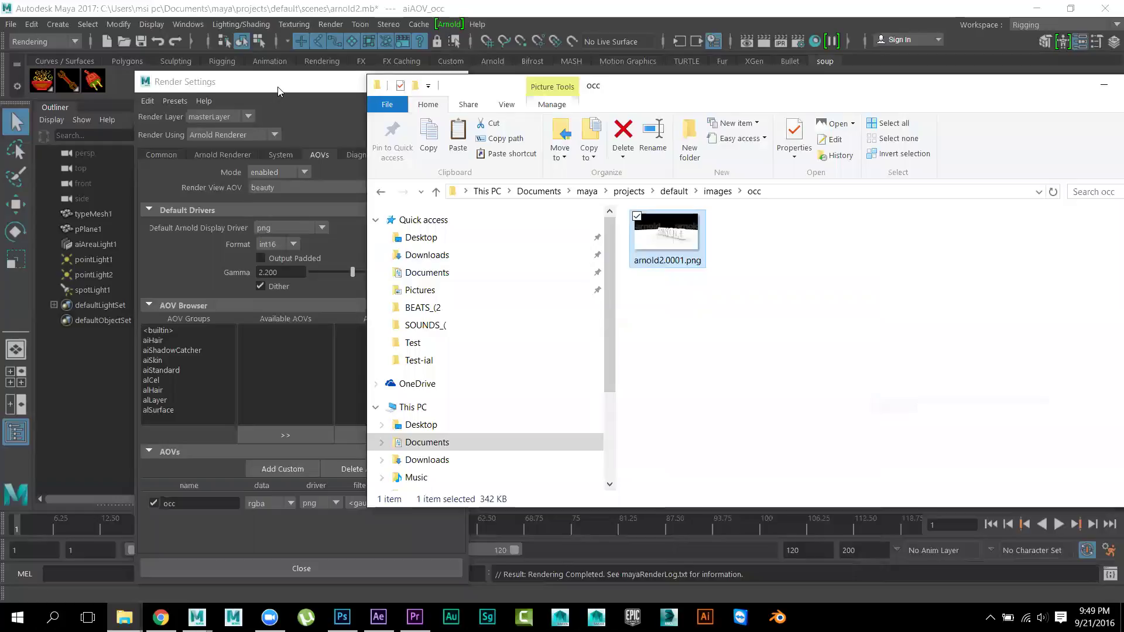
Set the default Arnold display driver and the occ AOV's driver to exr in Maya's Render Settings, and save the scene
{"action": "left_click", "coordinate": [279, 88]}
{"action": "left_click", "coordinate": [289, 229]}
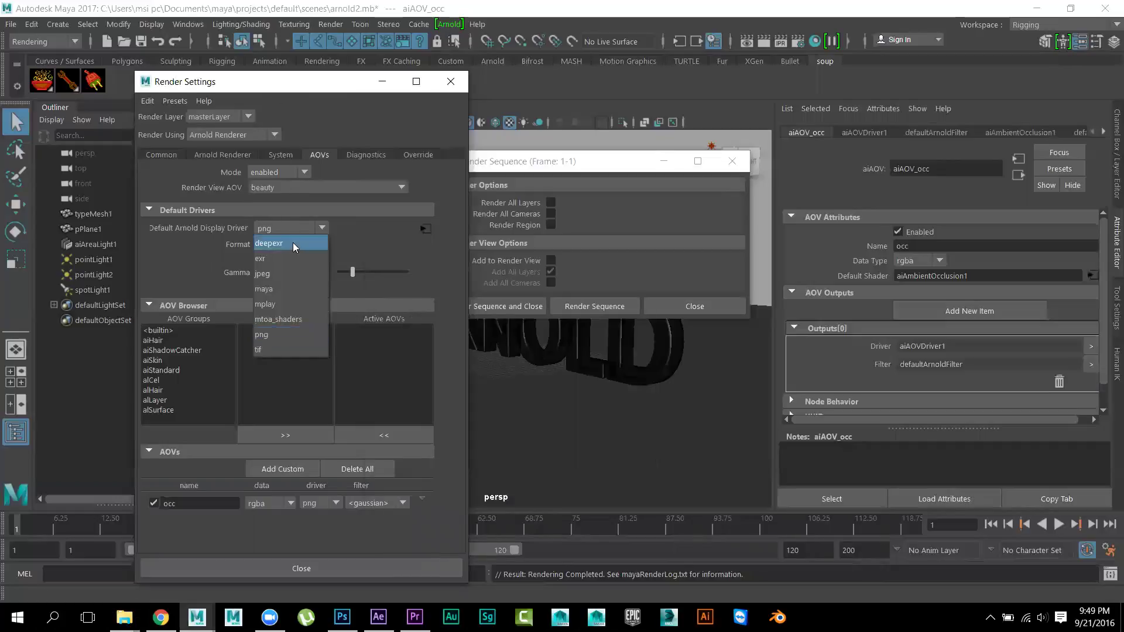
{"action": "left_click", "coordinate": [292, 258]}
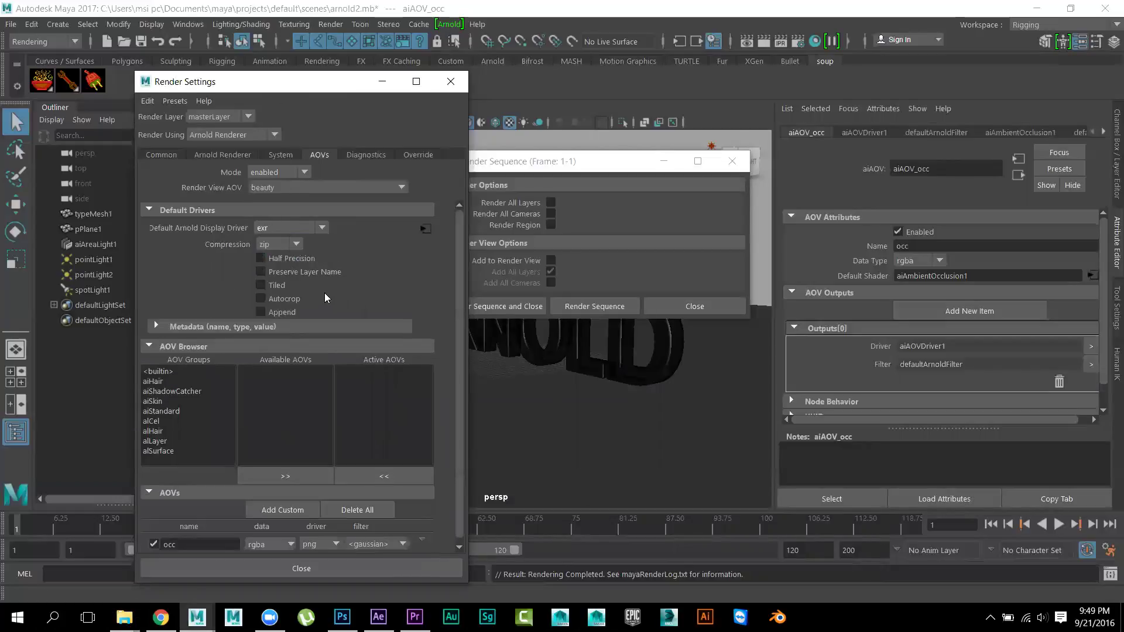
{"action": "left_click", "coordinate": [335, 547]}
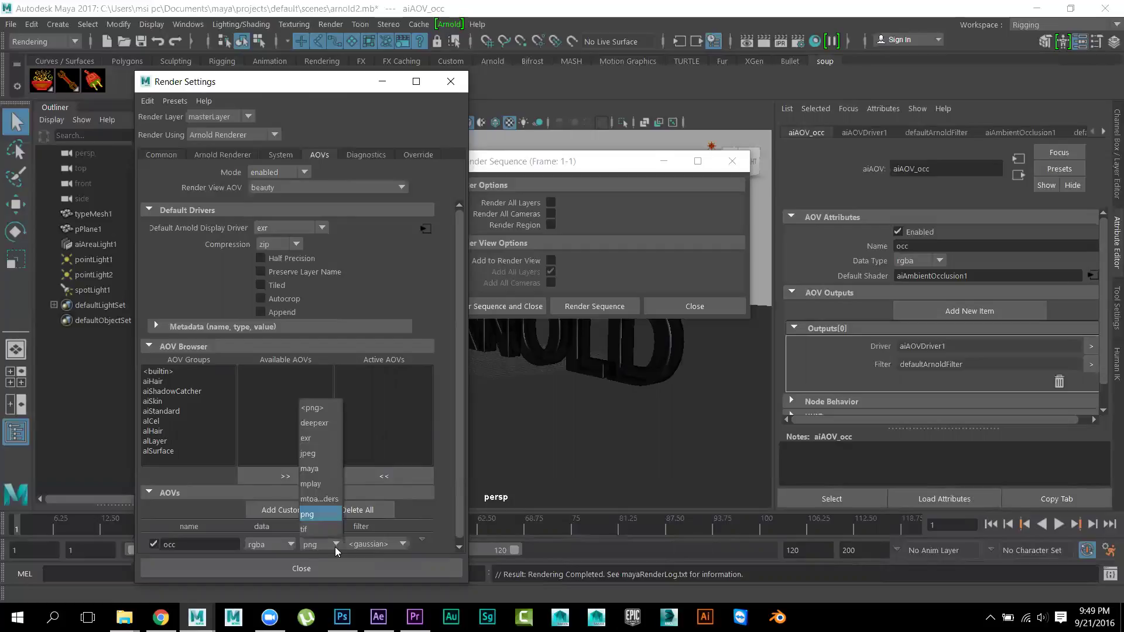
{"action": "left_click", "coordinate": [323, 437]}
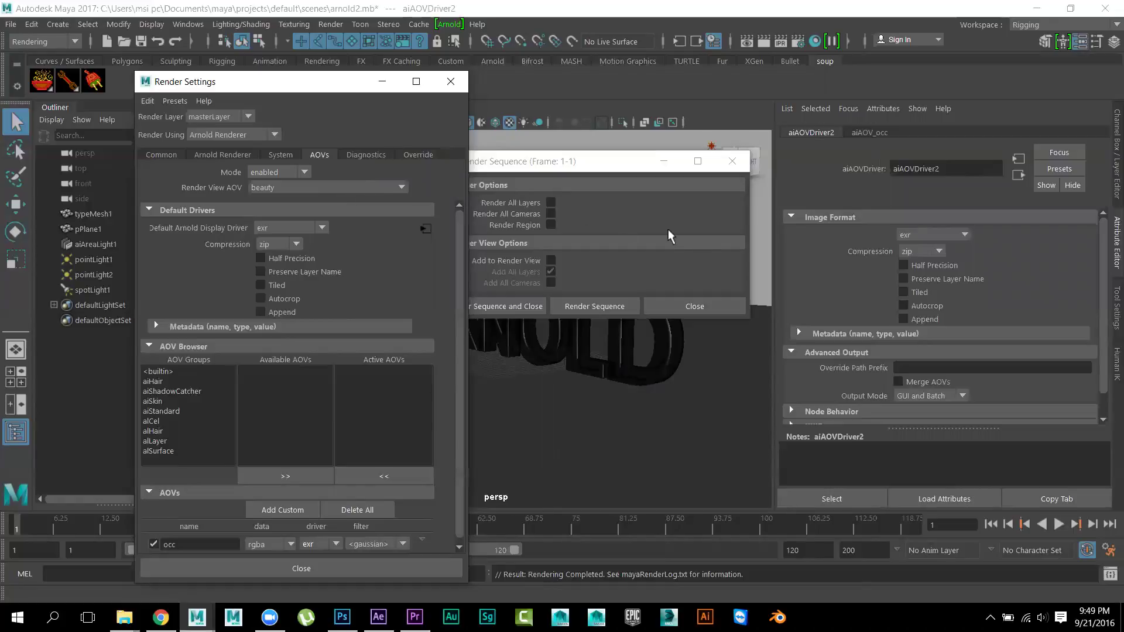
{"action": "left_click", "coordinate": [142, 40]}
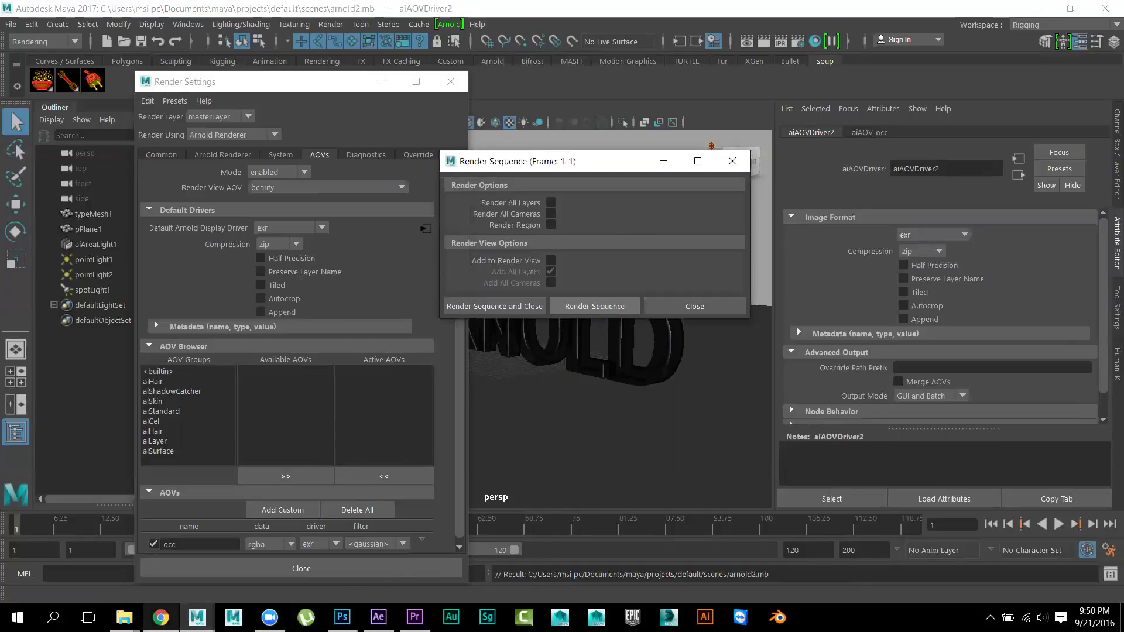
Switch to File Explorer's images/occ folder and check the file details of arnold2.0001.exr
{"action": "left_click", "coordinate": [124, 618]}
{"action": "left_click", "coordinate": [229, 573]}
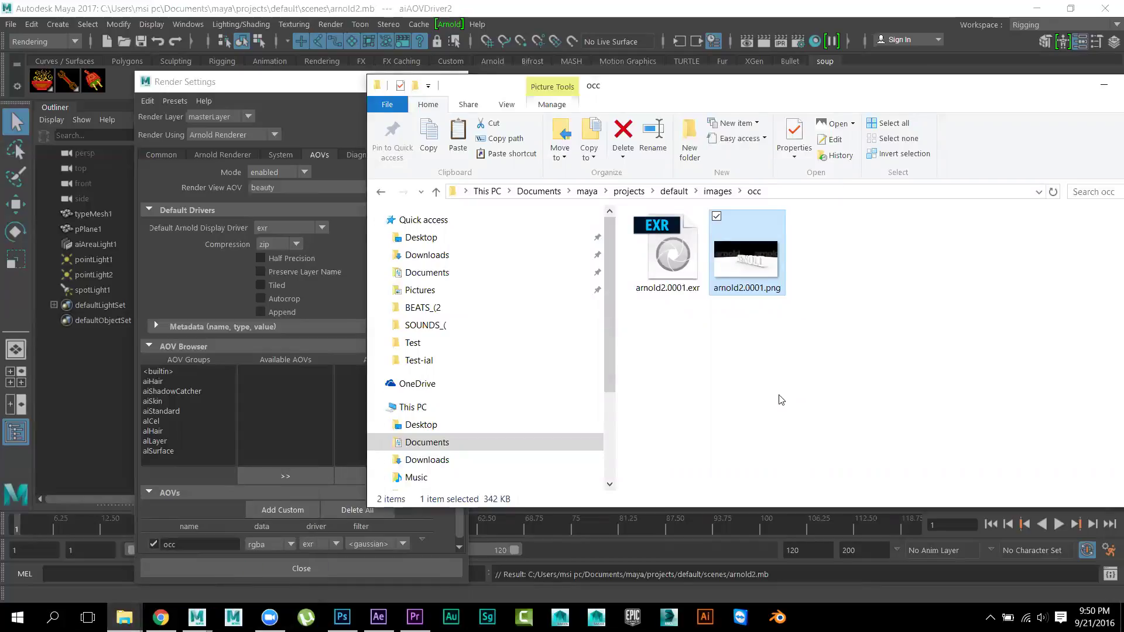
{"action": "left_click", "coordinate": [675, 256]}
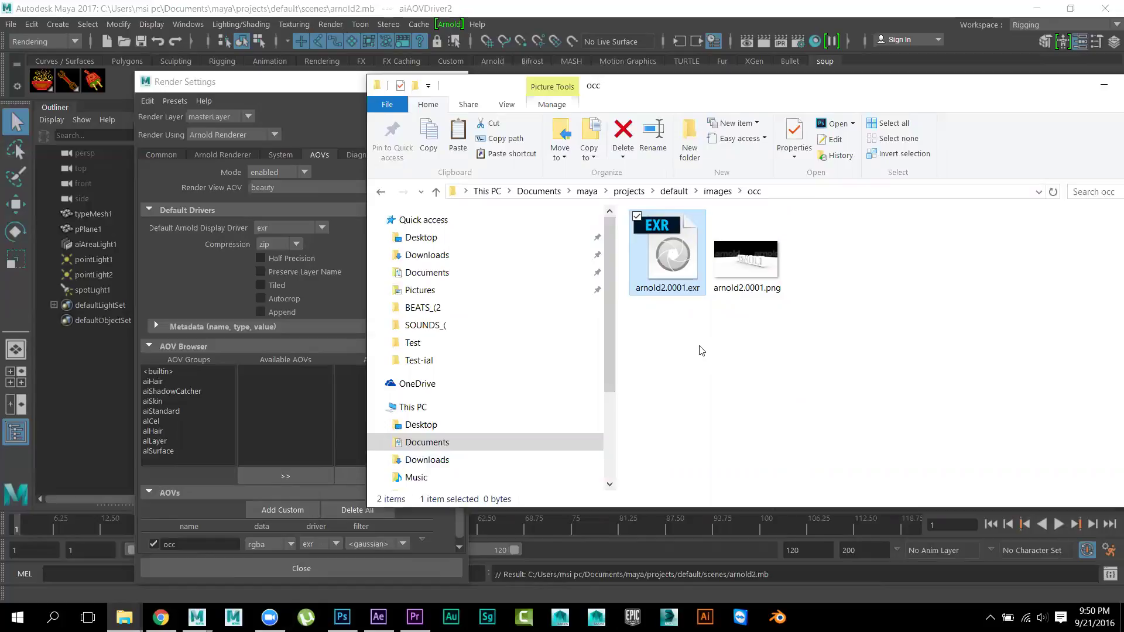
{"action": "mouse_move", "coordinate": [672, 256]}
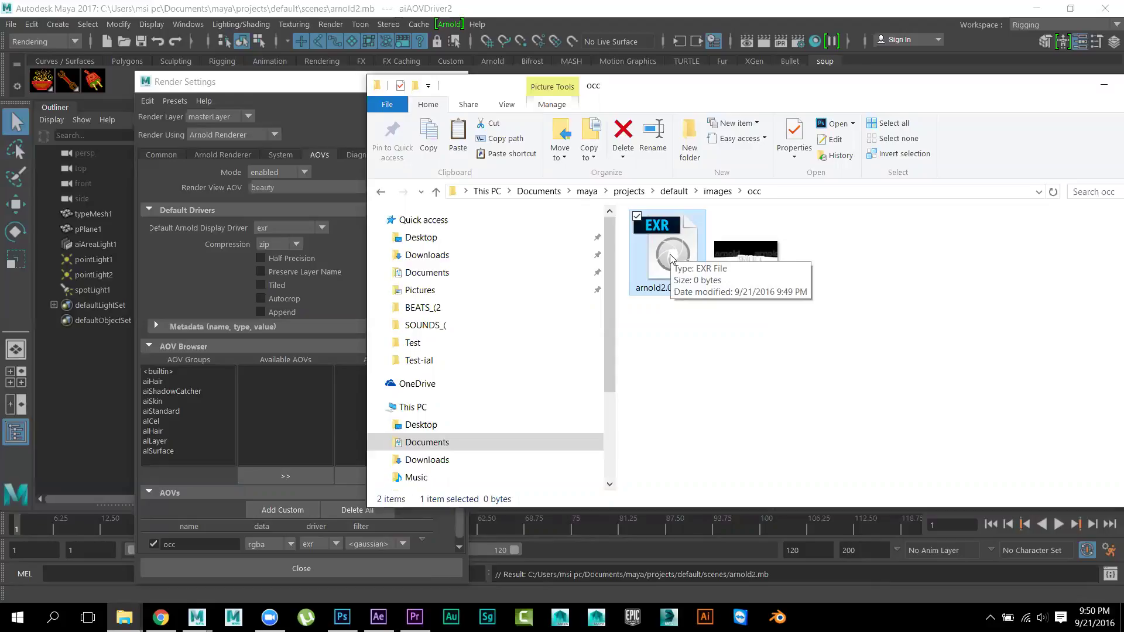
Open arnold2.0001.exr from the images/beauty folder in Adobe Photoshop CC 2014 with alpha as transparency, inspect and close it, and minimize Photoshop
{"action": "left_click", "coordinate": [719, 191]}
{"action": "left_click", "coordinate": [670, 240]}
{"action": "double_click", "coordinate": [671, 240]}
{"action": "left_click", "coordinate": [673, 252]}
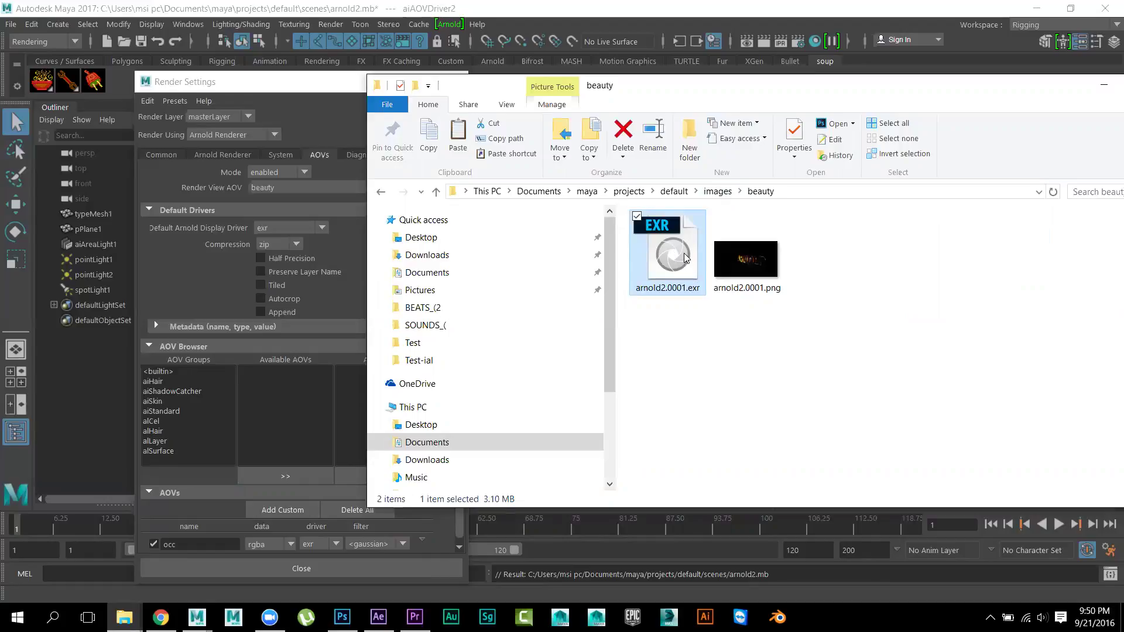
{"action": "right_click", "coordinate": [685, 252]}
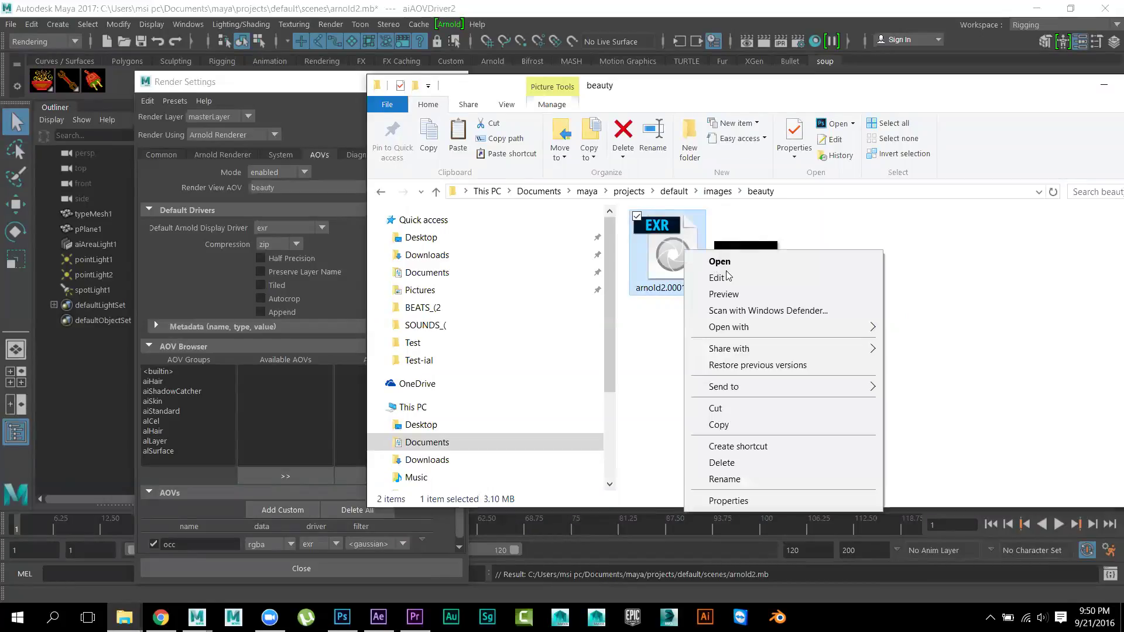
{"action": "mouse_move", "coordinate": [758, 327]}
{"action": "left_click", "coordinate": [926, 336]}
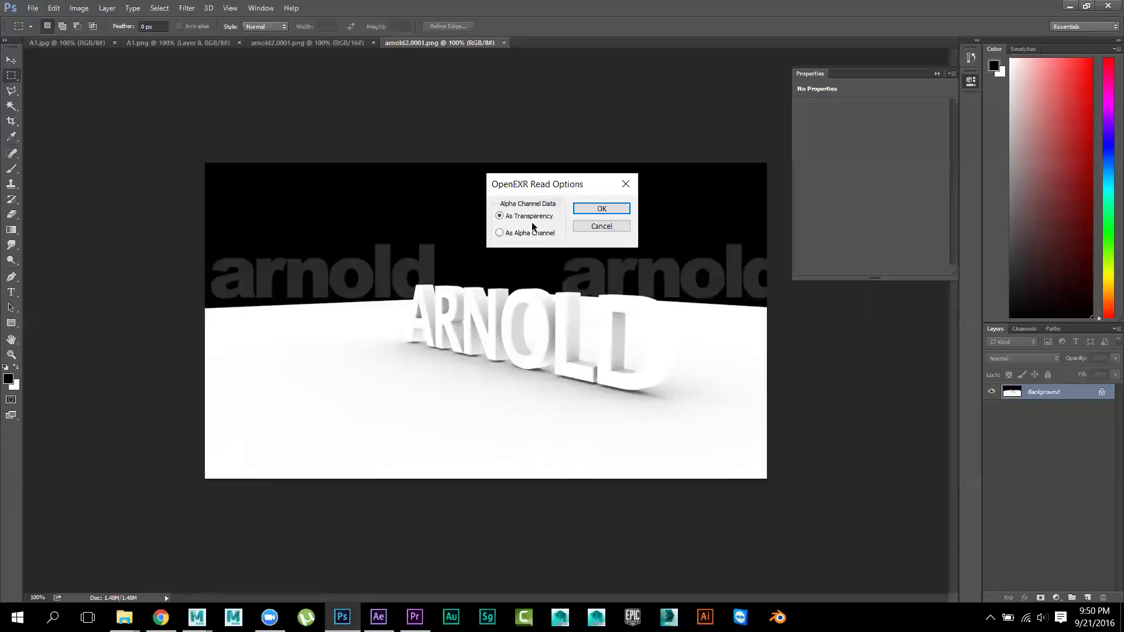
{"action": "left_click", "coordinate": [603, 209]}
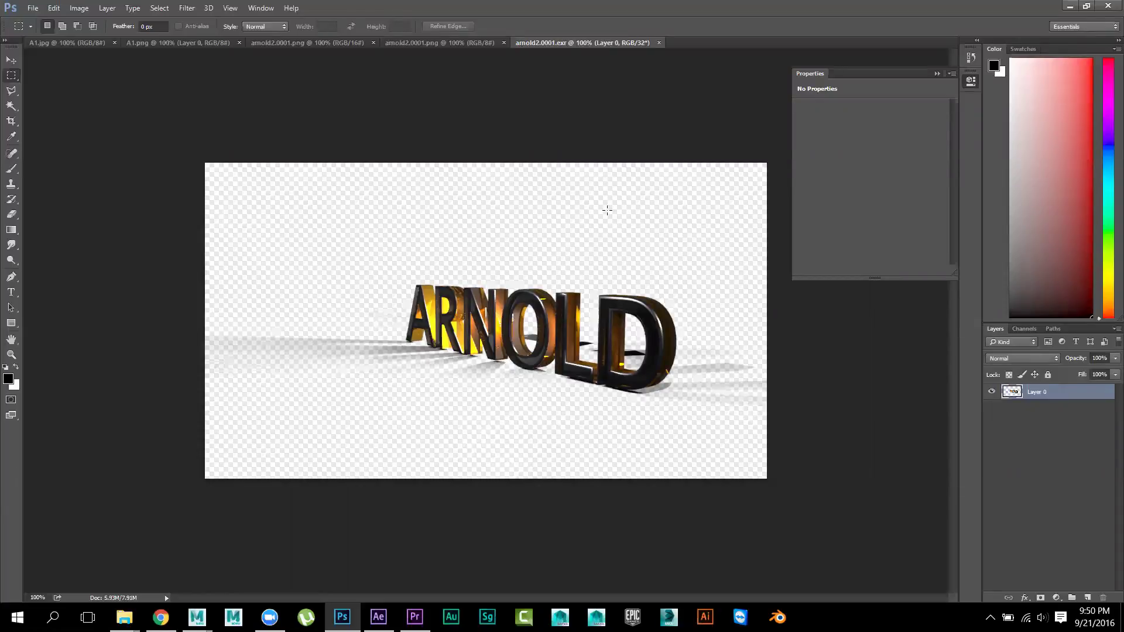
{"action": "left_click", "coordinate": [658, 43]}
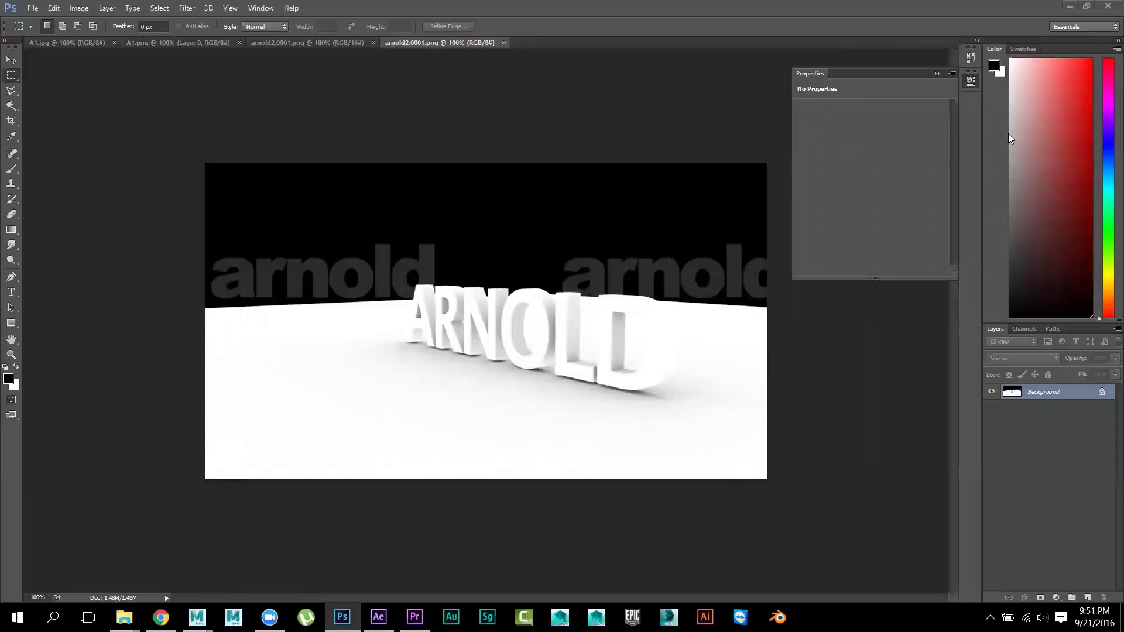
{"action": "left_click", "coordinate": [1070, 6]}
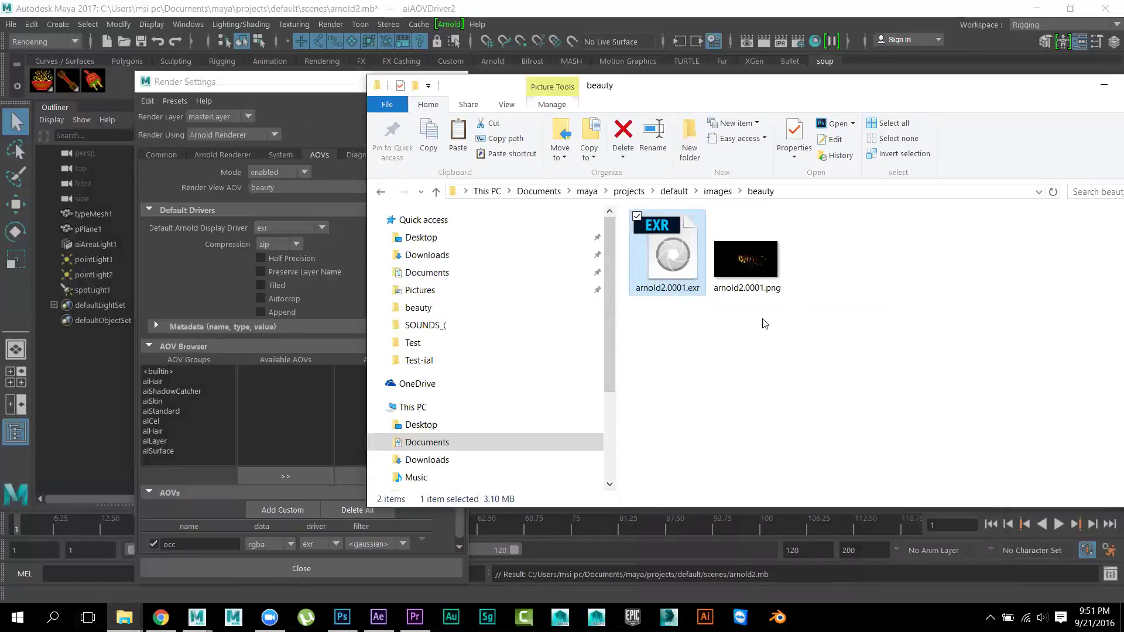
Compare the file sizes of arnold2.0001.exr and arnold2.0001.png in the beauty folder
{"action": "left_click", "coordinate": [754, 267]}
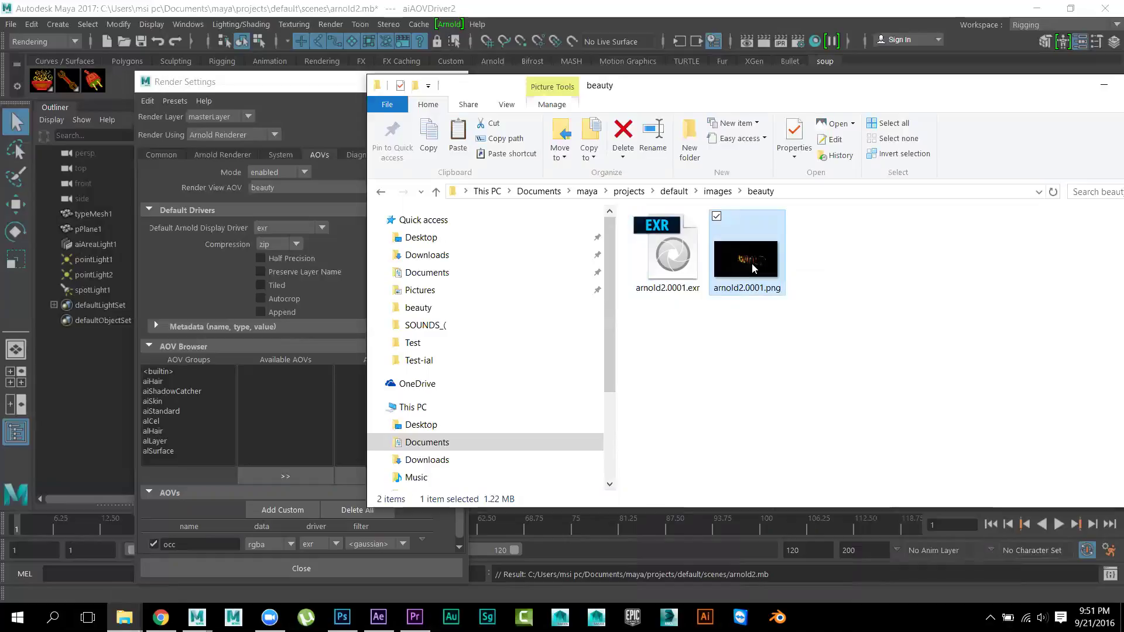
{"action": "left_click", "coordinate": [686, 266]}
{"action": "left_click", "coordinate": [733, 268]}
{"action": "left_click", "coordinate": [674, 267]}
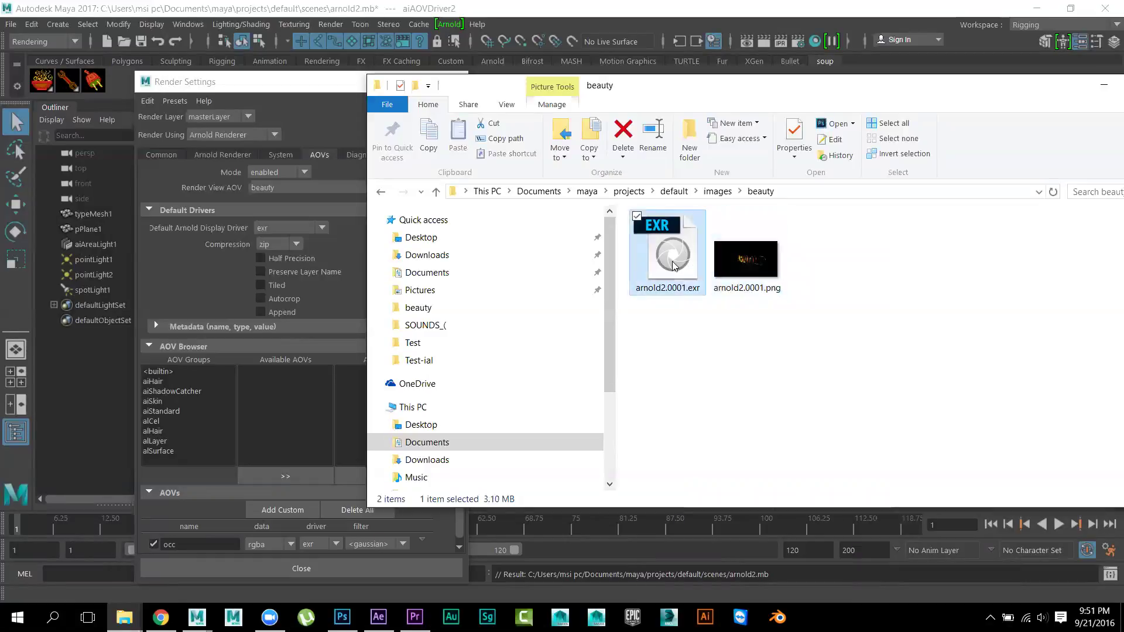
View the occ folder's arnold2.0001.exr in Adobe Photoshop CC 2014 with alpha as an alpha channel, close it and the occ PNG, and minimize Photoshop
{"action": "left_click", "coordinate": [718, 191]}
{"action": "double_click", "coordinate": [670, 274]}
{"action": "right_click", "coordinate": [675, 266]}
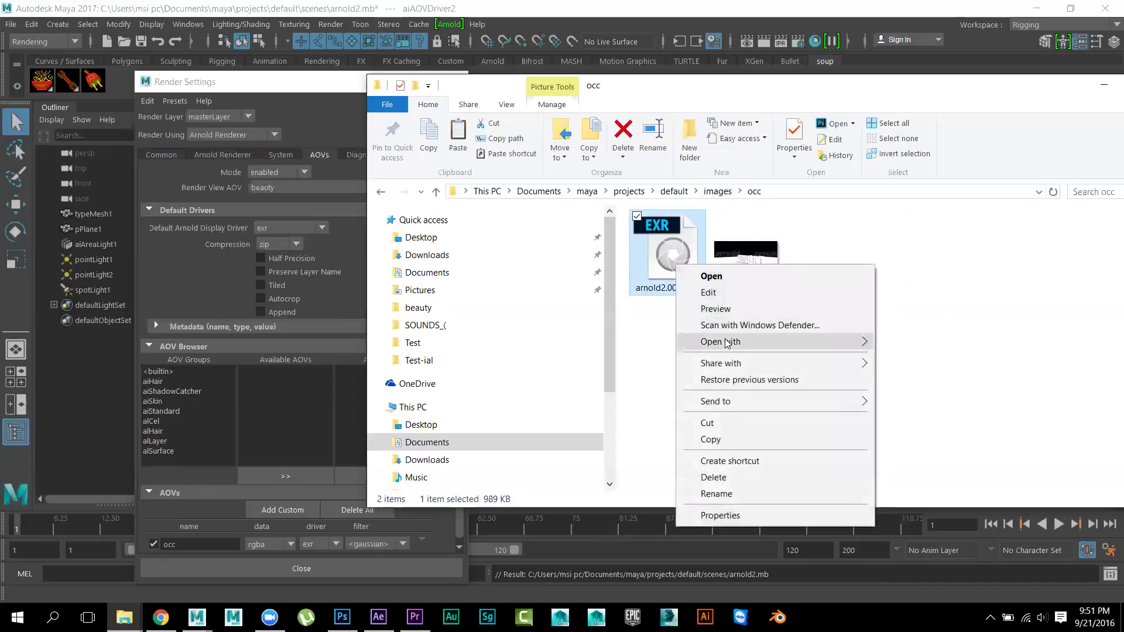
{"action": "mouse_move", "coordinate": [724, 341]}
{"action": "left_click", "coordinate": [917, 344]}
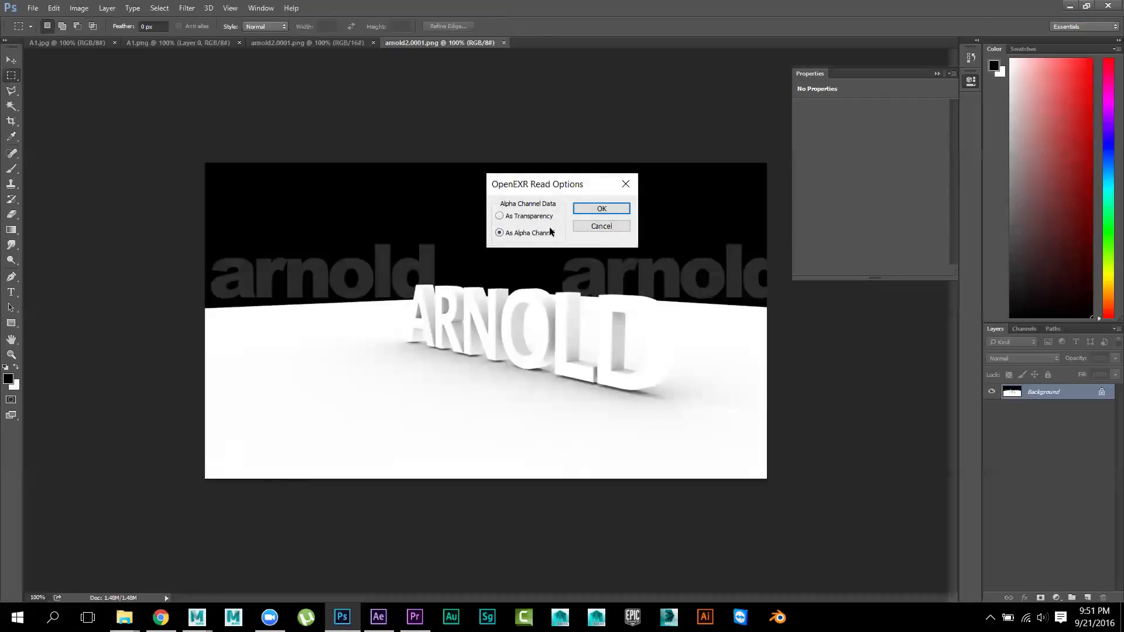
{"action": "left_click", "coordinate": [605, 209]}
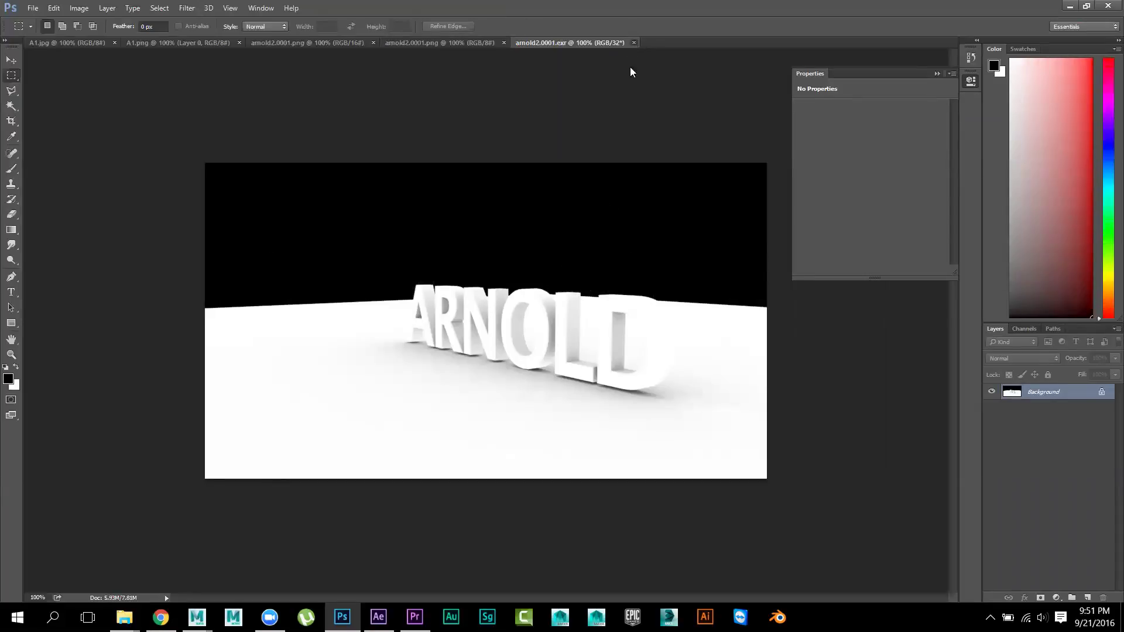
{"action": "left_click", "coordinate": [634, 42]}
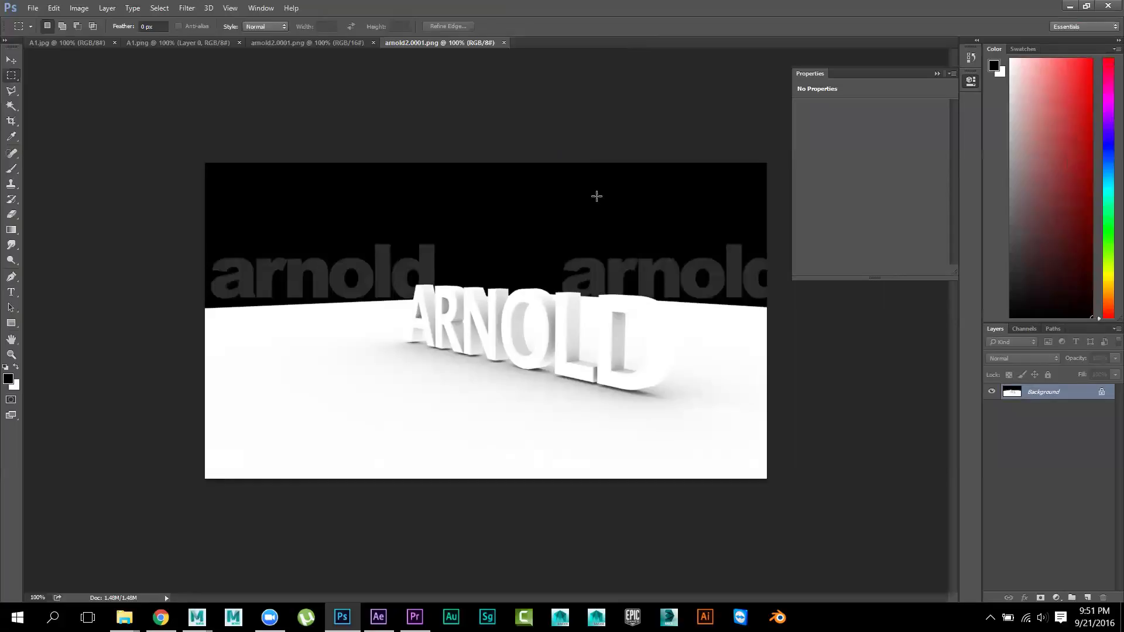
{"action": "left_click", "coordinate": [504, 43]}
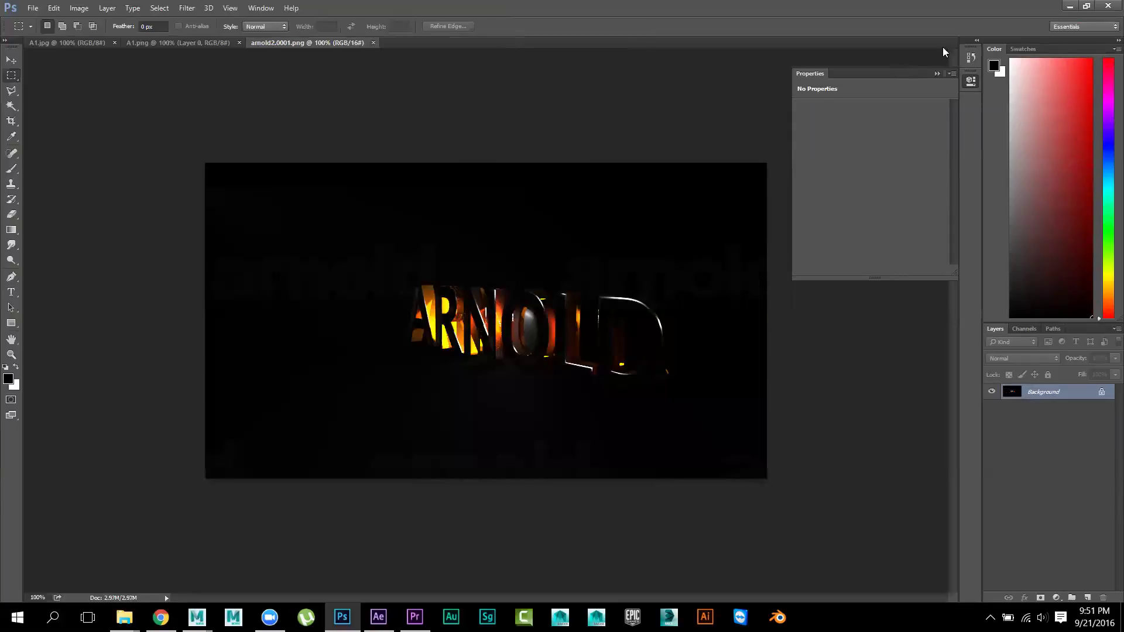
{"action": "left_click", "coordinate": [1070, 6]}
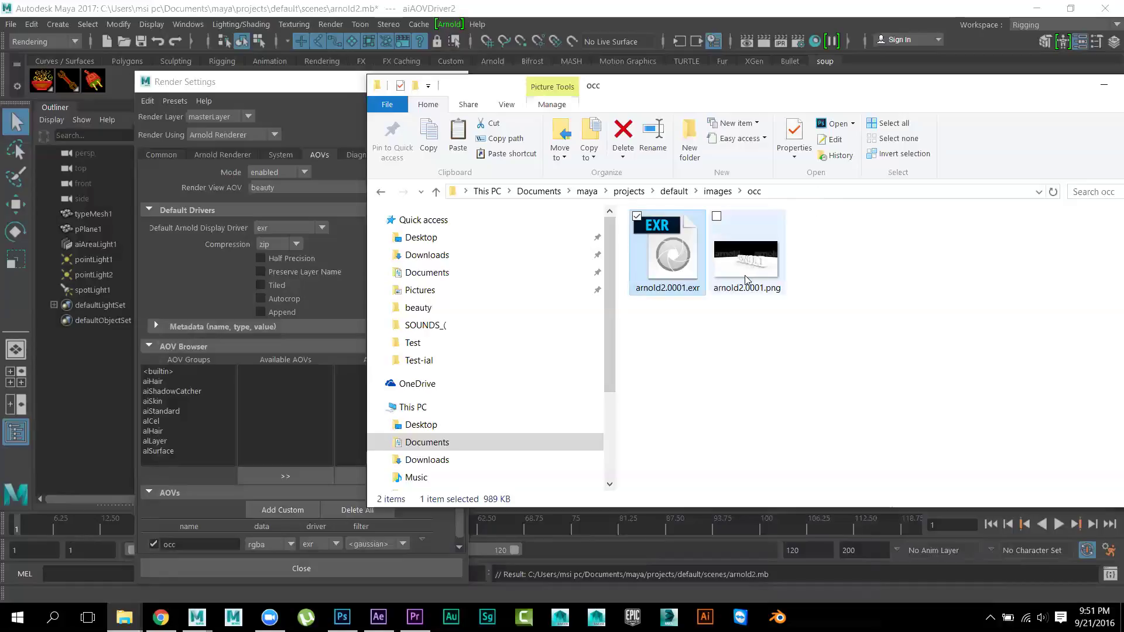
Reopen the occ arnold2.0001.exr in Adobe Photoshop CC 2014, reading its alpha data as an alpha channel
{"action": "right_click", "coordinate": [681, 261]}
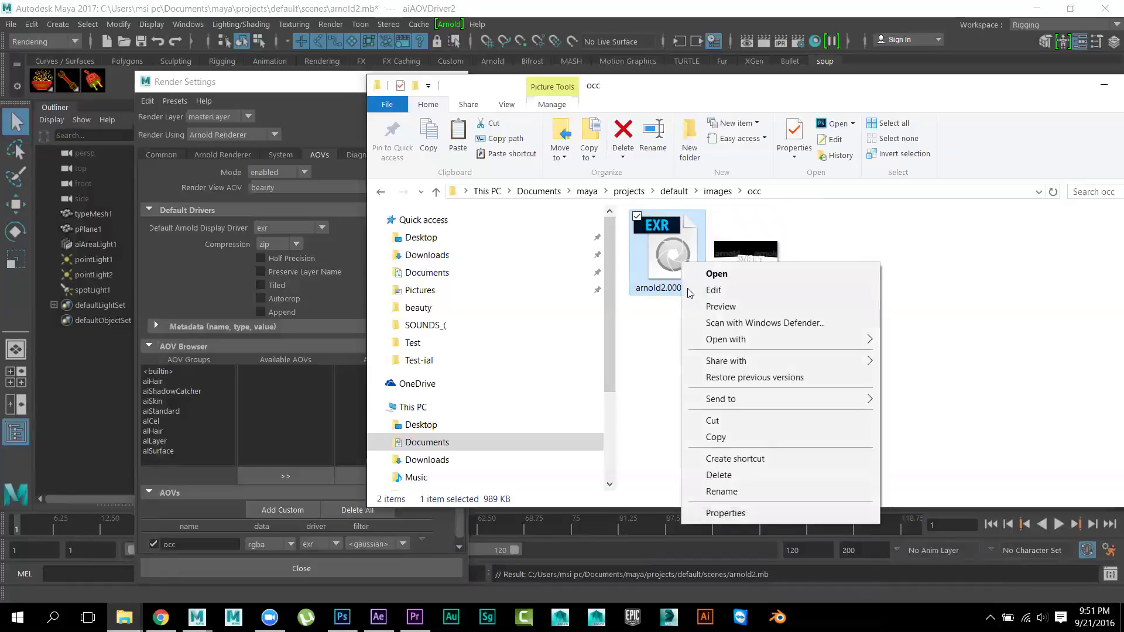
{"action": "mouse_move", "coordinate": [747, 345]}
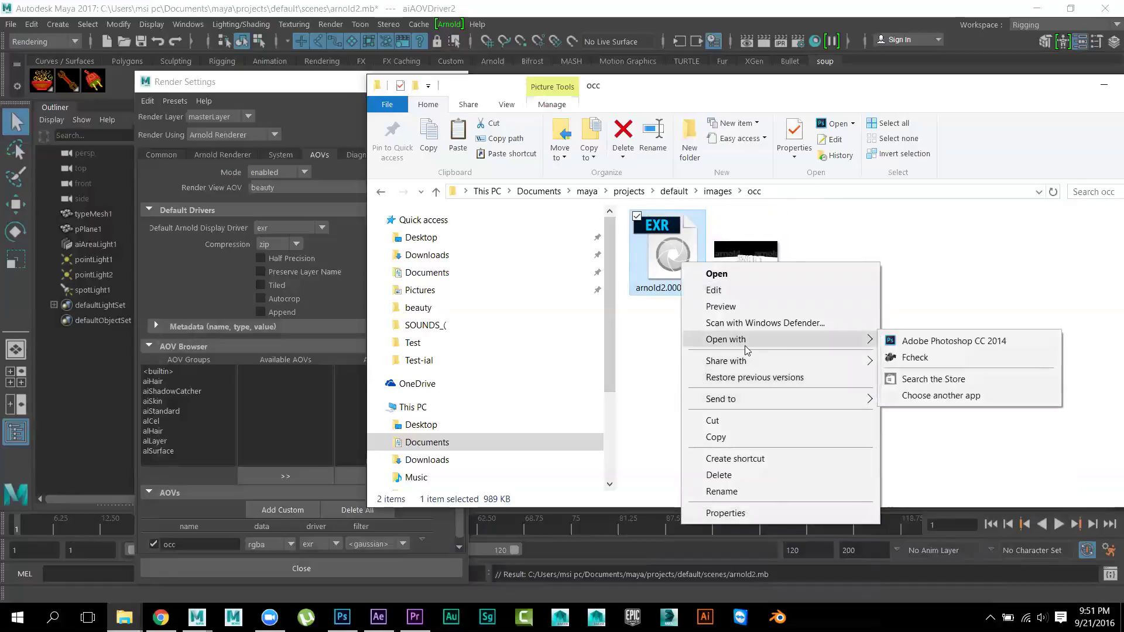
{"action": "left_click", "coordinate": [925, 343]}
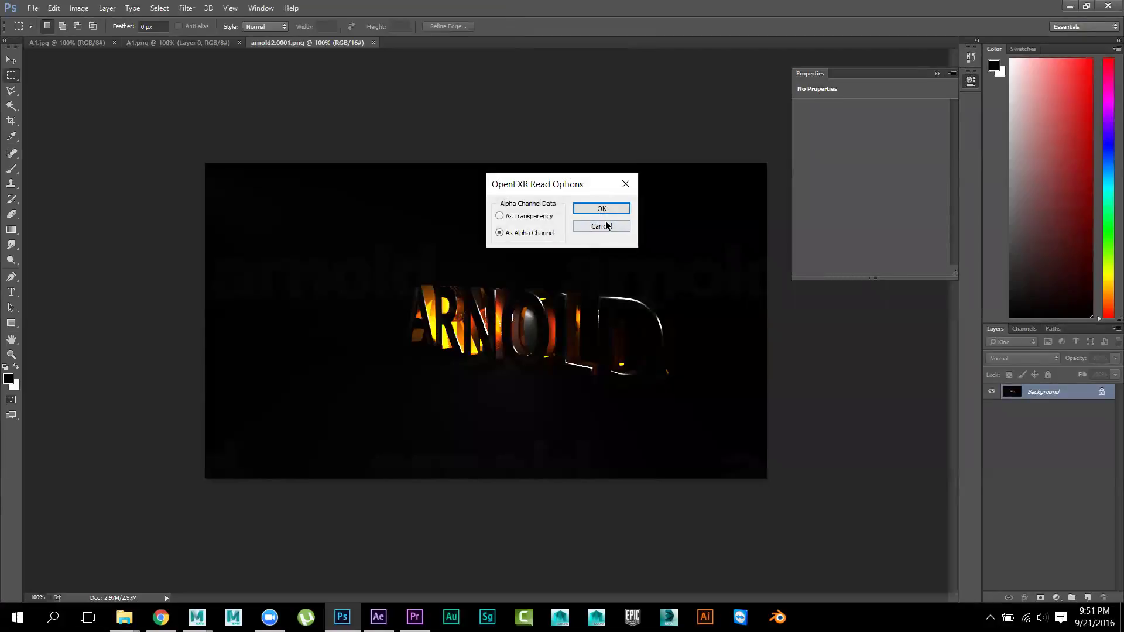
{"action": "left_click", "coordinate": [604, 210]}
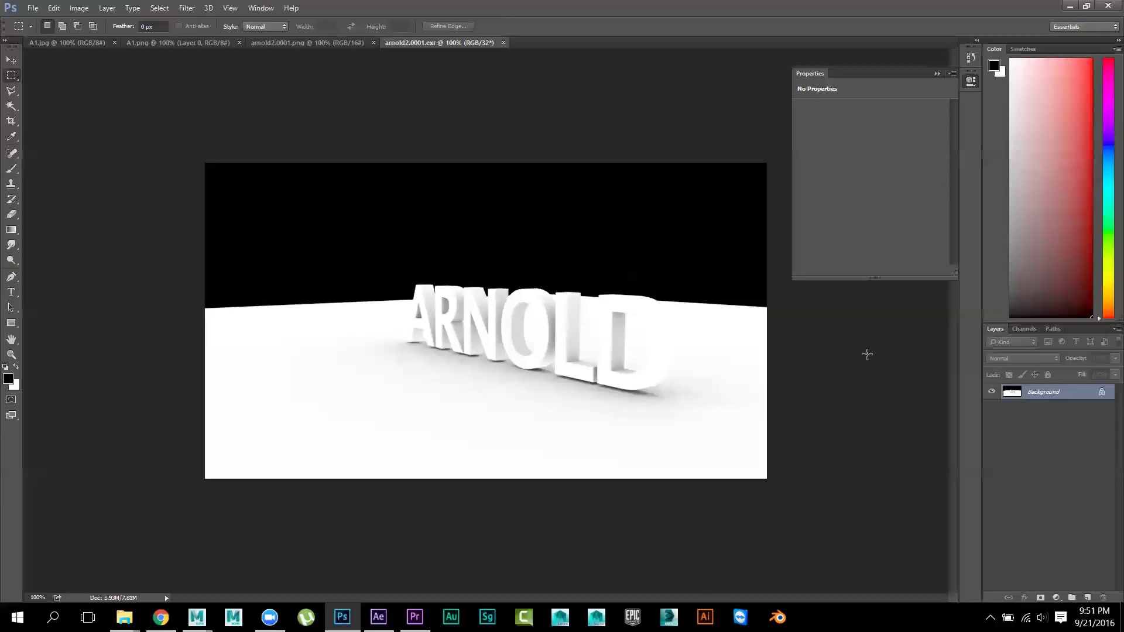
Examine the occ EXR's Alpha 1 channel, return to its layers, close the document, and minimize Photoshop
{"action": "left_click", "coordinate": [1025, 330]}
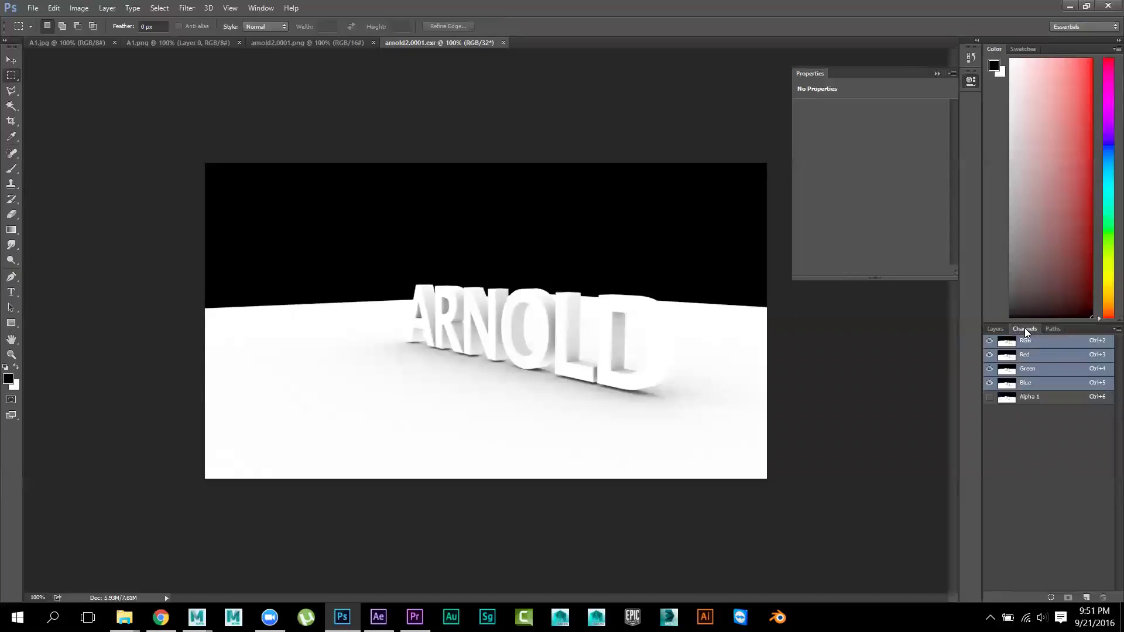
{"action": "left_click", "coordinate": [1025, 398]}
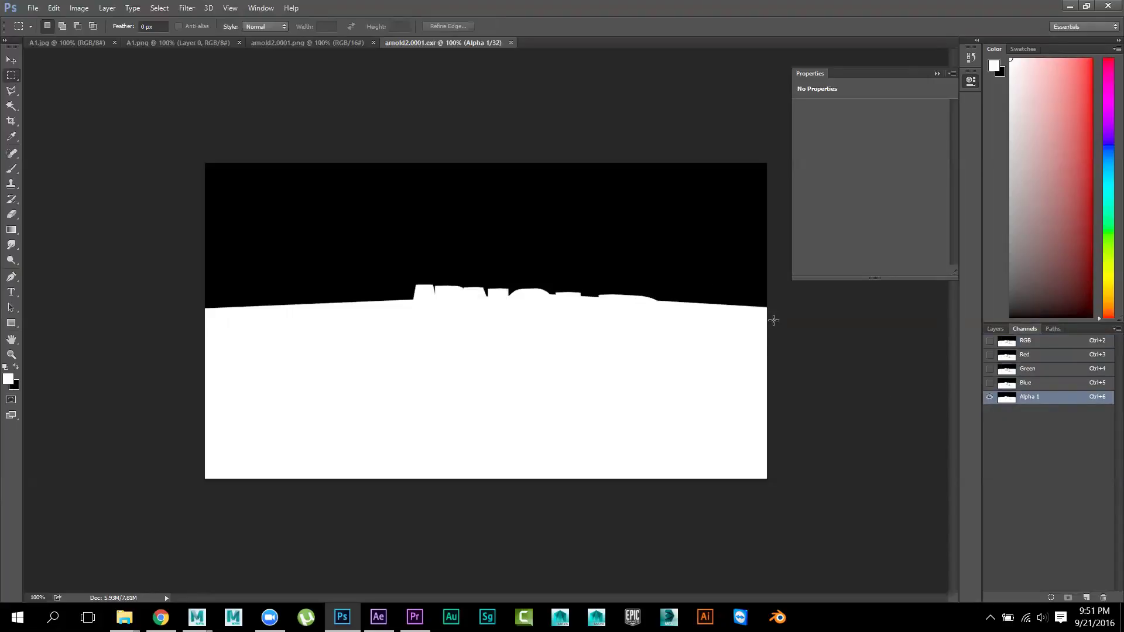
{"action": "left_click", "coordinate": [995, 329]}
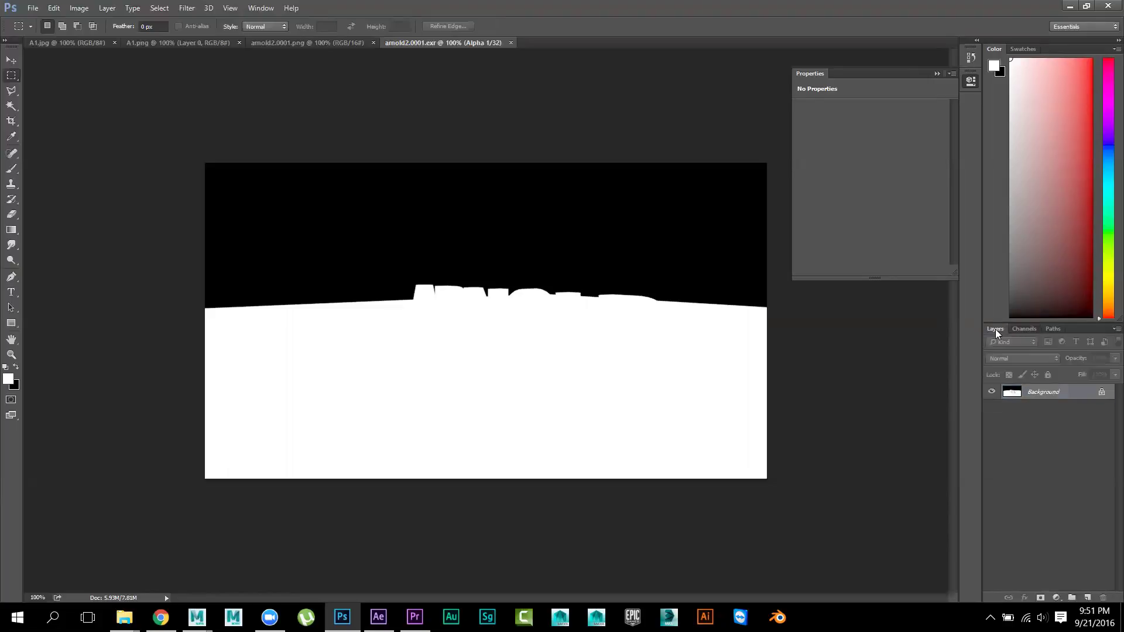
{"action": "left_click", "coordinate": [510, 42]}
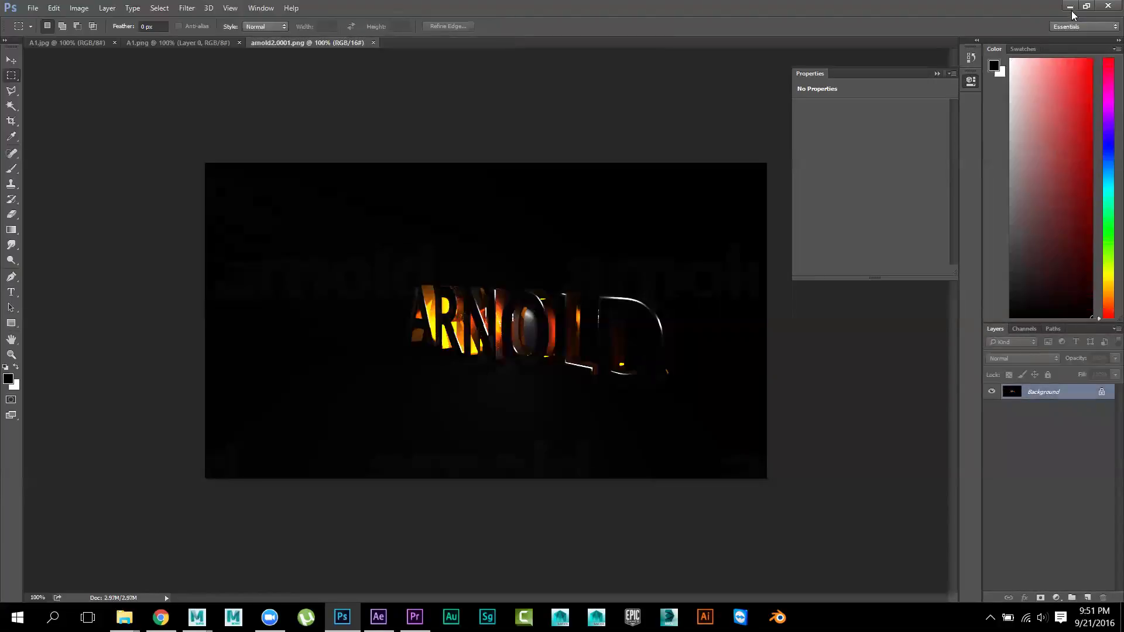
{"action": "left_click", "coordinate": [1071, 7]}
Open the occ arnold2.0001.exr in Adobe Photoshop CC 2014 with its alpha data as transparency, inspect it, and minimize Photoshop
{"action": "right_click", "coordinate": [640, 261]}
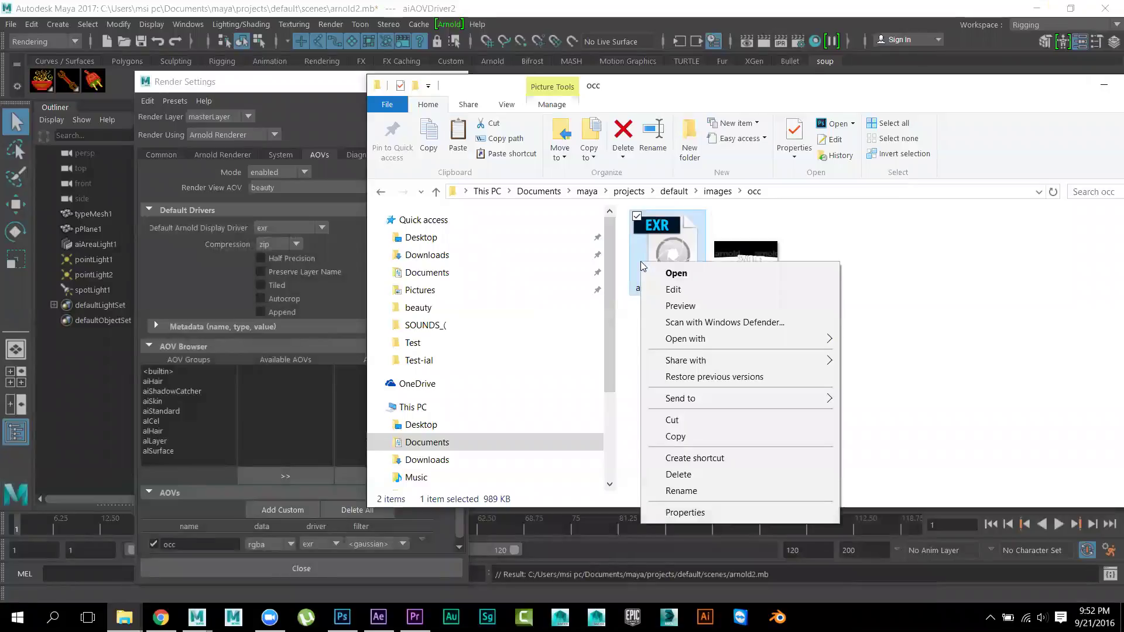
{"action": "mouse_move", "coordinate": [774, 339]}
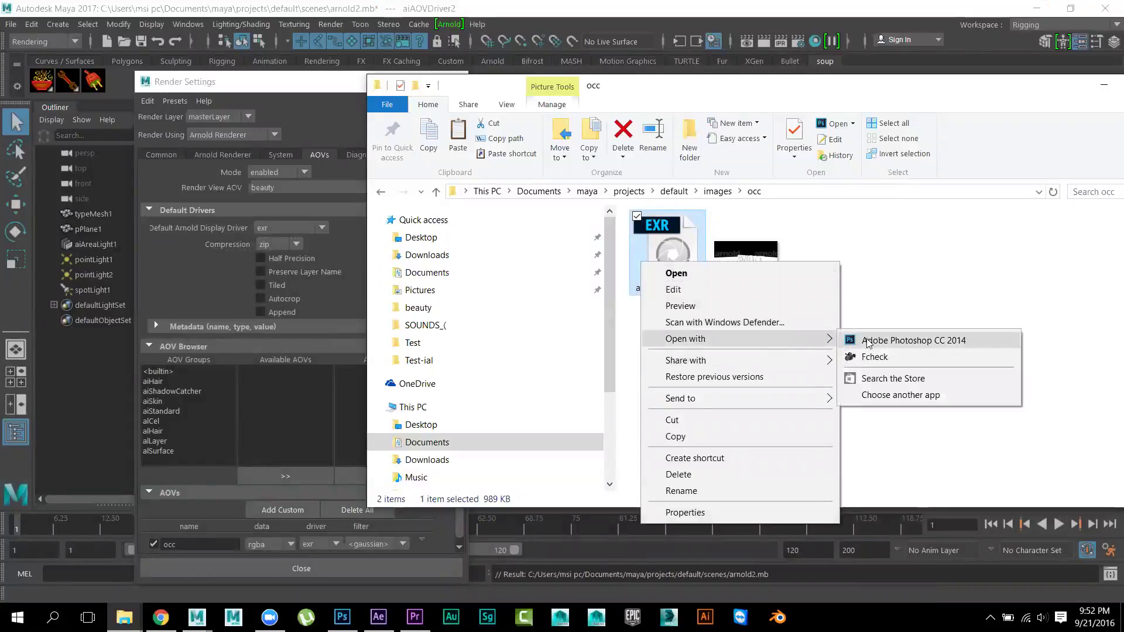
{"action": "left_click", "coordinate": [868, 344]}
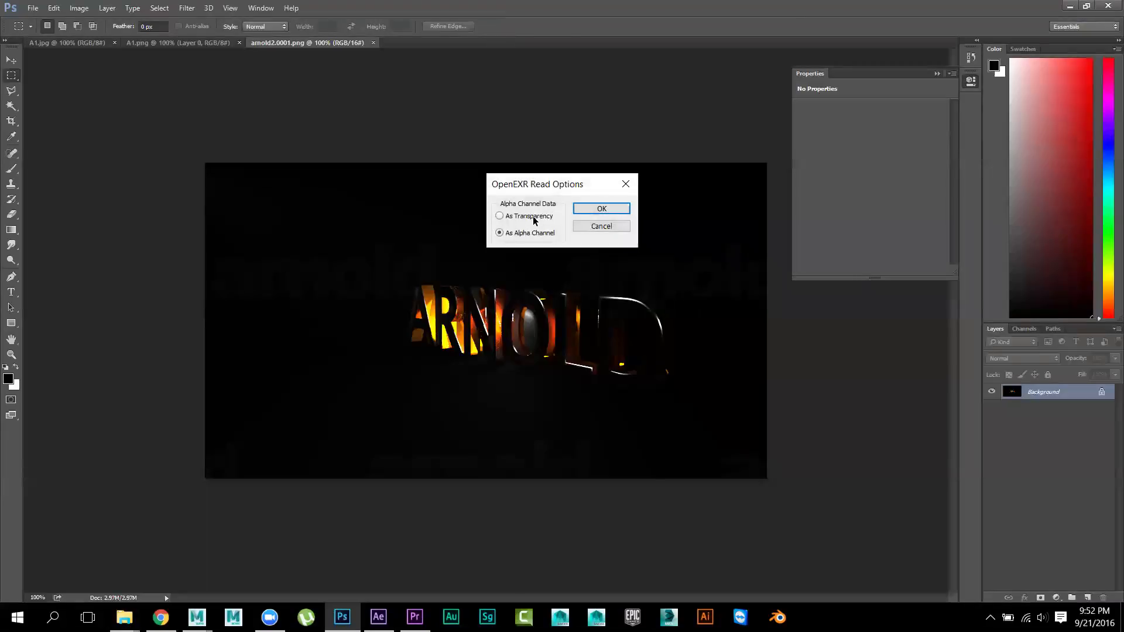
{"action": "left_click", "coordinate": [587, 209]}
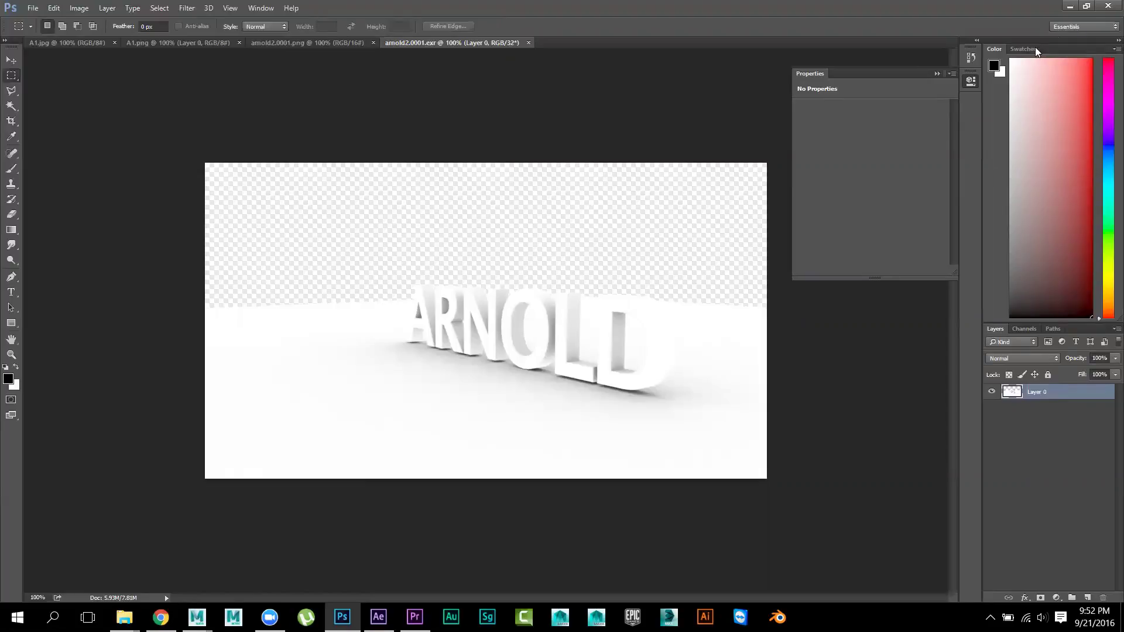
{"action": "left_click", "coordinate": [1069, 7]}
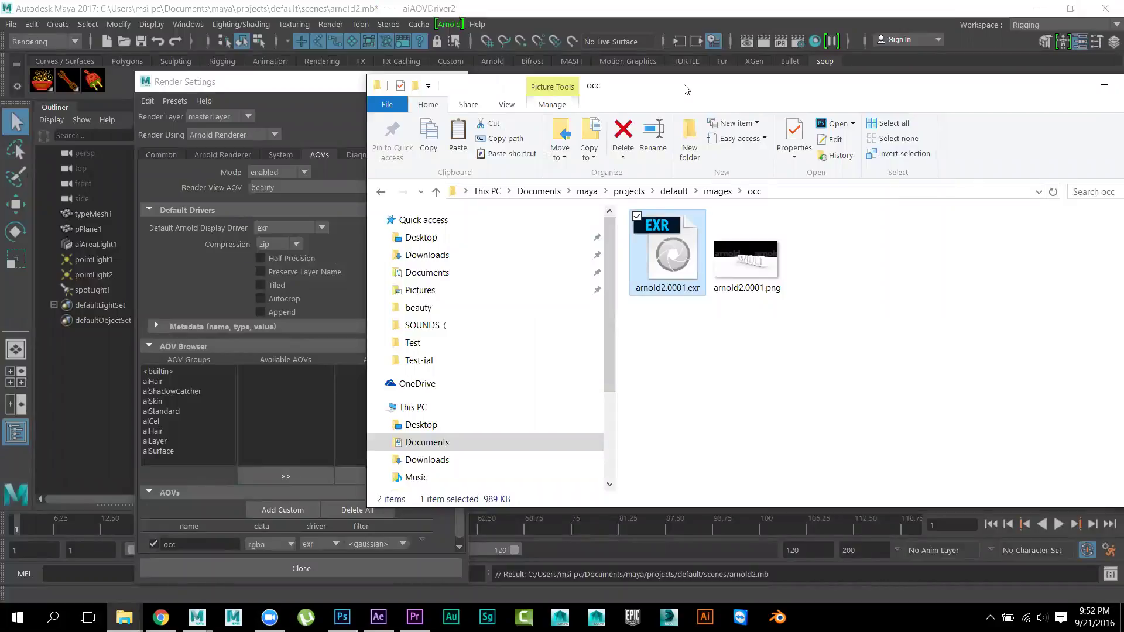
Move the occ folder window aside, switch to Autodesk Maya 2017, and reposition the Render Sequence window
{"action": "left_click_drag", "start_coordinate": [686, 89], "coordinate": [861, 323]}
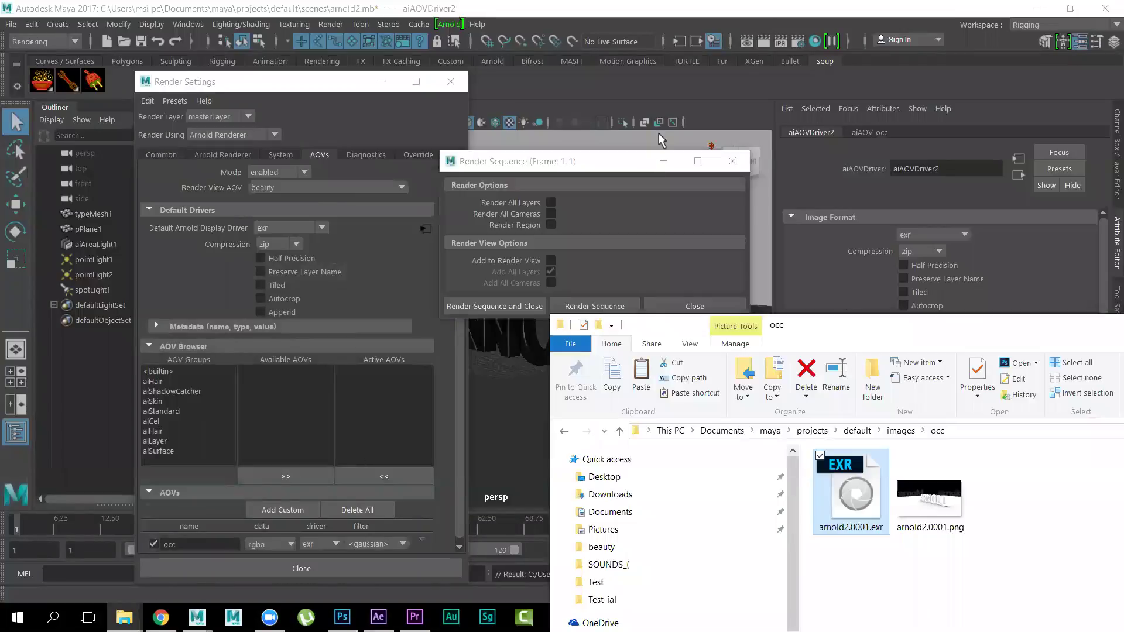
{"action": "left_click", "coordinate": [606, 169]}
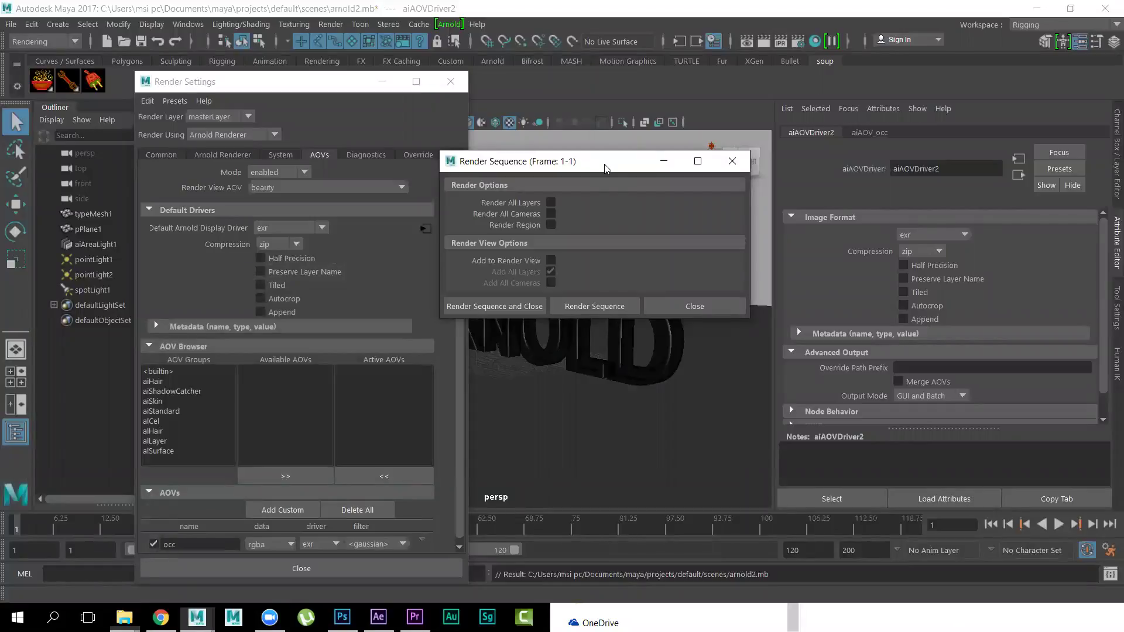
{"action": "left_click_drag", "start_coordinate": [606, 169], "coordinate": [638, 152]}
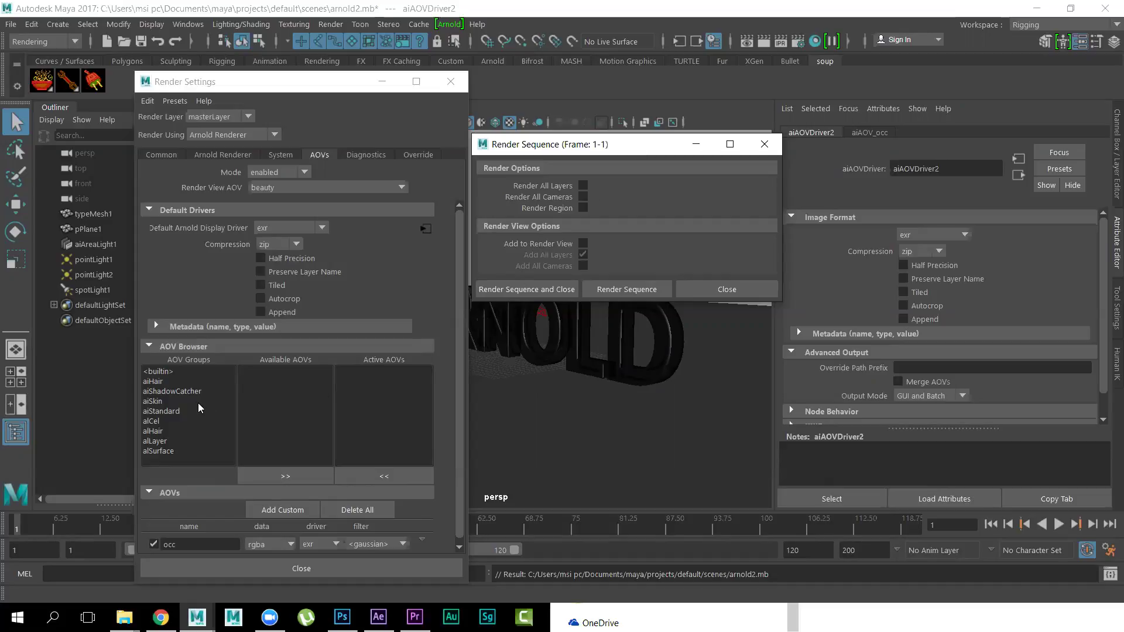
Display the available AOVs of the aiShadowCatcher group, and move the Render Sequence and Render Settings windows to uncover what lies behind them
{"action": "left_click", "coordinate": [176, 392]}
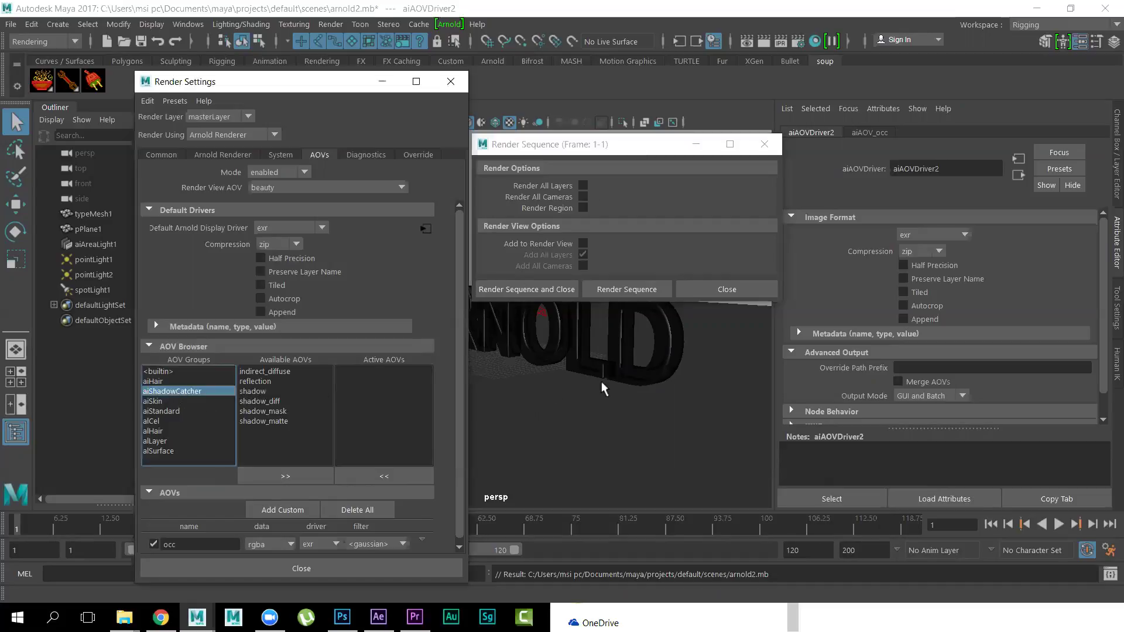
{"action": "left_click", "coordinate": [527, 147]}
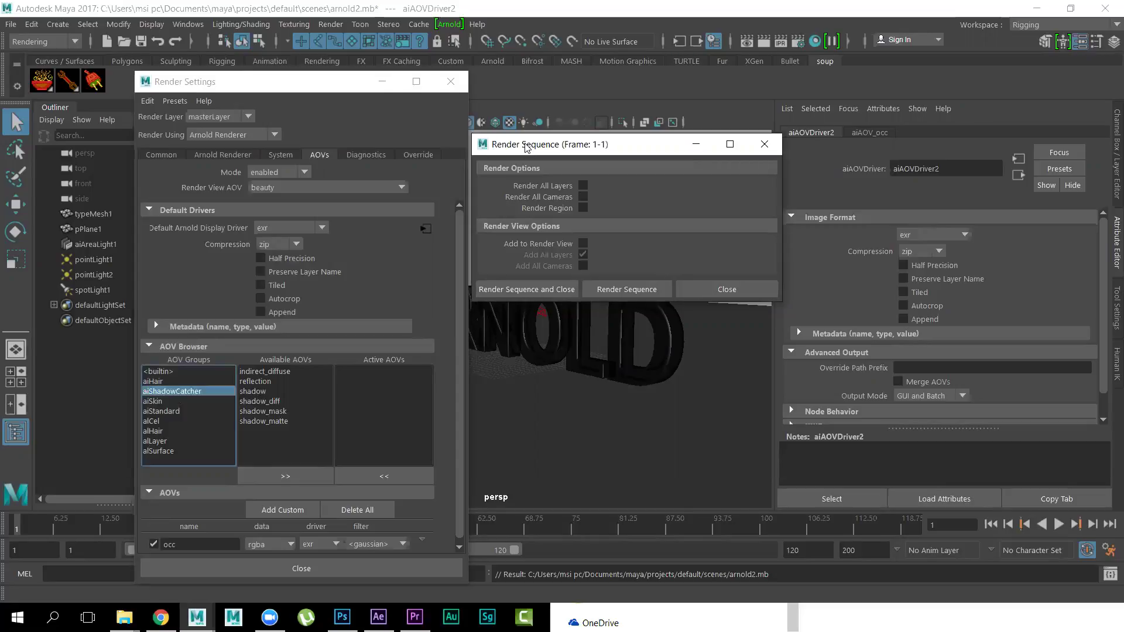
{"action": "left_click_drag", "start_coordinate": [526, 147], "coordinate": [650, 191]}
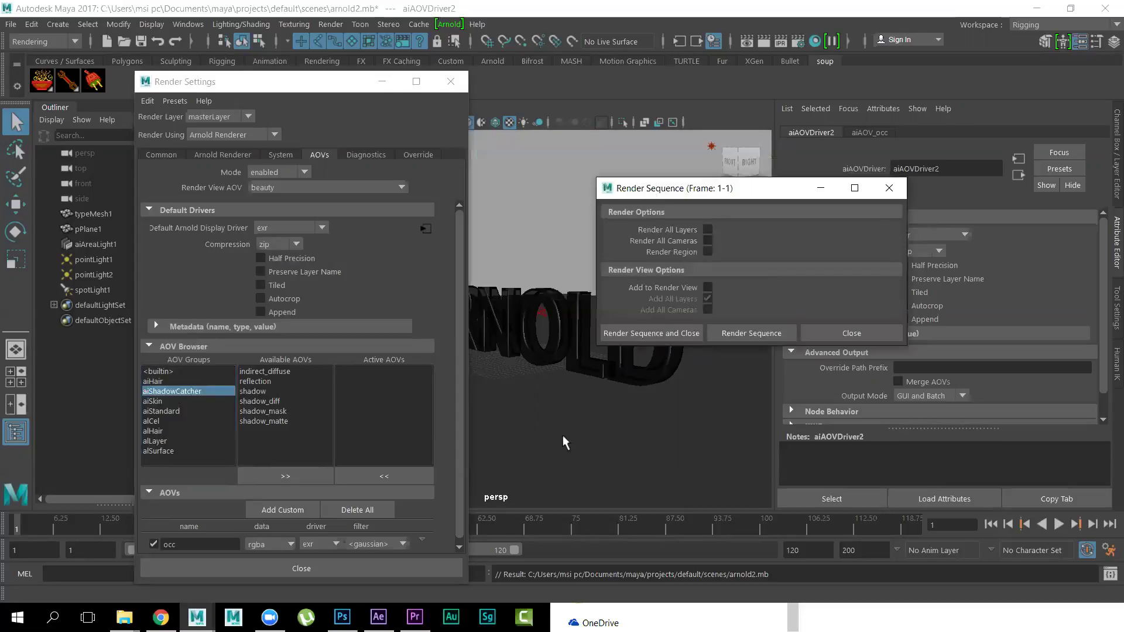
{"action": "left_click", "coordinate": [302, 90]}
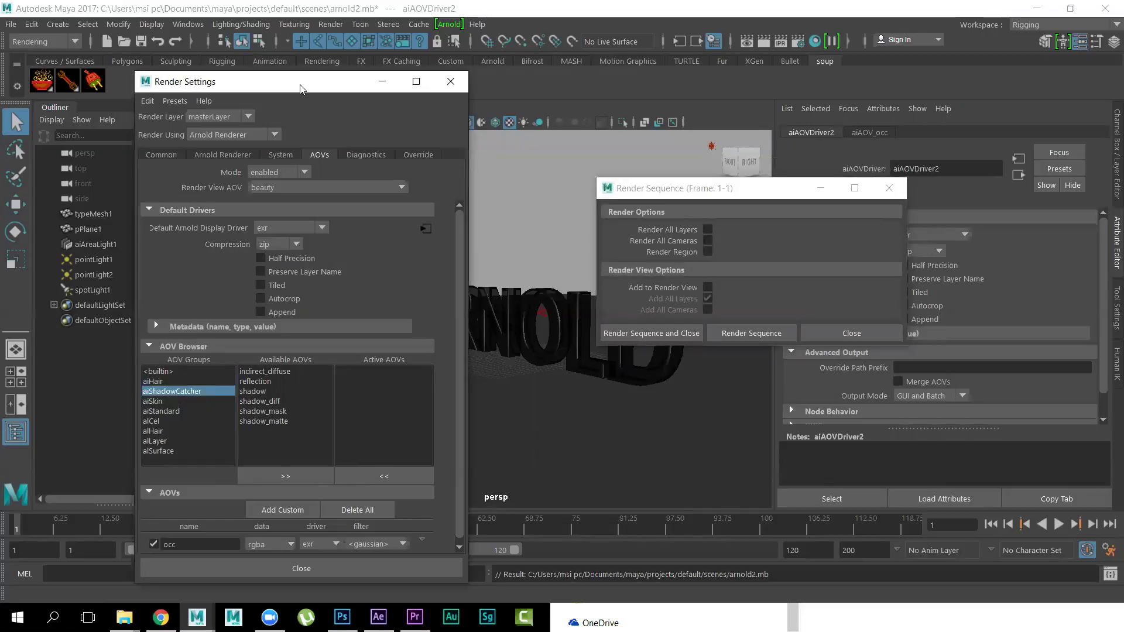
{"action": "left_click_drag", "start_coordinate": [302, 89], "coordinate": [398, 152]}
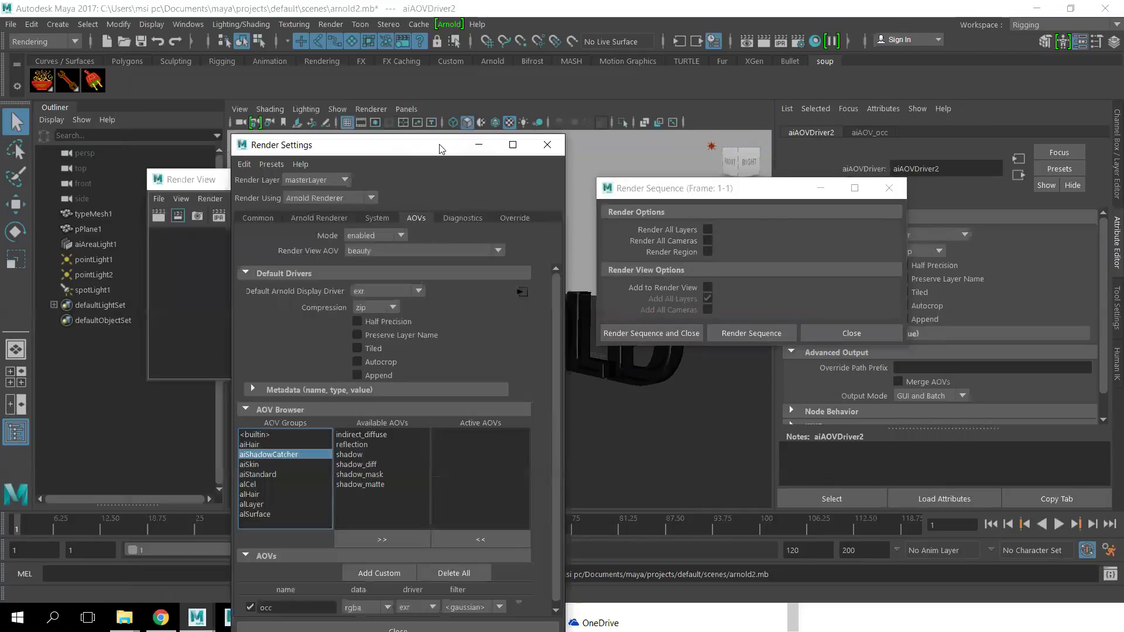